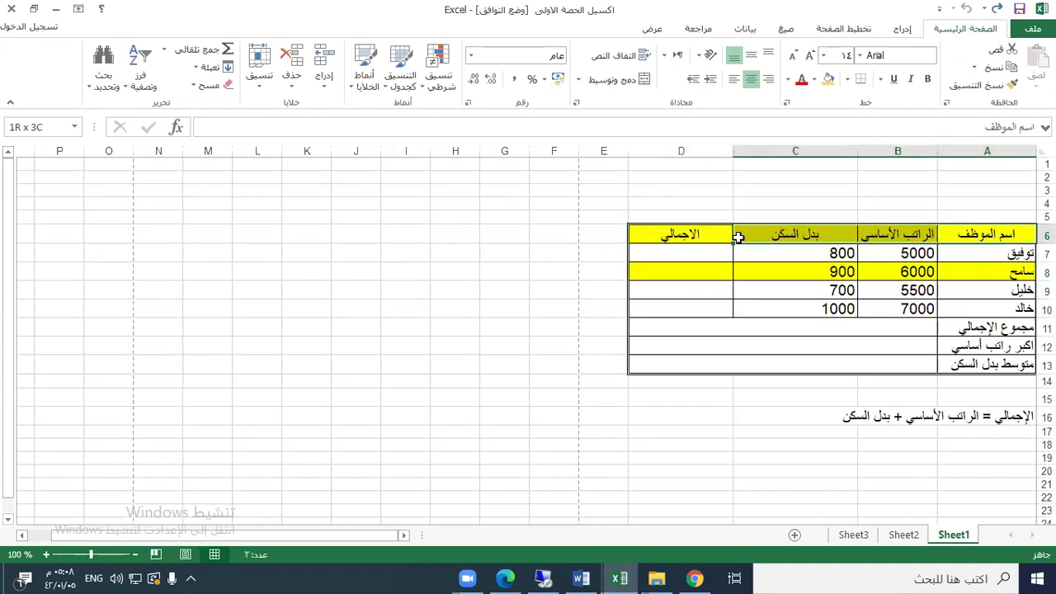
Step: Review the salary table's employee names, summary rows and the first employee's cells on Sheet1
click(982, 253)
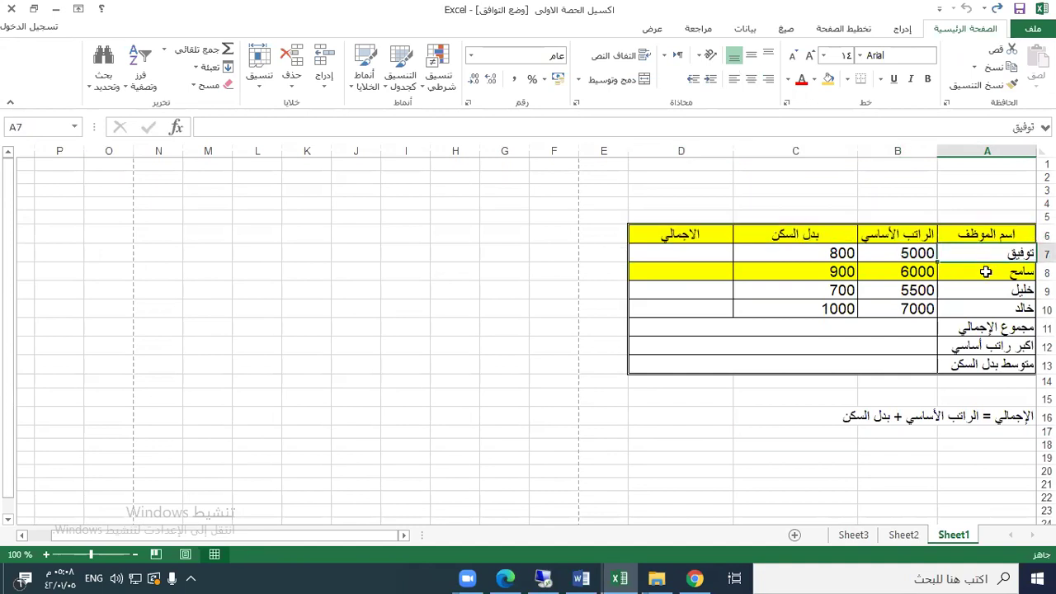
click(980, 272)
click(977, 291)
click(974, 310)
click(973, 327)
click(975, 346)
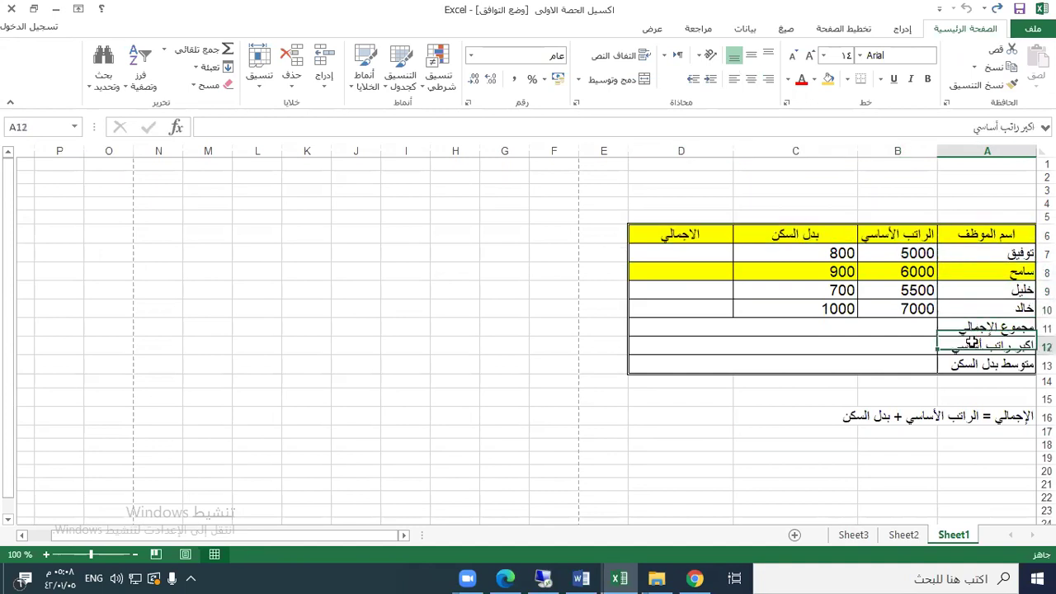
click(977, 363)
click(952, 250)
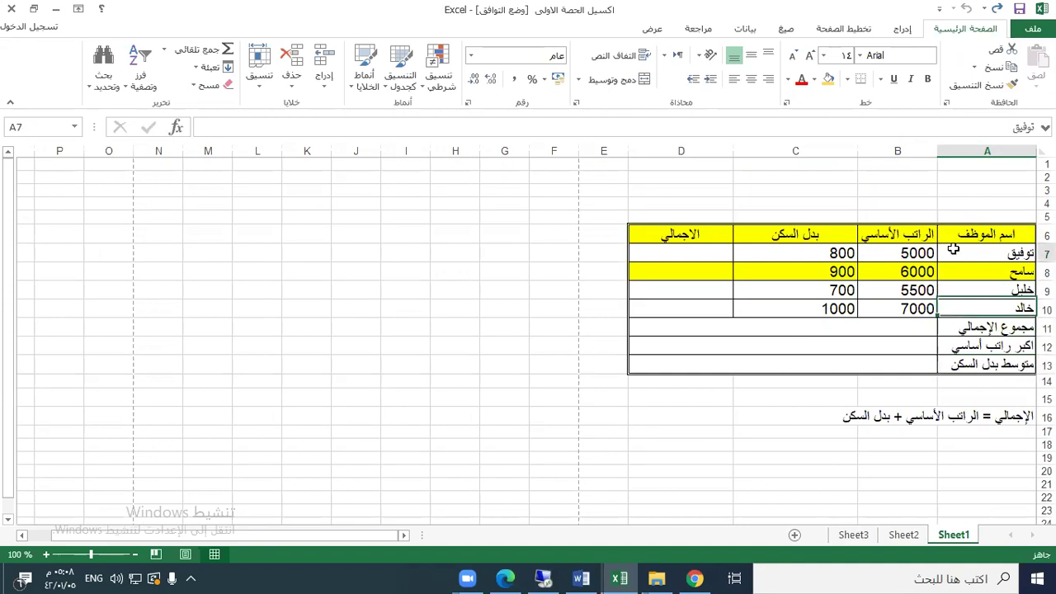
click(918, 253)
click(792, 253)
click(696, 257)
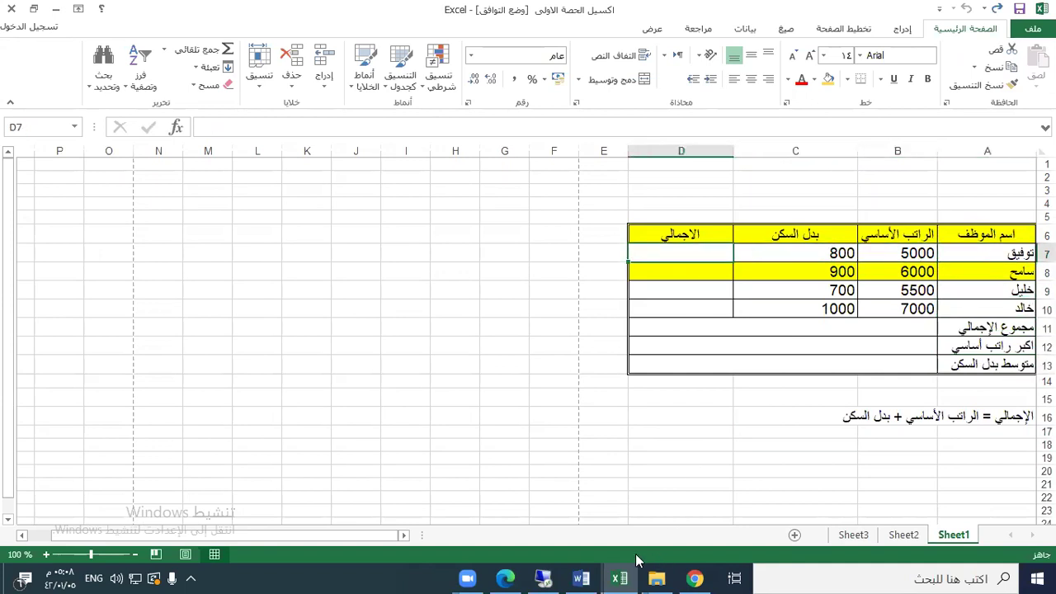
Step: Switch to the open workbook المصنف١
mouse_move(619, 577)
mouse_move(642, 531)
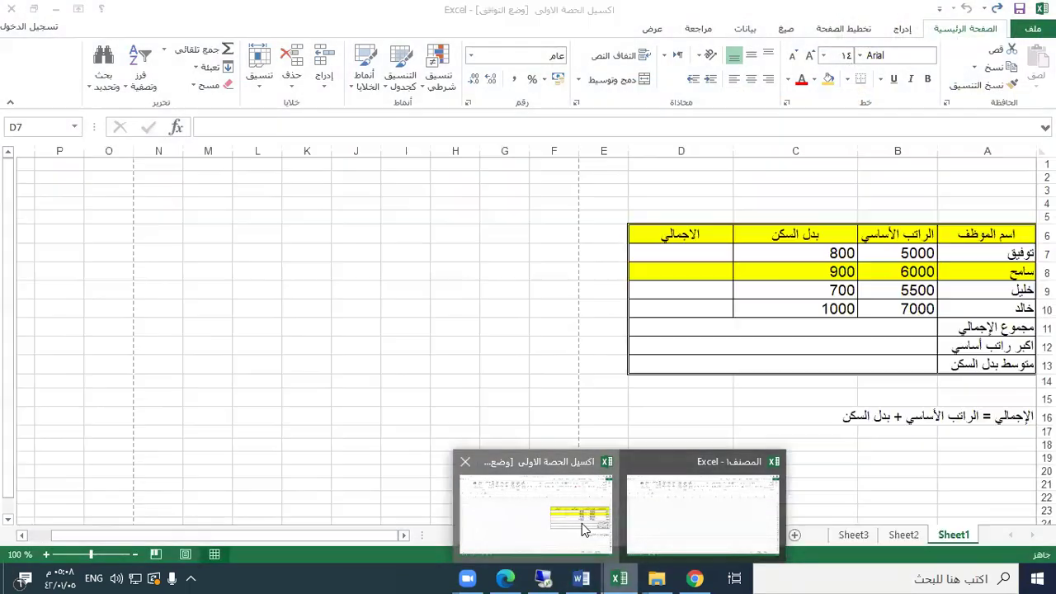
click(582, 523)
mouse_move(619, 577)
click(684, 526)
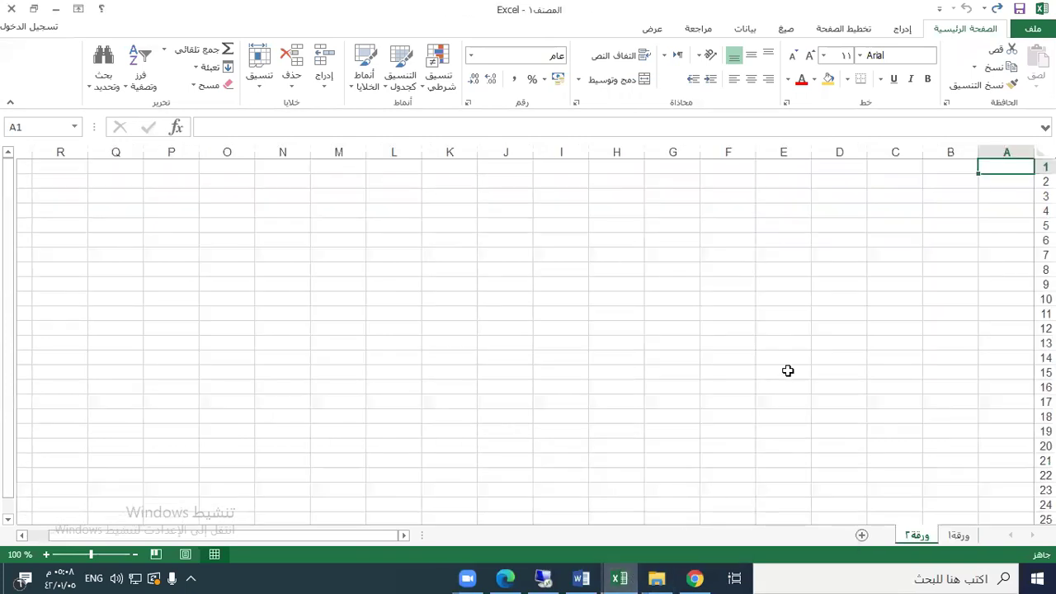
Step: Apply all borders to the range B3:E10 with the current line style
drag(958, 196, 783, 297)
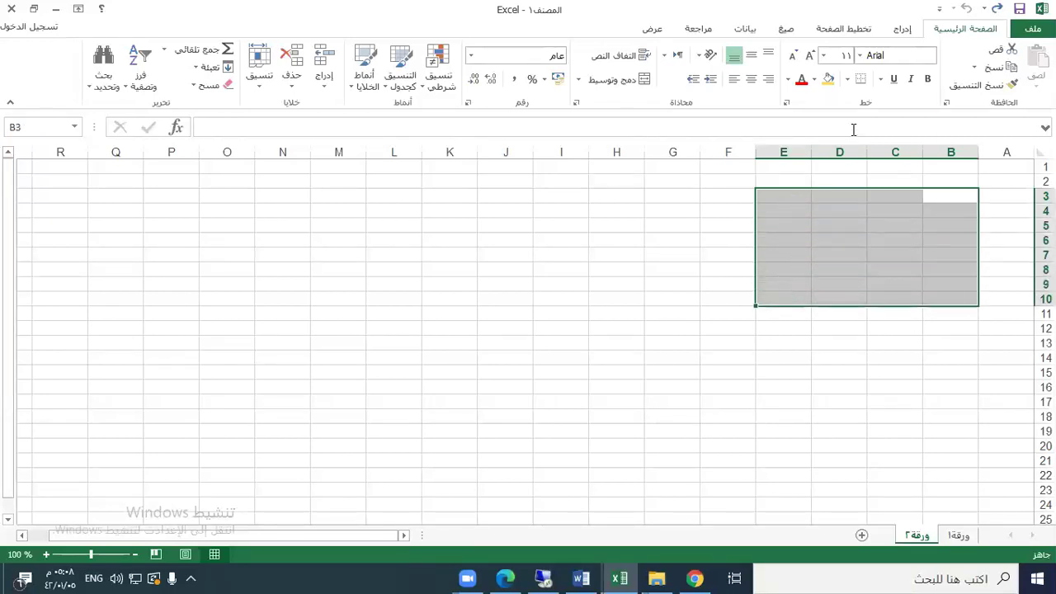
click(847, 80)
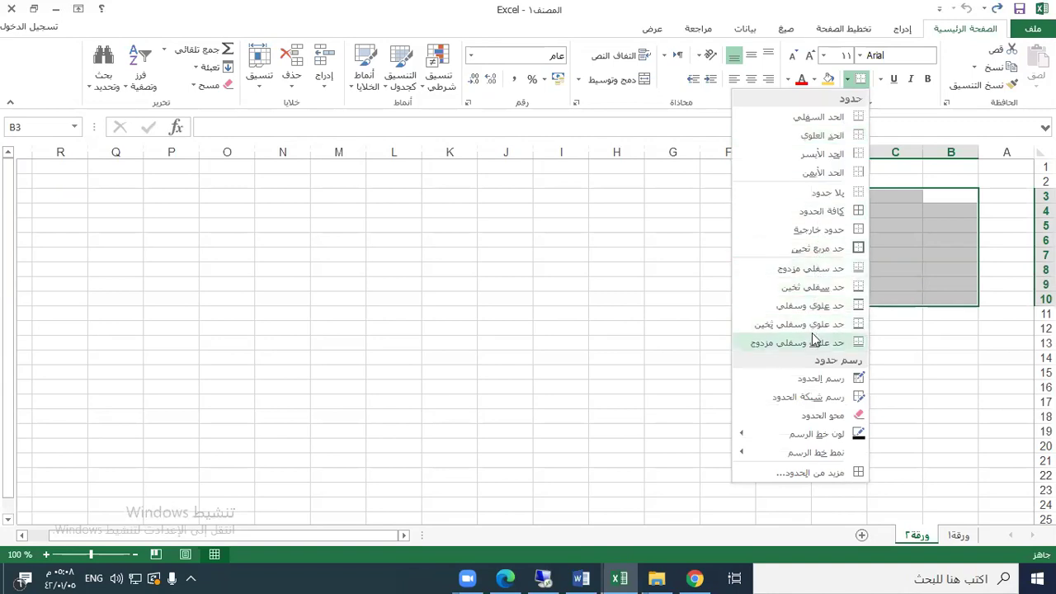
click(809, 212)
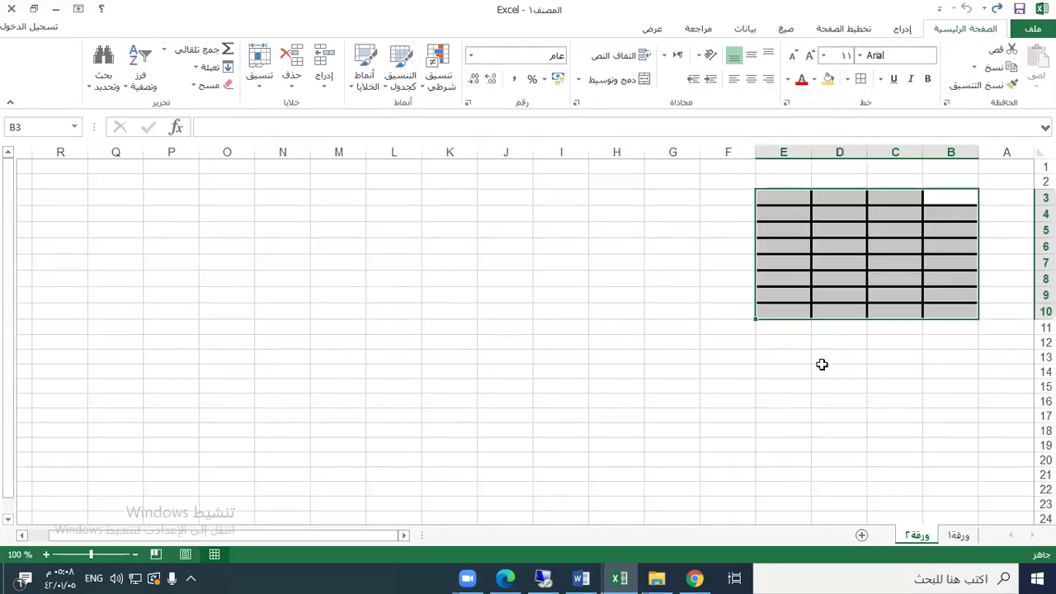
click(765, 396)
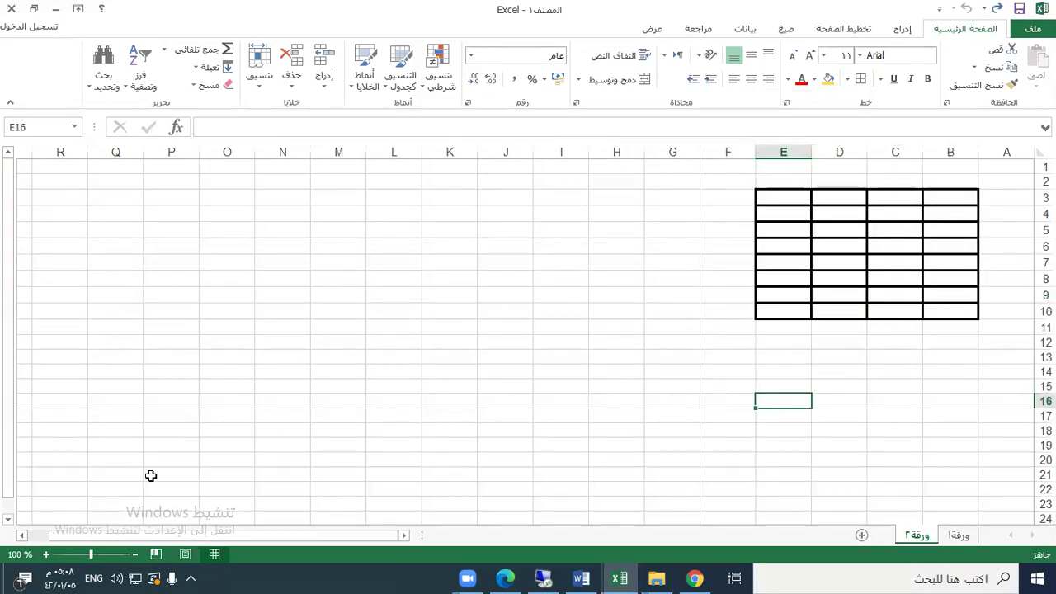
Step: Zoom in to 130% to inspect the bordered range B3:E10 and examine the available border line styles
click(47, 554)
click(47, 555)
click(47, 554)
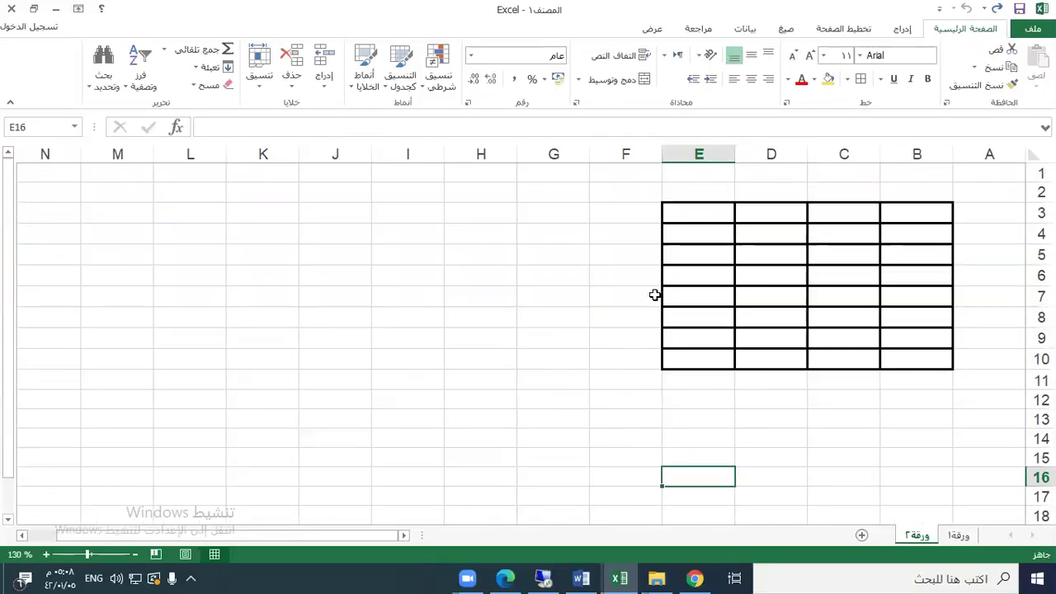
mouse_move(913, 207)
mouse_down()
mouse_move(836, 223)
mouse_move(712, 372)
mouse_move(684, 349)
mouse_move(710, 357)
mouse_up()
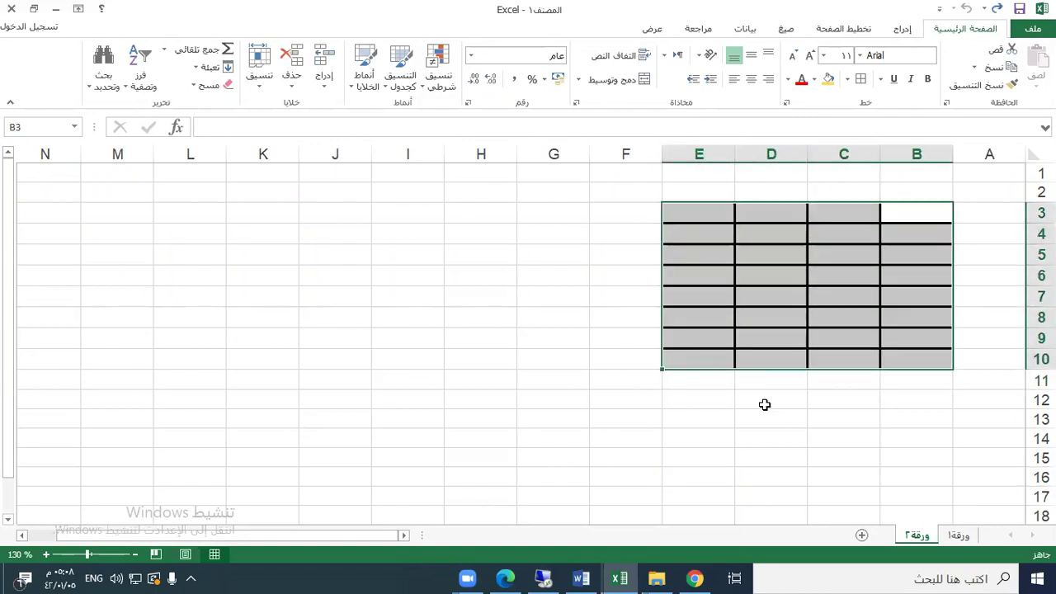
click(765, 404)
drag(907, 216, 698, 360)
click(747, 422)
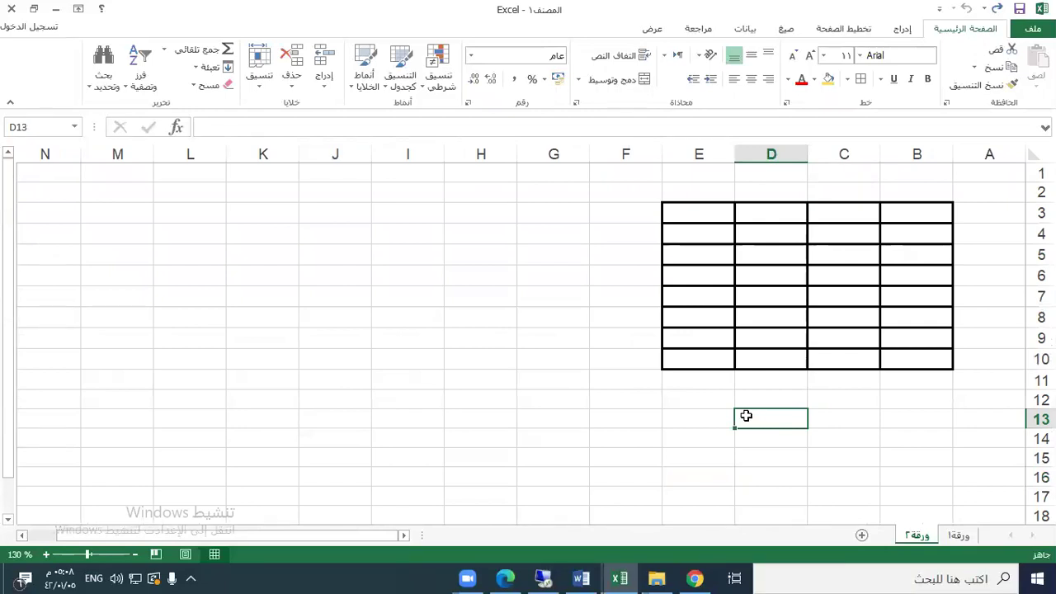
click(848, 80)
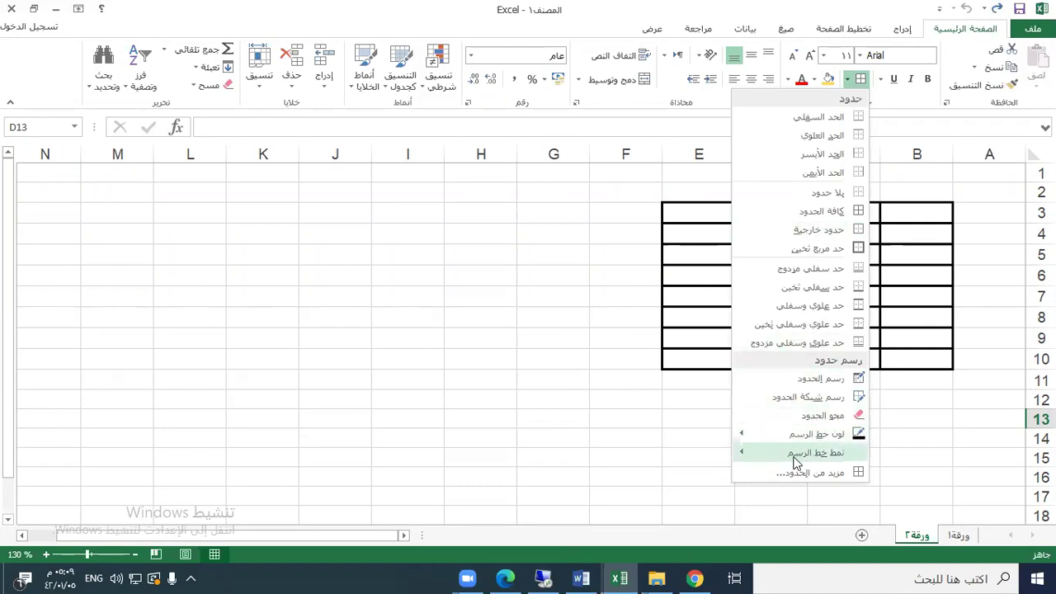
mouse_move(762, 460)
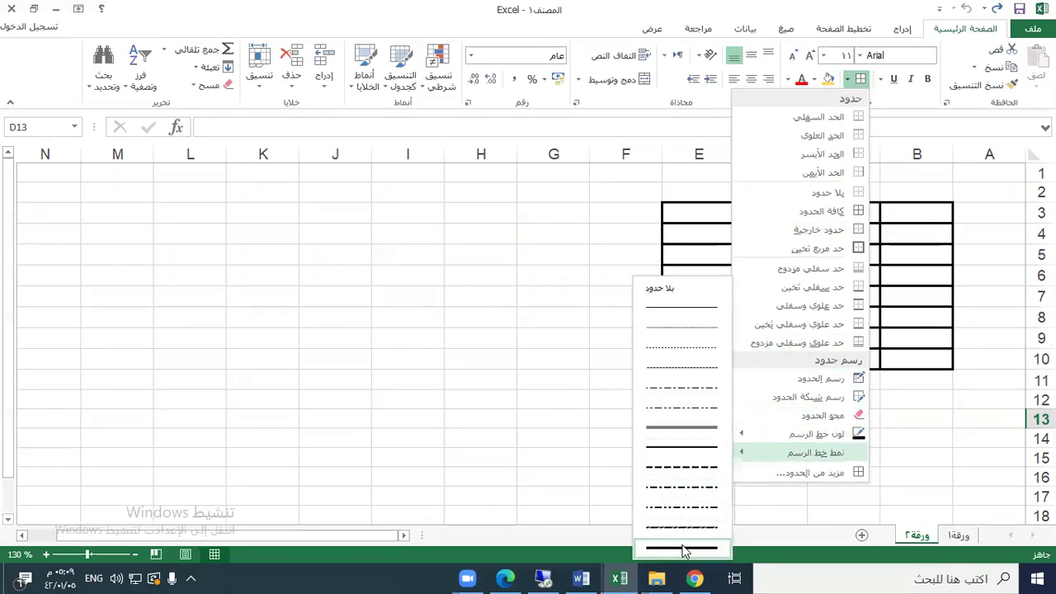
click(924, 258)
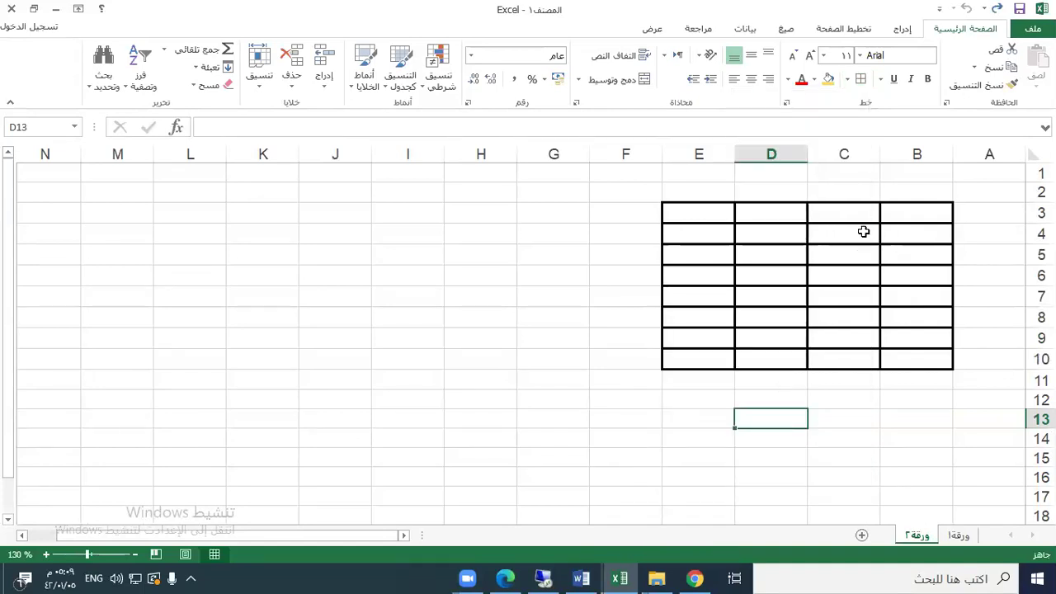
click(901, 205)
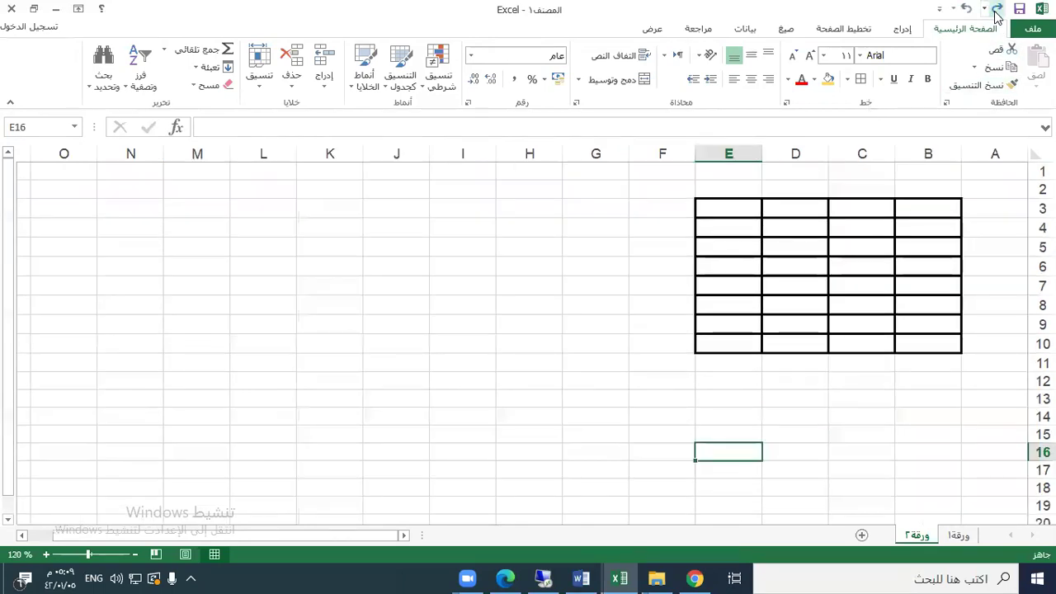
Step: Undo the thick borders applied to the range B3:E10
click(996, 10)
click(995, 10)
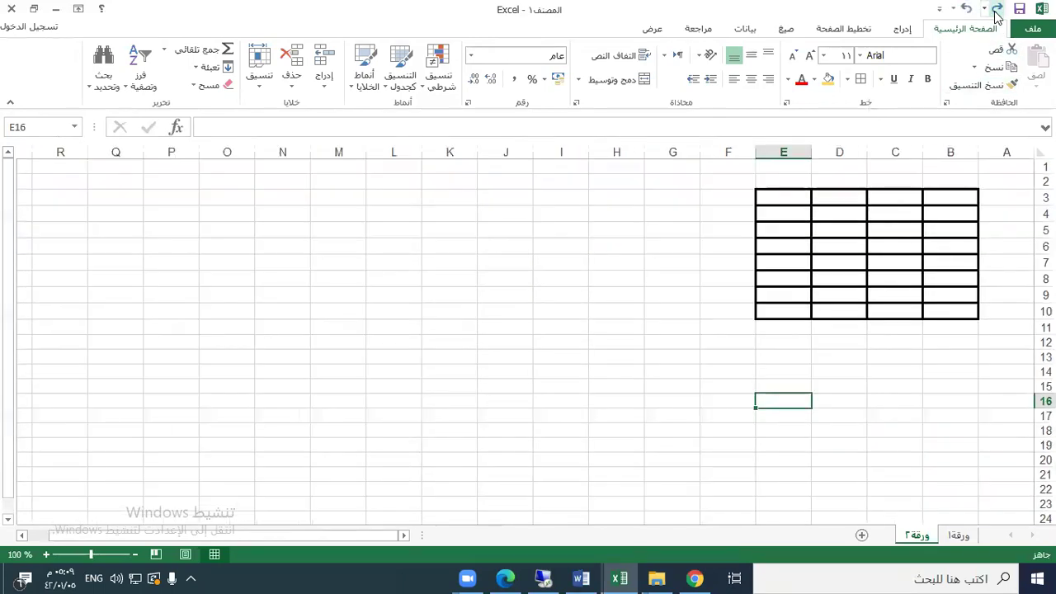
click(995, 10)
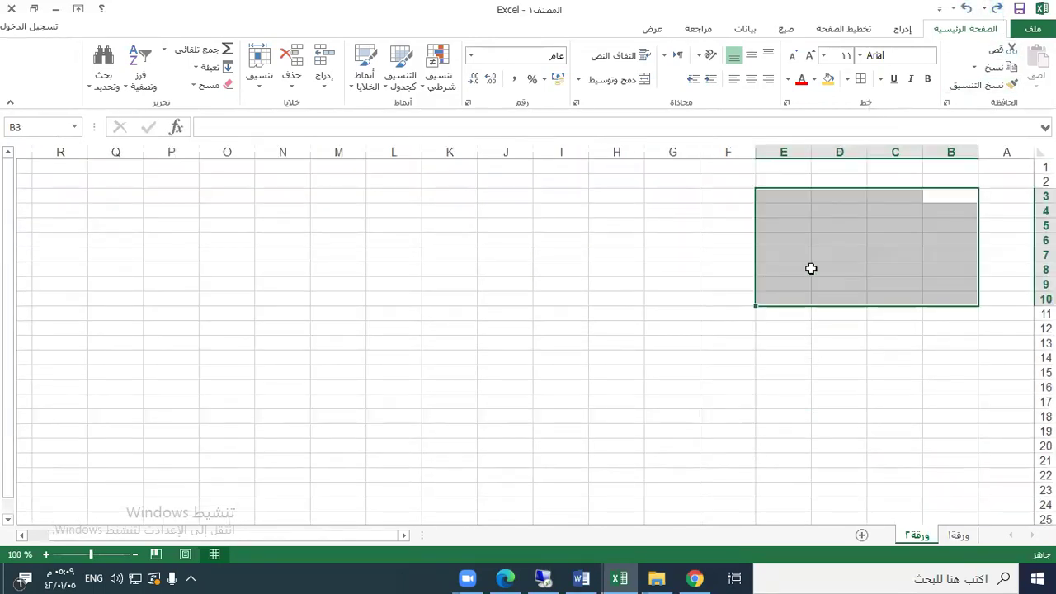
Step: Choose the thin solid border line style and apply all borders to the range B3:E10
click(847, 79)
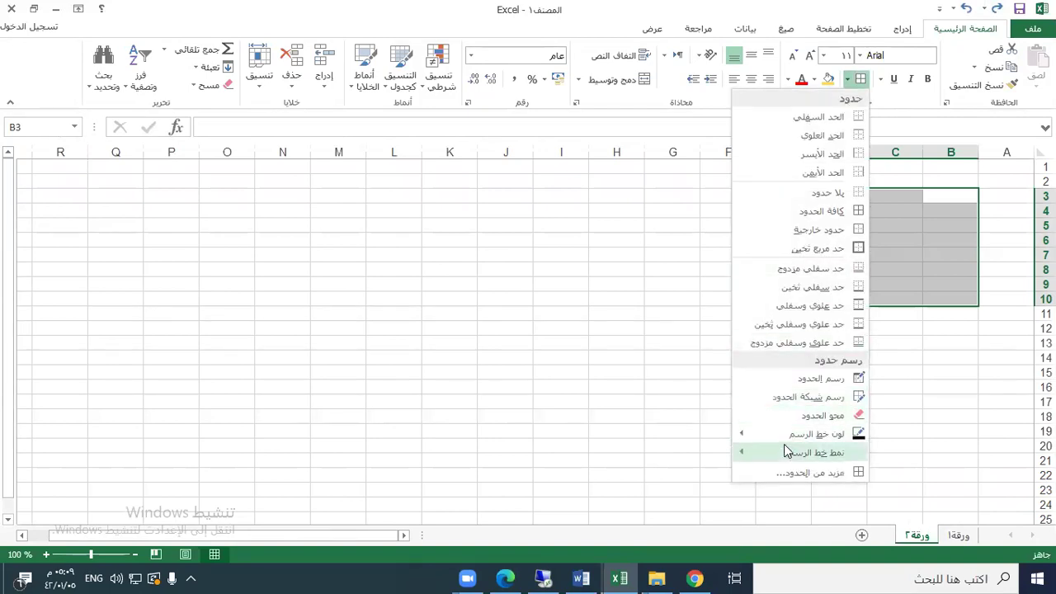
mouse_move(739, 453)
click(690, 307)
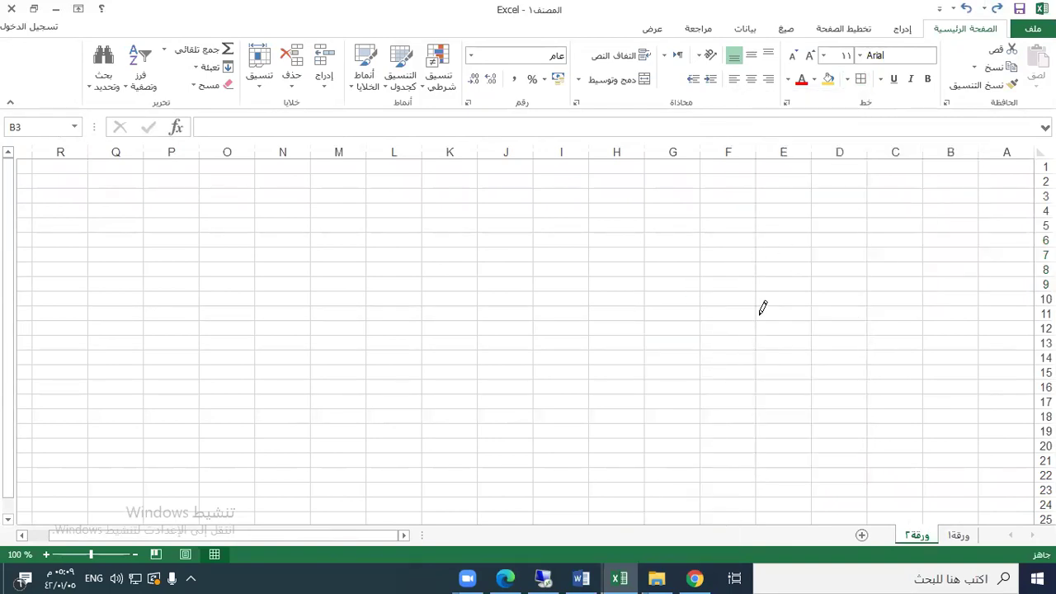
key(Escape)
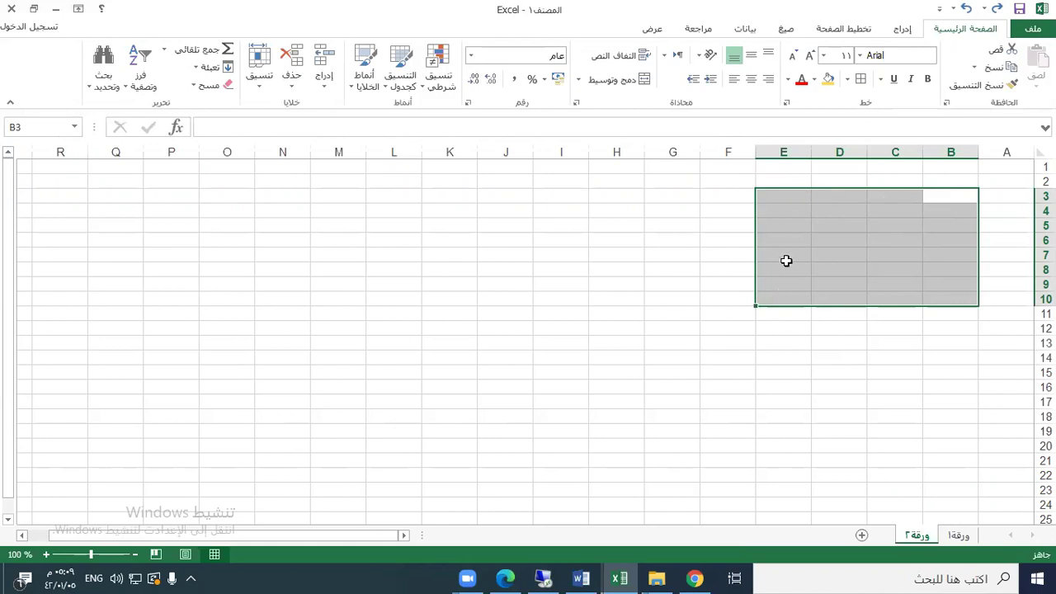
click(846, 80)
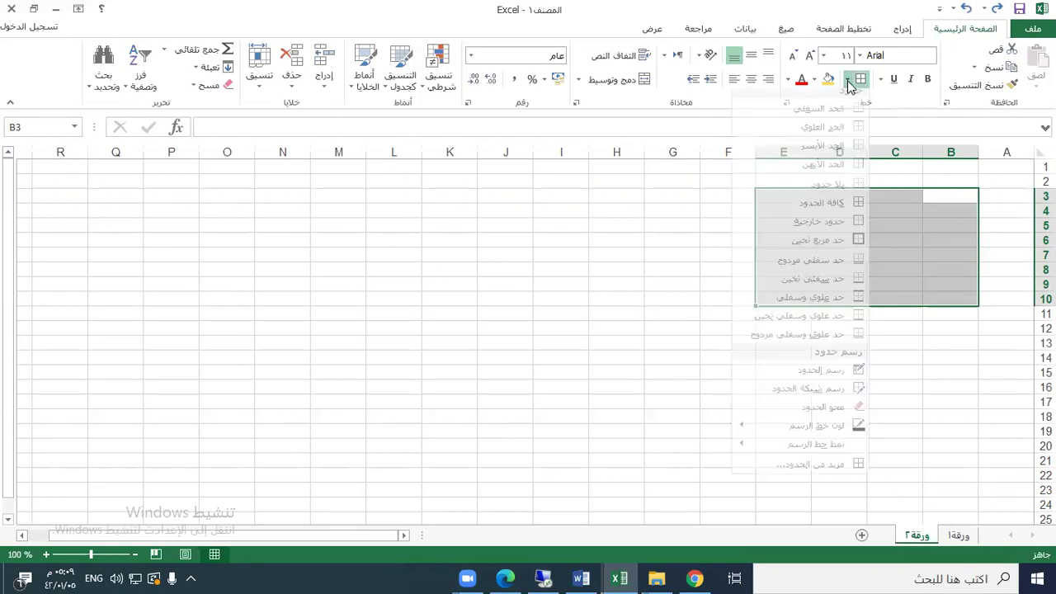
click(817, 212)
click(782, 399)
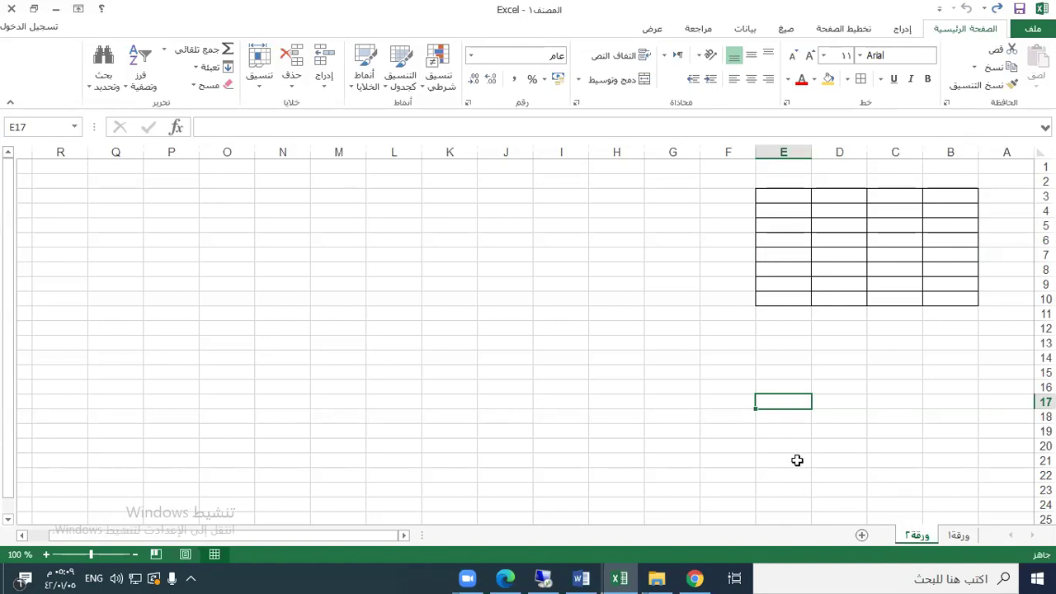
Step: Assign a double line to the top and left outer borders of B3:E10 in the cell formatting settings
click(45, 555)
click(45, 555)
click(45, 555)
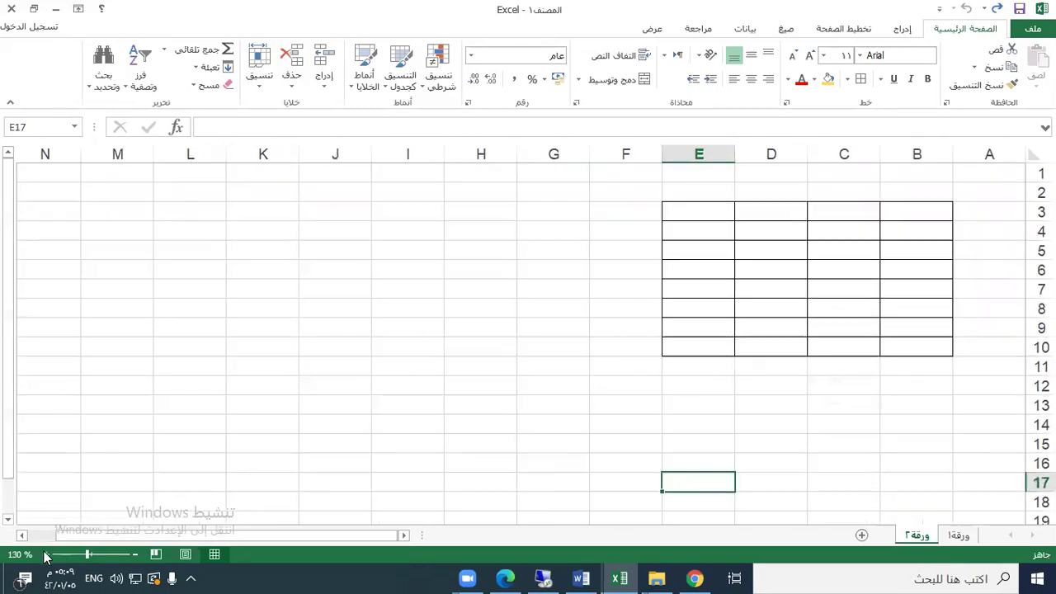
click(804, 404)
click(849, 79)
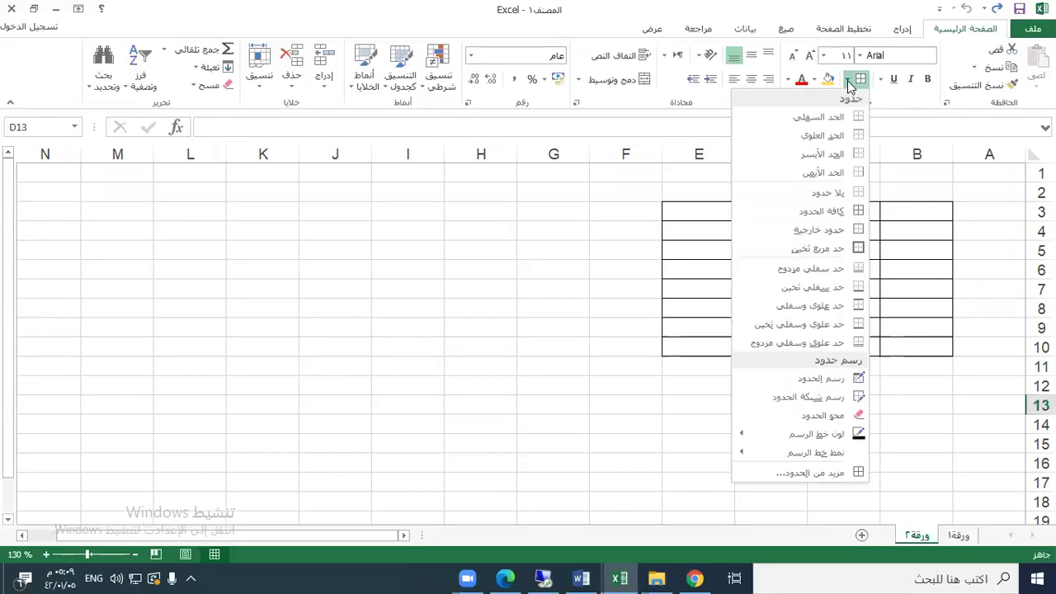
click(914, 215)
drag(915, 213, 710, 345)
click(848, 79)
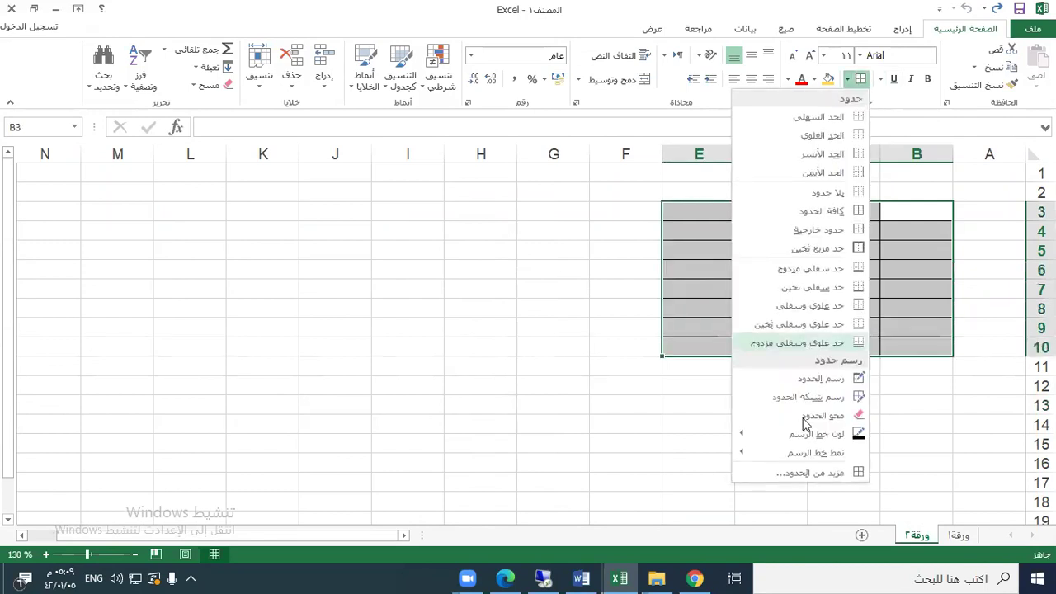
click(804, 471)
click(465, 254)
click(416, 234)
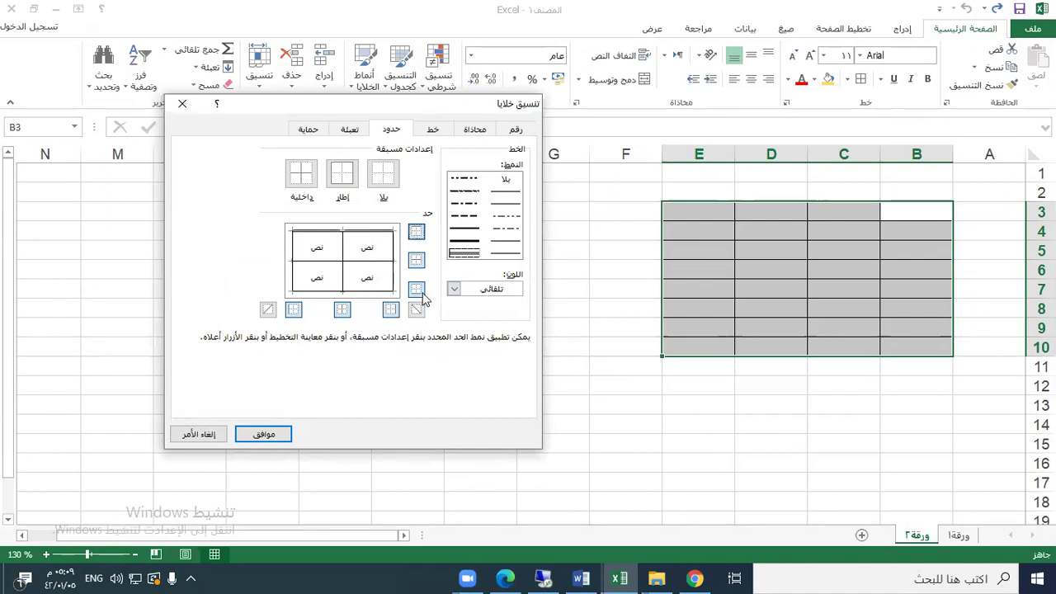
click(295, 310)
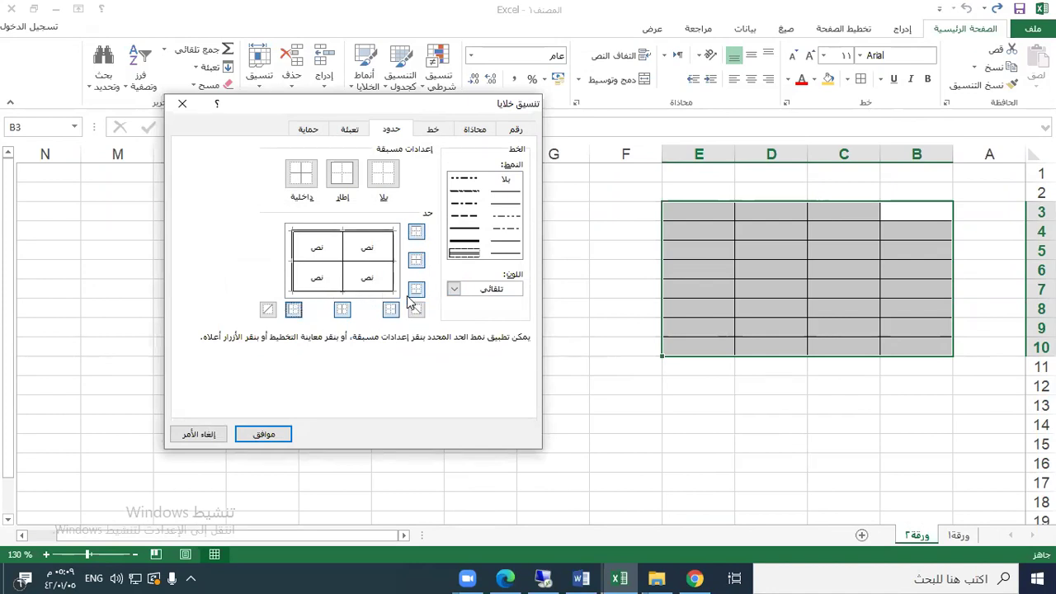
Step: Assign a thick solid line to the bottom and right outer borders of B3:E10 and apply the border settings
click(471, 242)
click(417, 289)
click(391, 310)
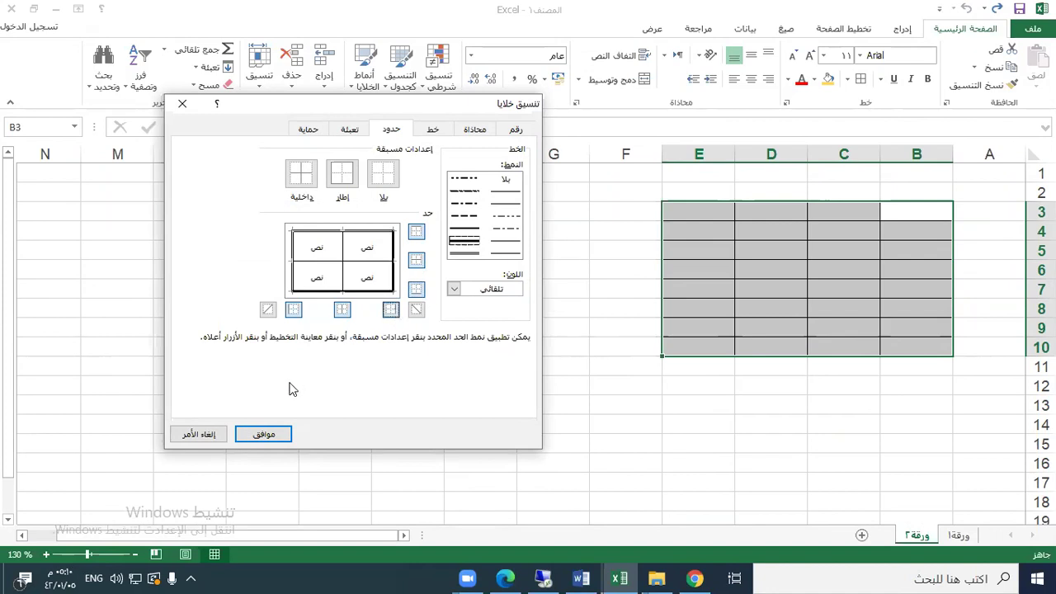
click(264, 434)
click(742, 423)
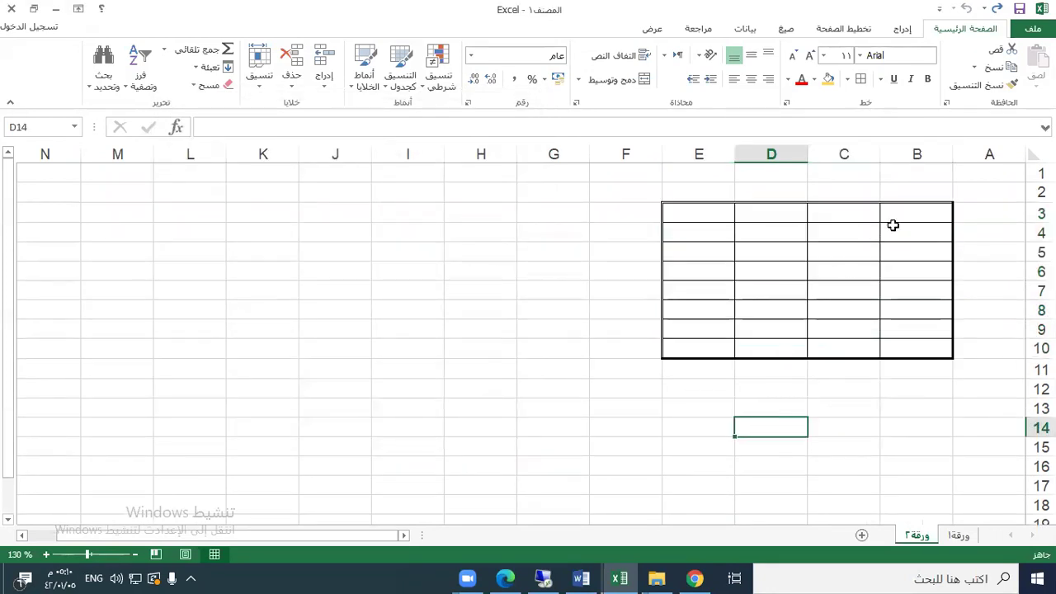
Step: Examine the header row of the completed salary table on sheet ورقة١
drag(840, 312, 766, 302)
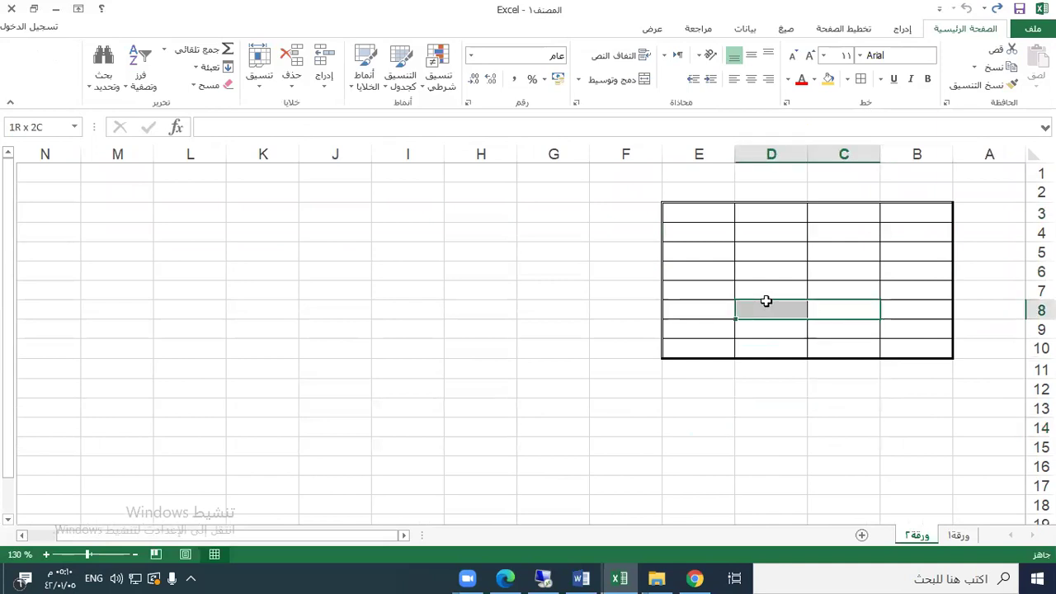
click(898, 207)
click(958, 535)
drag(898, 214, 537, 206)
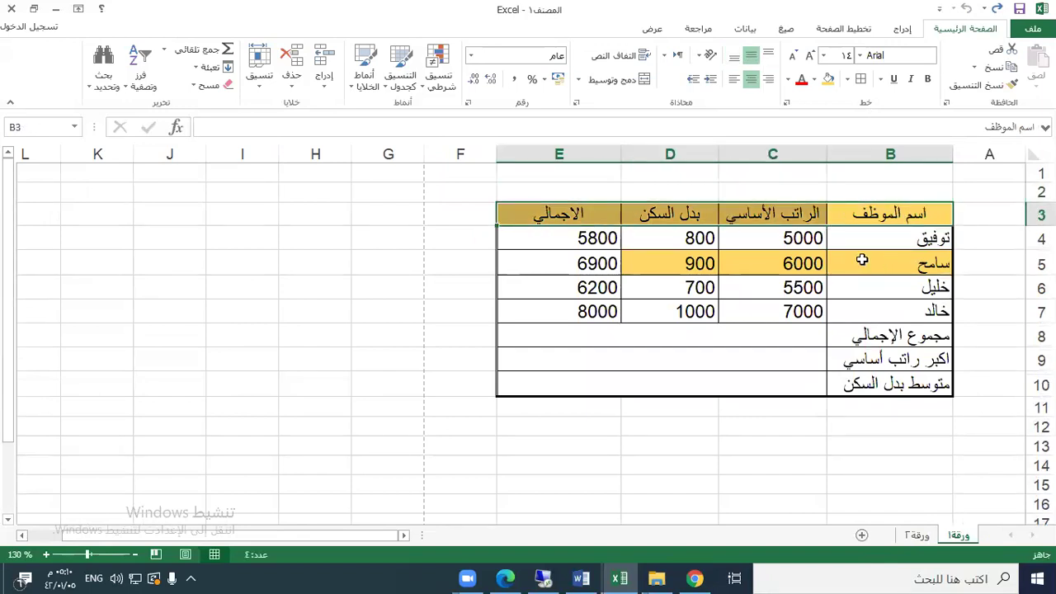
Step: Fill the header row B3:E3 and the row B5:E5 on sheet ورقة٢ with gold
click(917, 535)
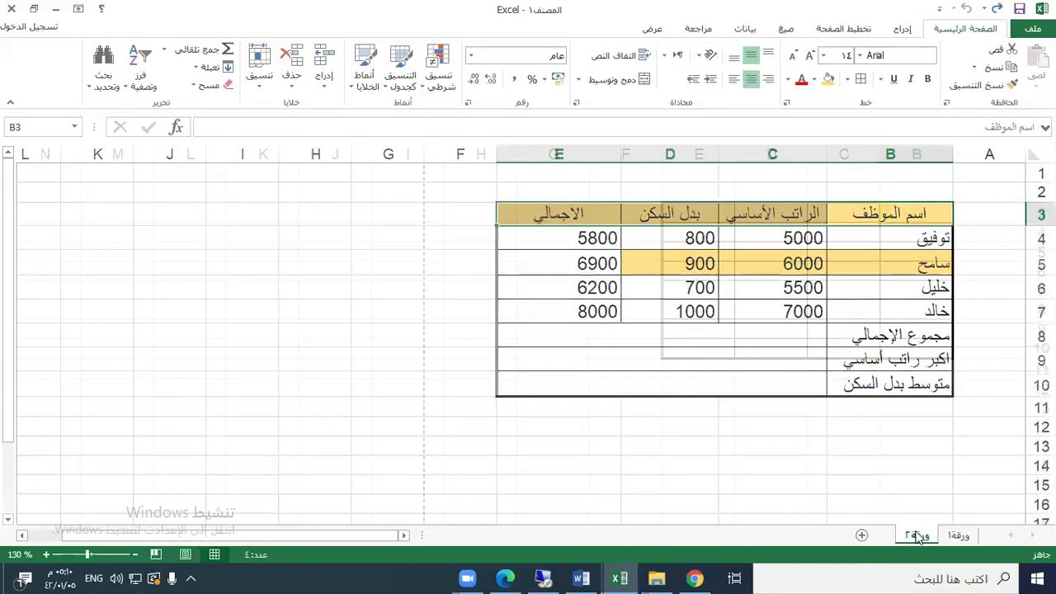
drag(845, 211, 718, 205)
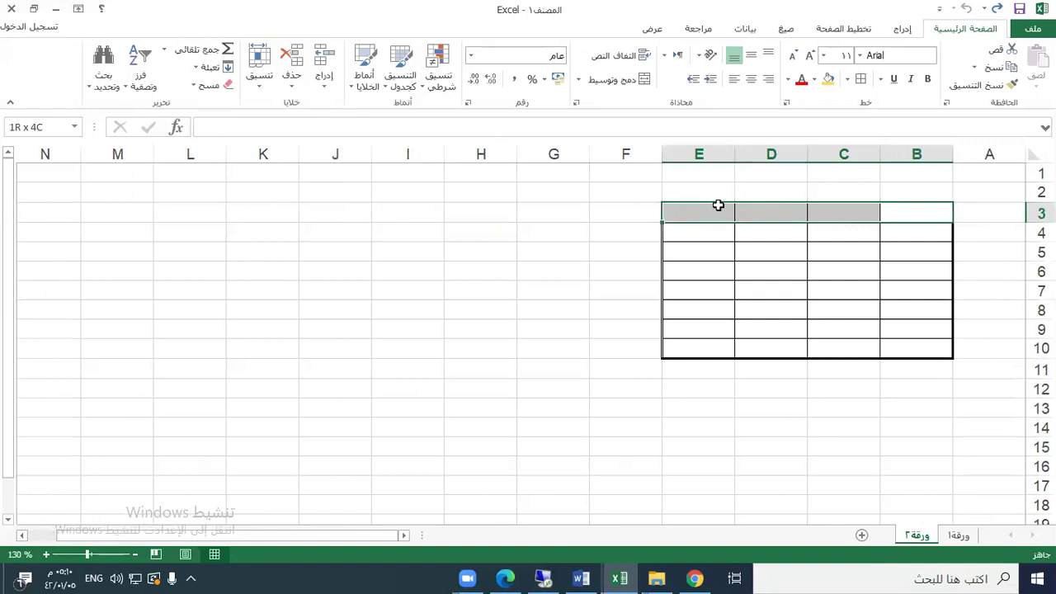
click(828, 78)
drag(904, 248, 697, 251)
click(814, 80)
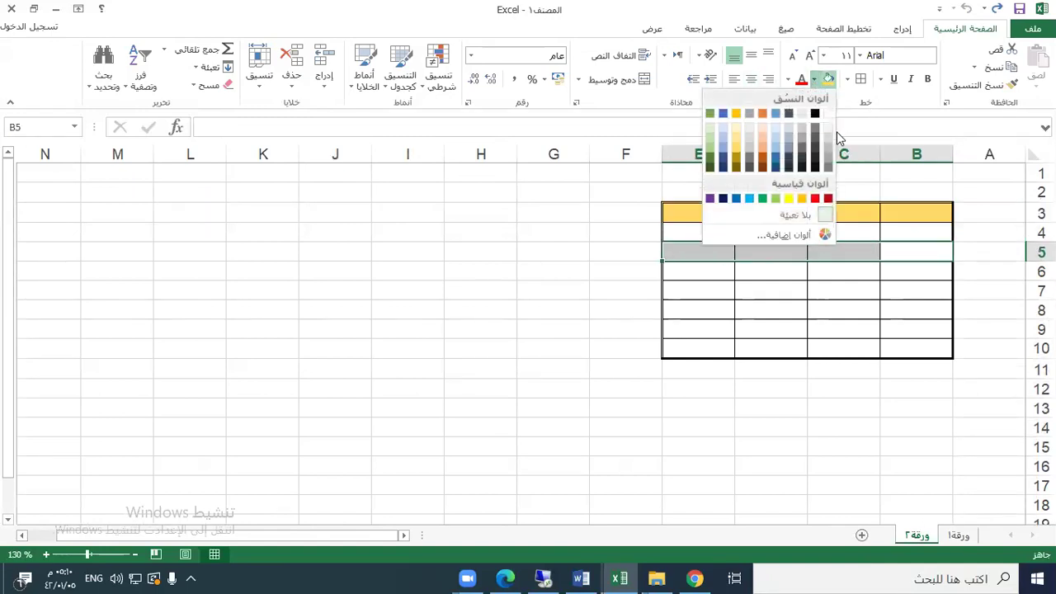
click(736, 147)
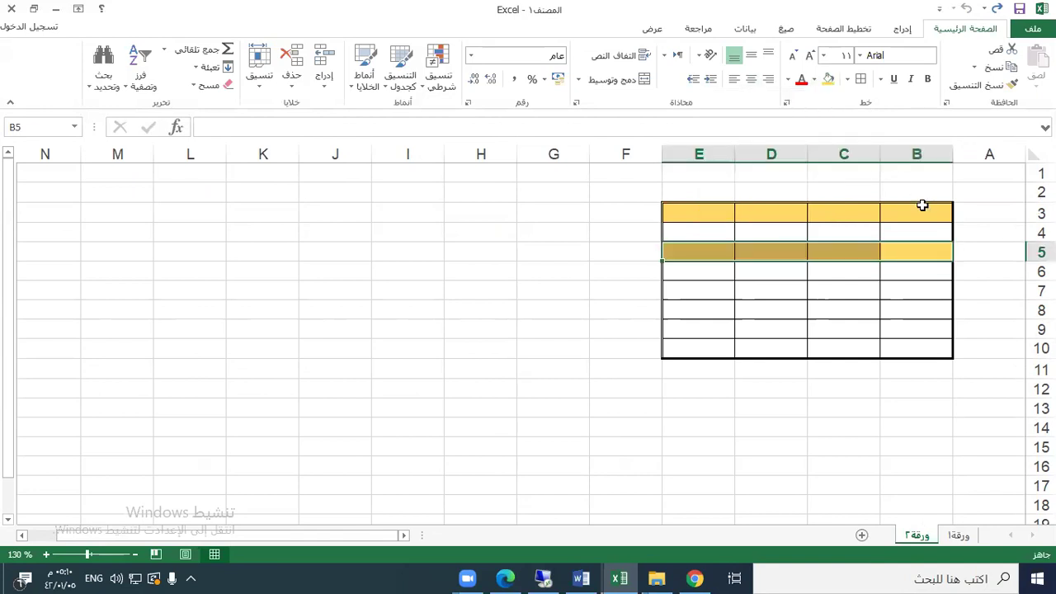
Step: Change the fill of B5:E5 to grey from the theme colours
drag(918, 246, 695, 251)
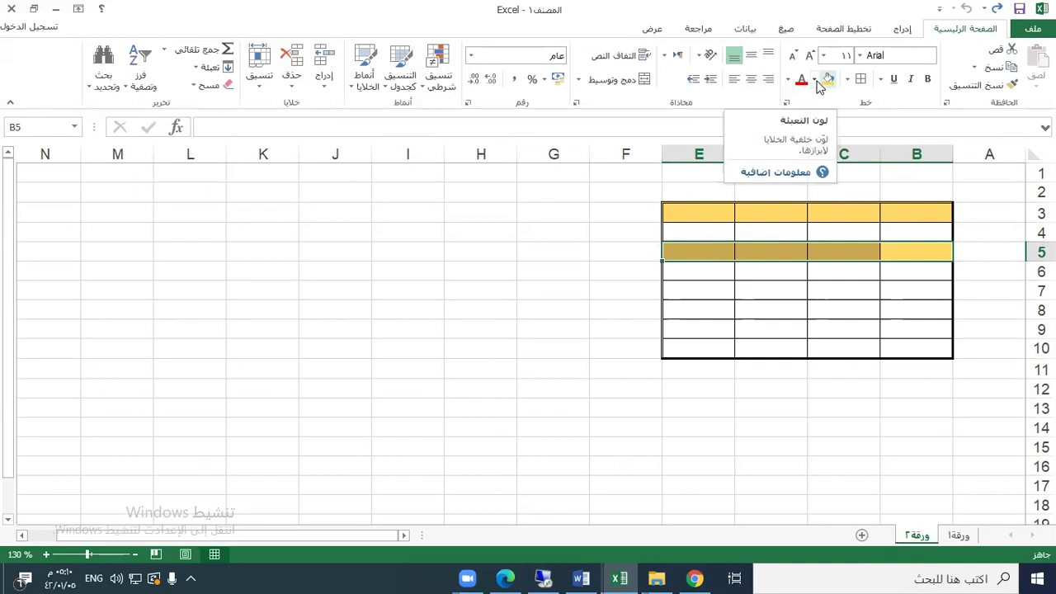
click(816, 82)
click(815, 84)
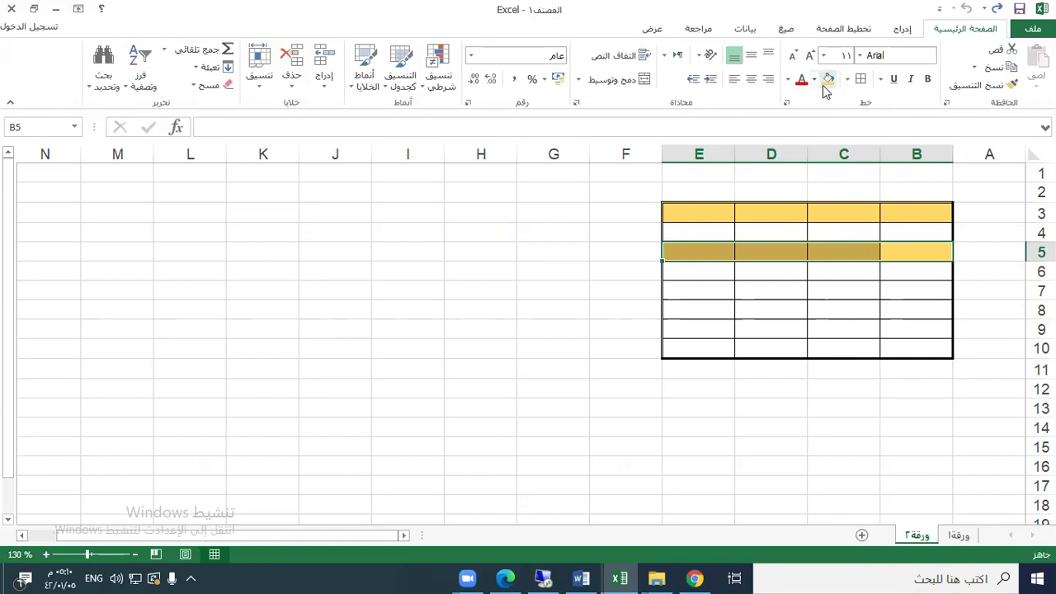
click(815, 80)
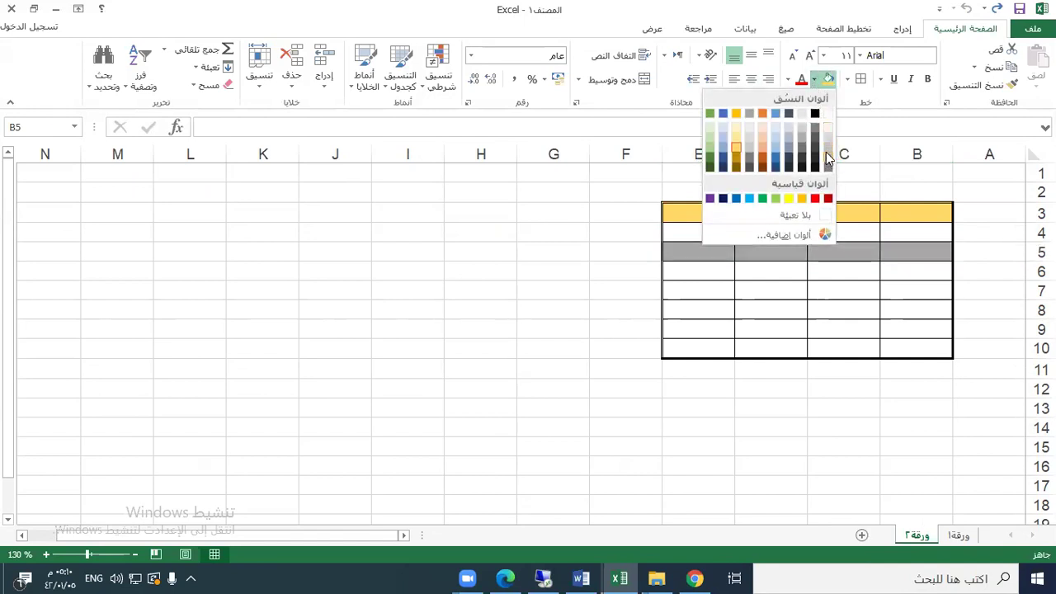
click(827, 147)
Step: Fill the blank range G8:I11 with the same grey, and undo both grey fills
click(488, 327)
drag(531, 300, 441, 360)
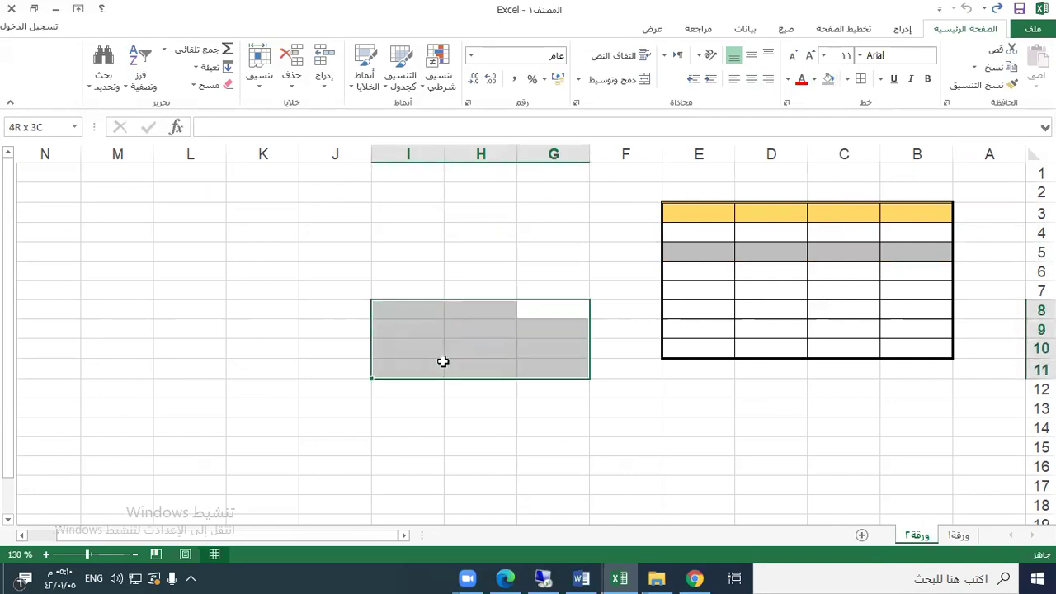
click(828, 79)
drag(523, 361, 550, 401)
click(551, 403)
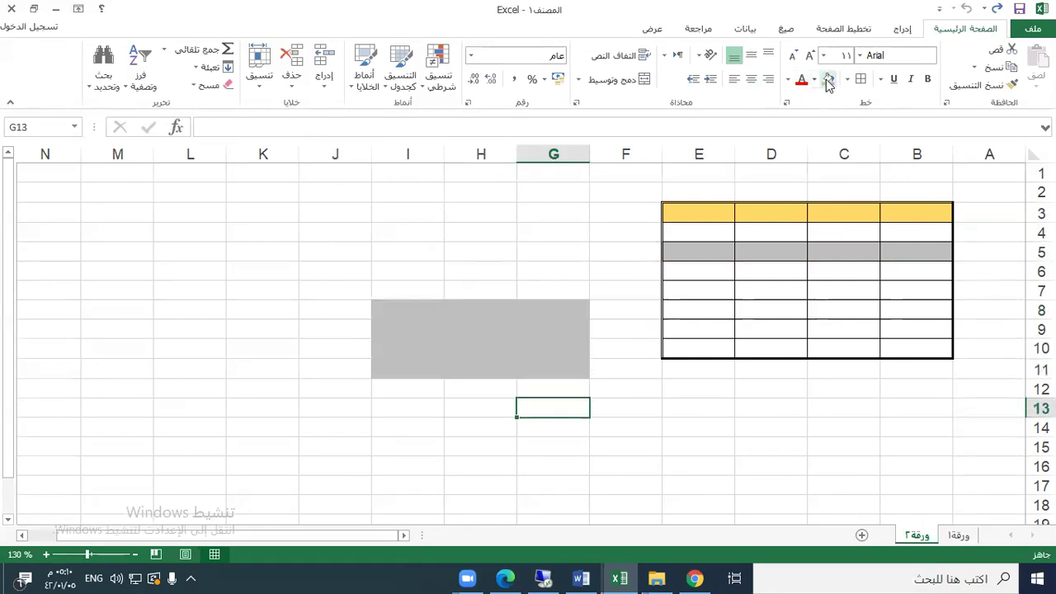
click(996, 8)
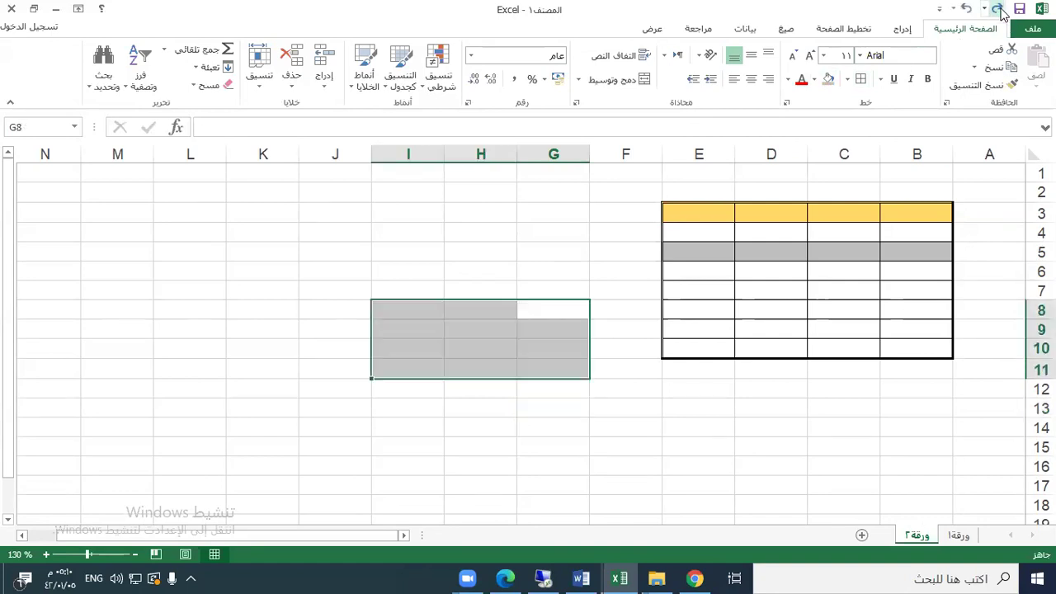
click(996, 8)
click(850, 285)
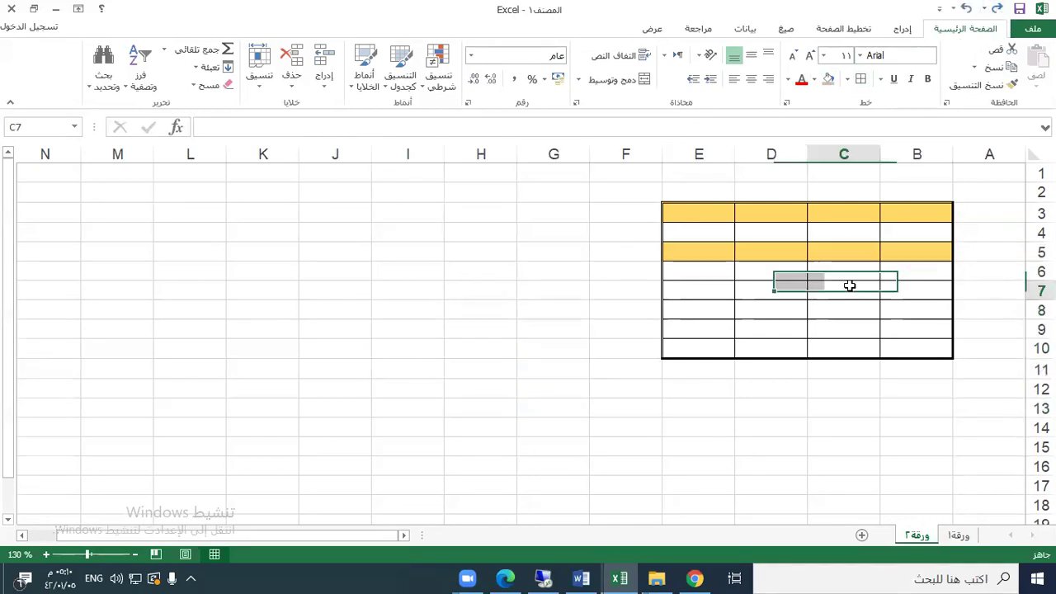
Step: Widen columns B, C, D and E of the table on sheet ورقة٢
drag(883, 147, 861, 149)
drag(786, 154, 759, 155)
drag(686, 153, 660, 153)
drag(588, 153, 558, 154)
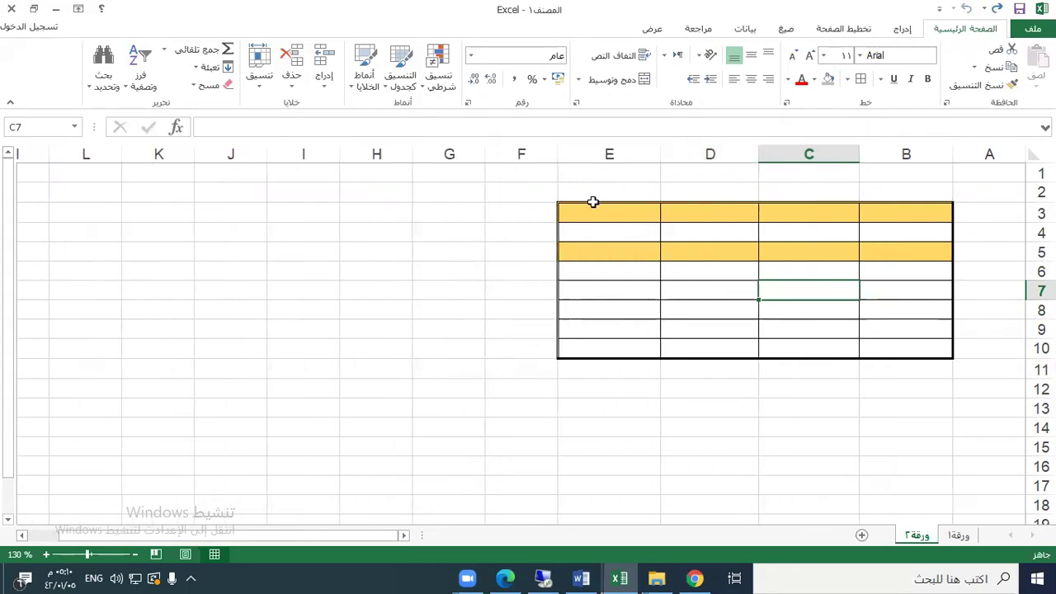
Step: Copy B3:B10 from sheet ورقة١ to B3 on sheet ورقة٢ and widen column B to fit the labels
click(894, 213)
click(956, 535)
drag(908, 216, 901, 382)
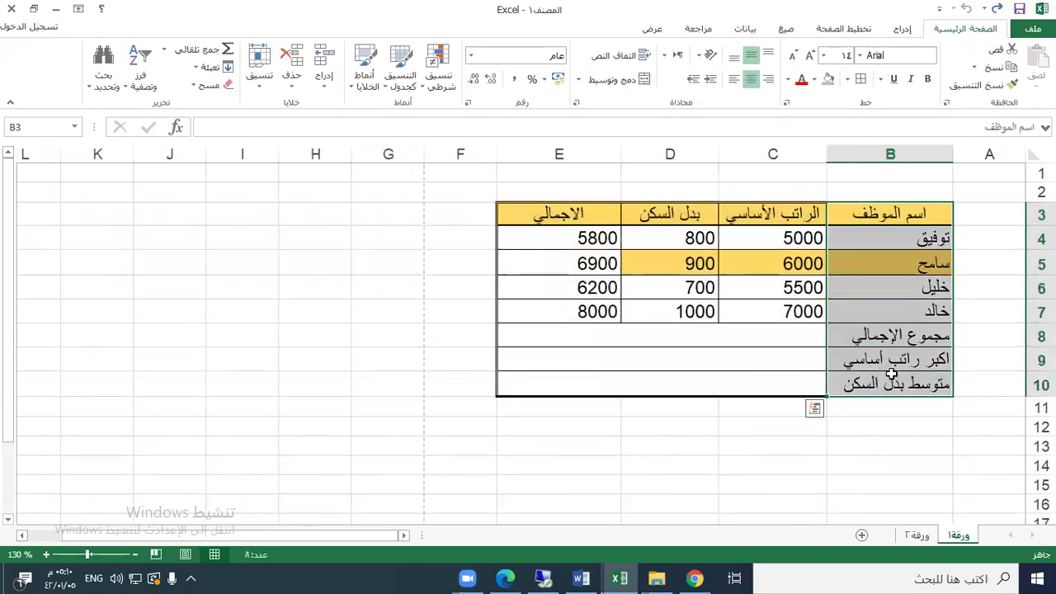
key(ctrl+c)
click(917, 535)
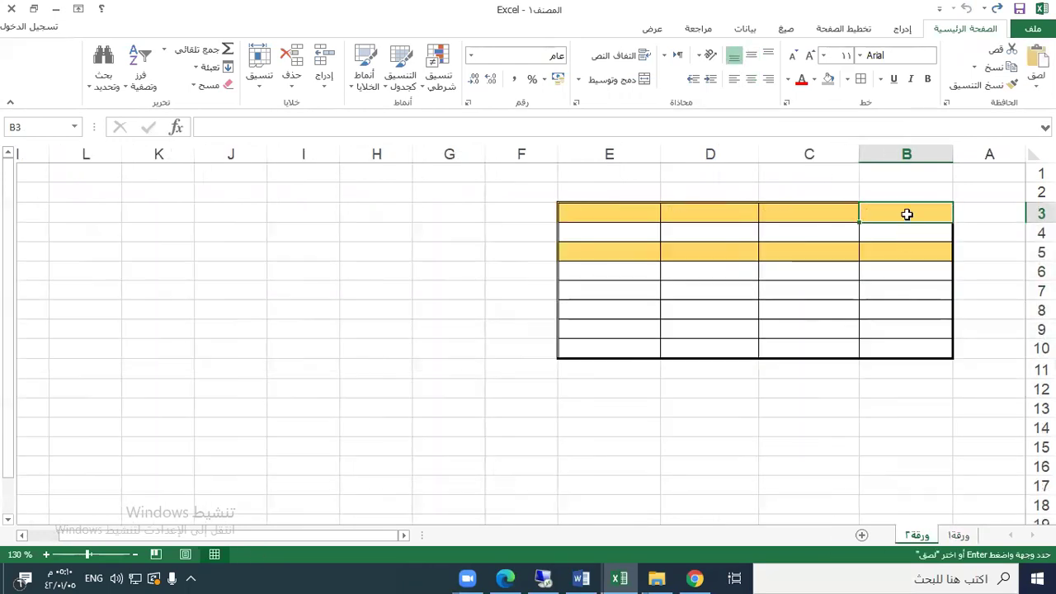
key(ctrl+v)
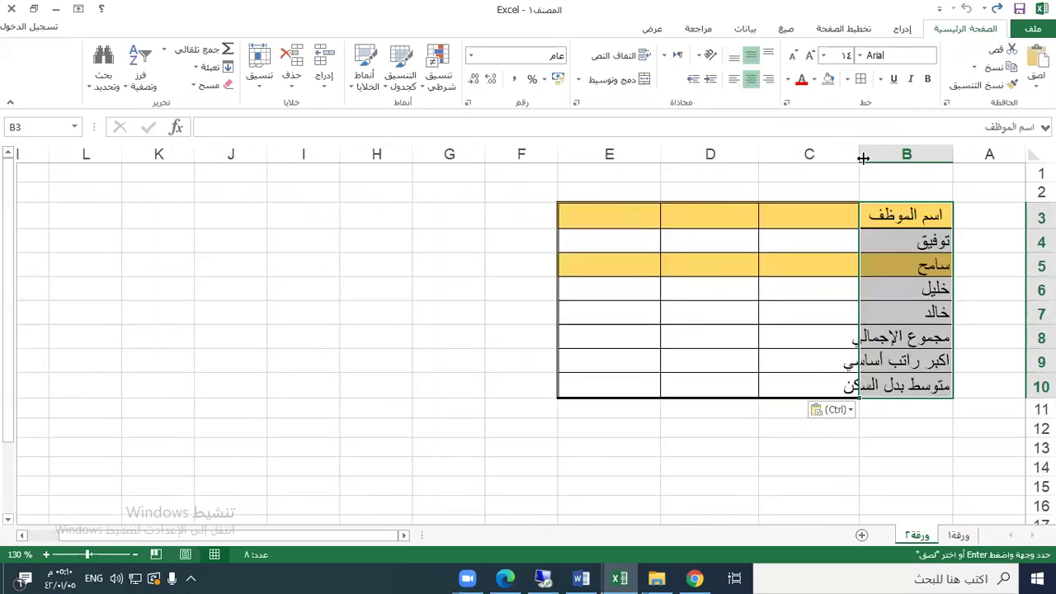
drag(857, 147, 830, 150)
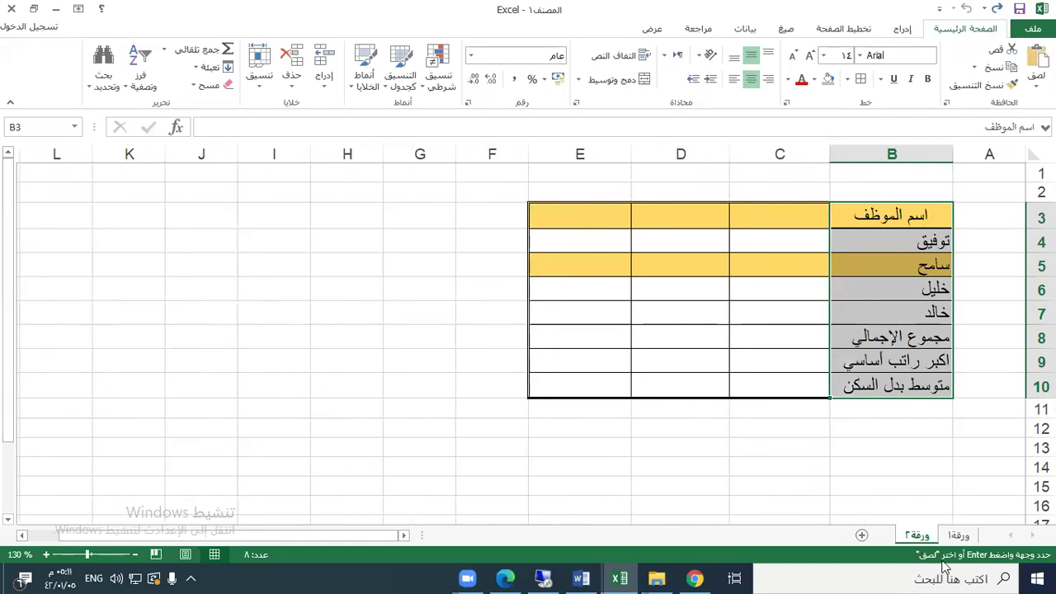
Step: Copy the basic salary and housing allowance cells C3:D7 from sheet ورقة١ to C3:D7 on sheet ورقة٢
click(959, 536)
drag(775, 213, 673, 306)
key(ctrl+c)
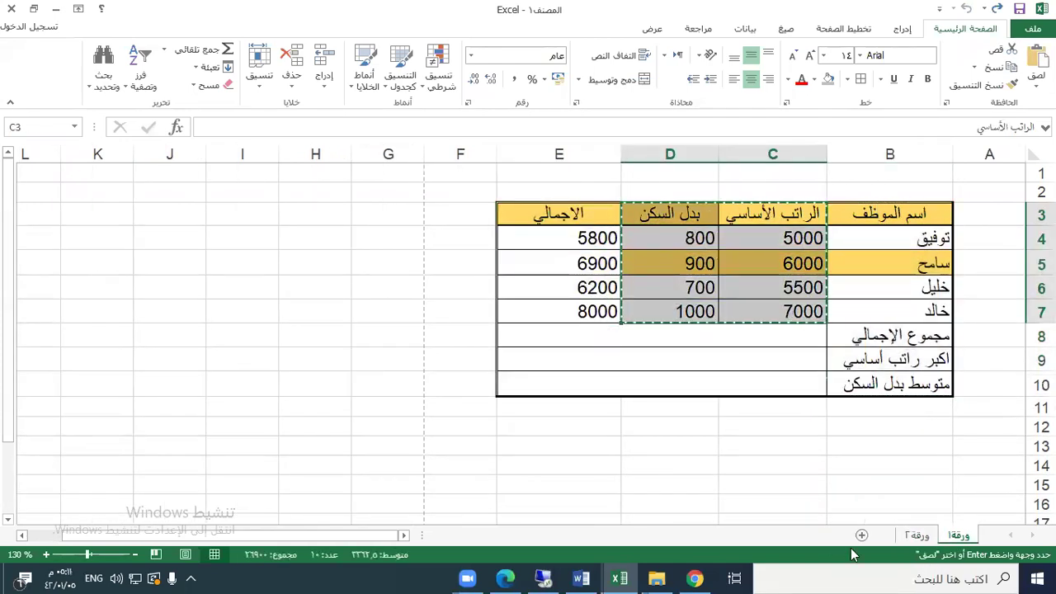
click(930, 536)
drag(746, 211, 684, 302)
key(ctrl+v)
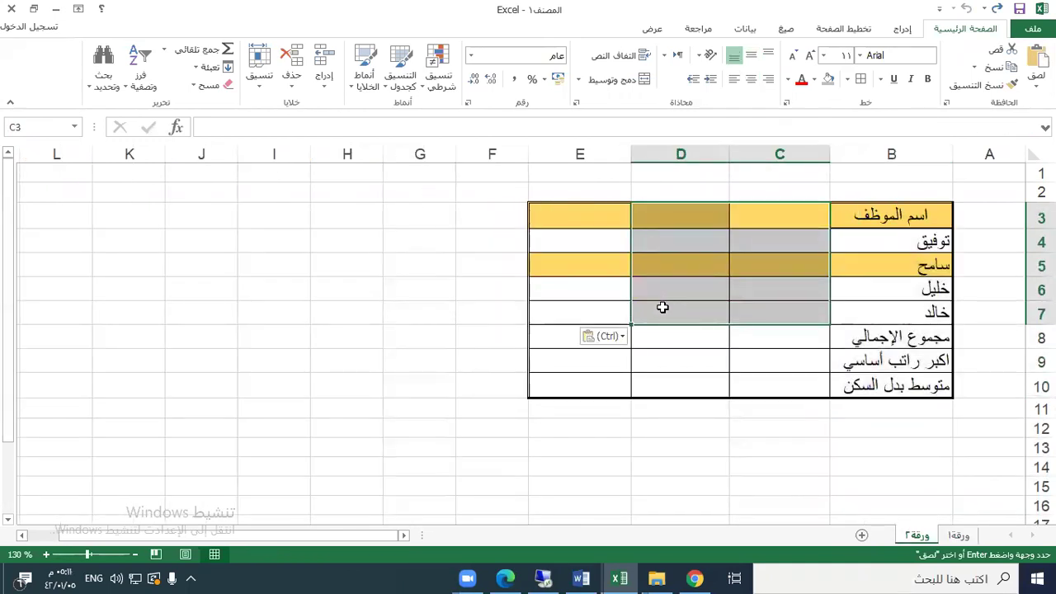
click(957, 536)
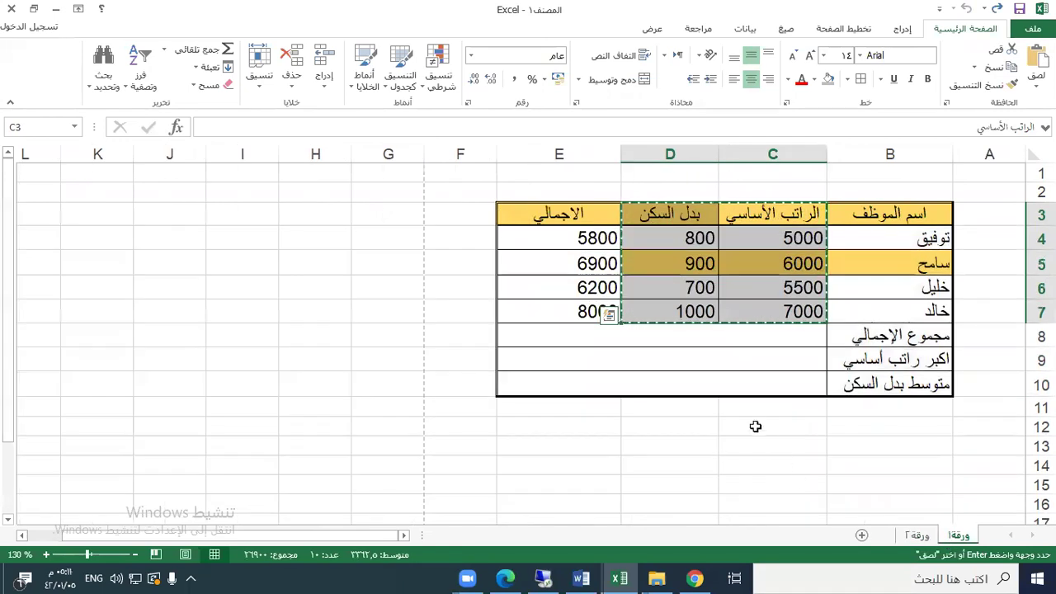
click(731, 384)
key(Escape)
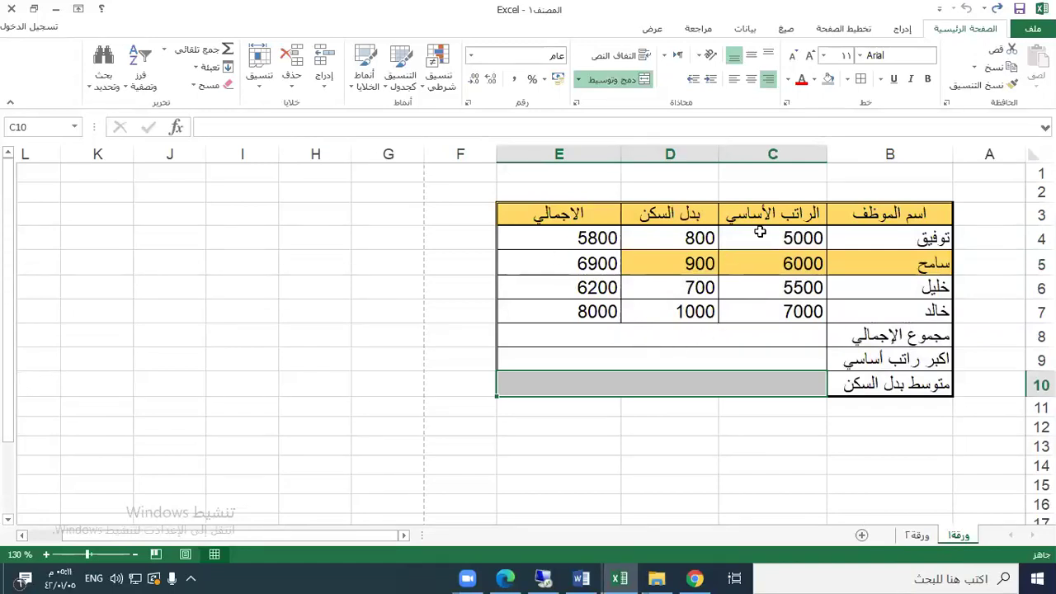
Step: Switch to the workbook اكسيل الحصة الاولى and examine the total formula note below the table on Sheet1
click(614, 575)
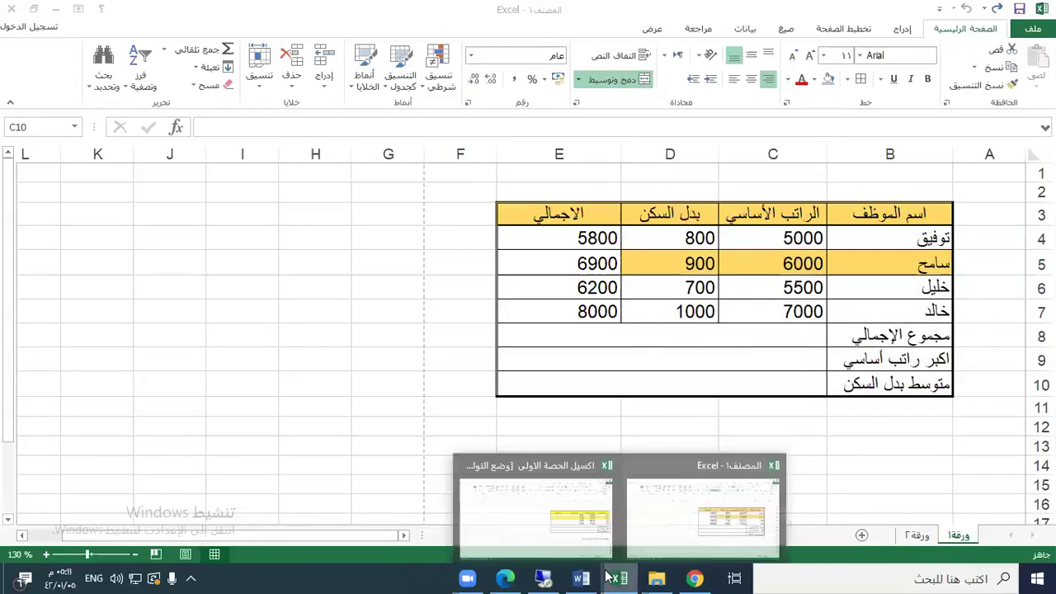
click(577, 532)
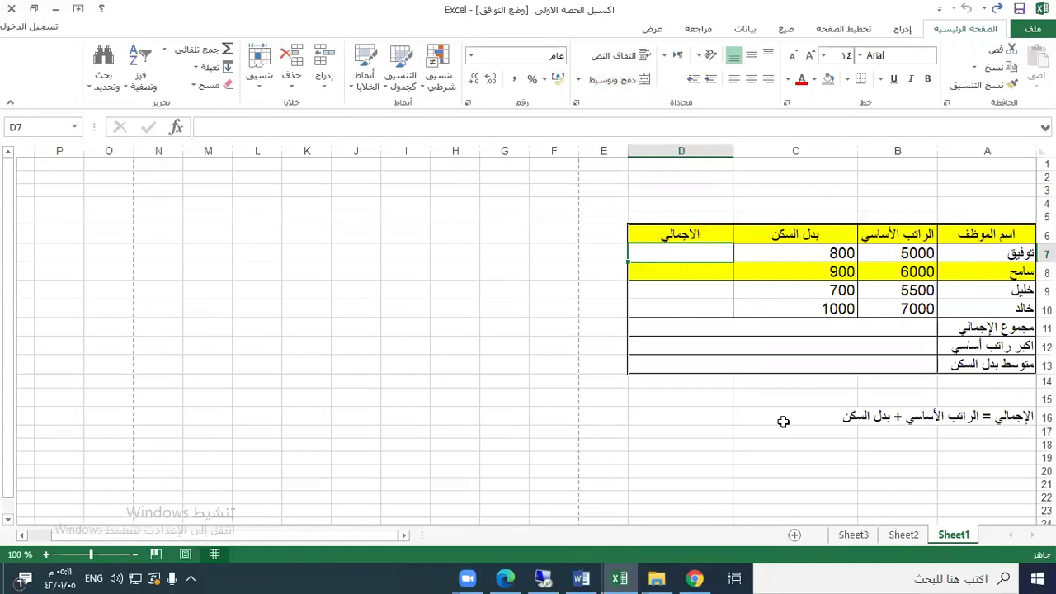
click(1005, 417)
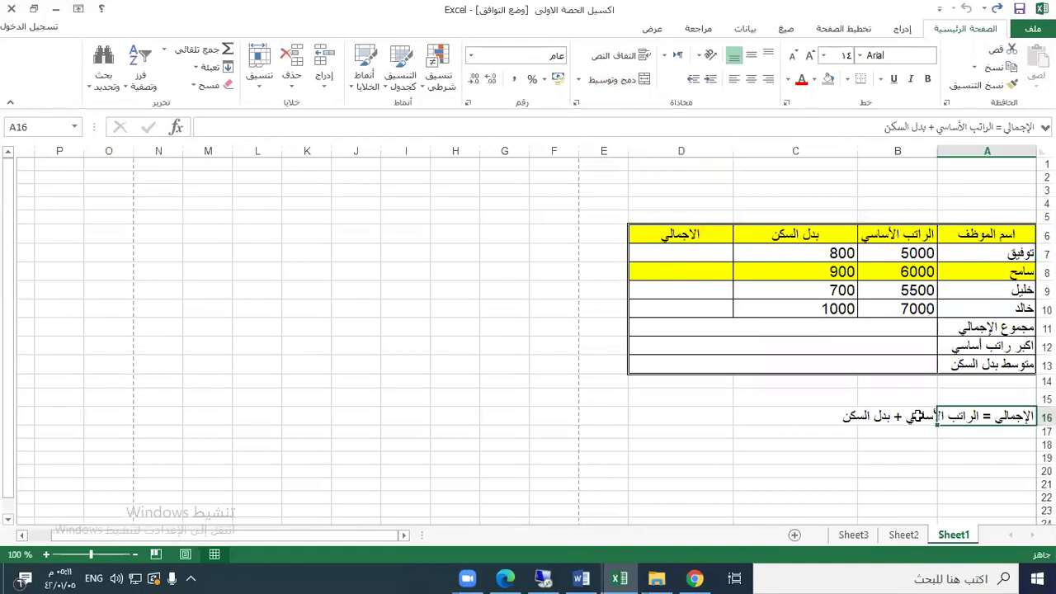
click(917, 416)
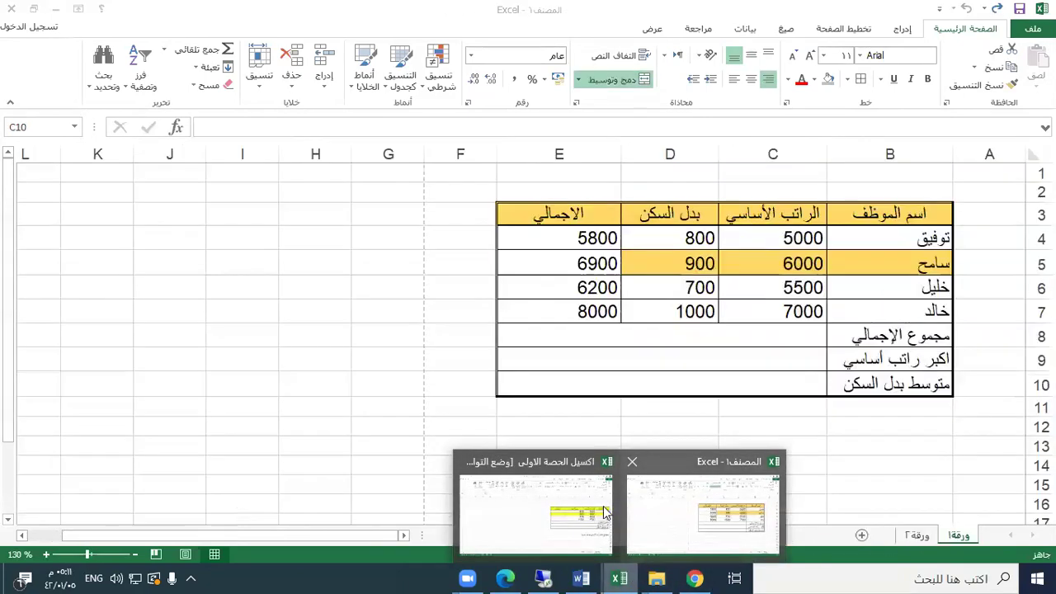
click(591, 505)
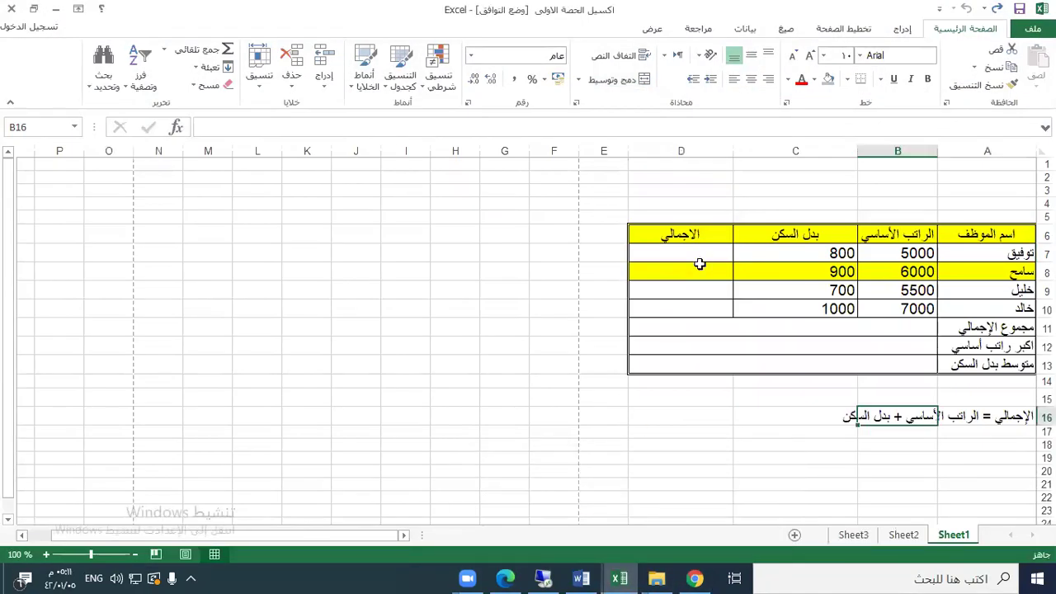
click(903, 534)
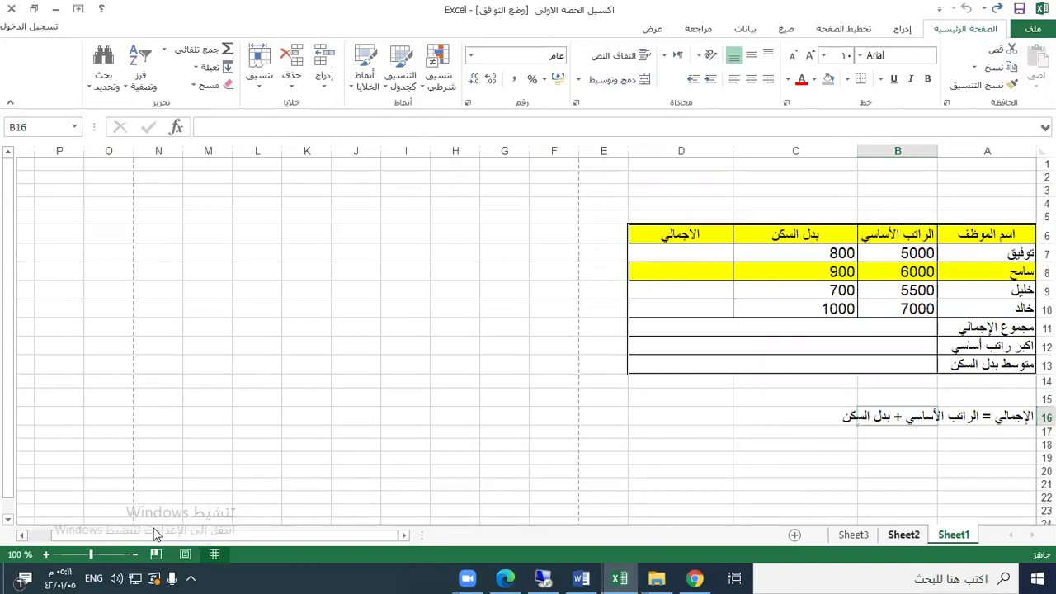
click(202, 534)
click(152, 534)
click(101, 535)
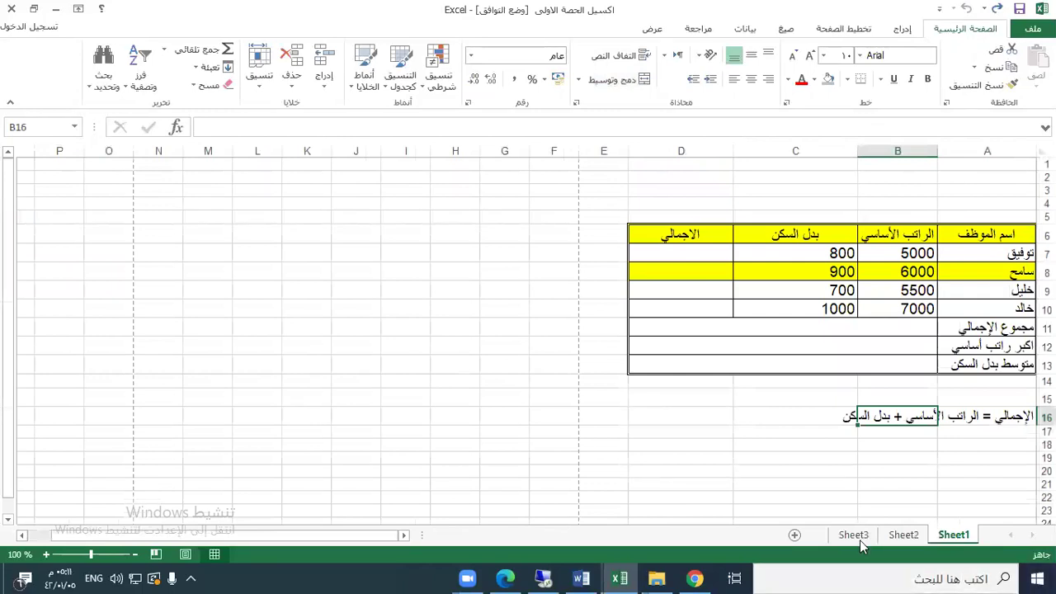
Step: Switch back to the workbook المصنف١ and select cell E3 on sheet ورقة٢
click(620, 578)
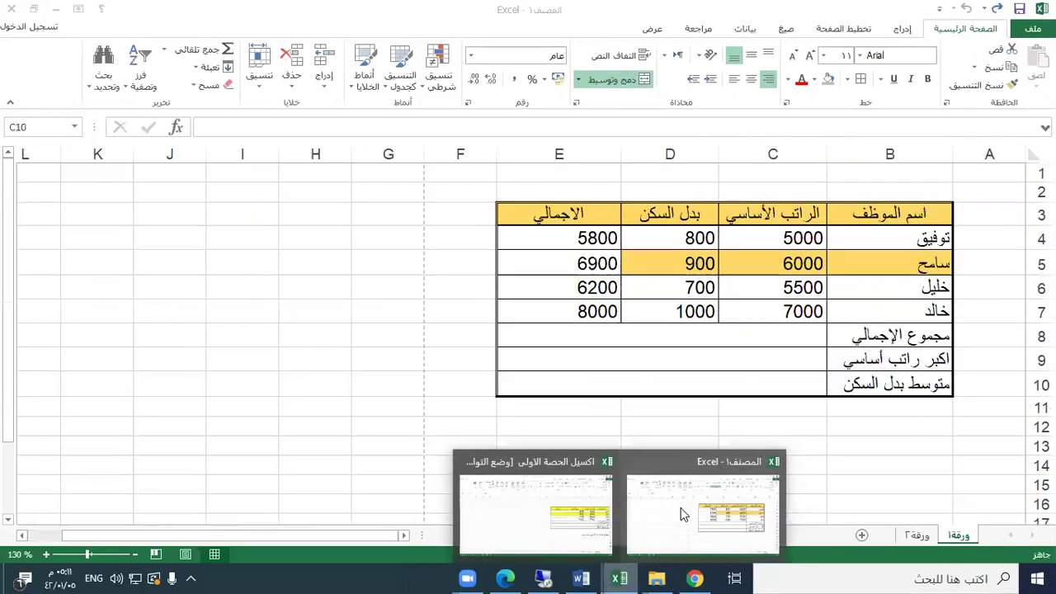
click(681, 514)
click(917, 535)
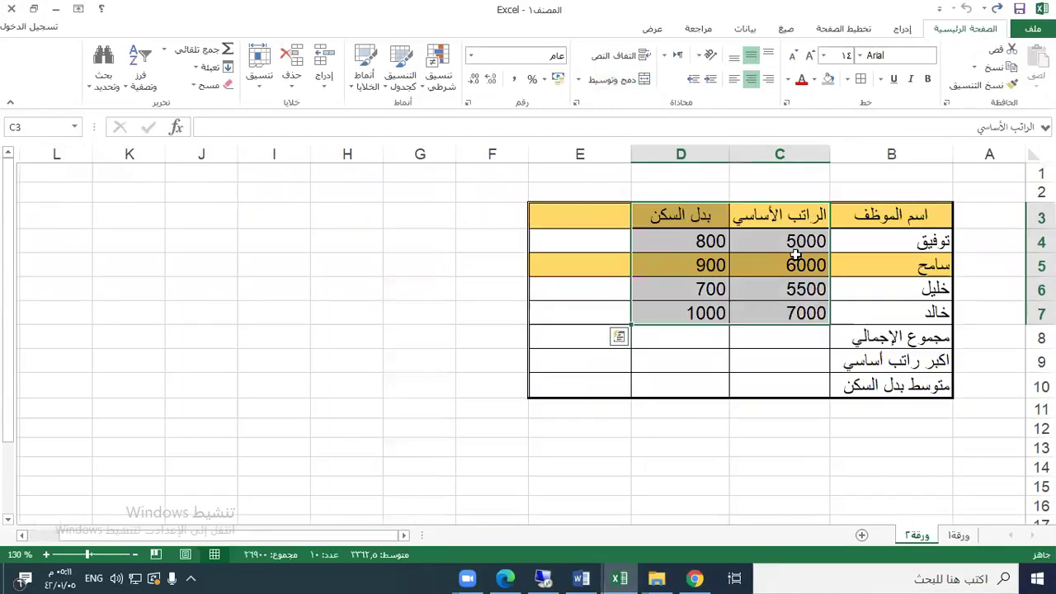
click(576, 210)
text(hgh[lhgd)
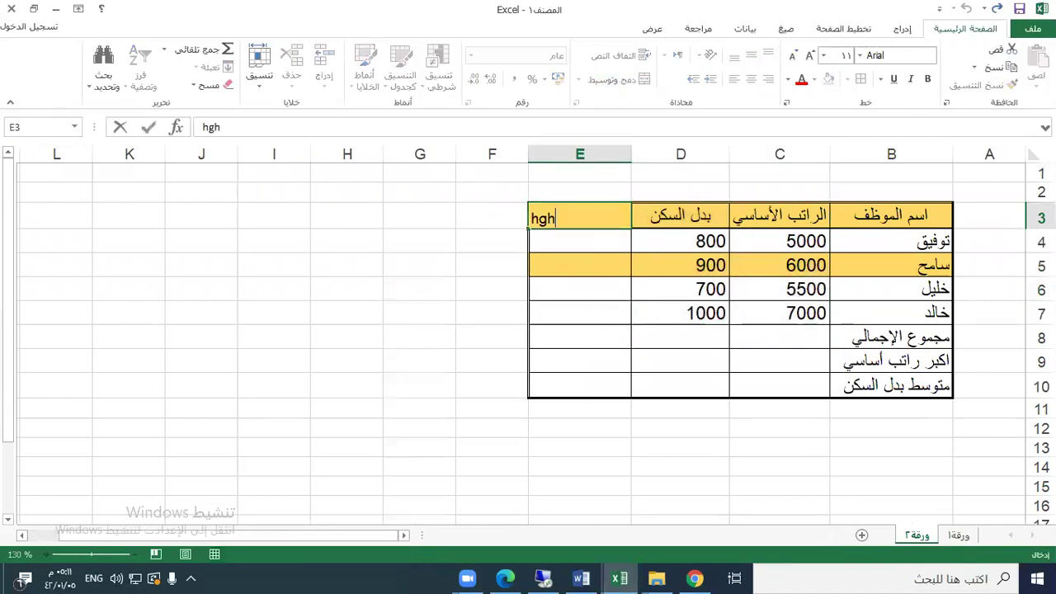
key(BackSpace)
key(BackSpace)
key(BackSpace)
key(BackSpace)
key(BackSpace)
key(BackSpace)
key(BackSpace)
key(BackSpace)
Step: Enter the header الإجمالي in E3 with the Arabic keyboard layout and widen column E
key(alt+shift)
text(الاجمالي)
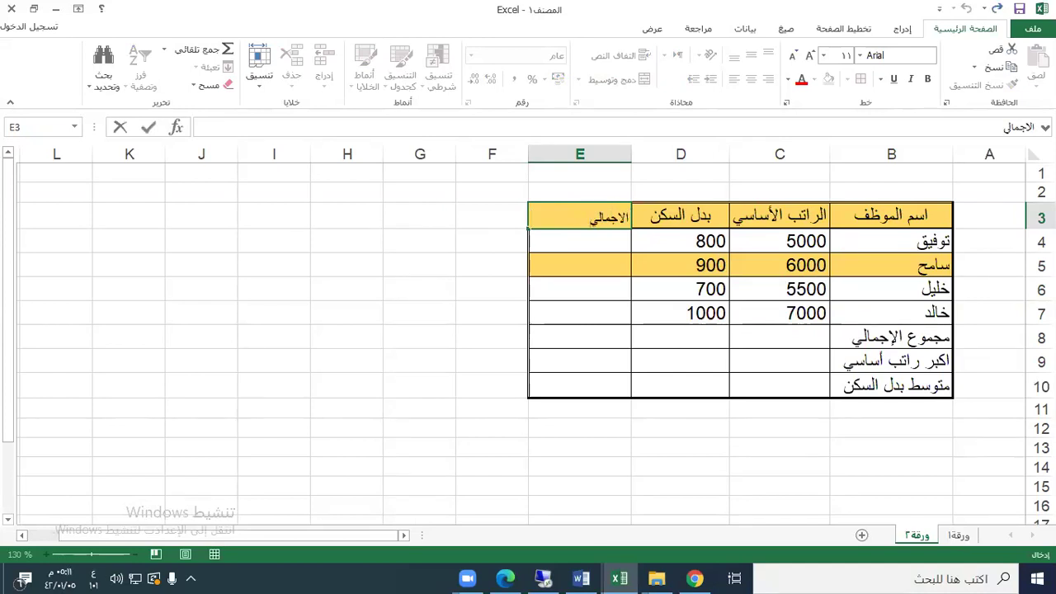
key(Return)
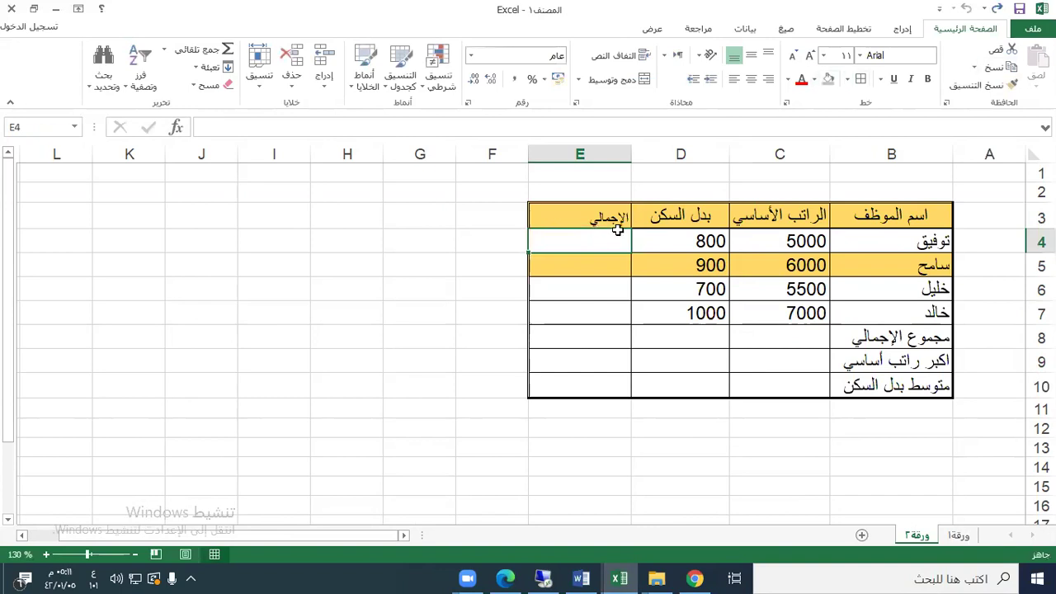
drag(529, 152, 496, 153)
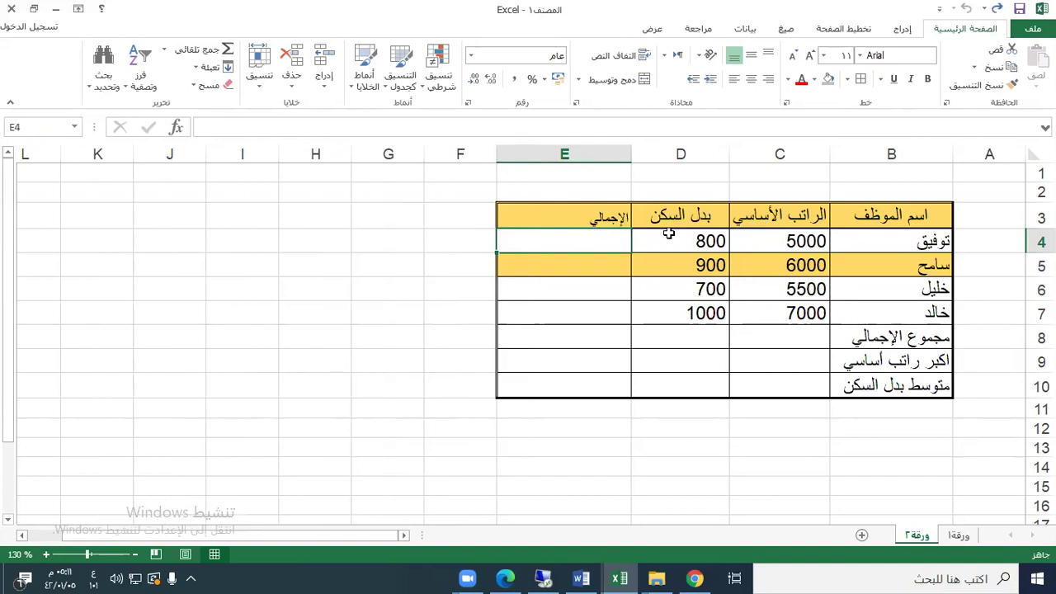
Step: Go to the workbook اكسيل الحصة الاولى and select the formula note in A16 of Sheet1
click(619, 575)
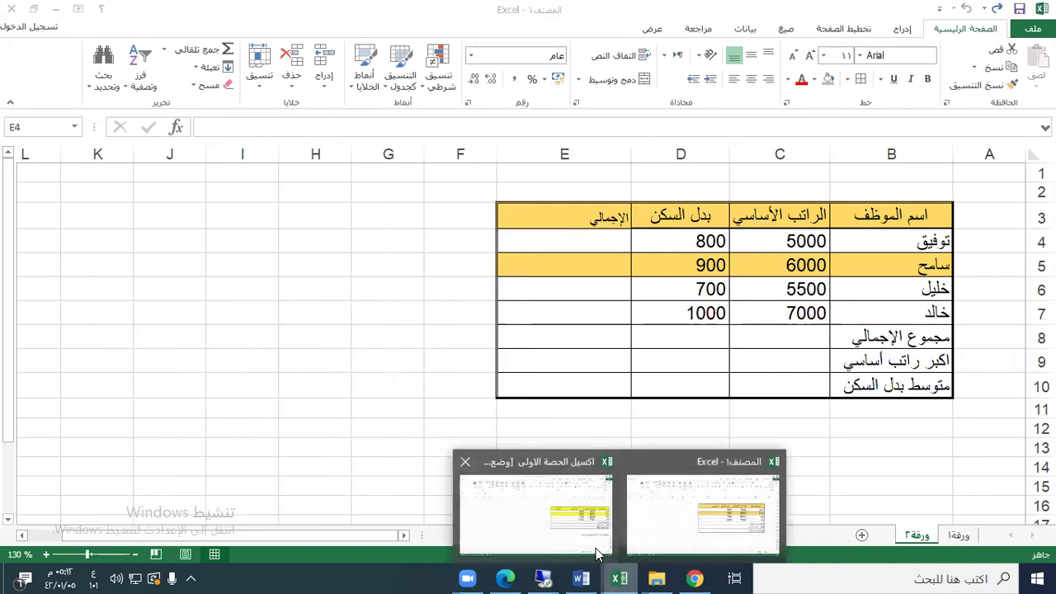
click(598, 554)
click(1013, 418)
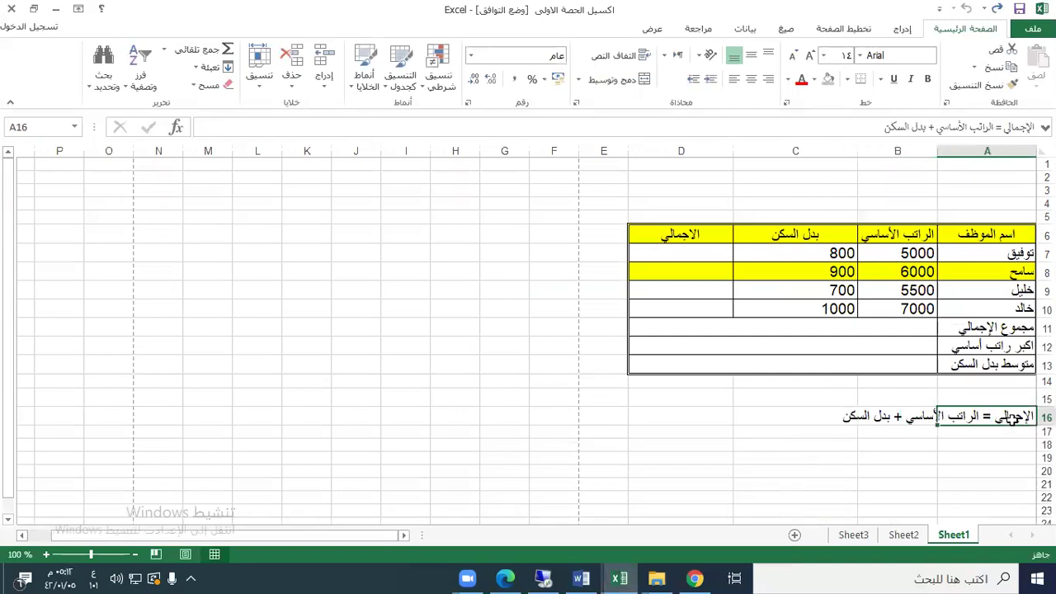
Step: Return to the workbook المصنف١ and select cell E4 under the الإجمالي header on sheet ورقة٢
click(623, 577)
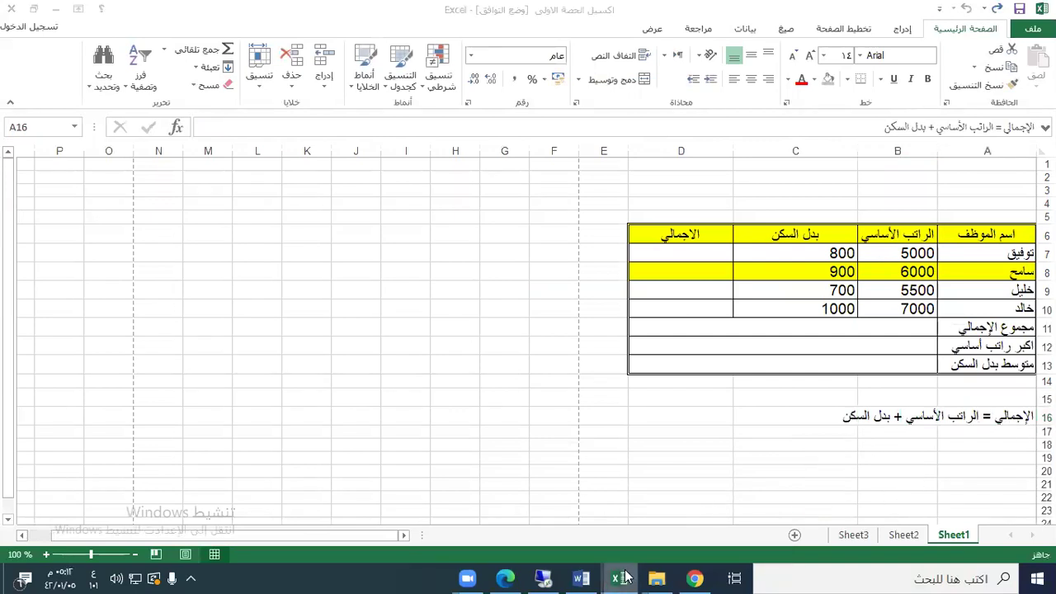
click(696, 503)
click(571, 246)
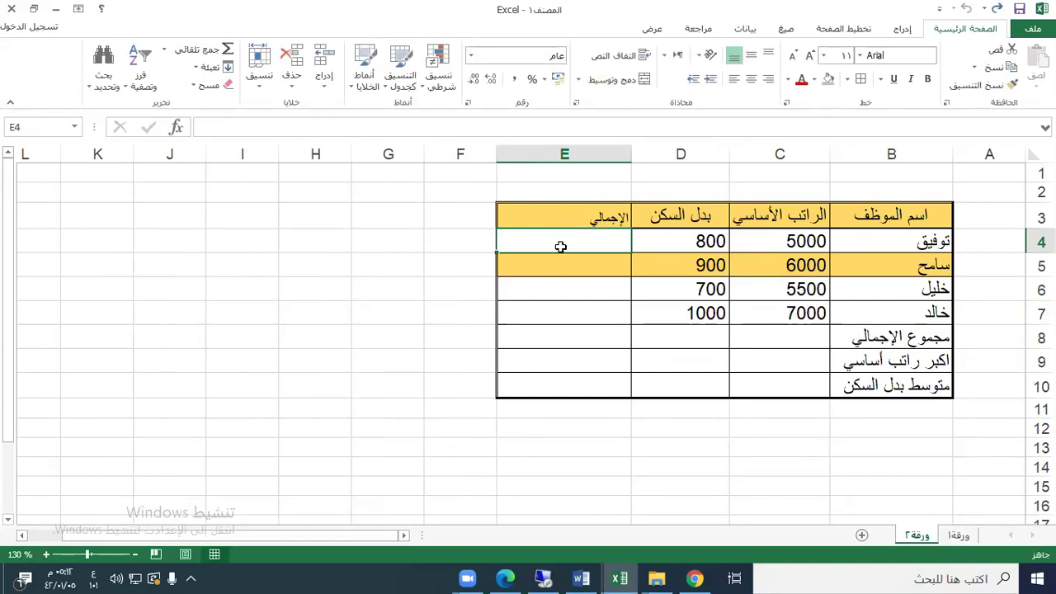
Step: Recheck the total formula note on Sheet1 of اكسيل الحصة الاولى and return to the workbook المصنف١
click(620, 577)
click(647, 490)
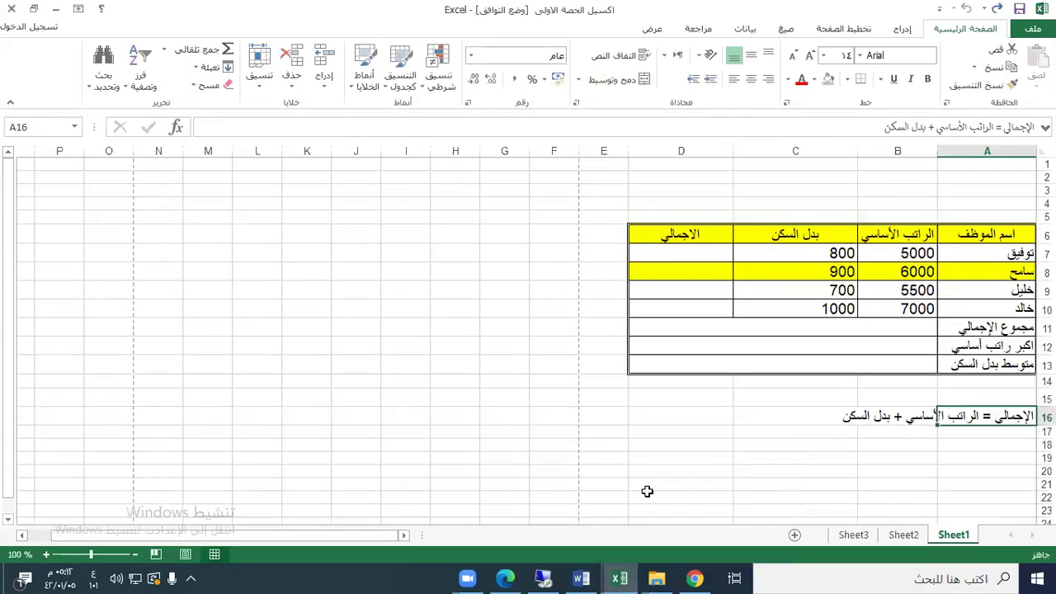
mouse_move(619, 578)
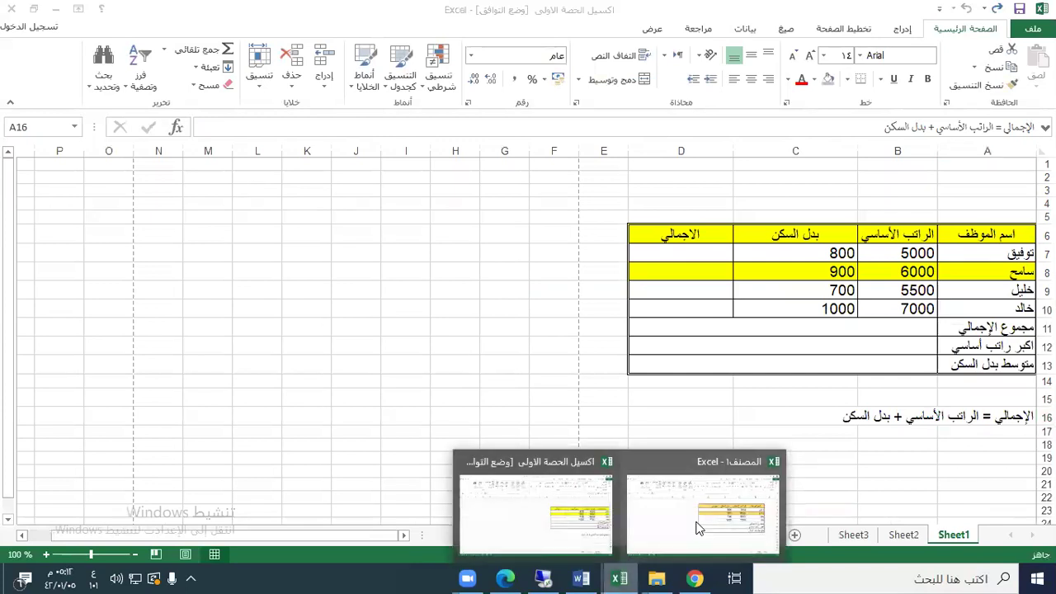
click(697, 527)
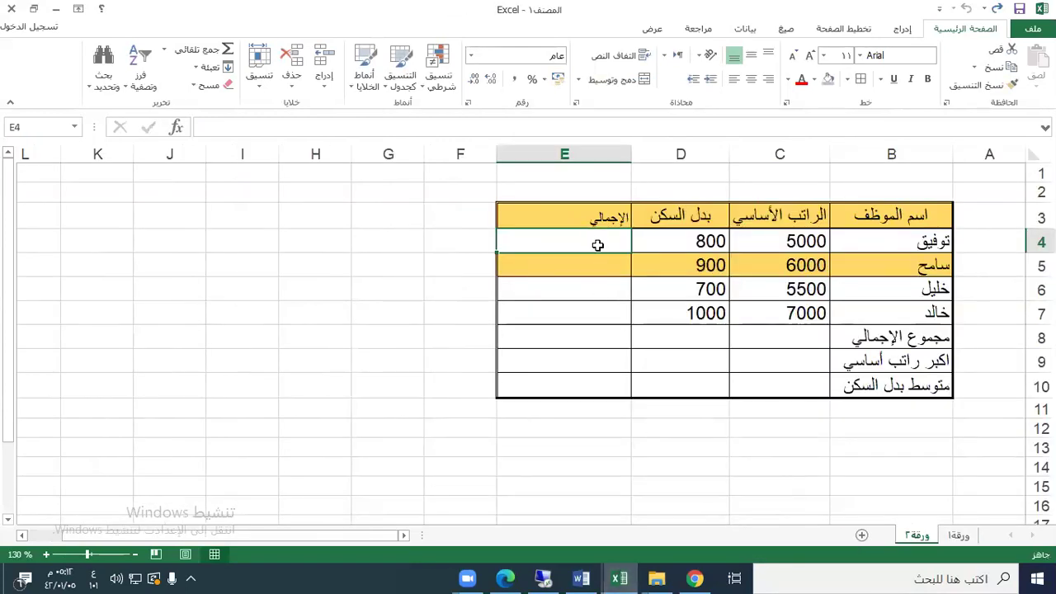
Step: Start the formula =C4 in cell E4, consulting the total formula note in the workbook اكسيل الحصة الاولى along the way
text(=)
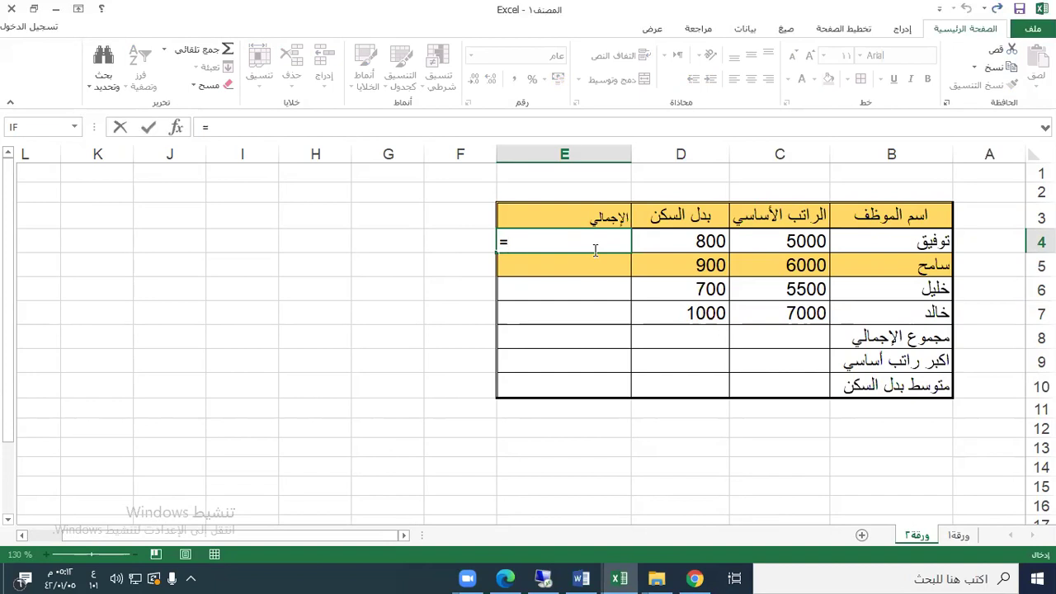
click(620, 578)
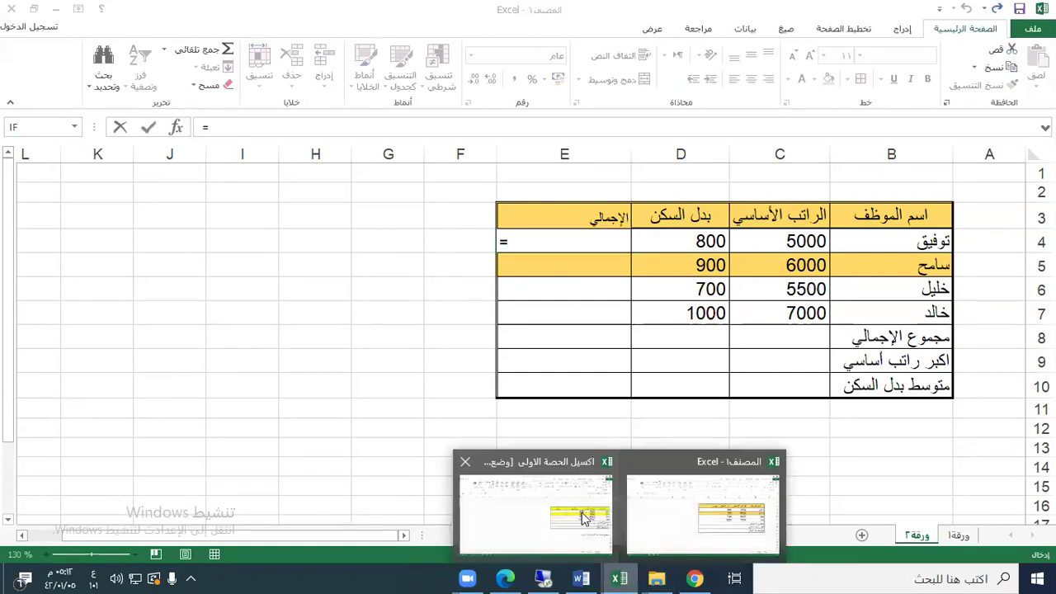
click(583, 517)
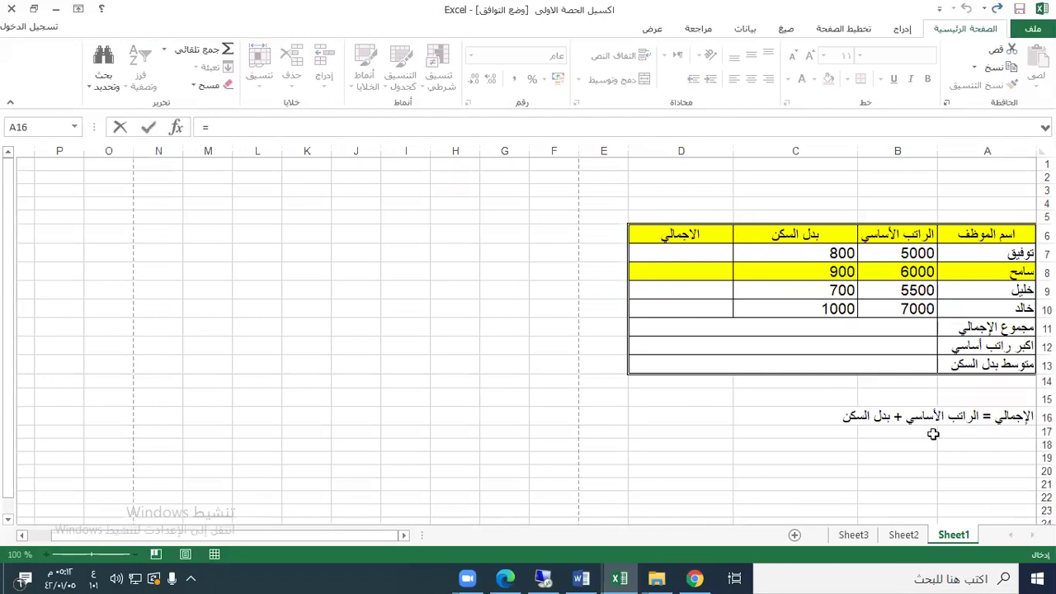
click(620, 578)
click(690, 462)
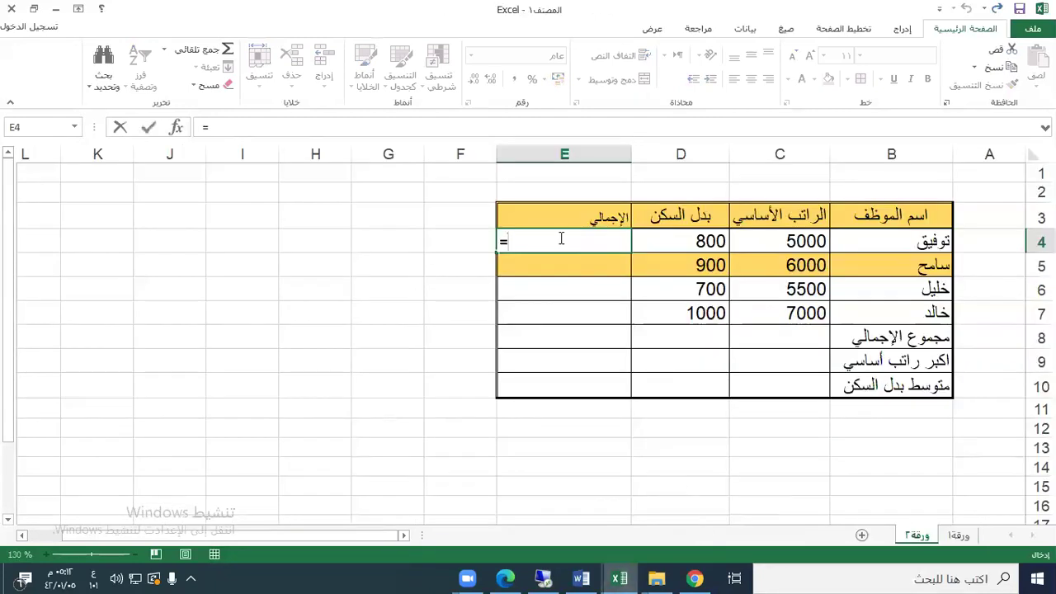
click(799, 241)
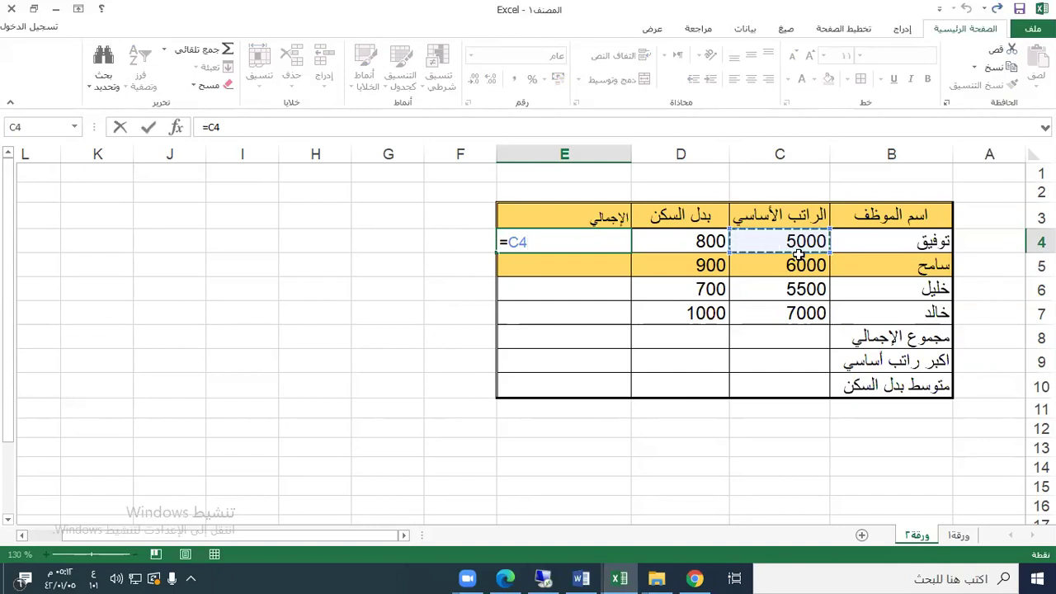
mouse_move(620, 577)
click(536, 519)
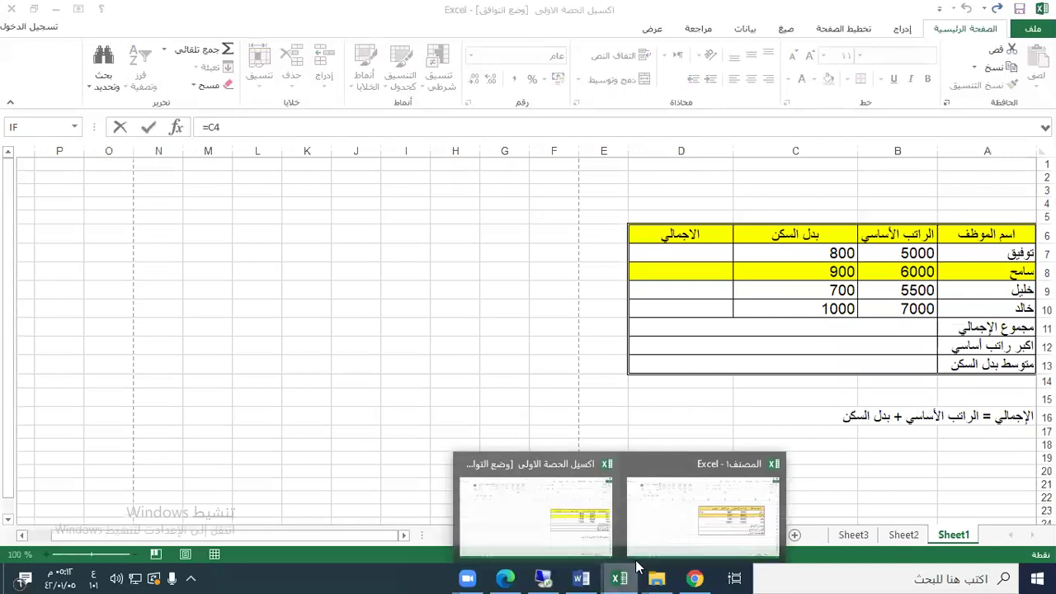
click(625, 495)
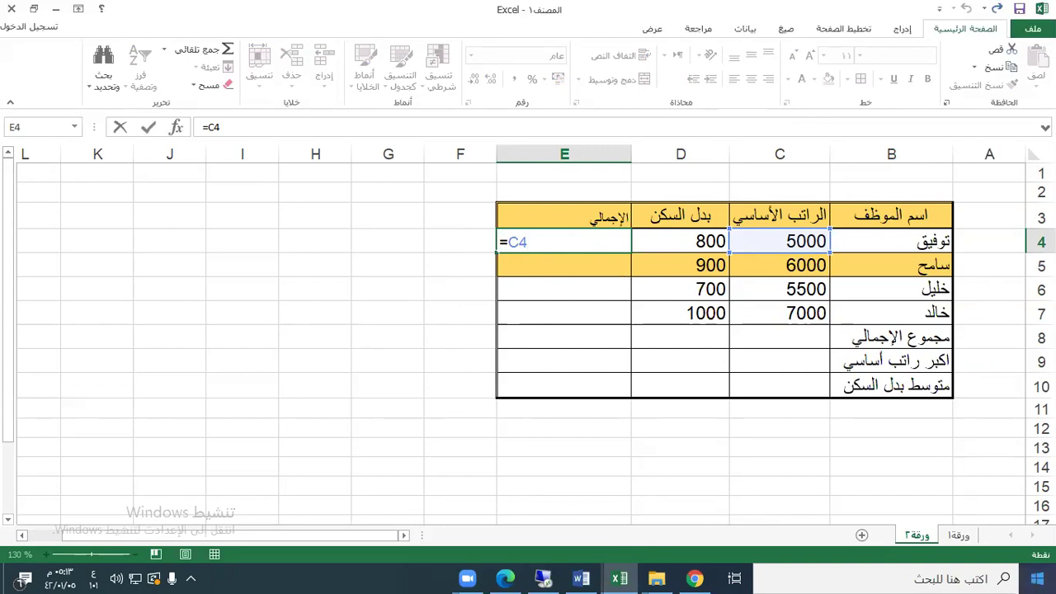
Step: Search Windows for لوحة, bring up the on-screen keyboard and resume editing the formula in E4
key(super)
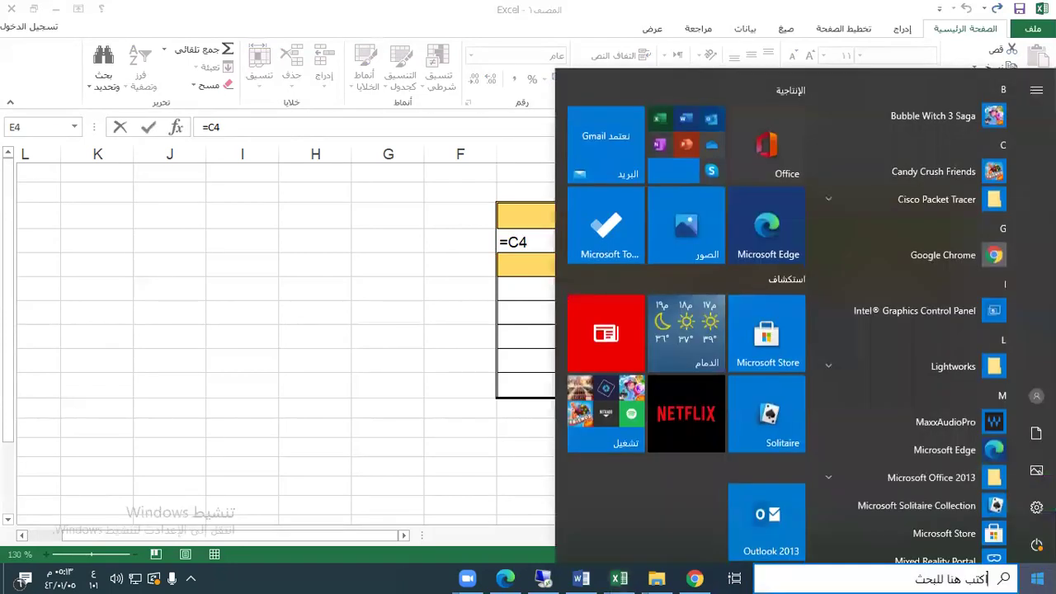
text(لوح)
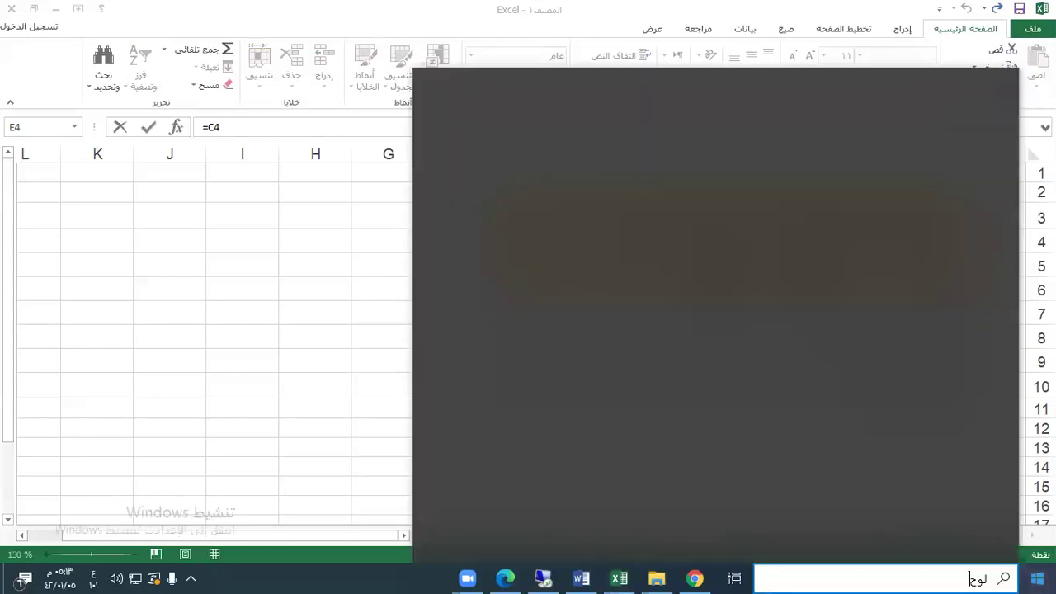
text(ة)
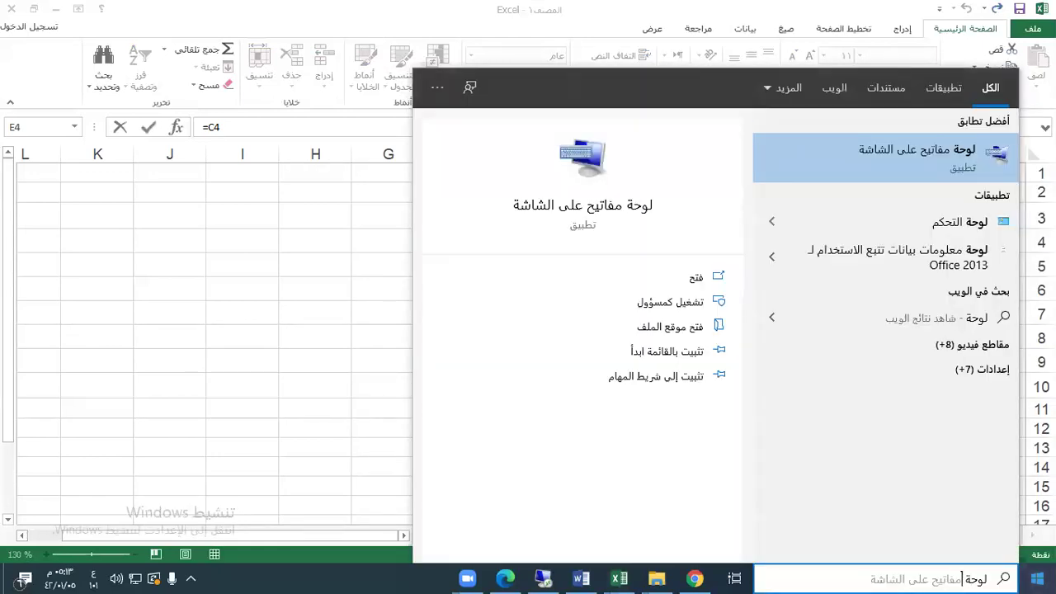
key(Escape)
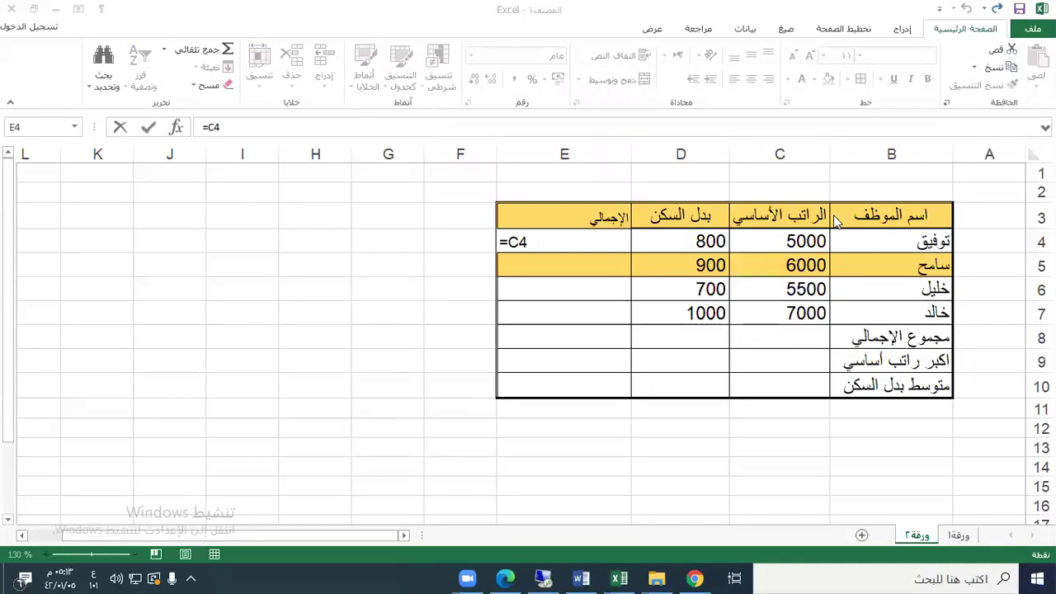
double_click(543, 241)
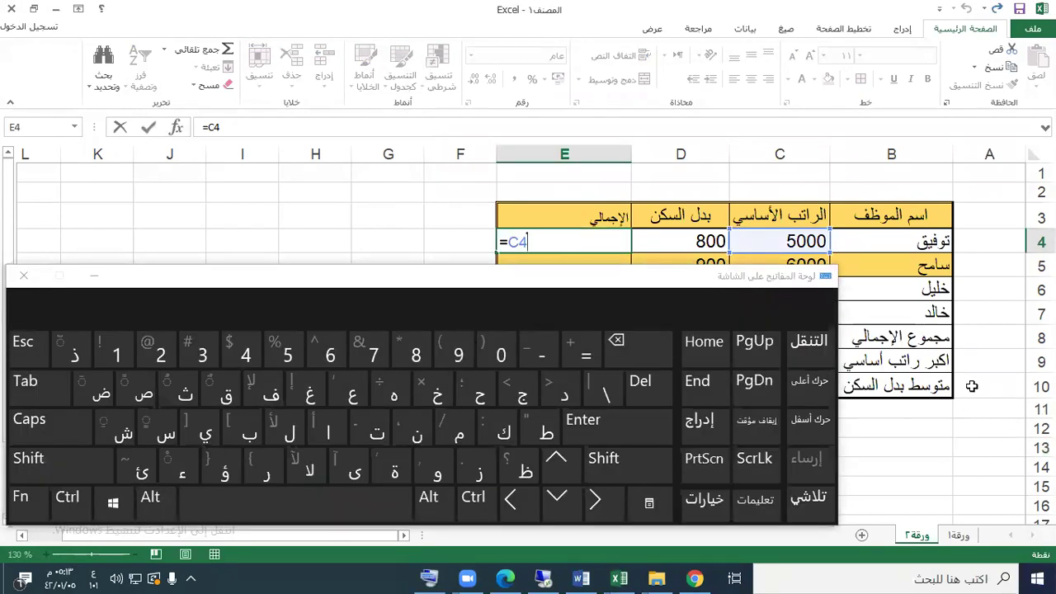
Step: Append a plus sign to the formula in E4 with the on-screen keyboard and move the keyboard clear of the table
click(603, 468)
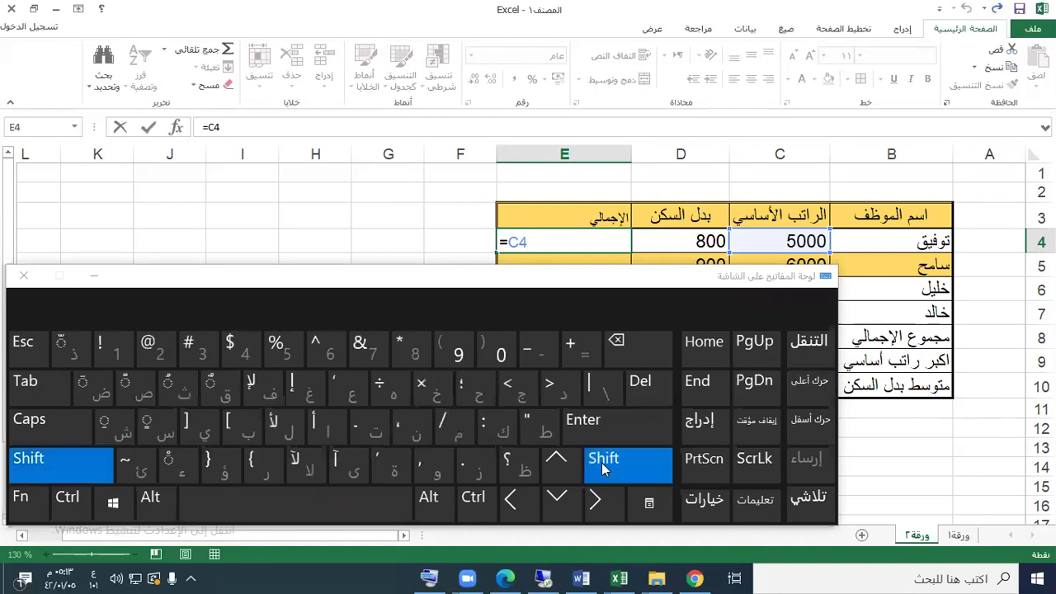
click(578, 348)
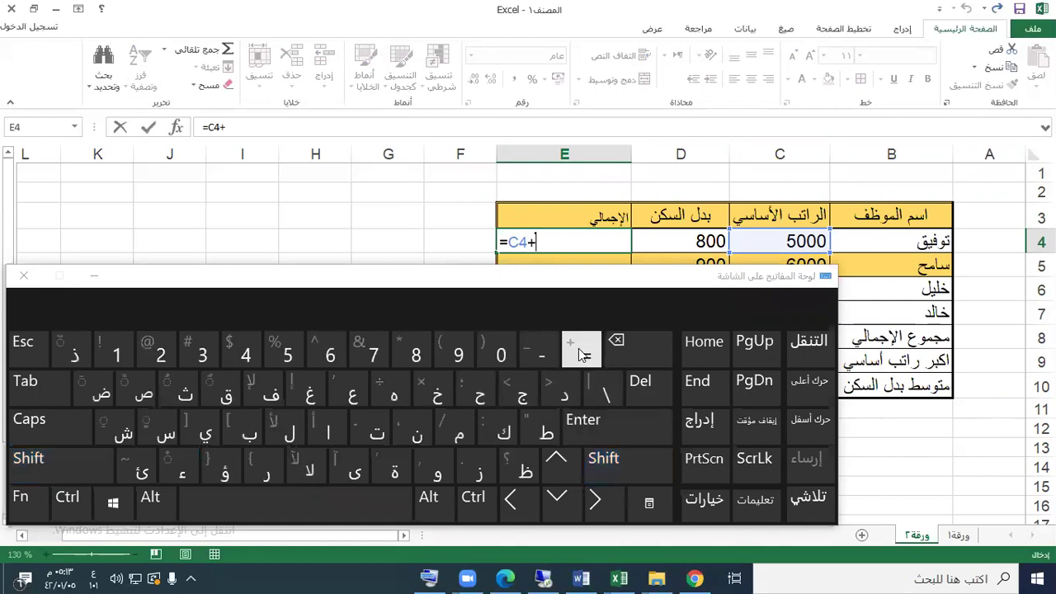
click(451, 284)
drag(451, 291, 2, 233)
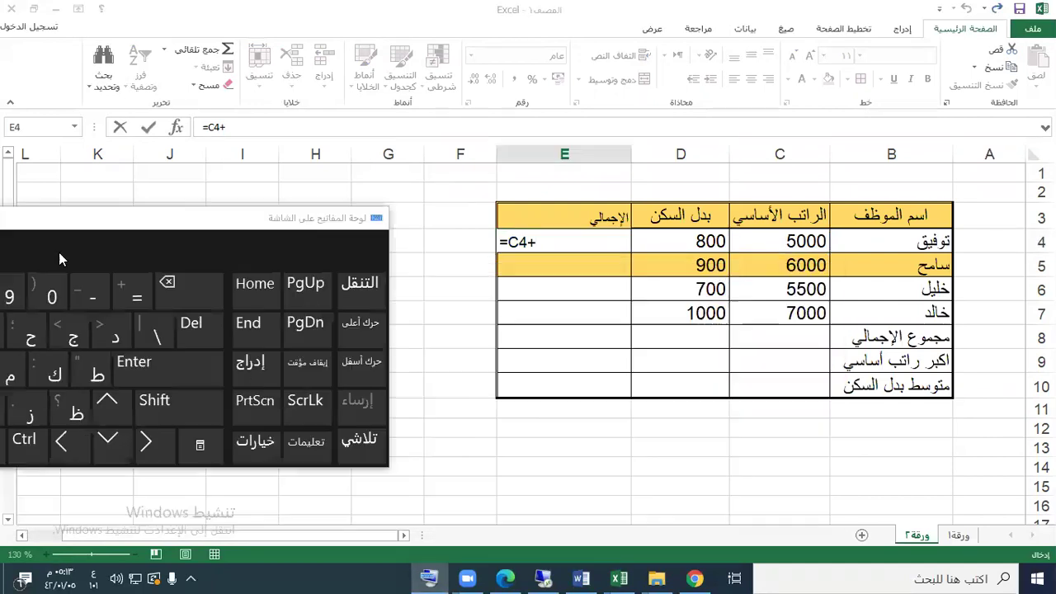
Step: Check the note in اكسيل الحصة الاولى once more and complete the E4 formula as =C4+D4
mouse_move(618, 577)
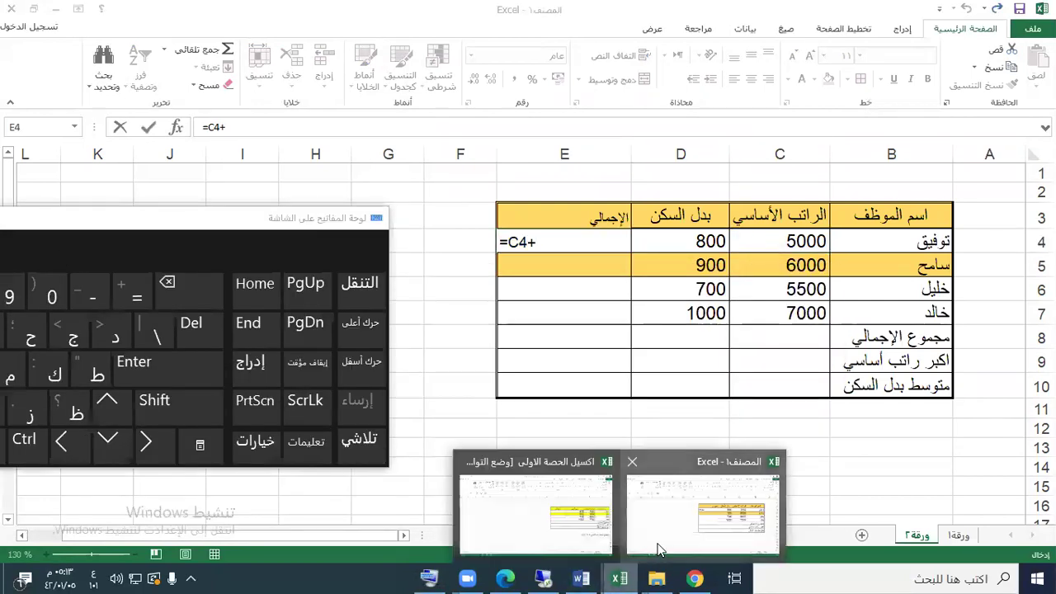
click(546, 519)
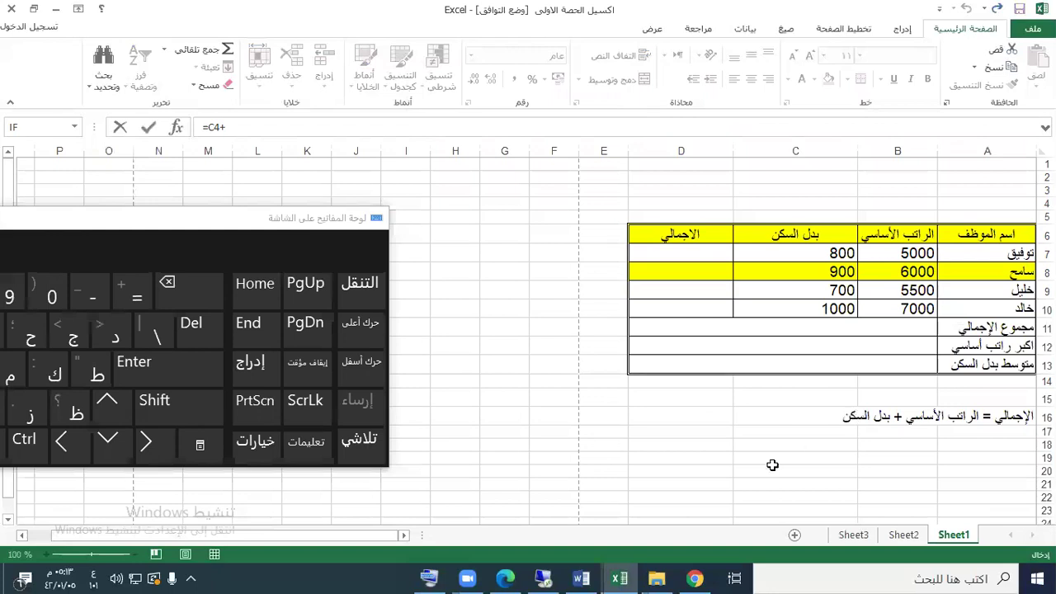
mouse_move(620, 577)
click(653, 535)
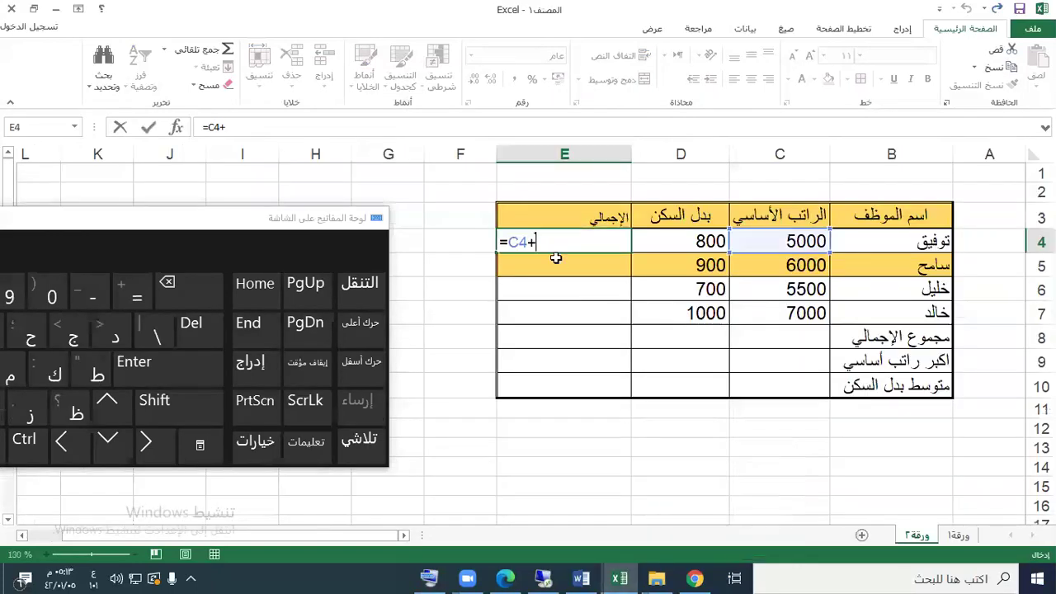
click(687, 241)
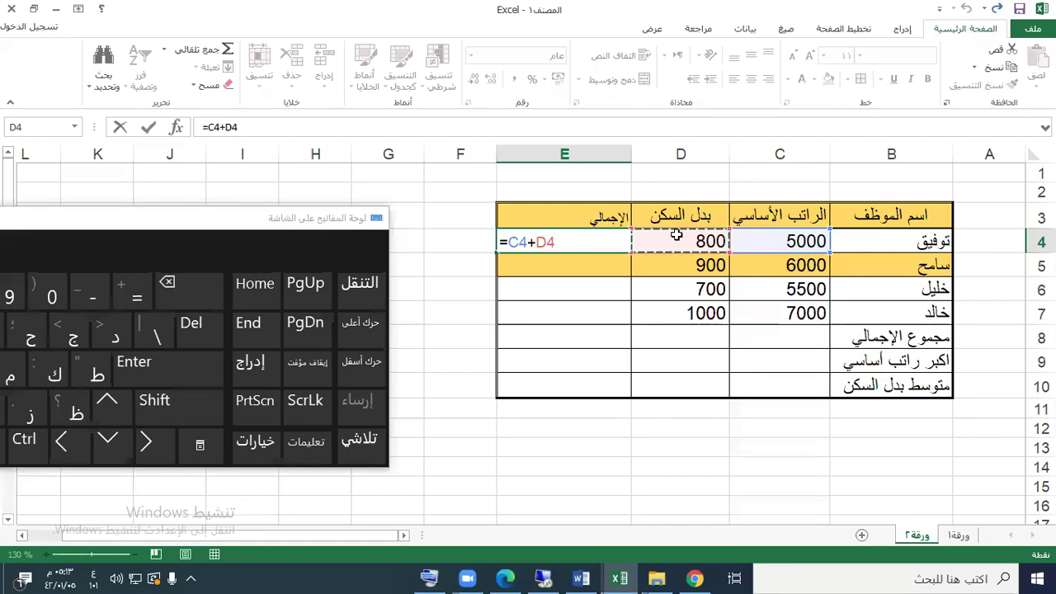
key(Return)
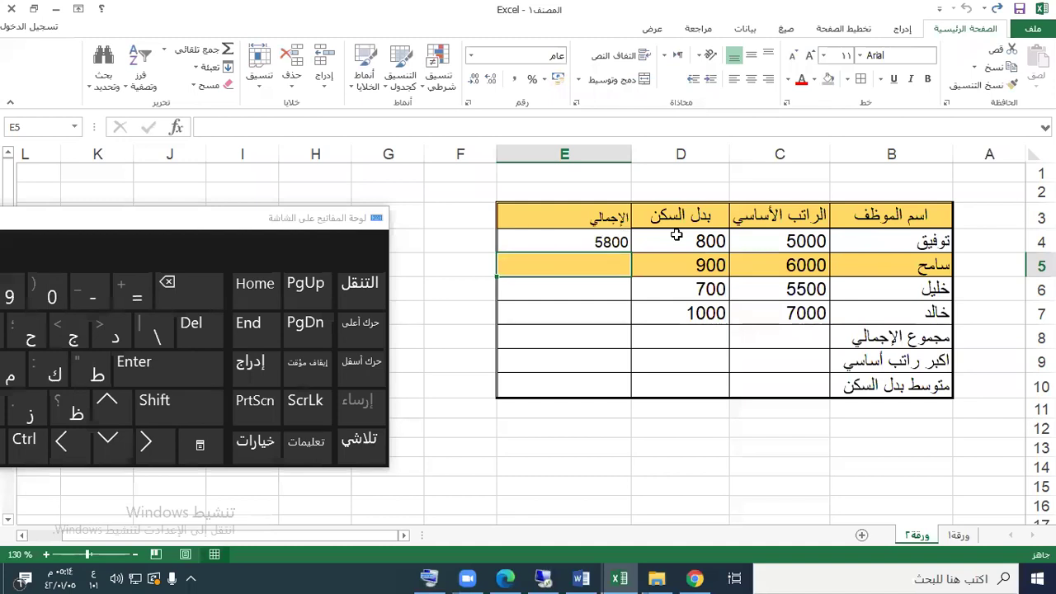
Step: Enter the formula =C5+D5 in cell E5 using the on-screen keyboard
click(603, 238)
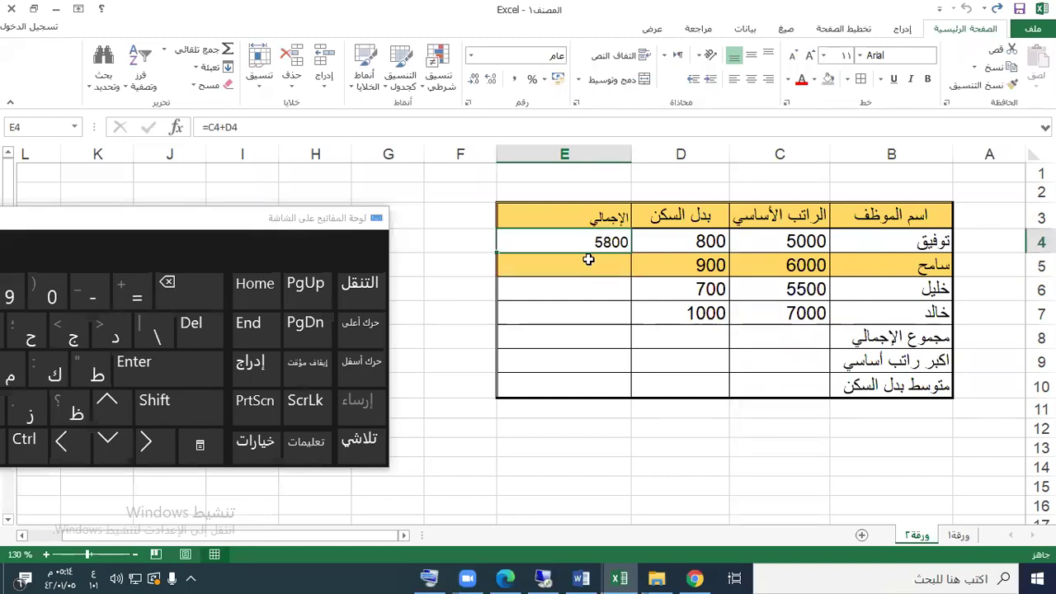
click(588, 259)
click(134, 295)
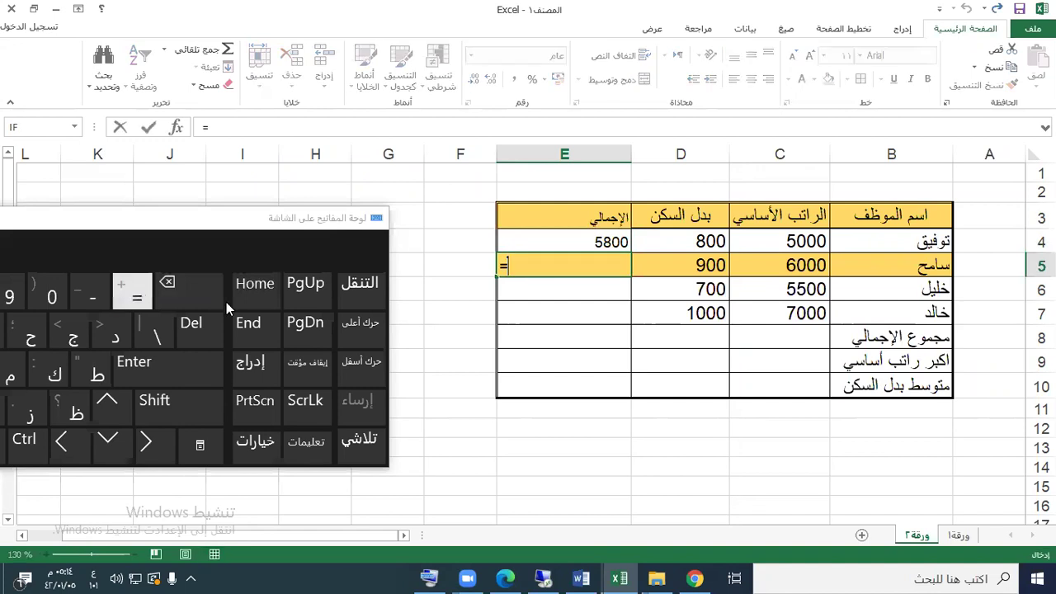
click(775, 267)
click(196, 400)
click(137, 295)
click(702, 271)
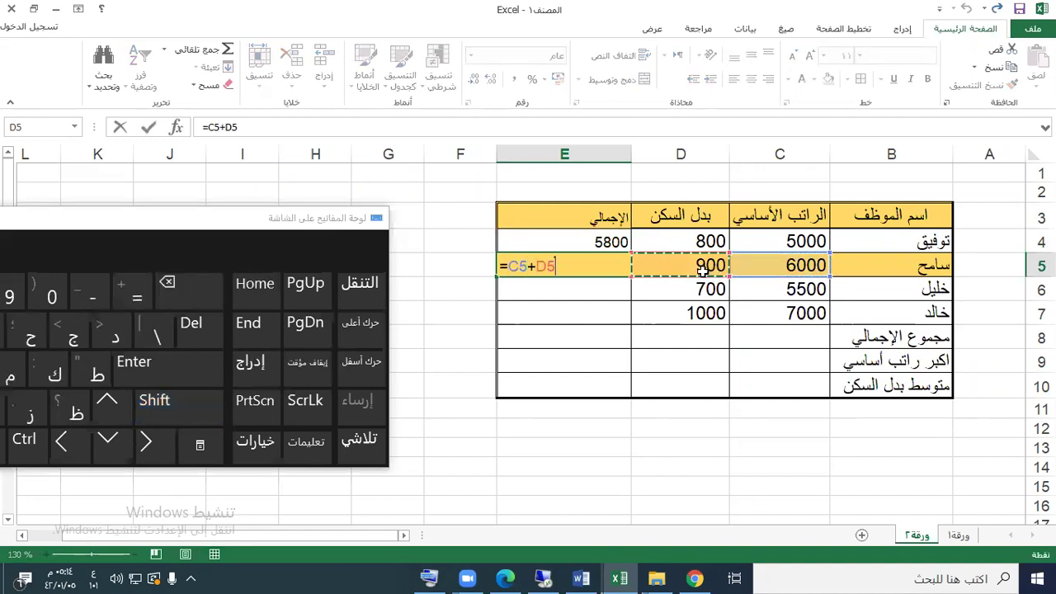
click(165, 368)
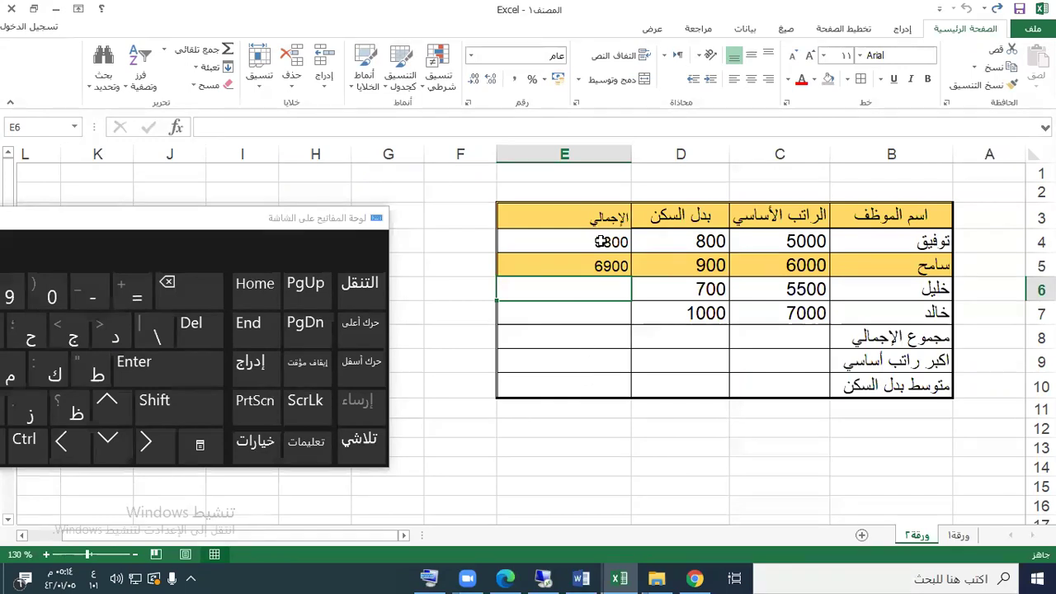
Step: Delete the formula from cell E5 and review the formula in E4
click(591, 269)
key(Delete)
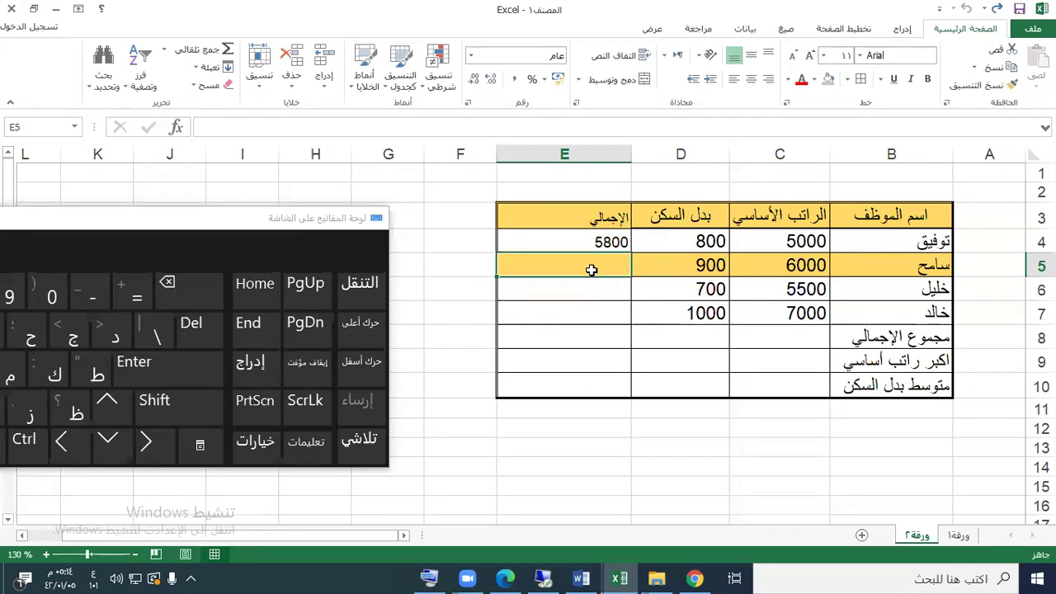
click(621, 240)
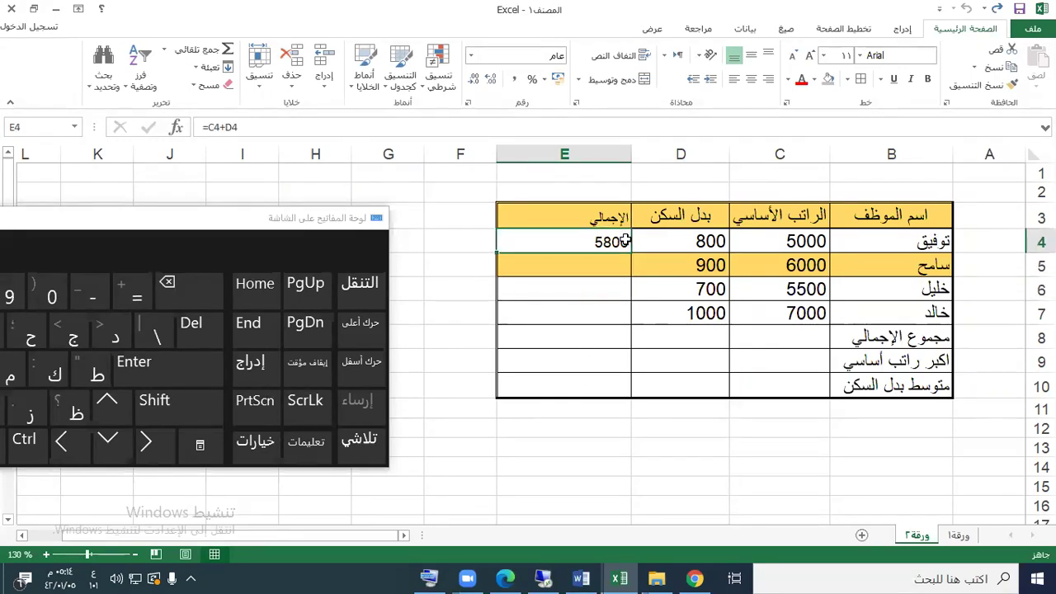
click(208, 375)
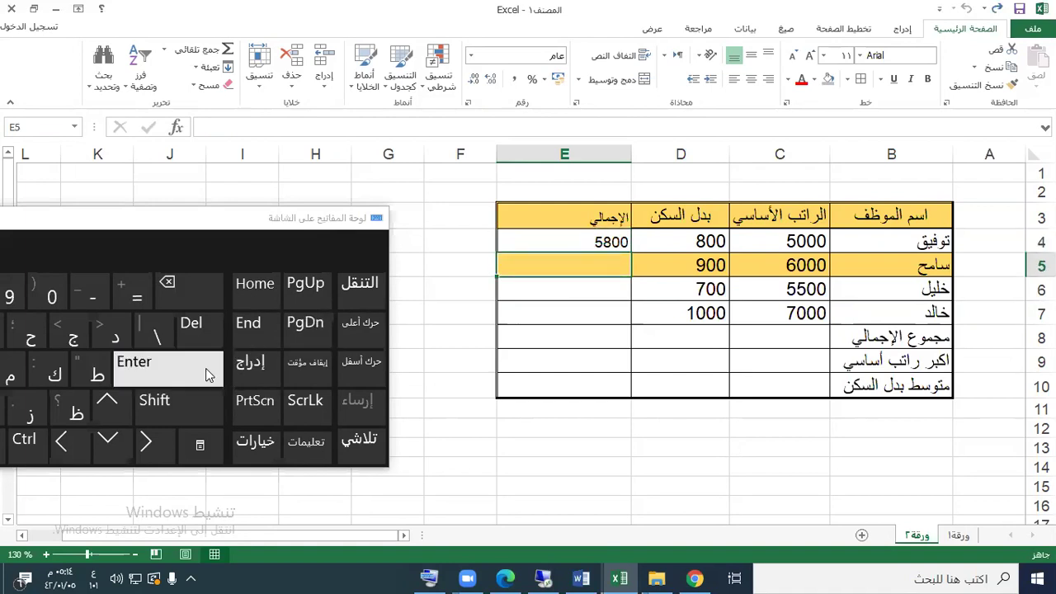
Step: Fill the E4 formula down through E7 and inspect the copied formula in E5
click(586, 241)
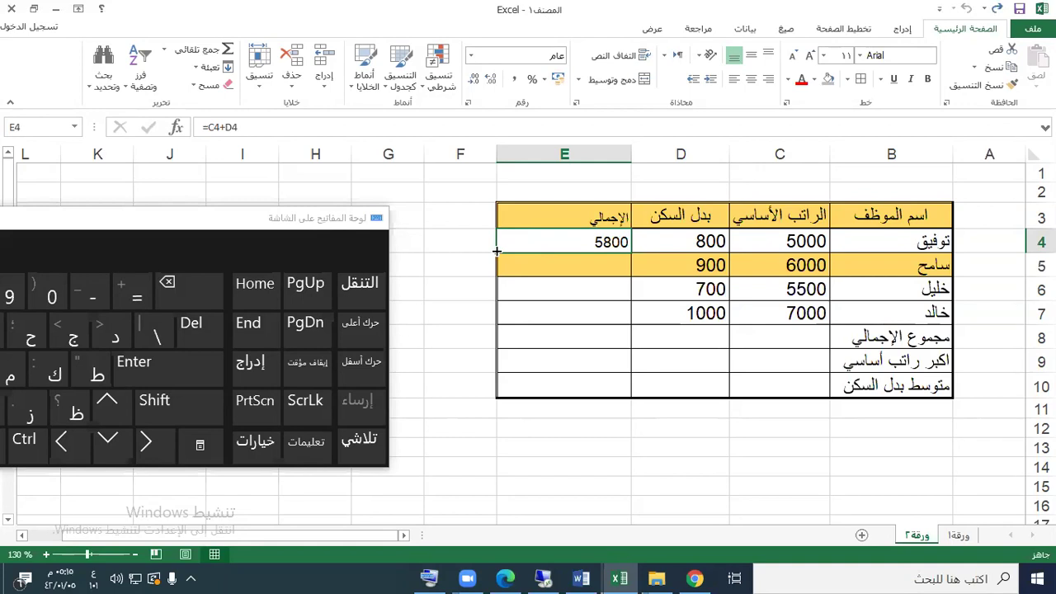
drag(497, 250, 498, 323)
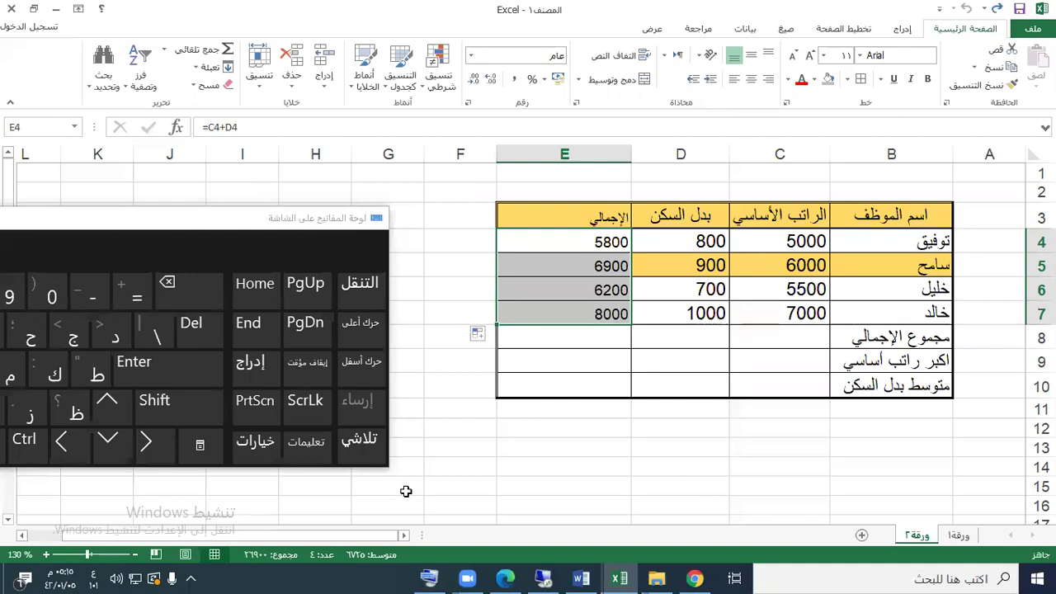
click(607, 268)
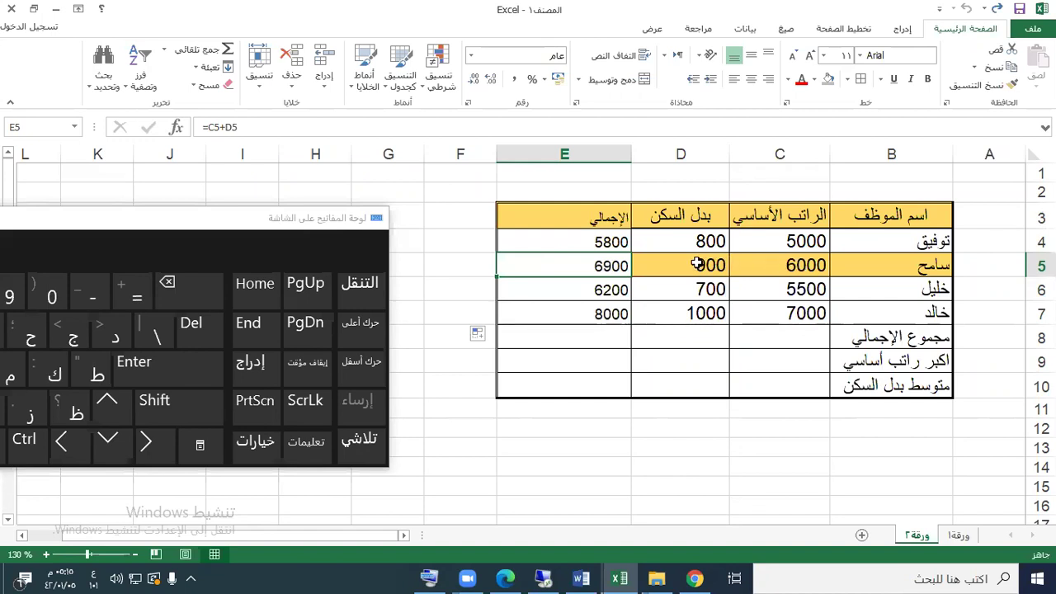
Step: Inspect the copied formulas in E6 and E7 and compare them with the original formula in E4
click(586, 293)
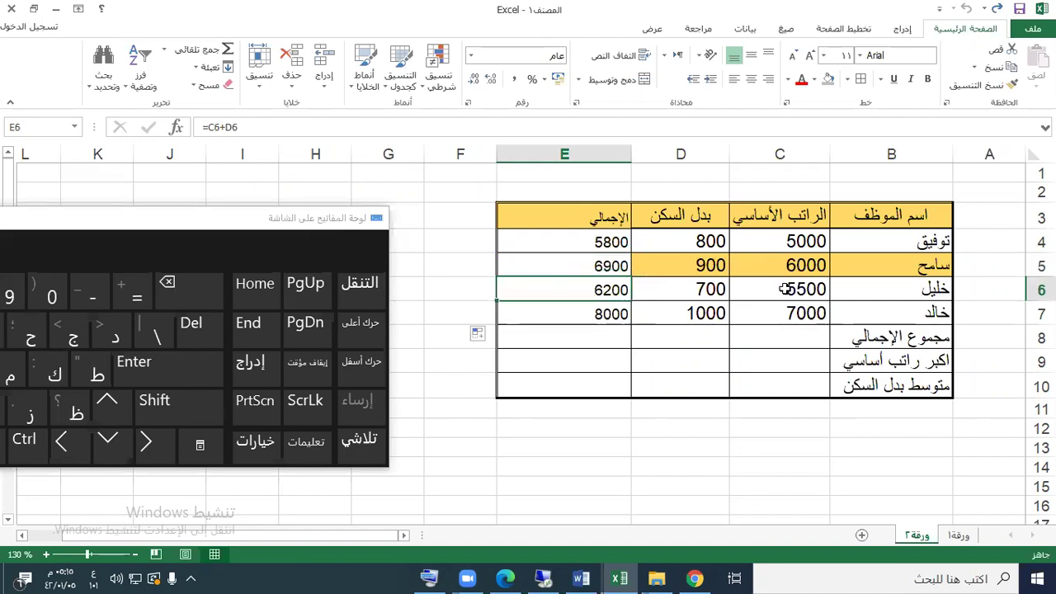
click(583, 317)
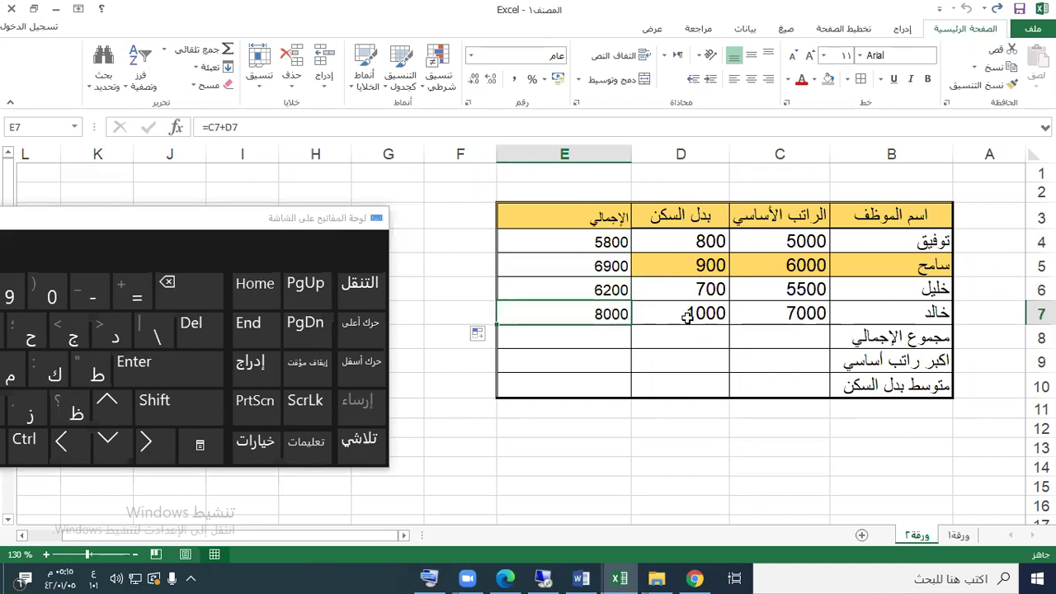
click(617, 279)
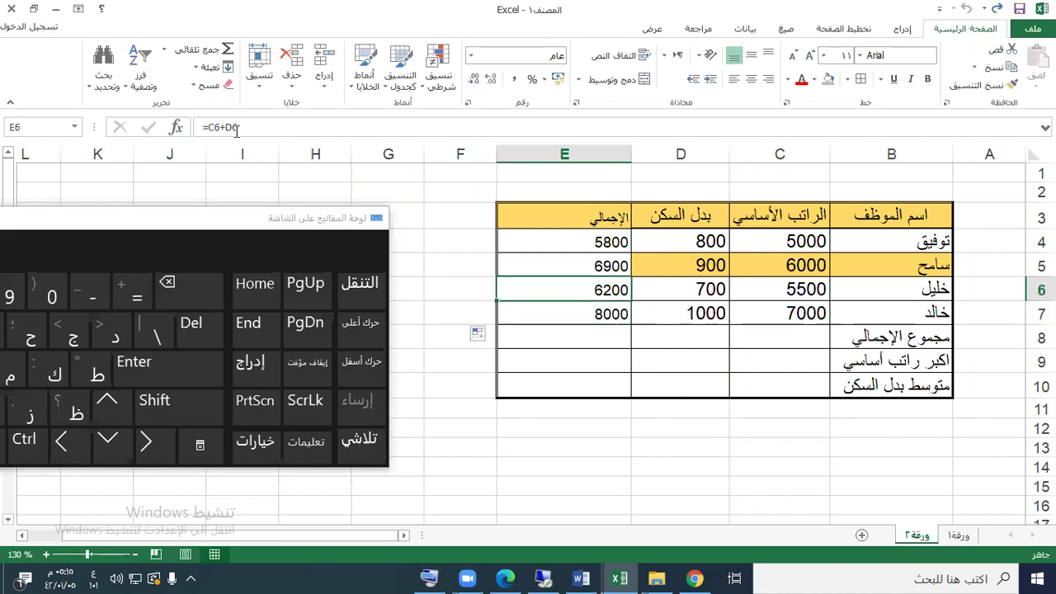
click(593, 241)
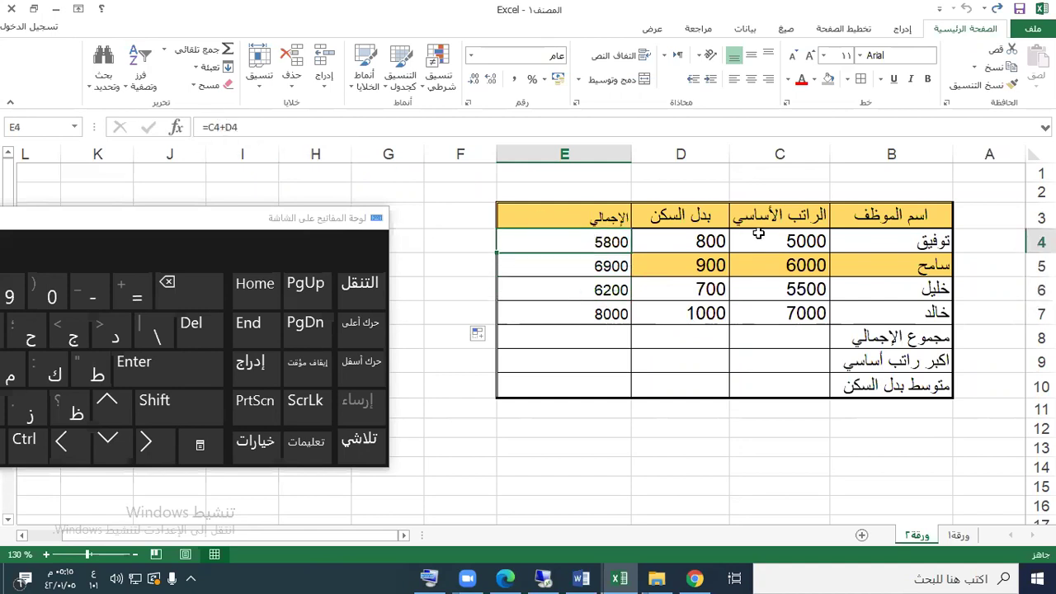
click(584, 291)
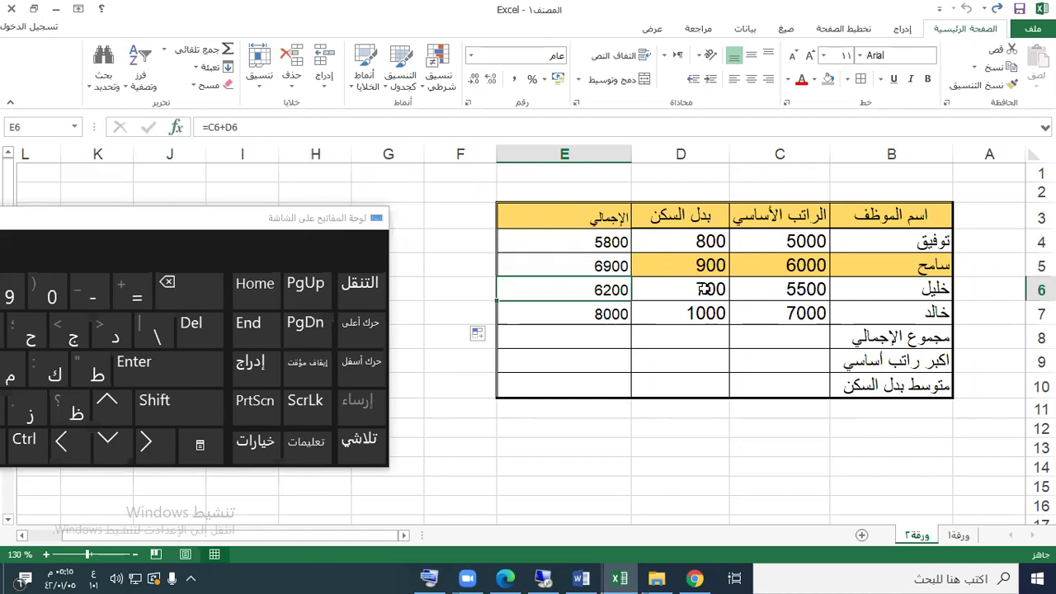
click(667, 435)
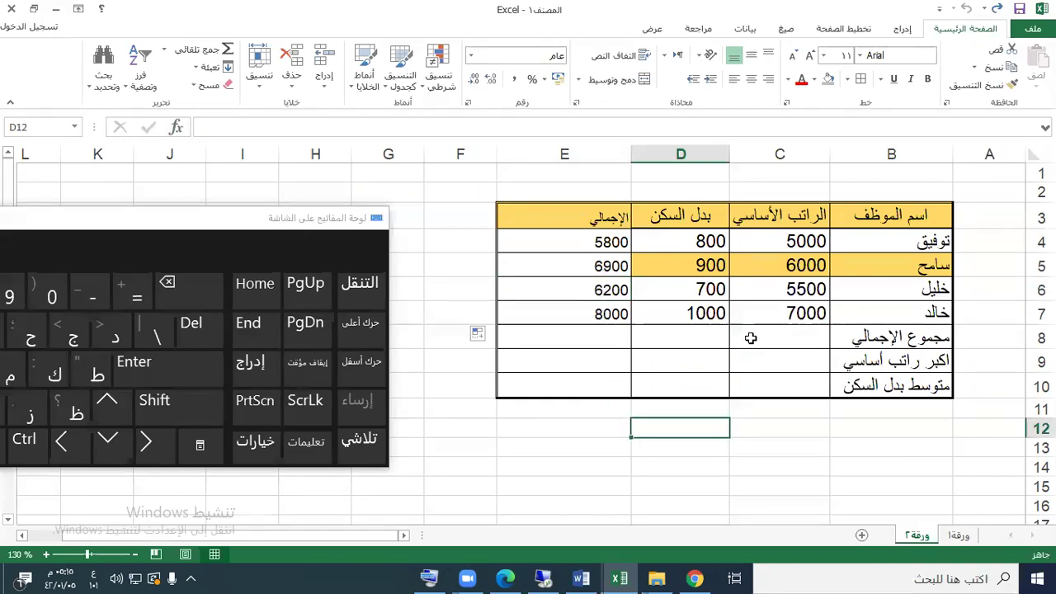
Step: Merge and center columns C to E separately in each of the three summary rows 8, 9 and 10
drag(751, 338, 620, 337)
click(614, 79)
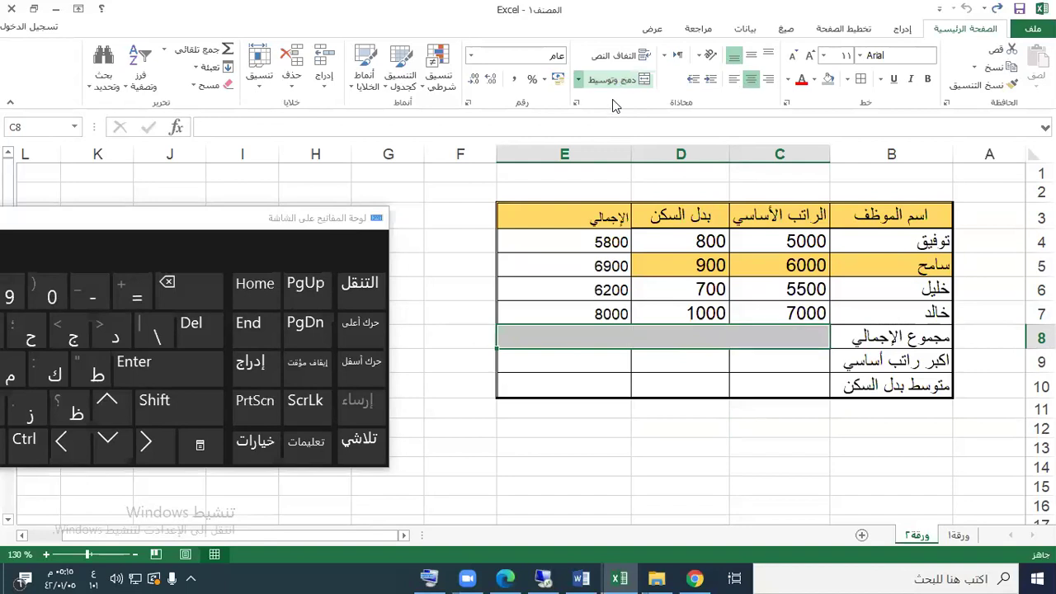
drag(749, 361, 610, 360)
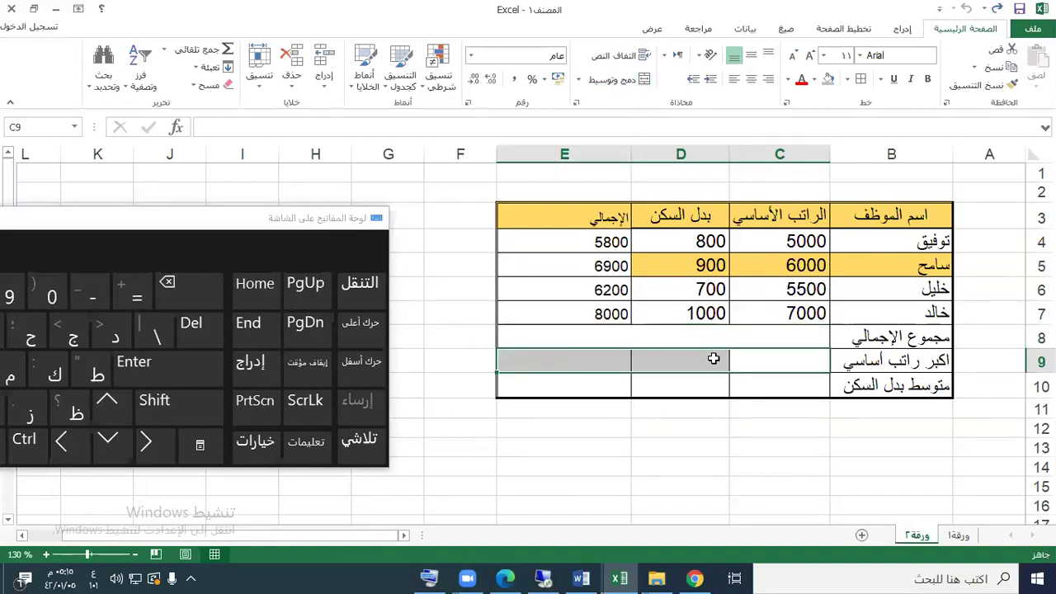
click(615, 79)
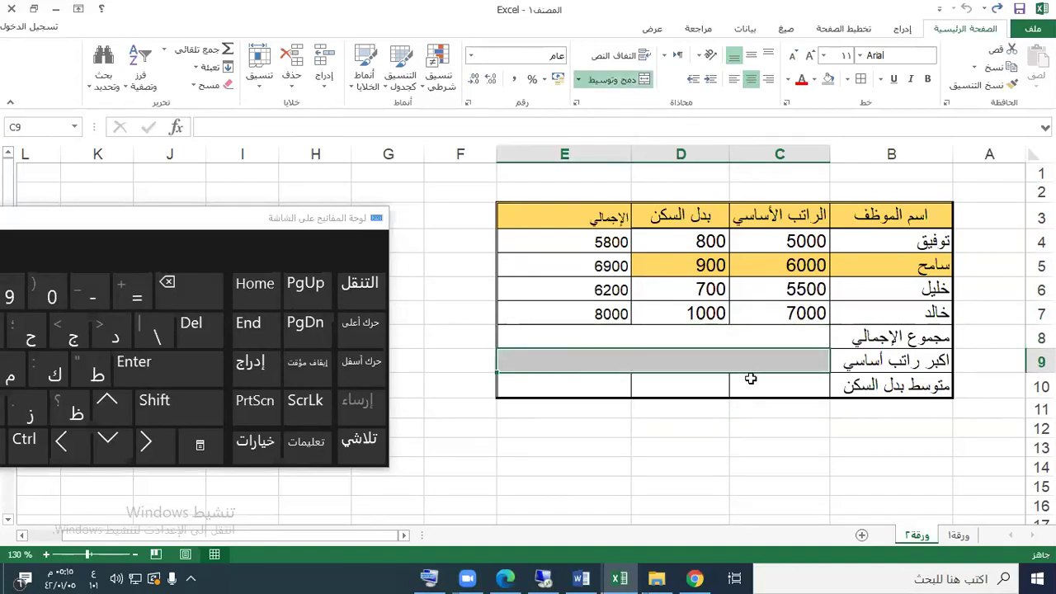
drag(751, 378, 610, 377)
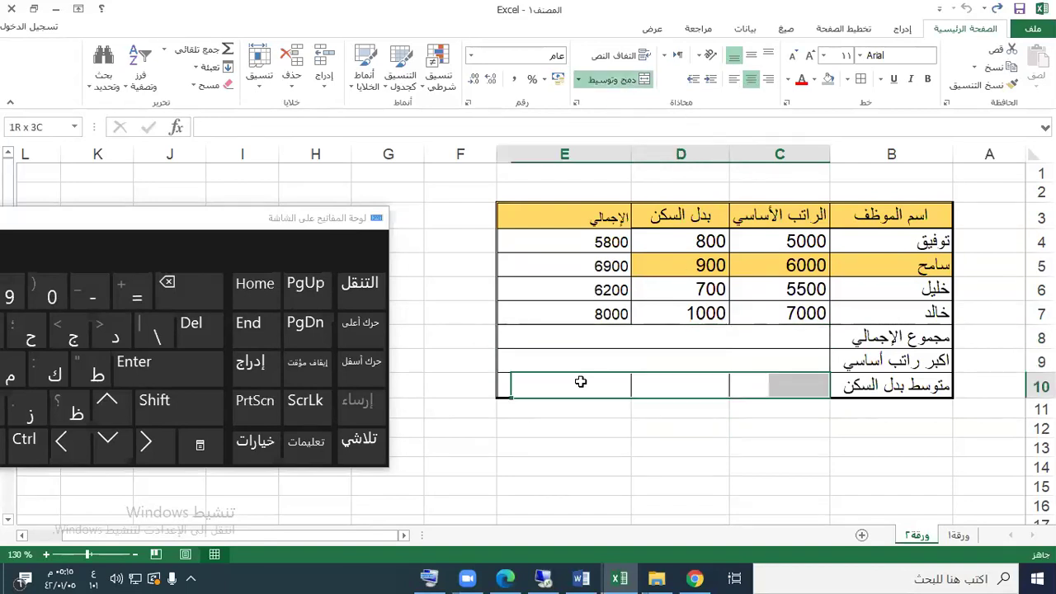
click(621, 80)
click(718, 464)
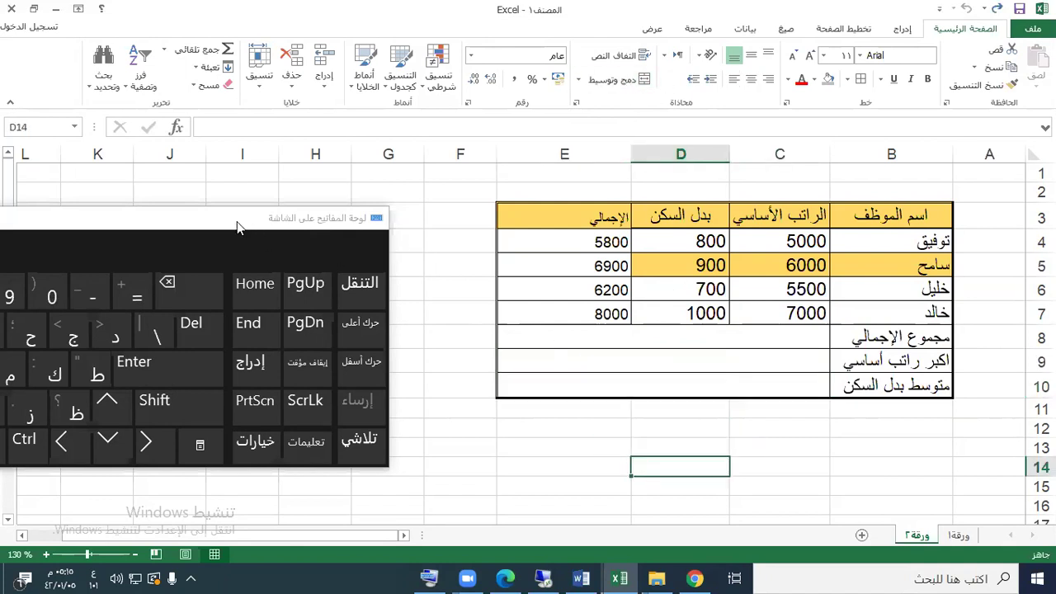
Step: Put away the on-screen keyboard and highlight the employee totals in E4:E7
drag(237, 227, 680, 326)
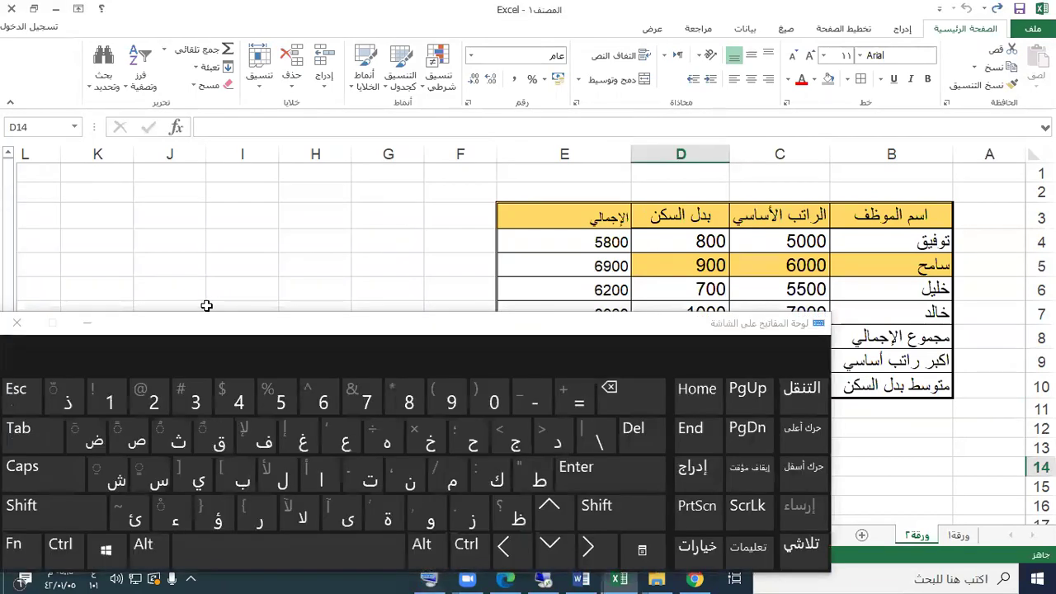
click(99, 320)
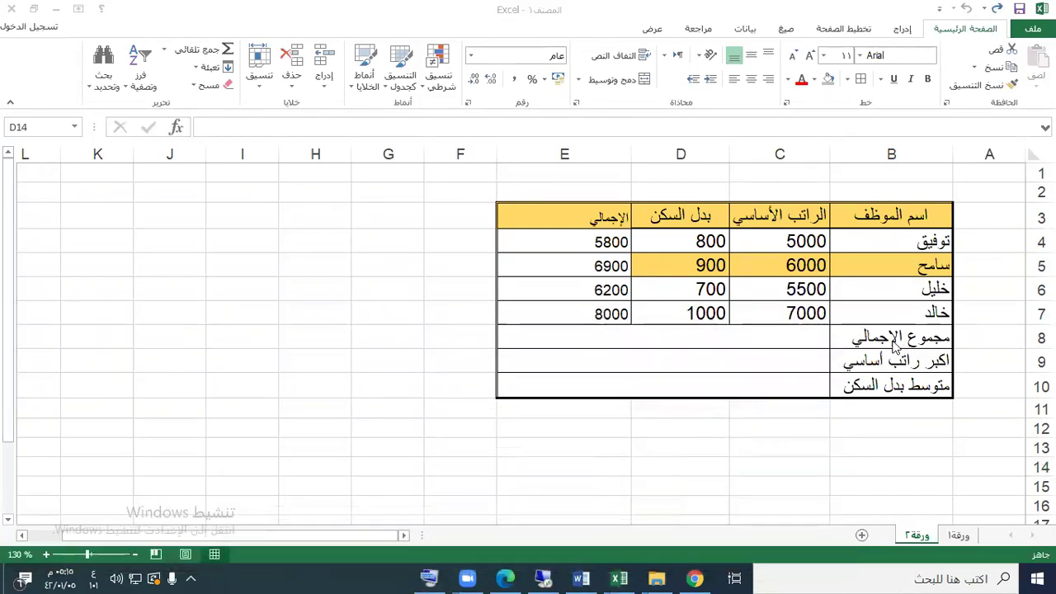
click(714, 334)
drag(592, 239, 582, 319)
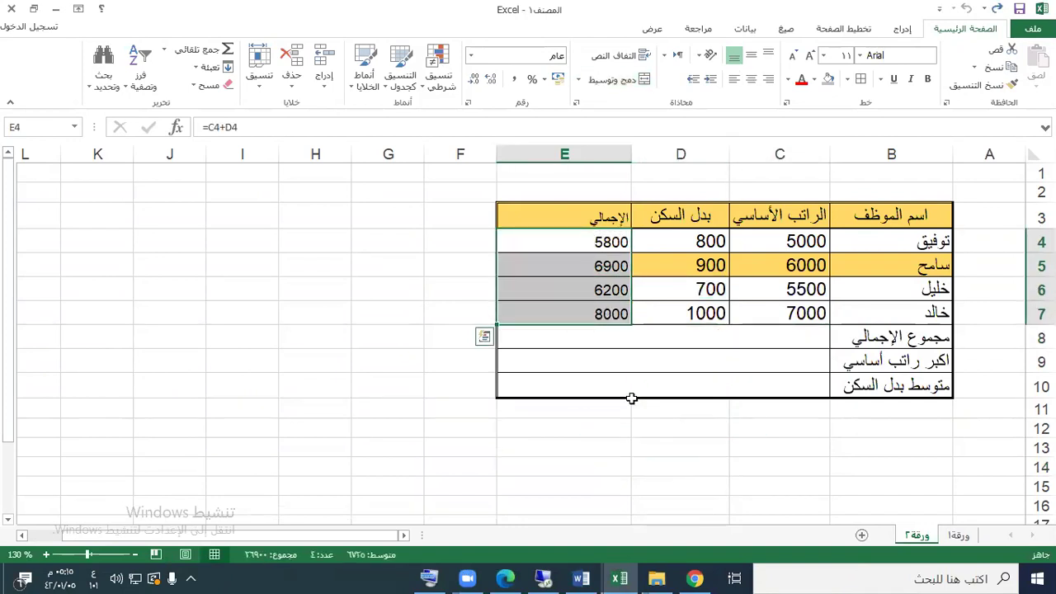
Step: Enter the formula =E4+E5+E6+E7 in merged cell C8 beside مجموع الإجمالي
click(596, 330)
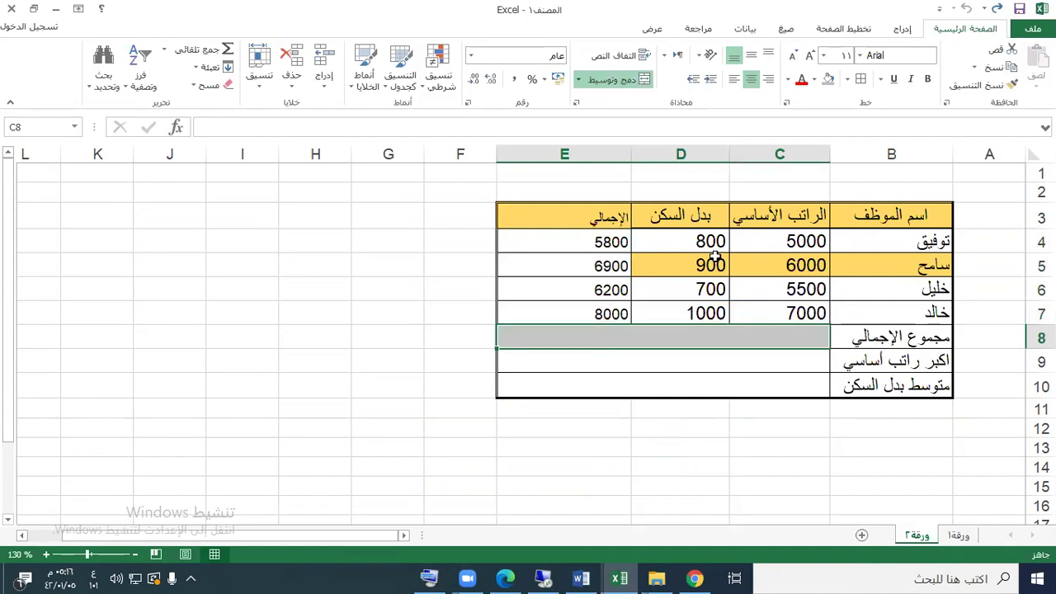
text(=)
click(612, 244)
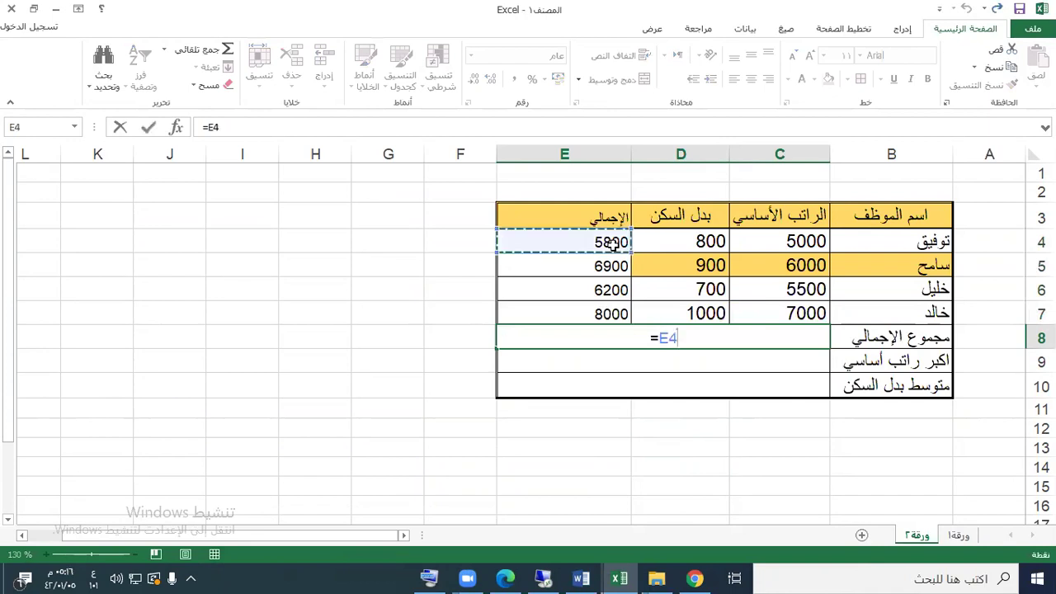
text(+)
click(587, 266)
text(+)
click(586, 290)
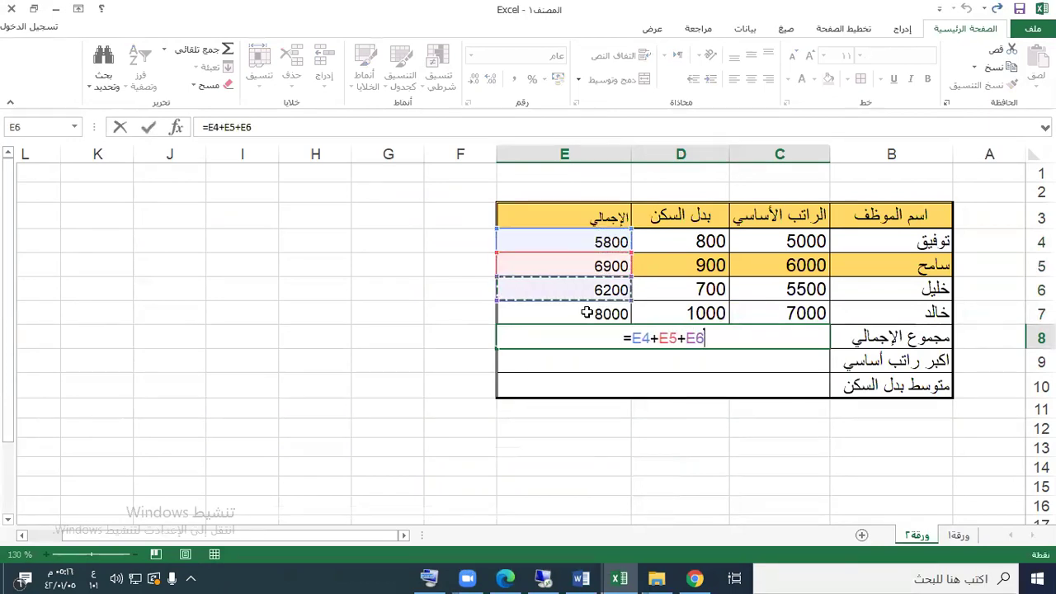
key(Return)
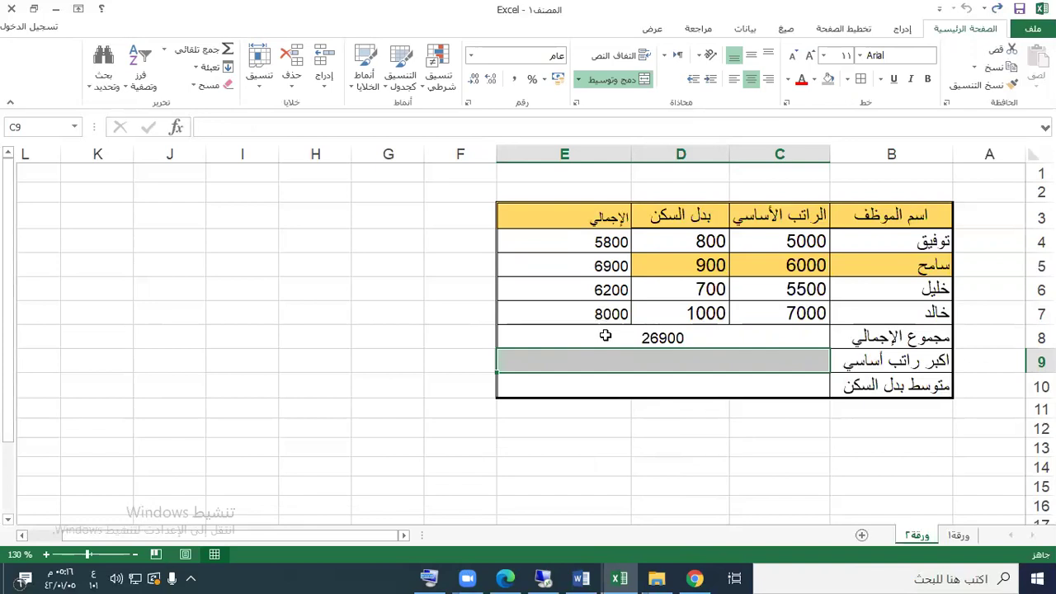
Step: Delete the addition formula from merged cell C8
click(603, 339)
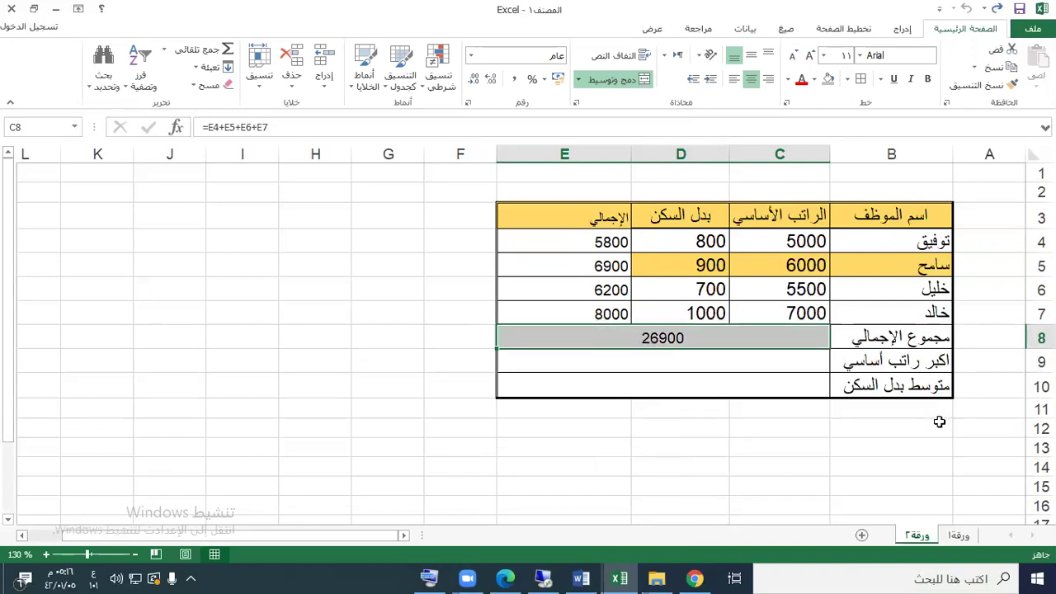
key(Delete)
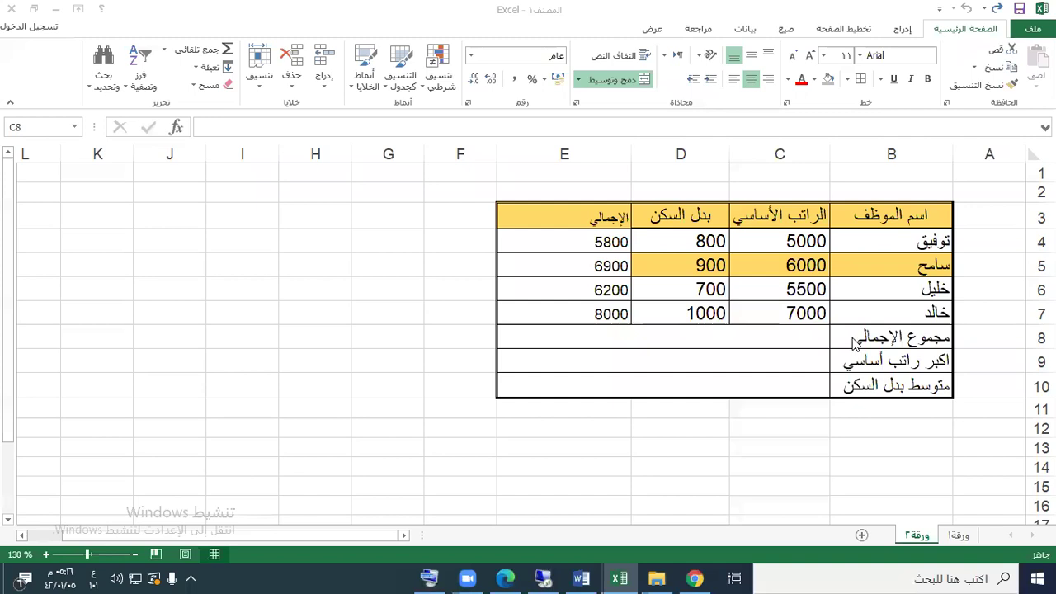
click(803, 341)
Step: Review the row formulas in E4 and E5, the three merged summary cells and the totals range E4:E7, ending on cell C8
click(609, 241)
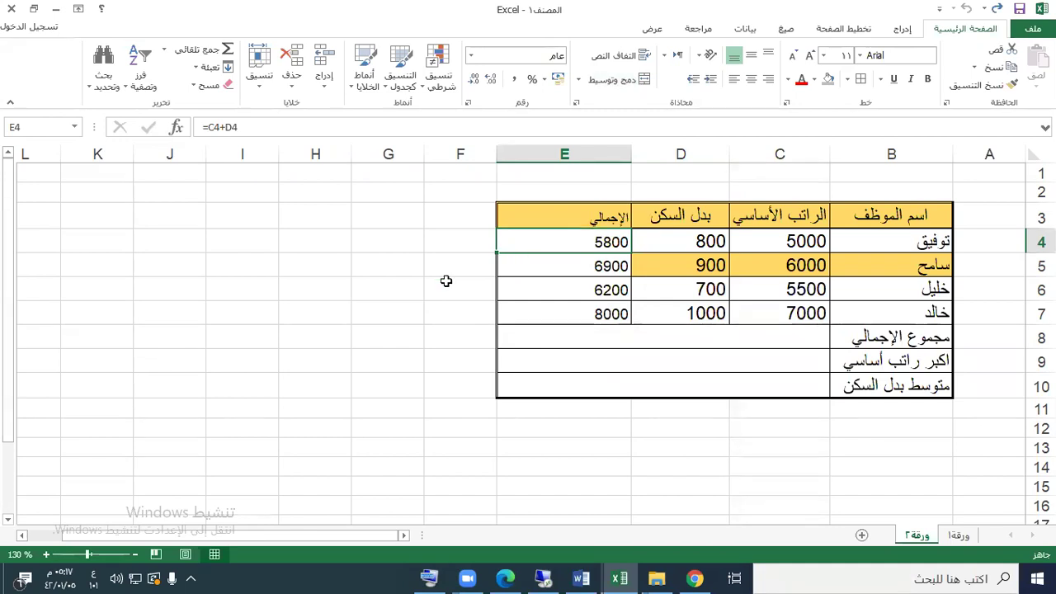
click(592, 267)
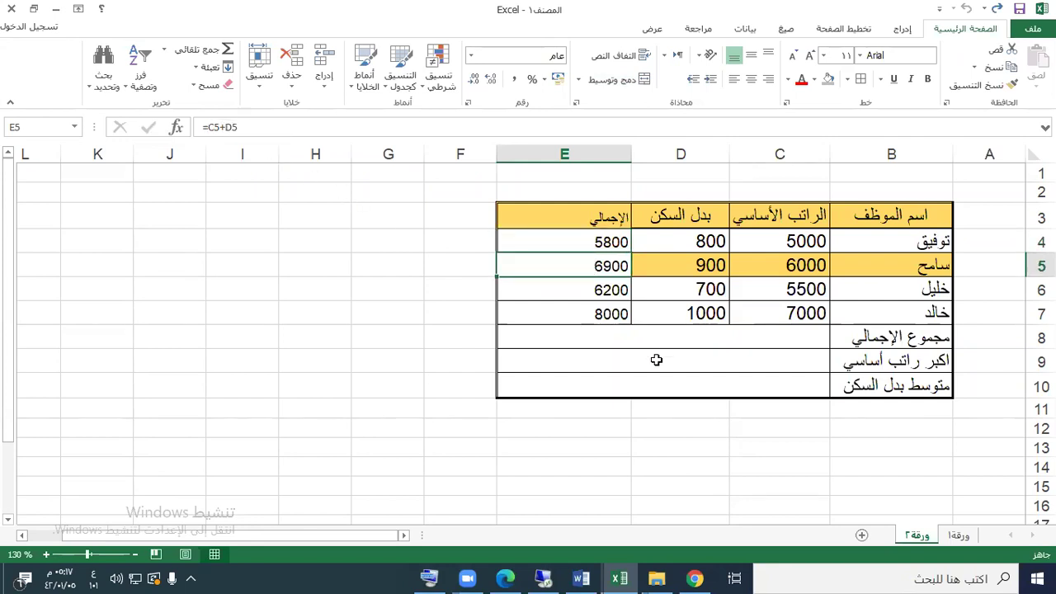
click(691, 338)
click(713, 363)
click(711, 380)
click(710, 338)
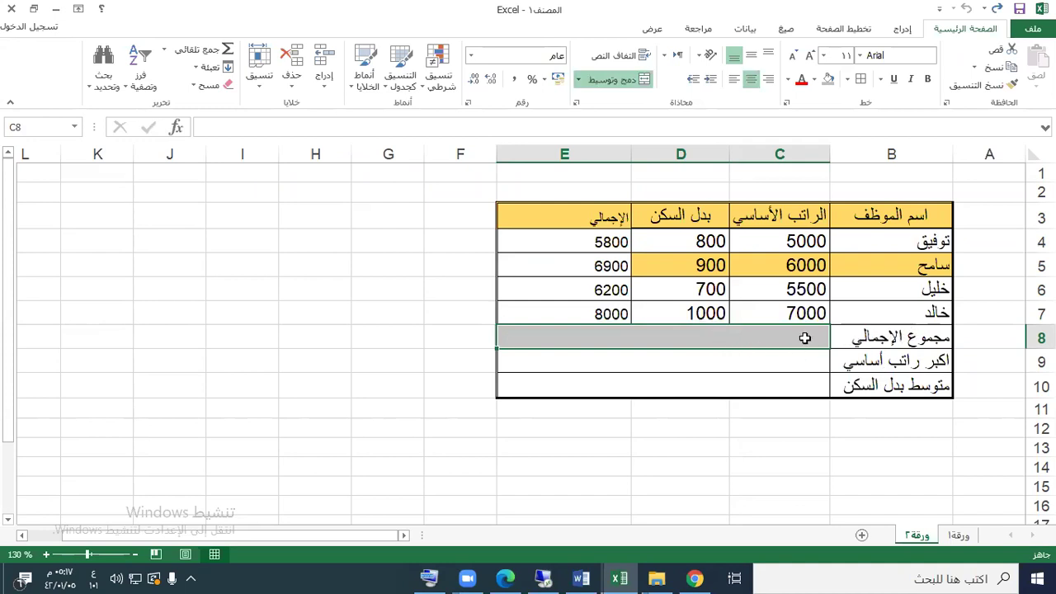
drag(563, 245, 563, 311)
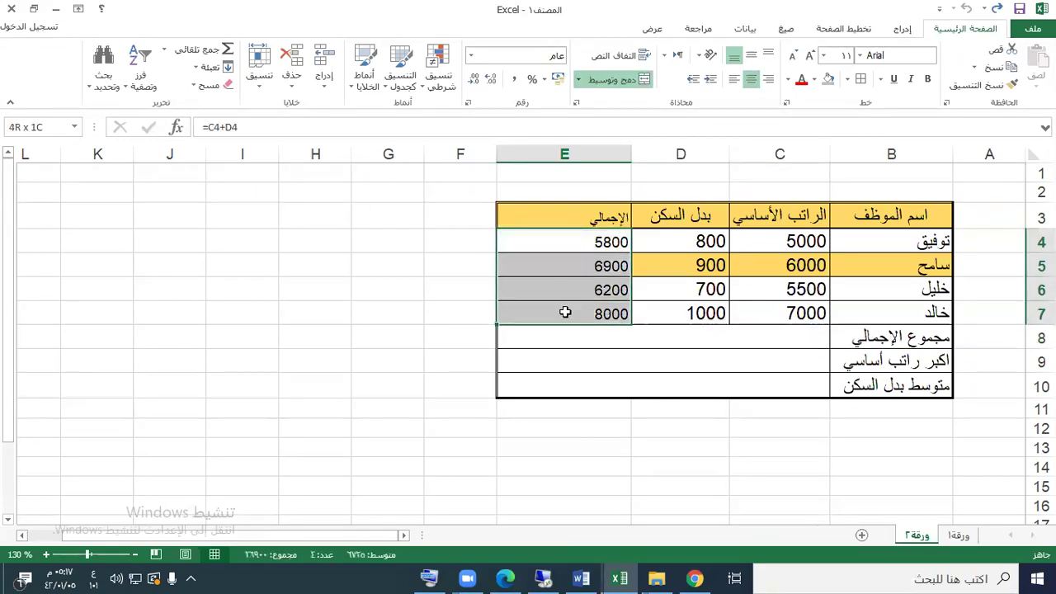
click(581, 334)
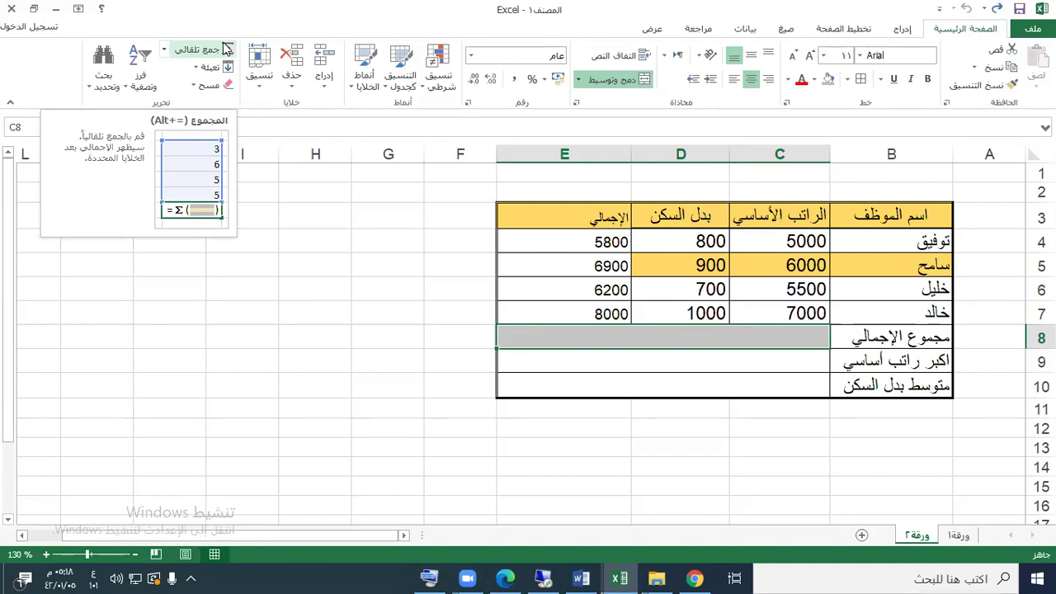
click(165, 52)
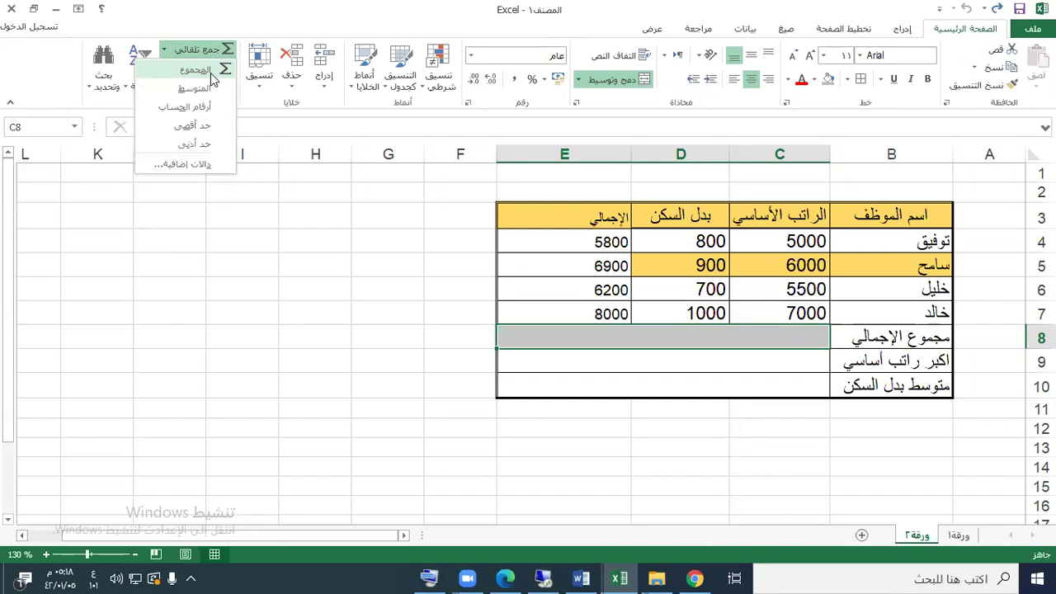
click(198, 70)
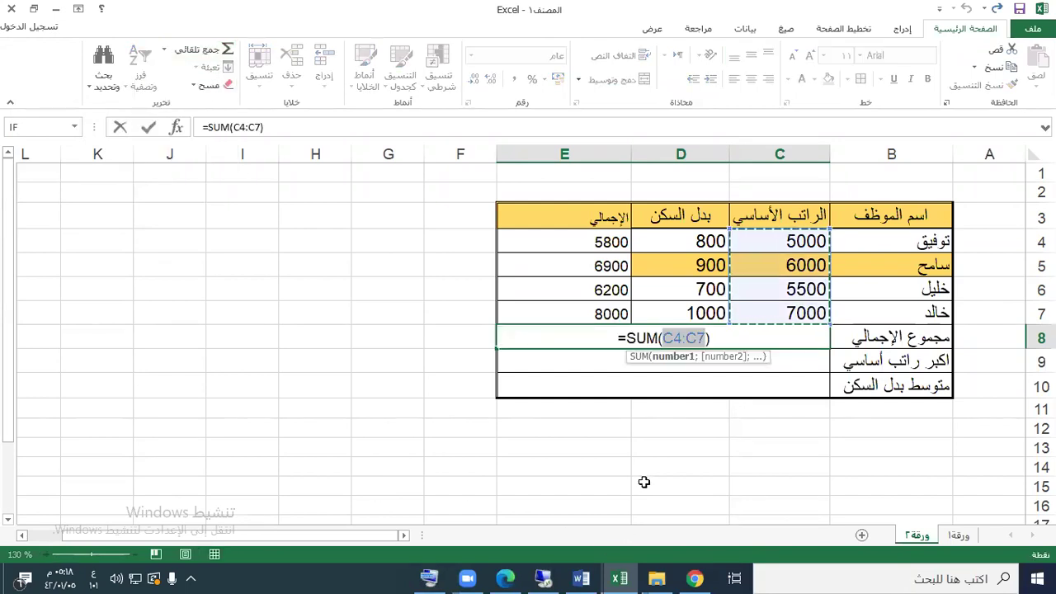
key(Escape)
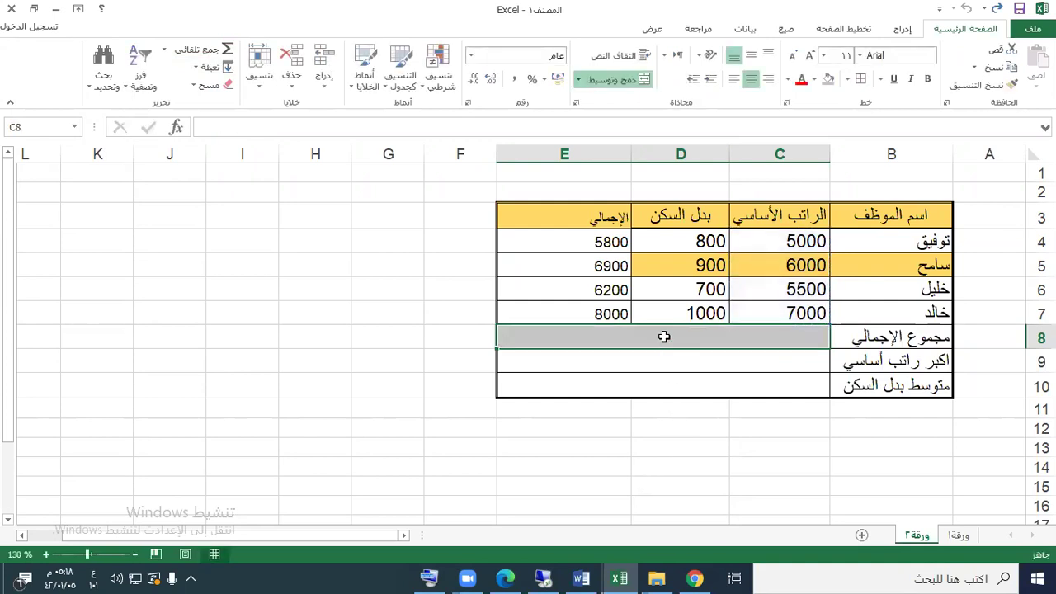
Step: Insert the AutoSum function in merged cell C8 and set its range to the employee totals, giving =SUM(E4:E7)
click(164, 50)
click(168, 68)
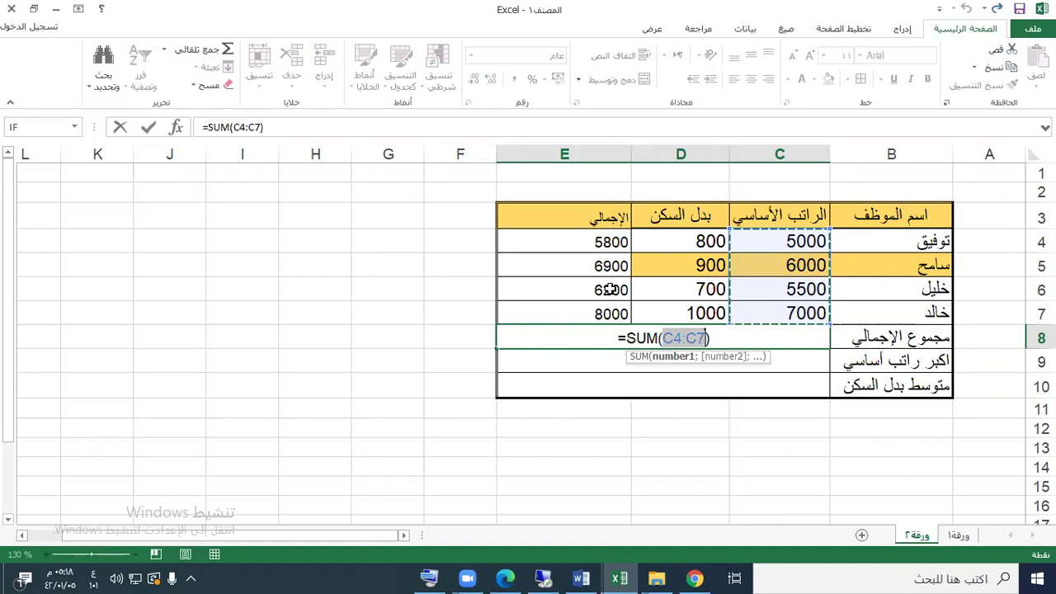
drag(591, 240, 575, 309)
drag(575, 241, 586, 321)
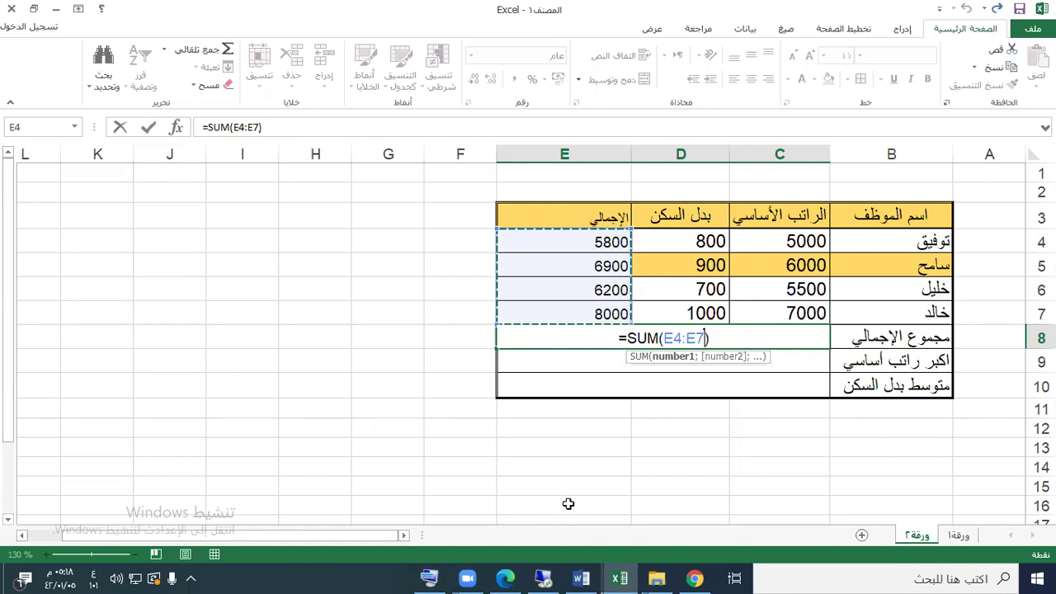
key(Return)
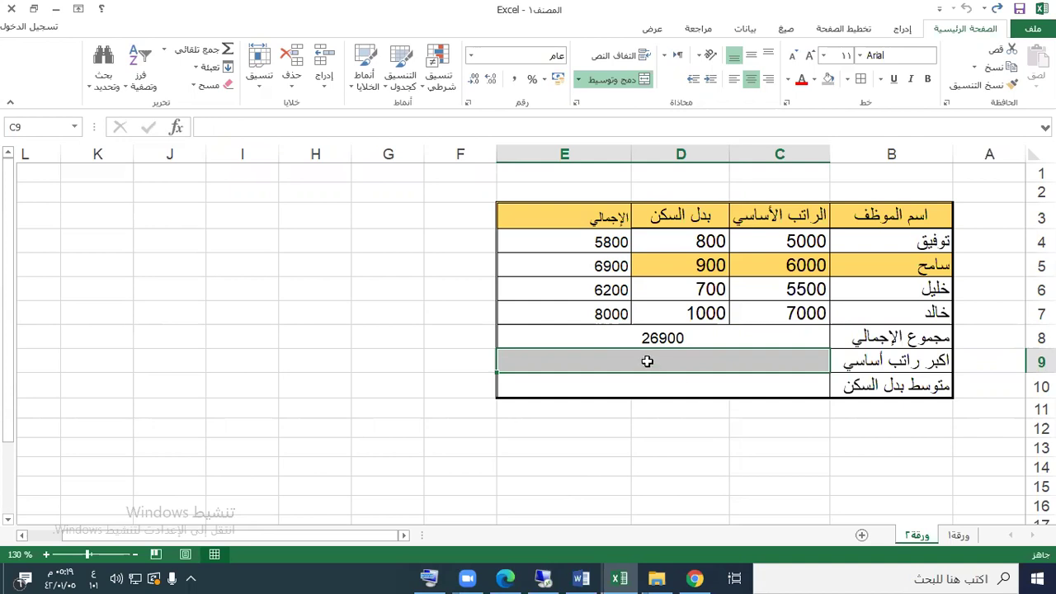
Step: Insert the maximum function in merged cell C9 over the basic salaries, giving =MAX(C4:C7)
click(164, 51)
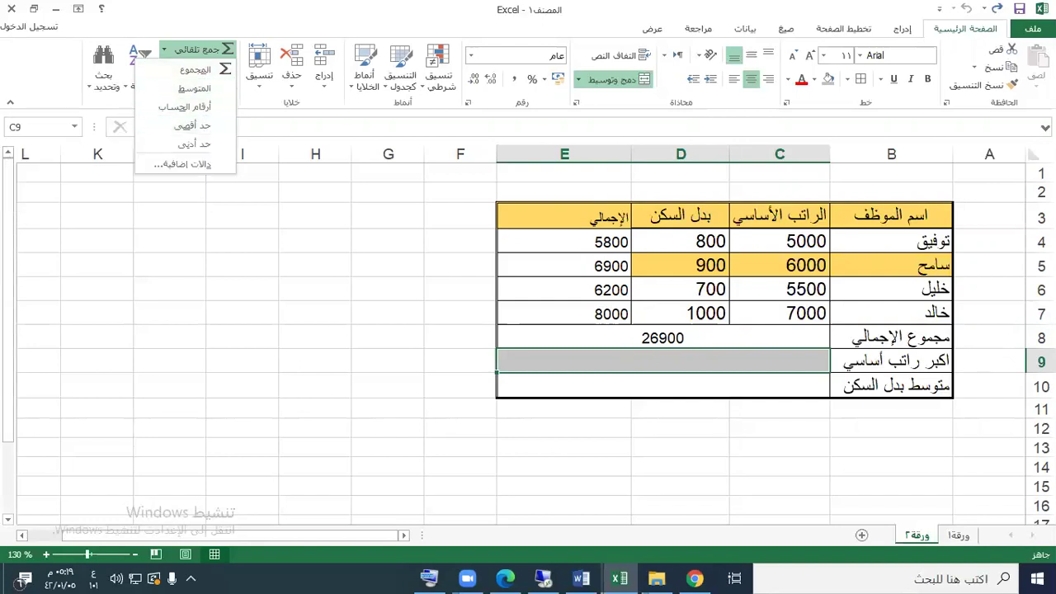
click(173, 134)
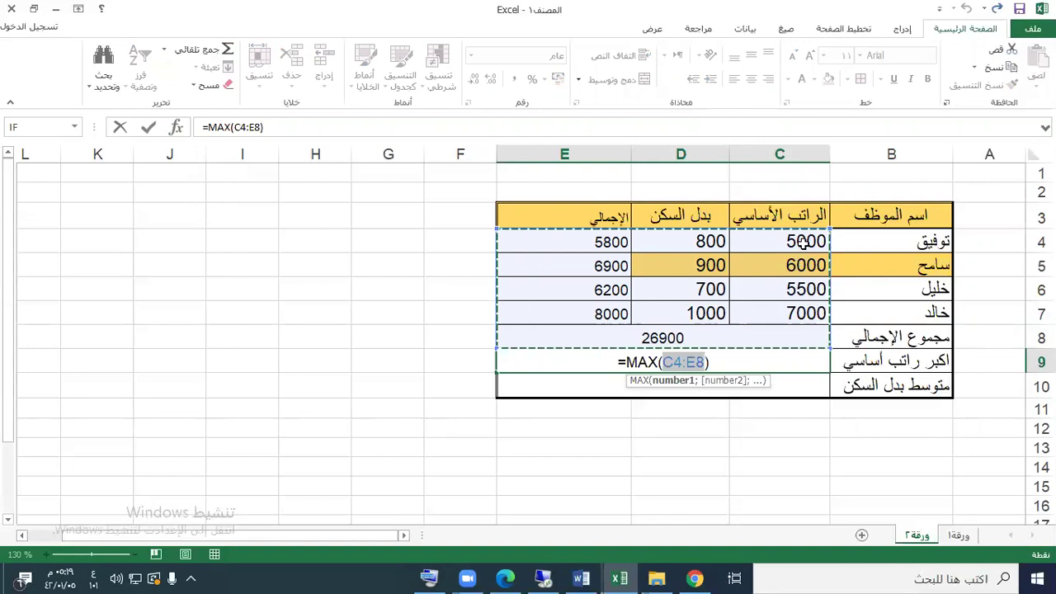
drag(802, 241, 803, 309)
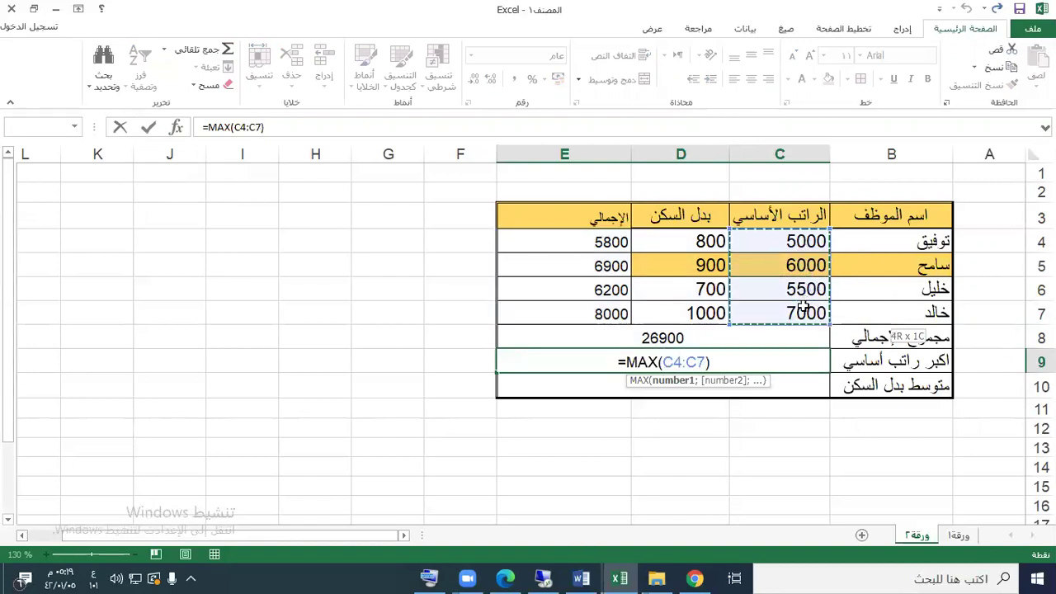
key(Return)
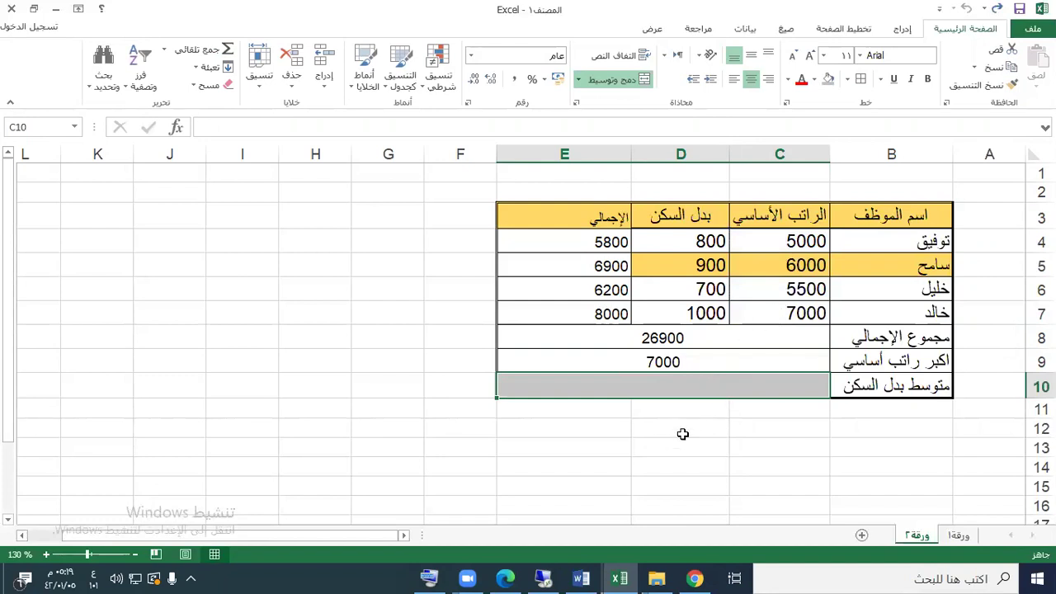
Step: Review the basic salaries in C4:C7, the maximum formula in C9, the totals in E4:E7 and the sum formula in C8
click(804, 240)
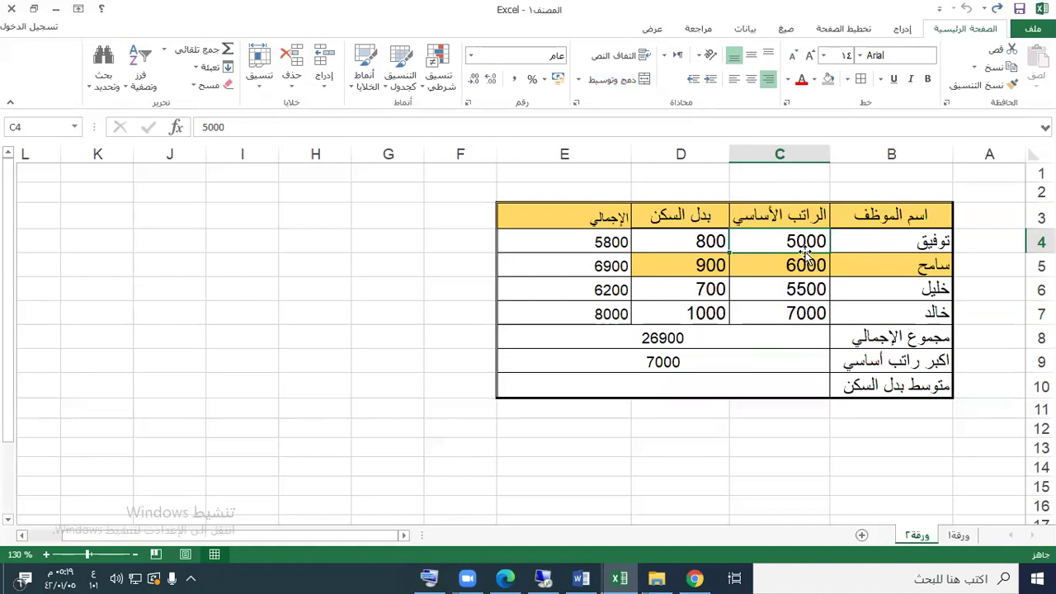
click(800, 264)
click(802, 284)
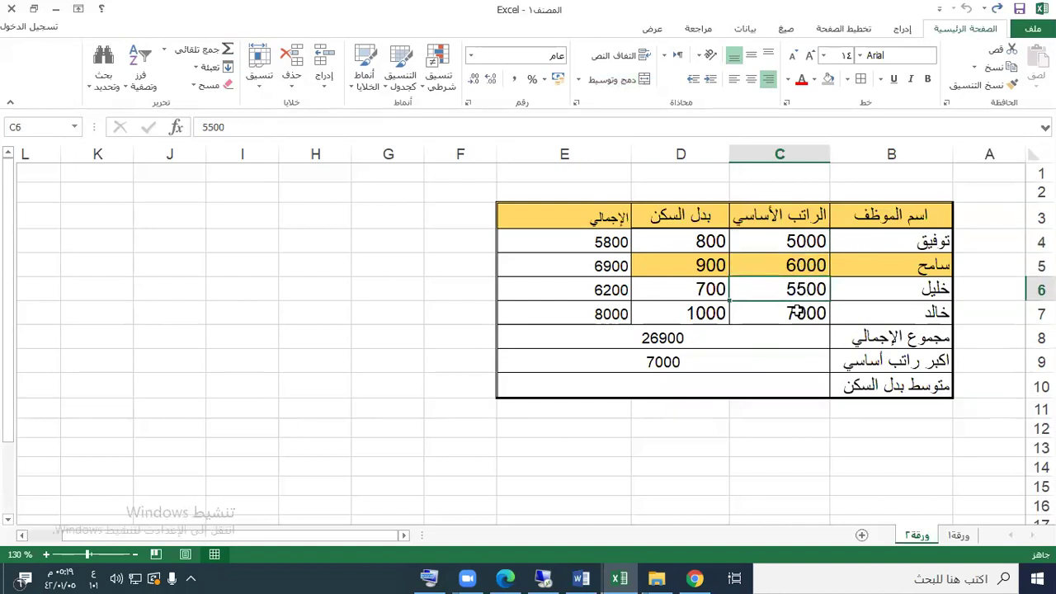
click(798, 312)
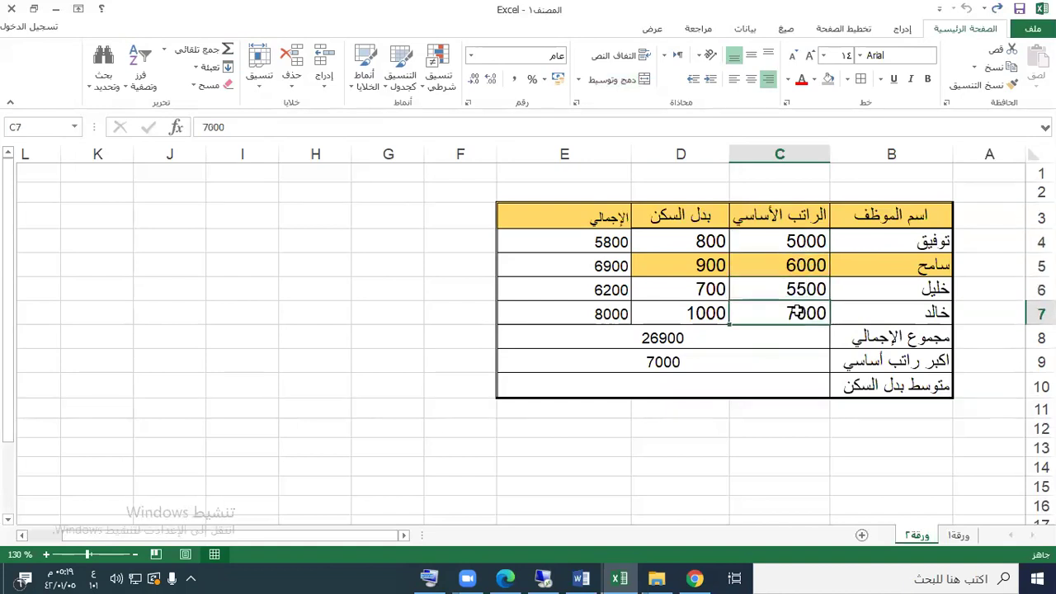
click(718, 368)
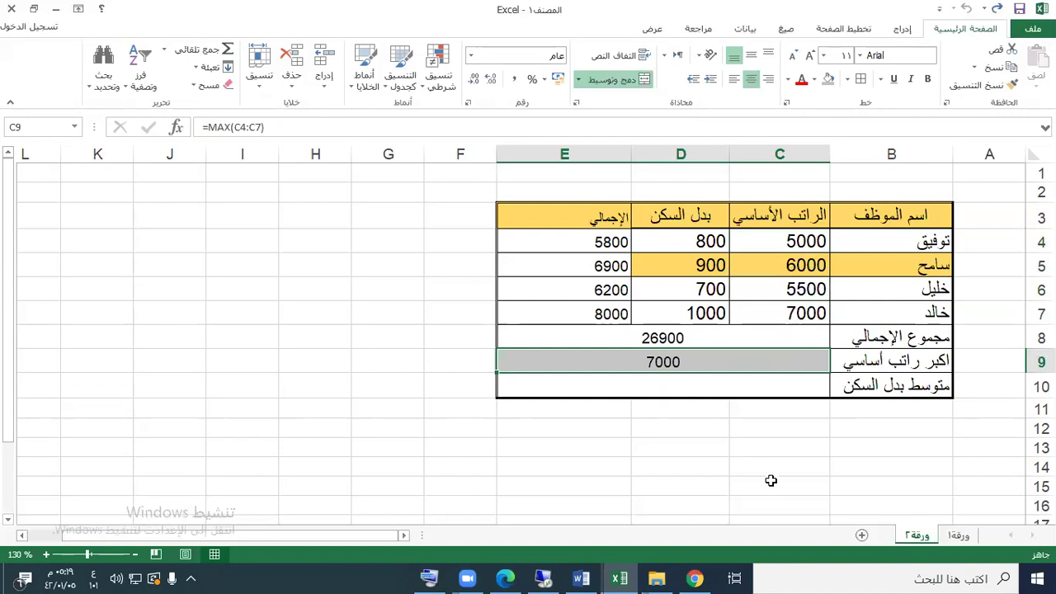
click(662, 344)
drag(607, 243, 610, 313)
click(671, 338)
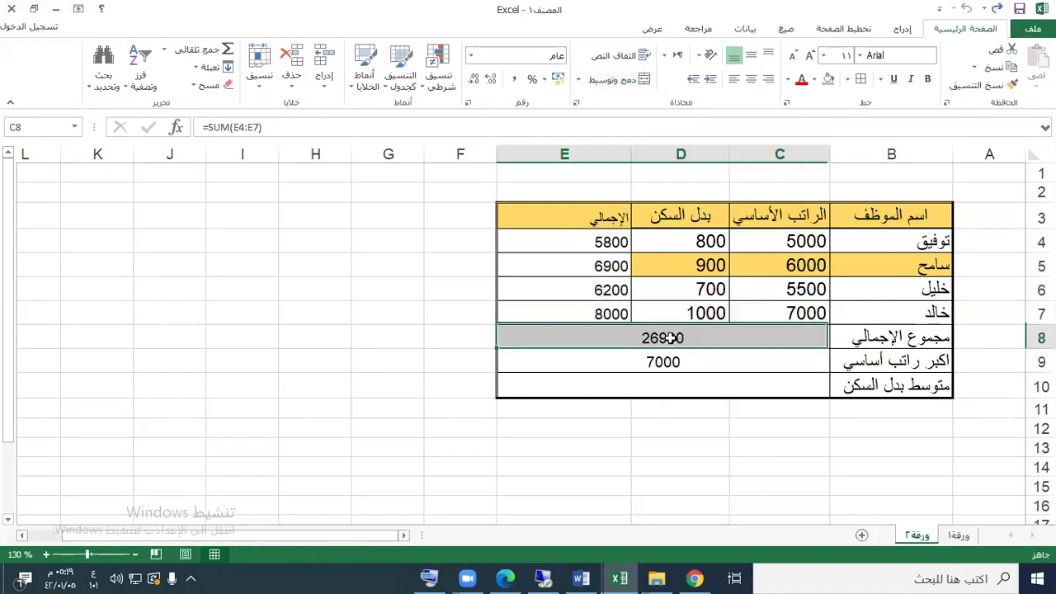
Step: Insert the average function in merged cell C10 over the housing allowances, giving =AVERAGE(D4:D7)
click(659, 386)
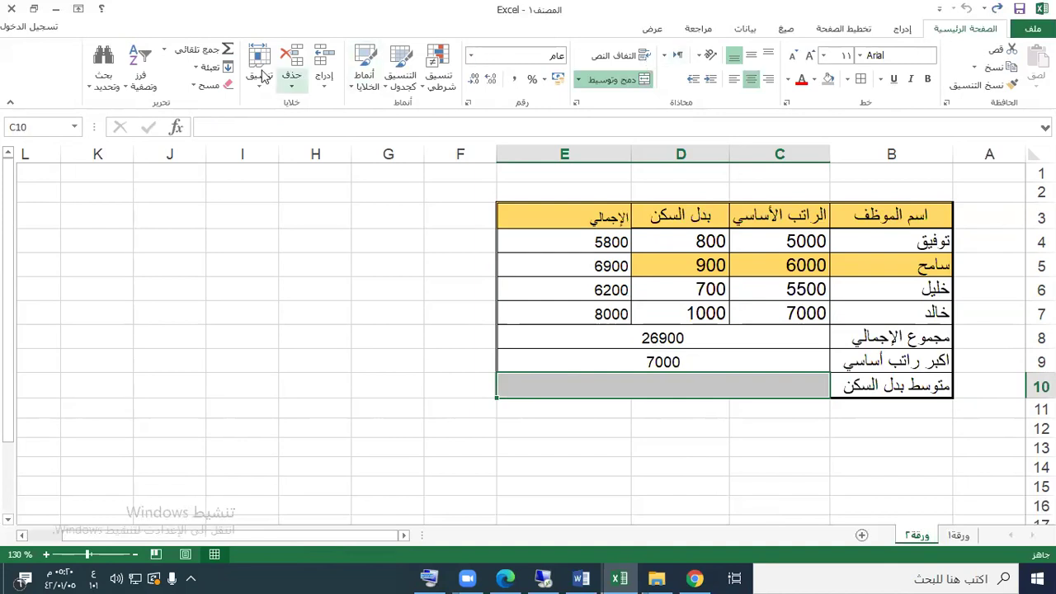
click(164, 51)
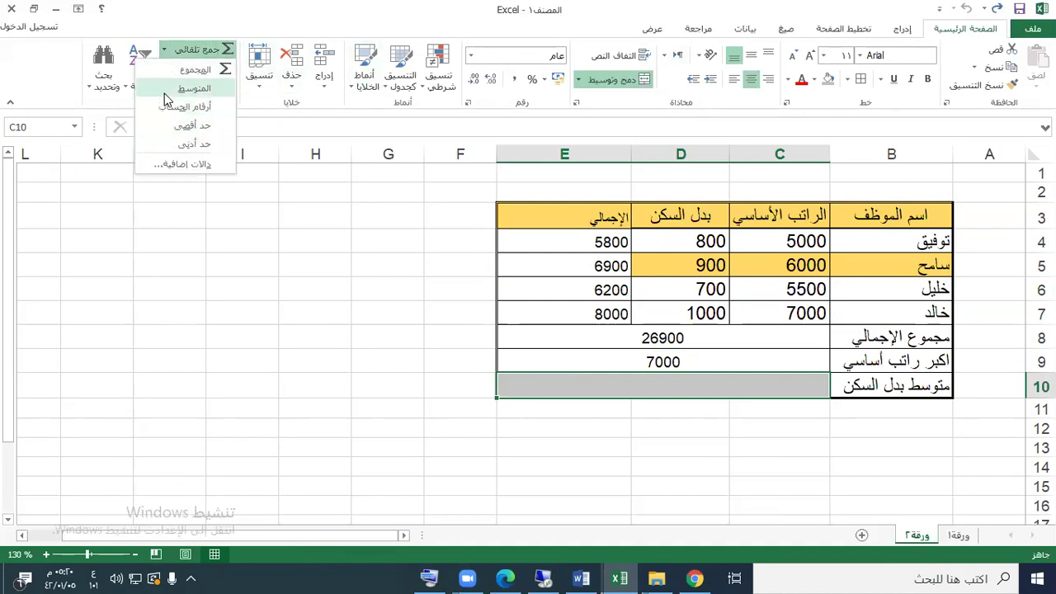
click(165, 95)
drag(670, 243, 668, 311)
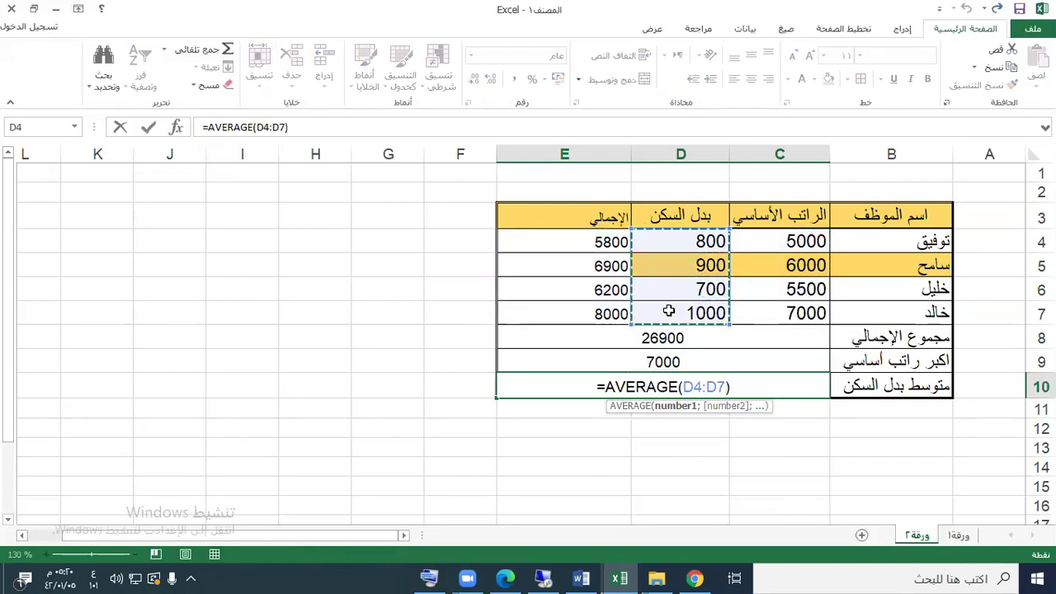
key(Return)
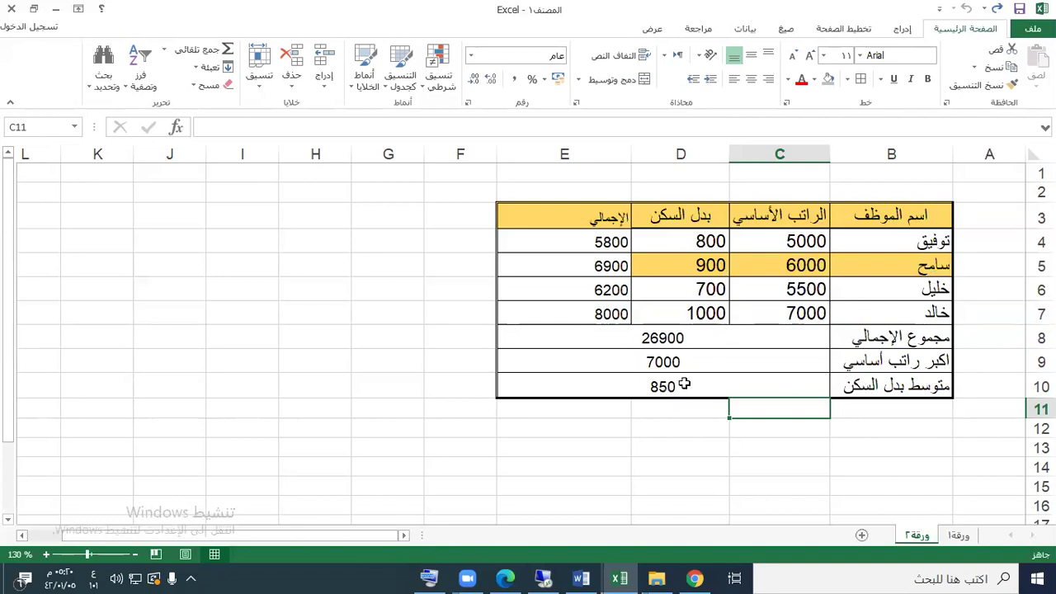
click(684, 461)
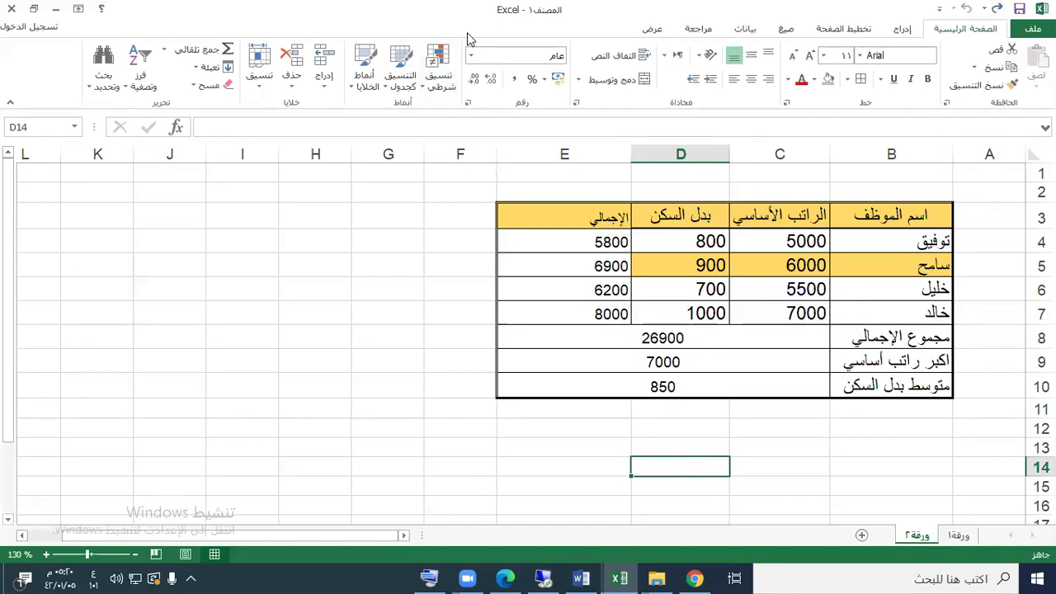
Step: Switch to the Word handout and examine the first exercise's table: header row, employee rows, blank row and the instruction to start at cell A1
key(alt+Tab)
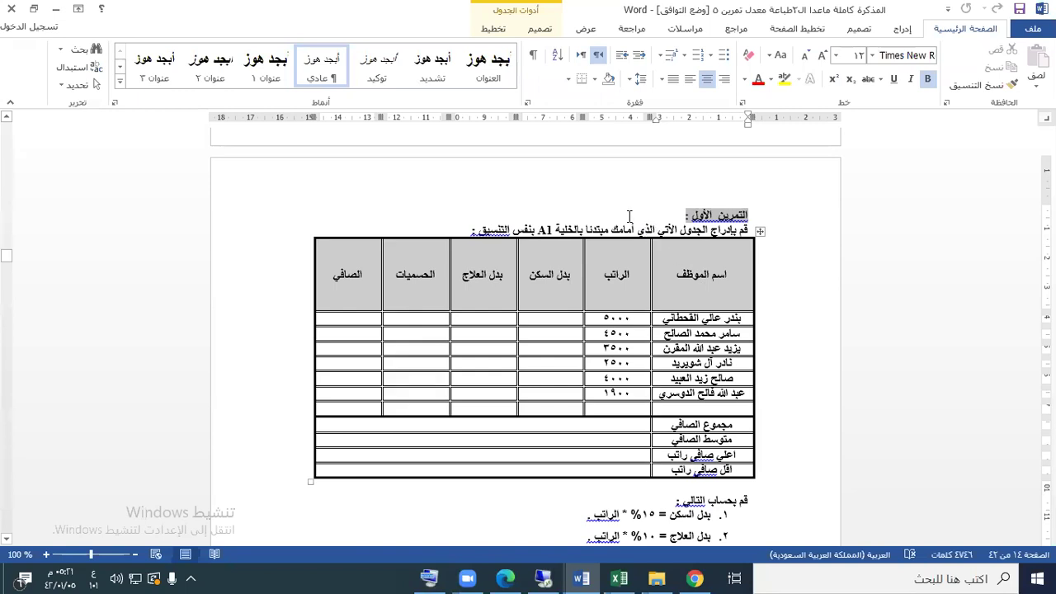
scroll(630, 217, down, 1)
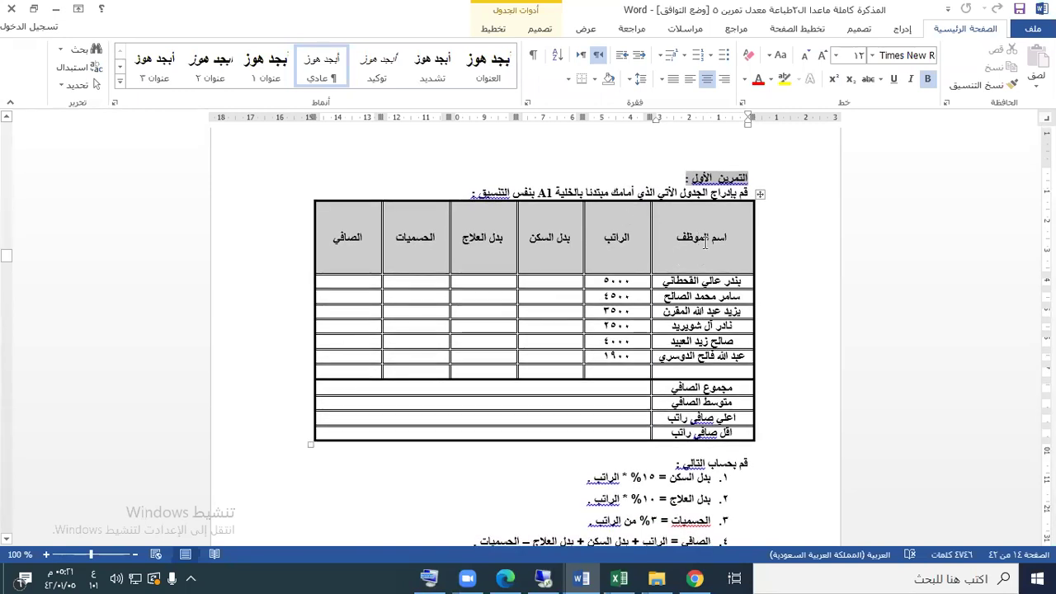
drag(705, 239, 354, 238)
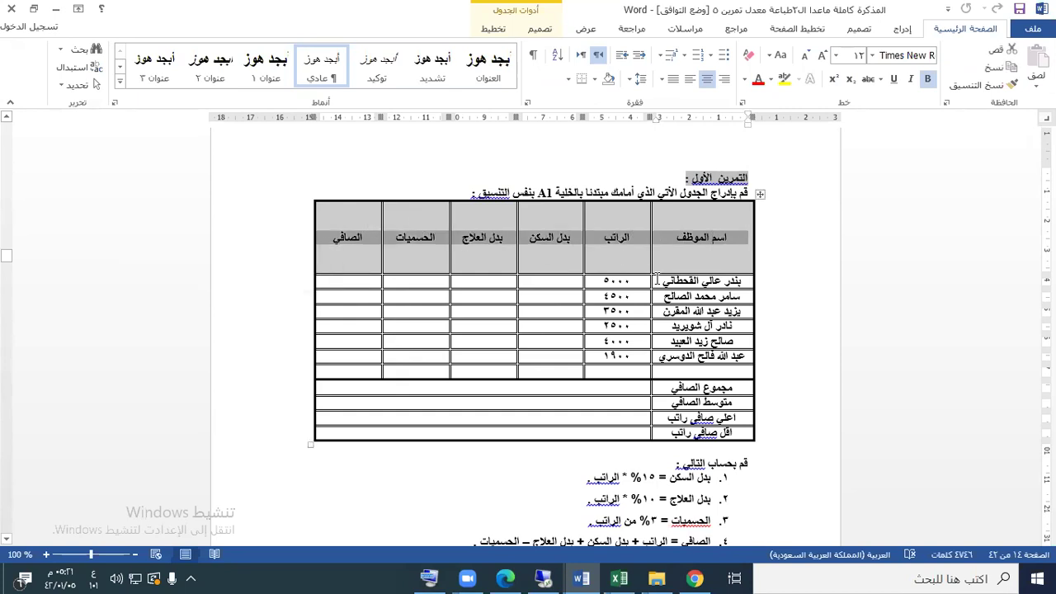
click(665, 281)
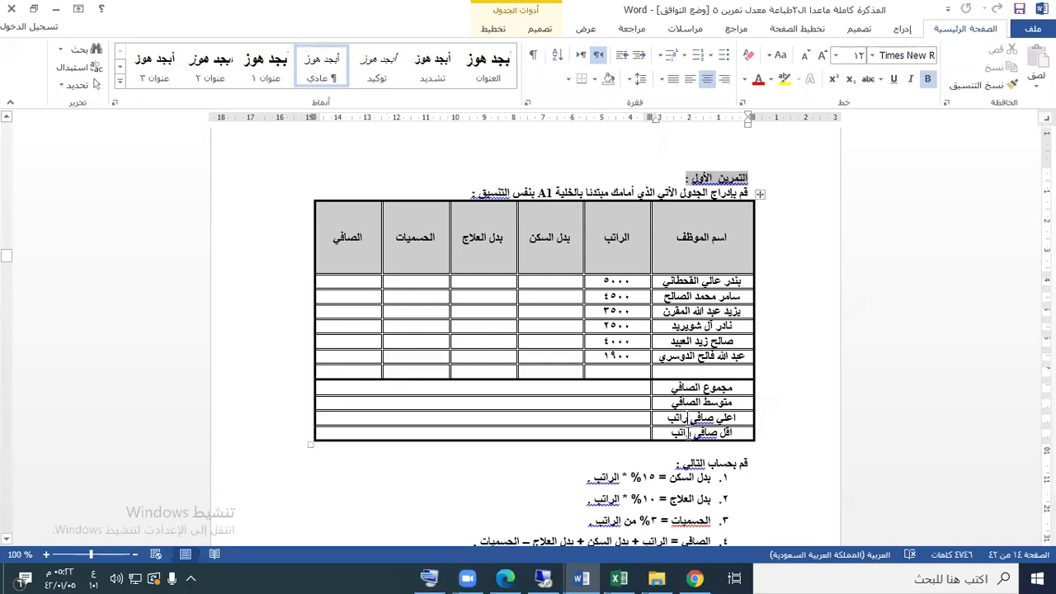
drag(711, 369, 368, 375)
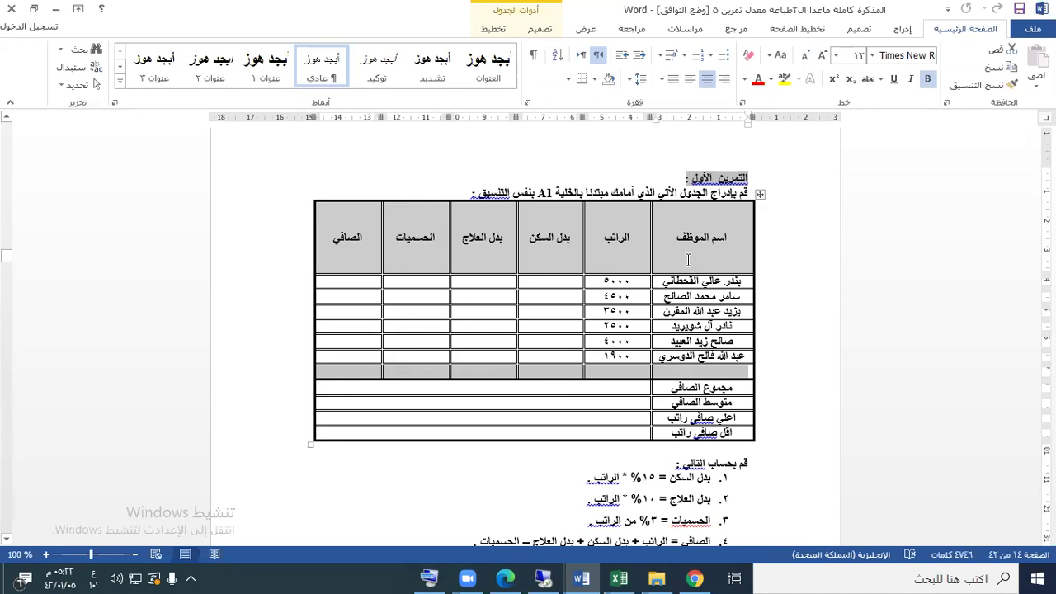
click(688, 260)
click(357, 237)
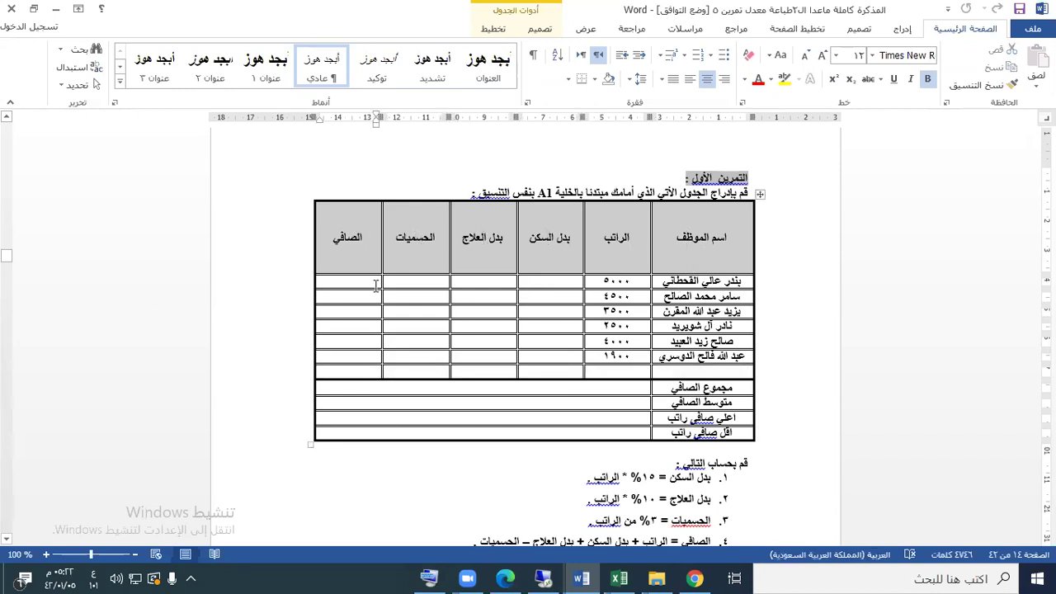
drag(608, 192, 511, 193)
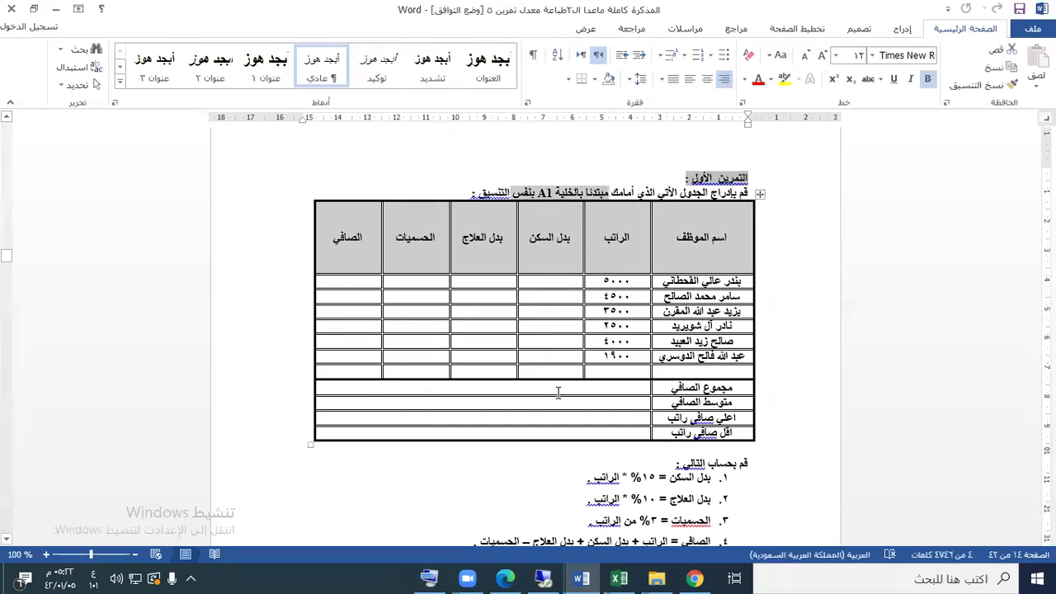
Step: Switch back to Excel, close the workbook المصنف١ without saving, and close the workbook اكسيل الحصة الاولى as well
click(588, 555)
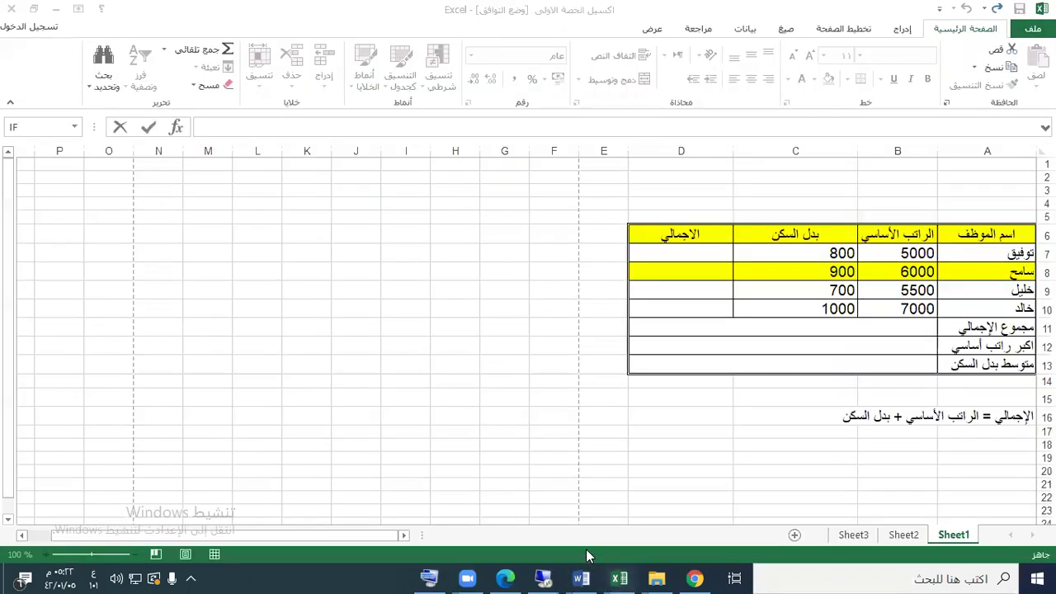
mouse_move(620, 577)
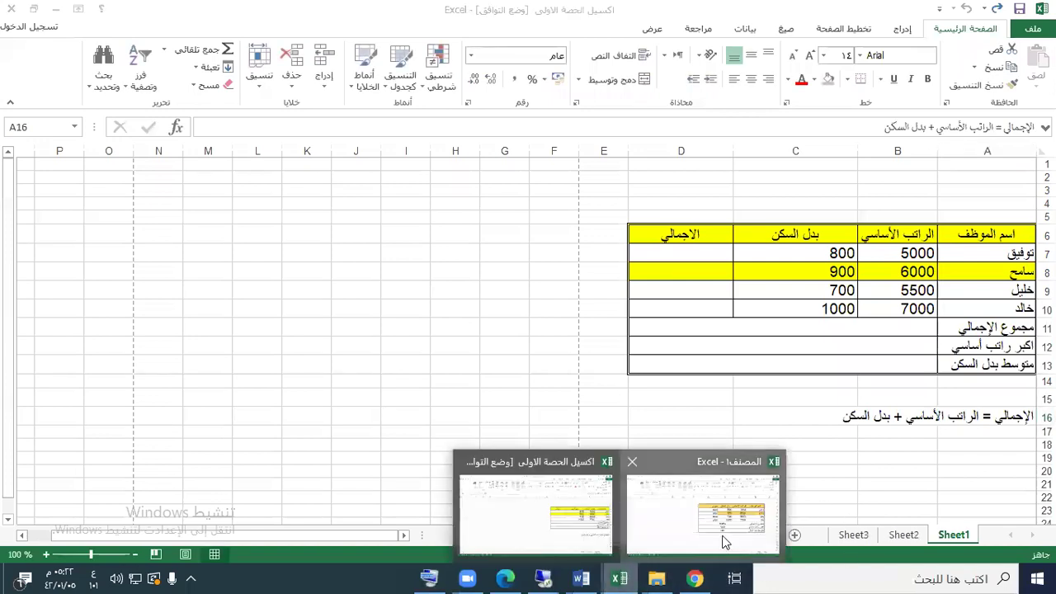
click(724, 542)
click(850, 450)
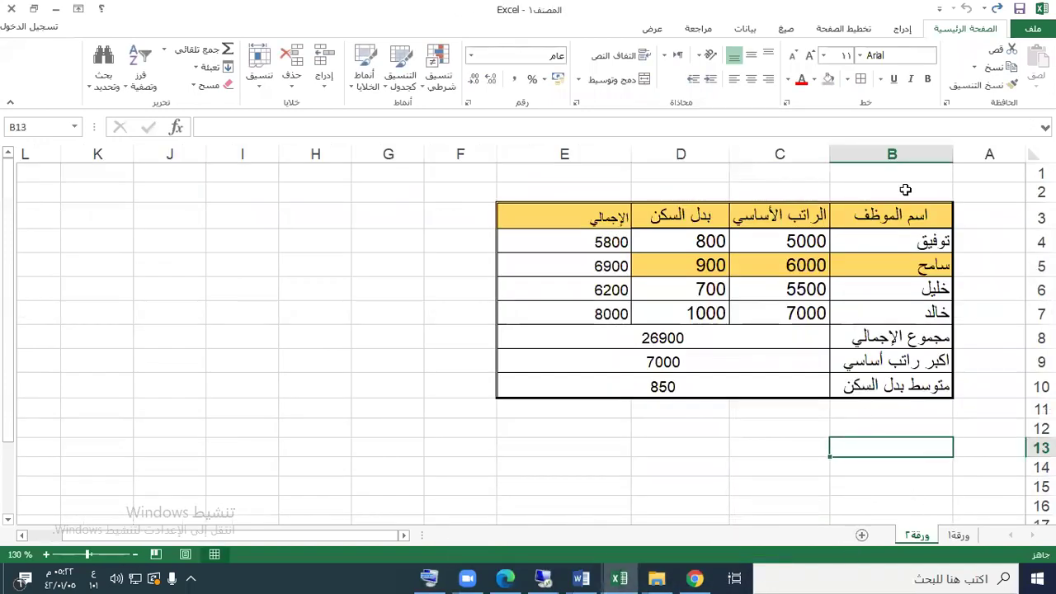
click(12, 9)
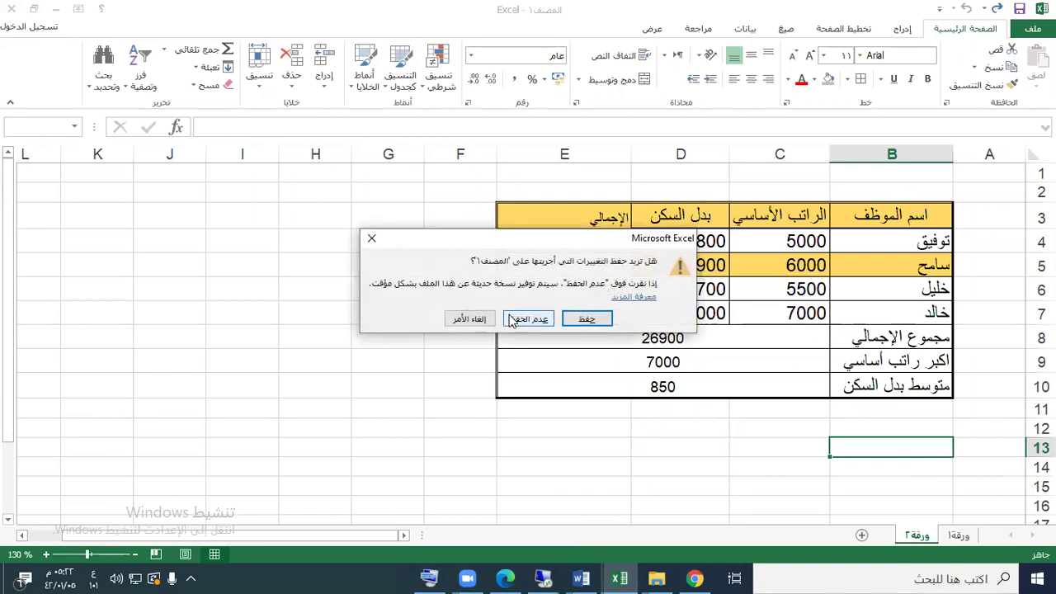
click(528, 319)
click(11, 8)
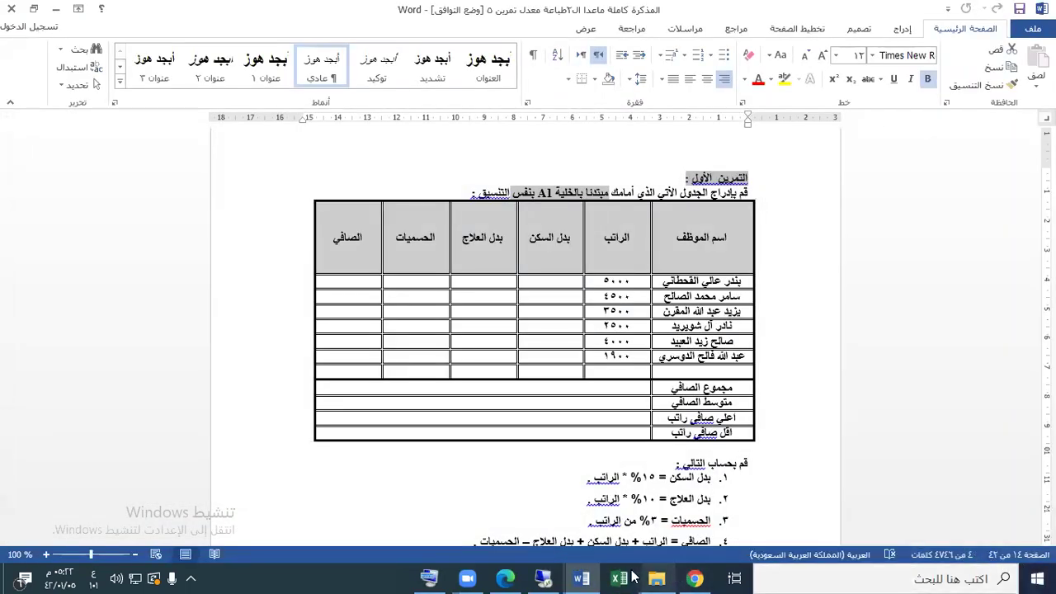
Step: Start Excel again with a new blank workbook and maximize its window
click(664, 492)
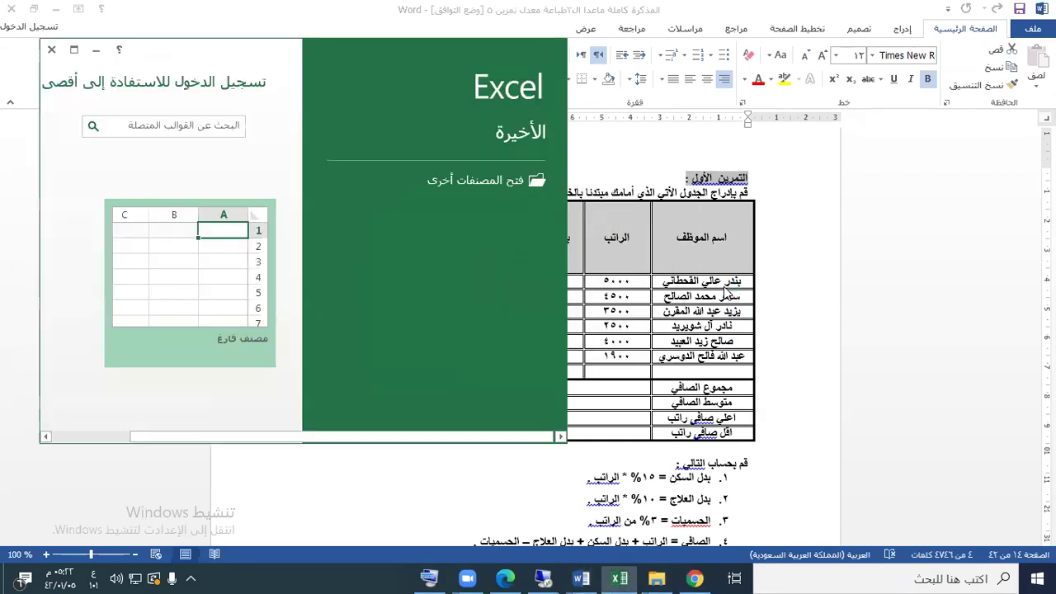
click(425, 281)
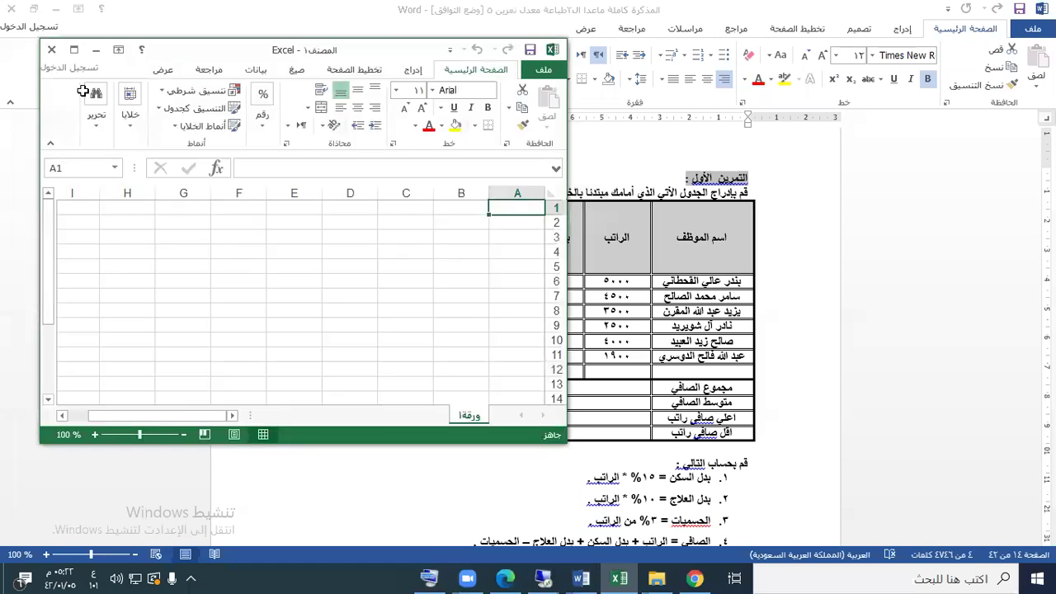
click(74, 50)
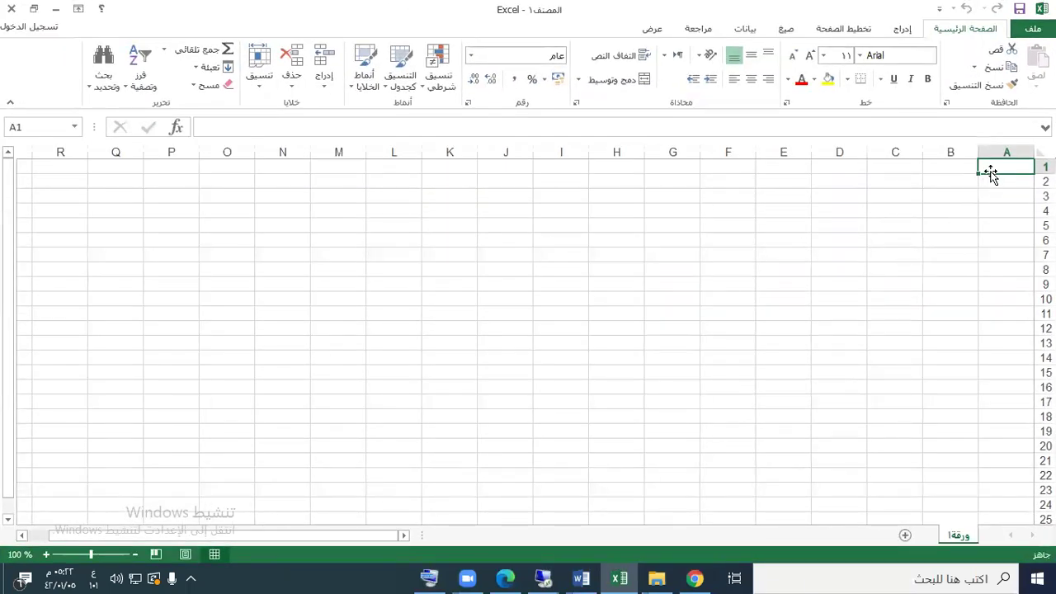
Step: Apply all borders to the range A1:F12 for the exercise table
drag(998, 163, 747, 322)
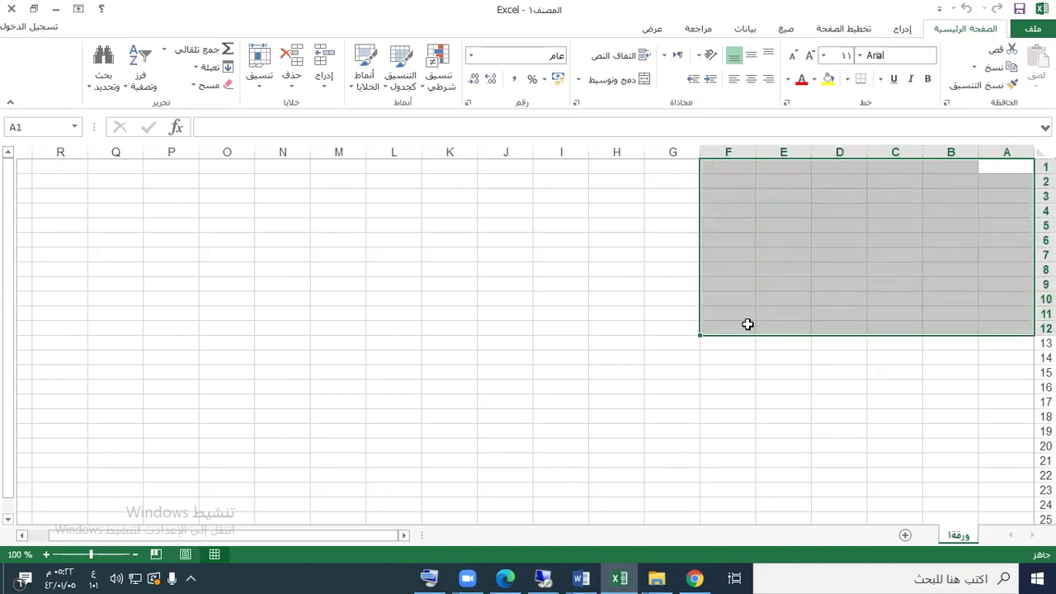
click(846, 79)
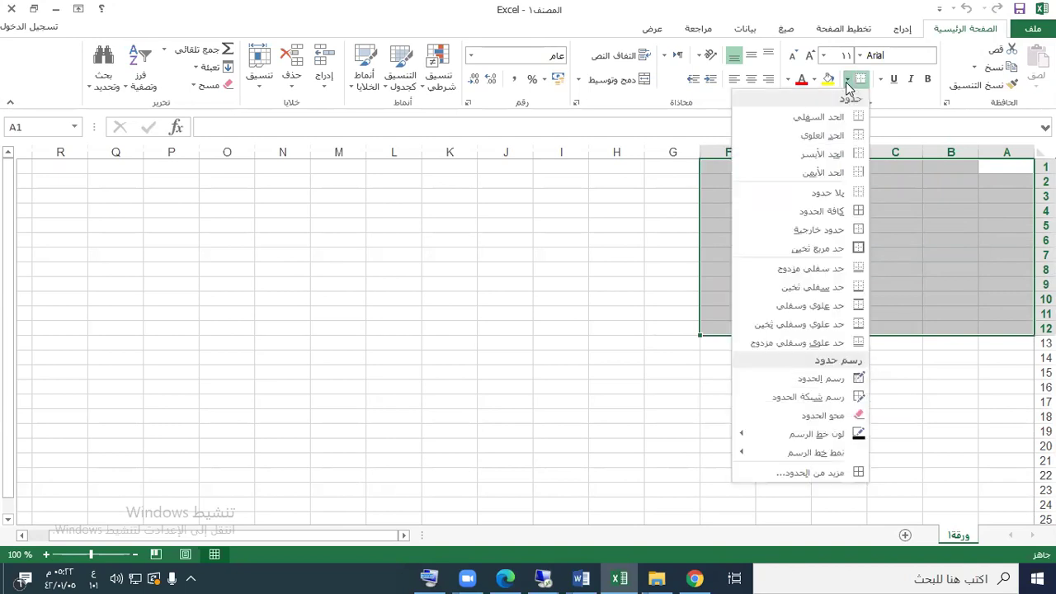
click(827, 215)
click(850, 426)
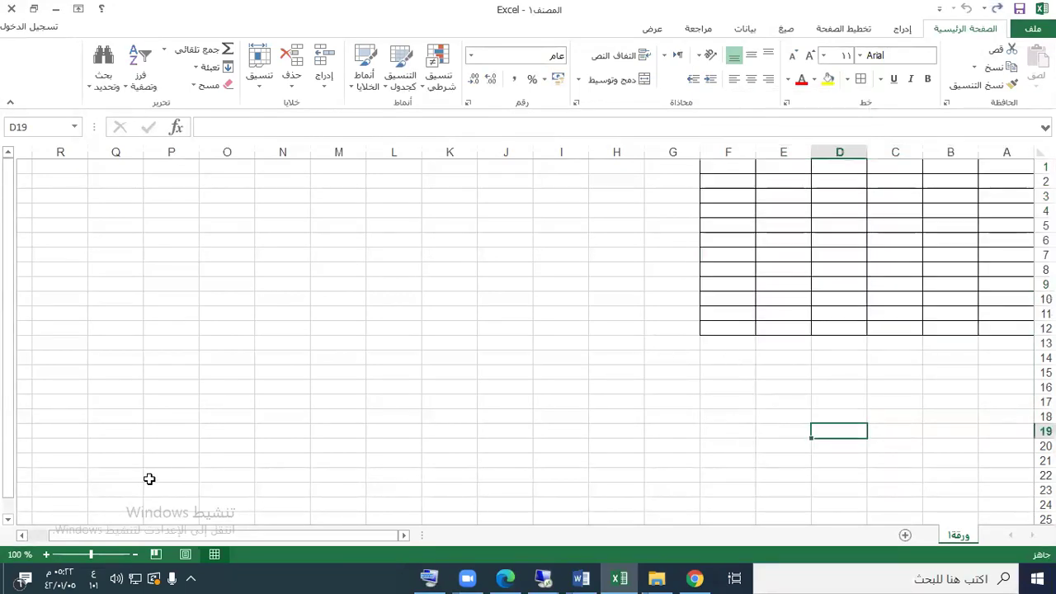
click(50, 559)
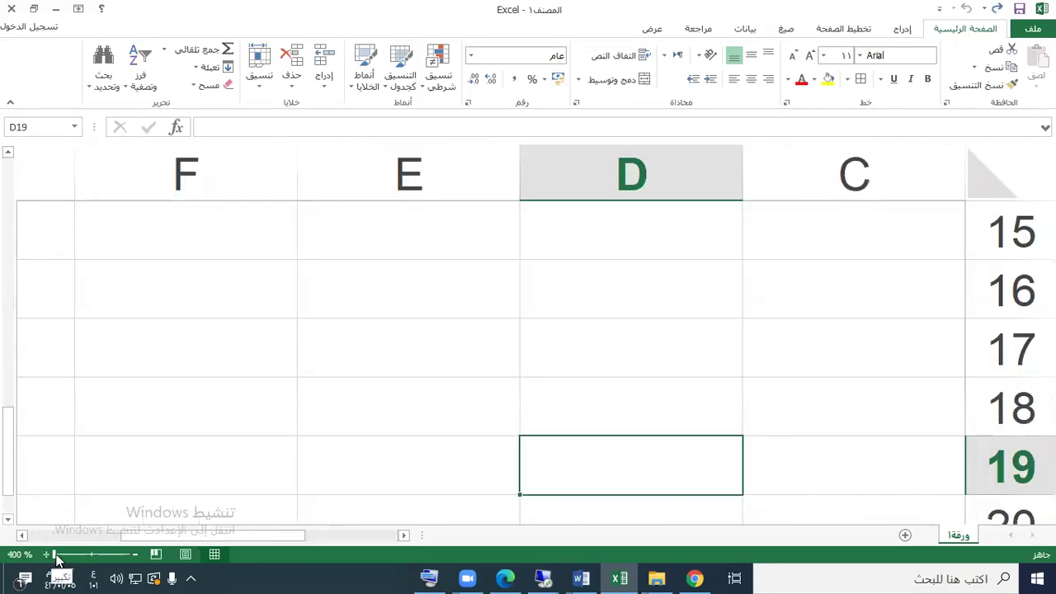
click(86, 557)
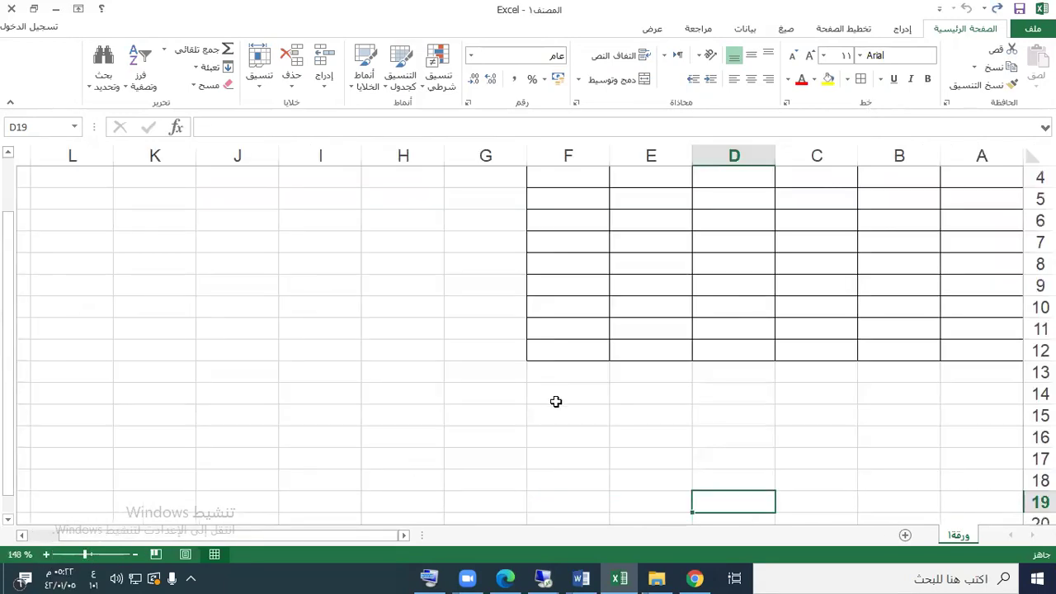
scroll(599, 329, up, 1)
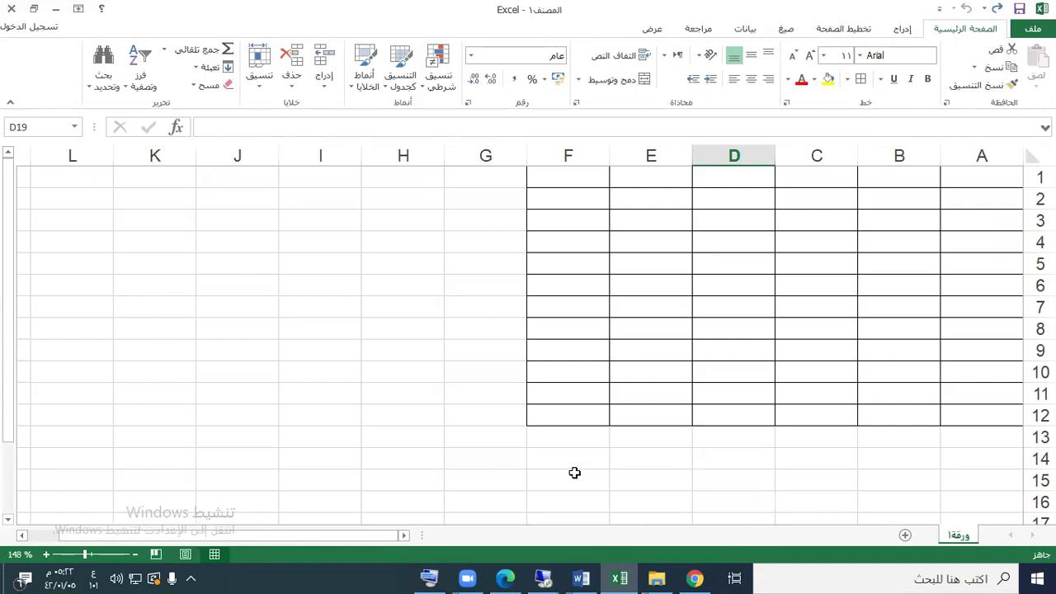
Step: Switch to the Word handout, examine the border styles of the first exercise's table, and return to the Excel workbook
click(583, 575)
click(498, 509)
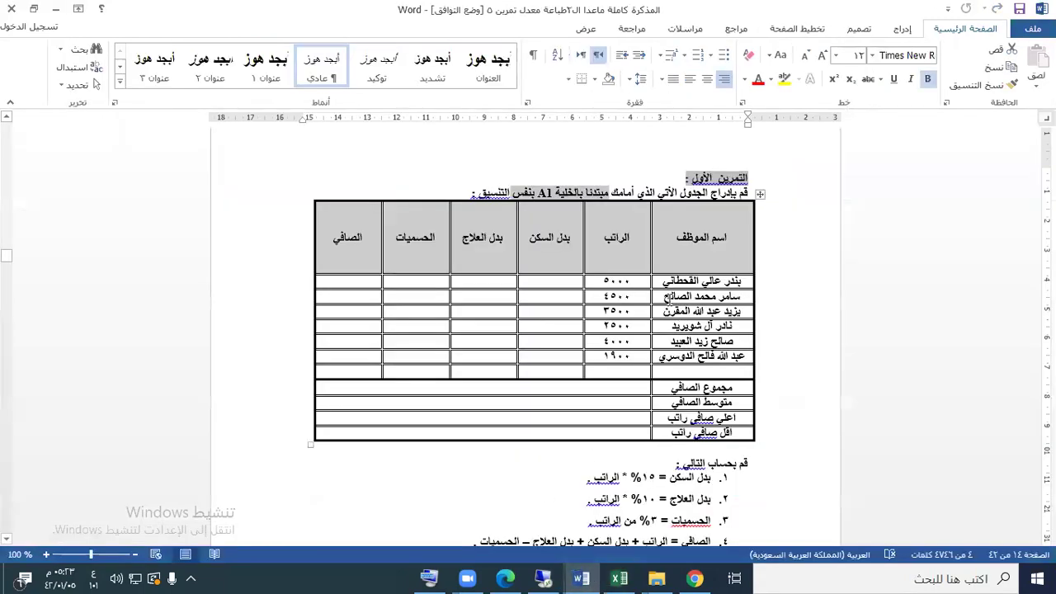
click(690, 237)
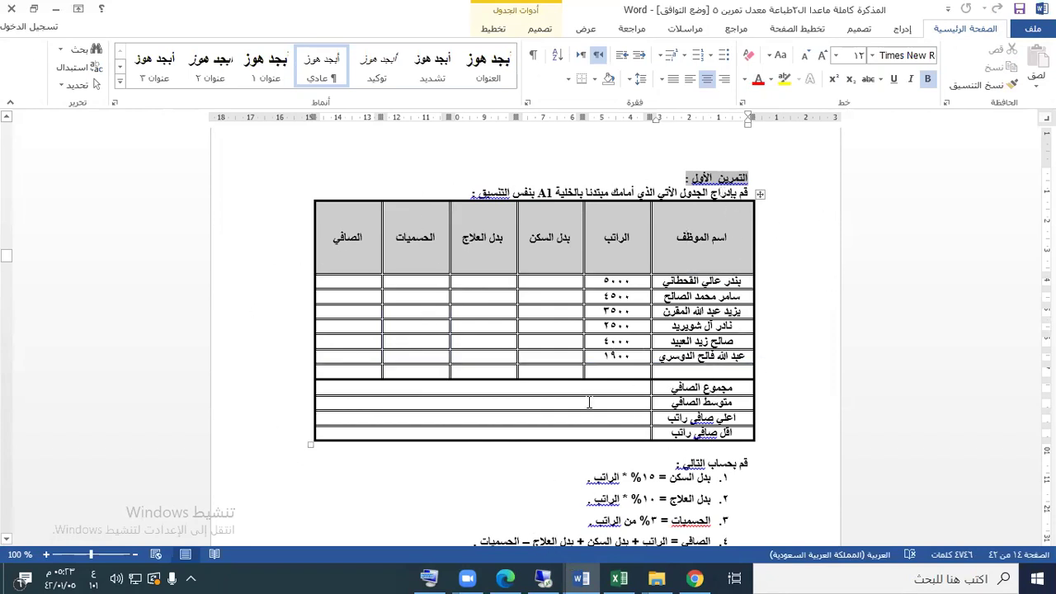
click(619, 577)
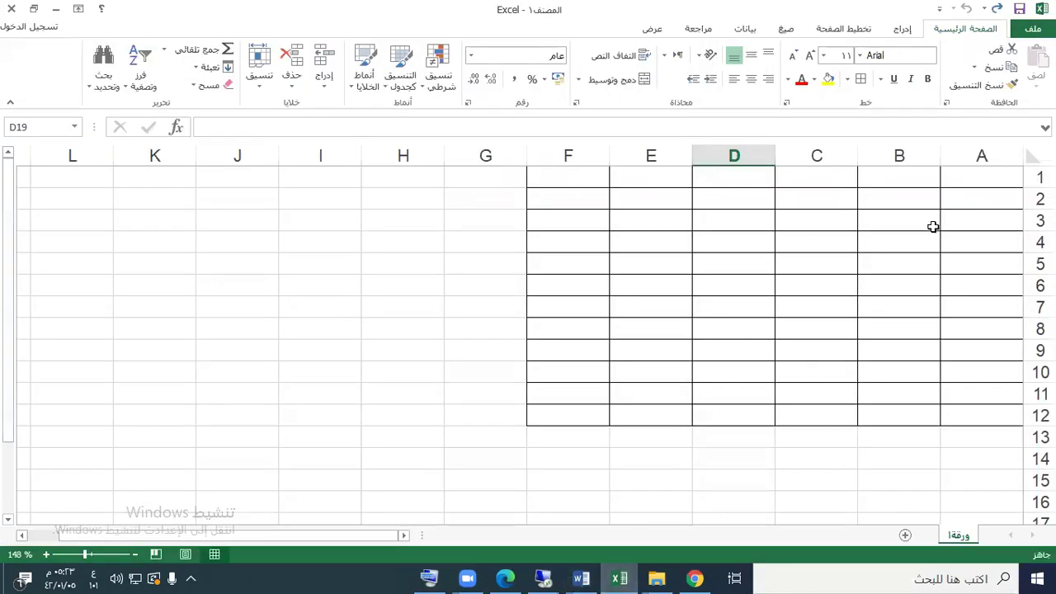
Step: Open the detailed border settings for A1:F12 and set the range's outer edges to a medium solid line
drag(964, 178, 591, 417)
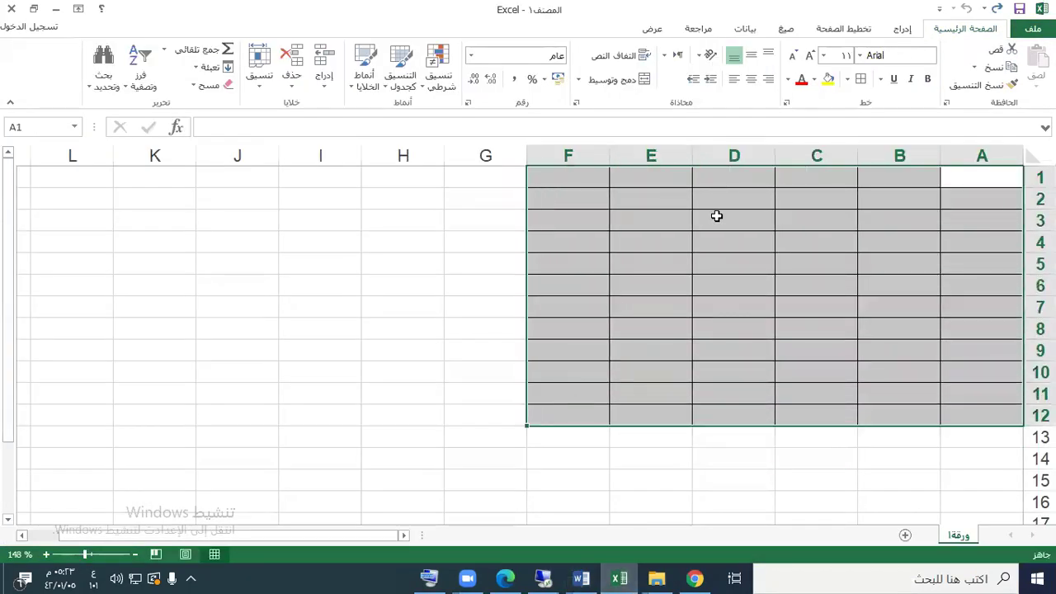
click(847, 78)
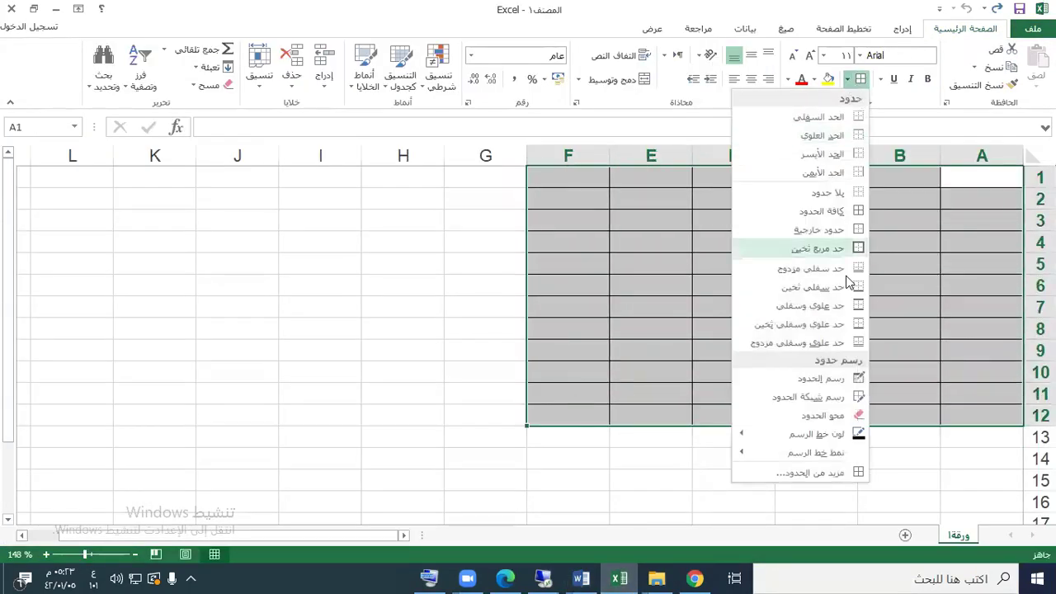
click(840, 470)
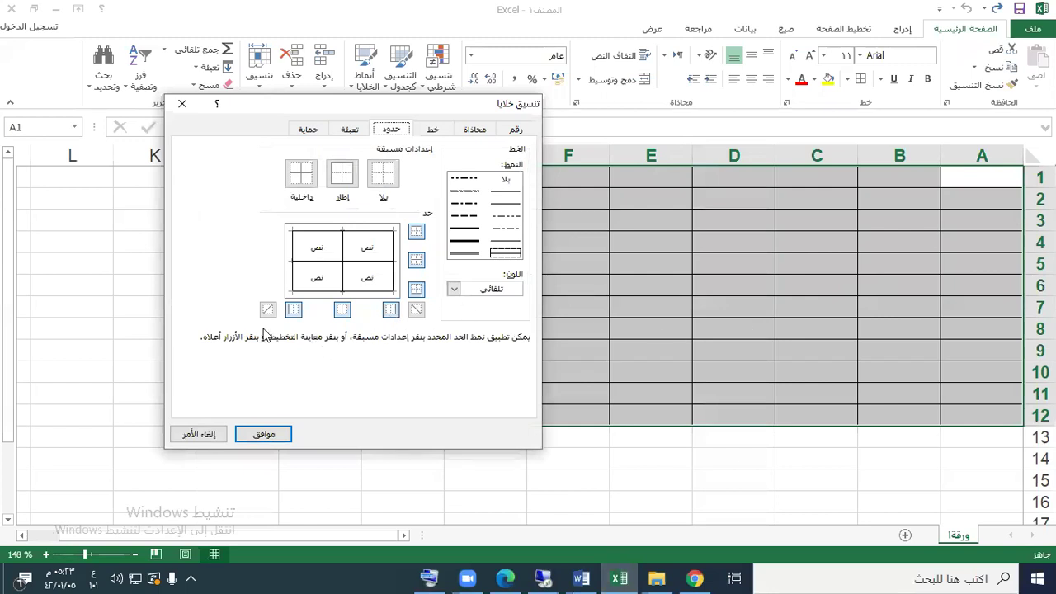
click(182, 104)
click(846, 80)
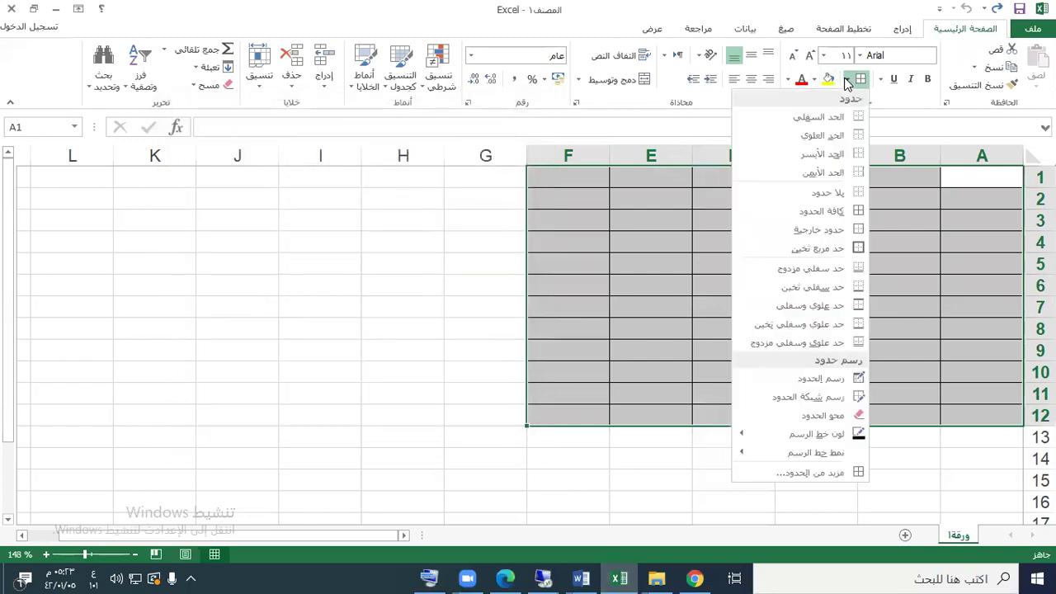
click(828, 474)
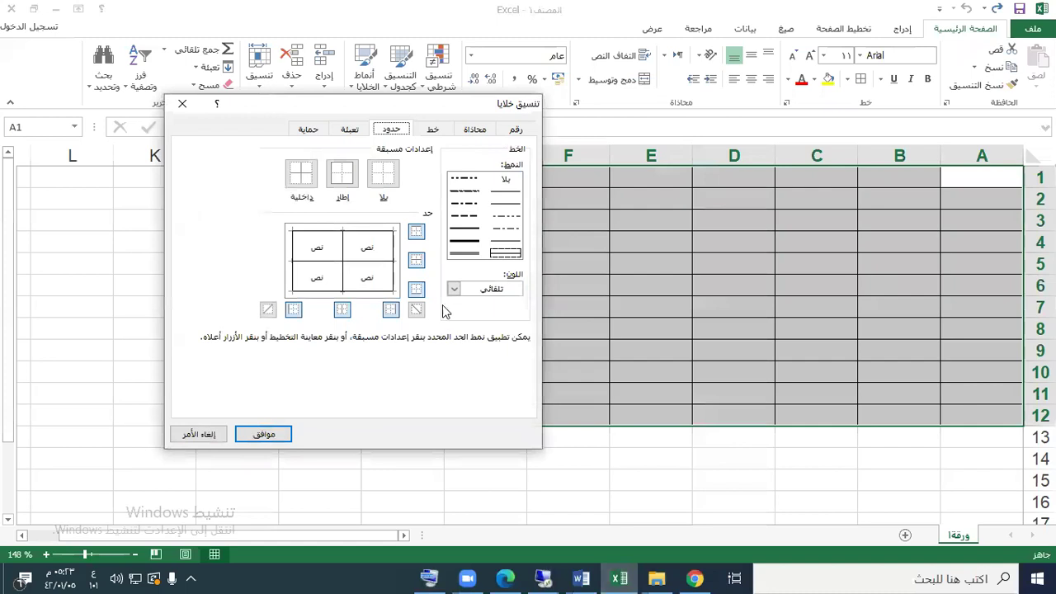
click(466, 230)
click(416, 233)
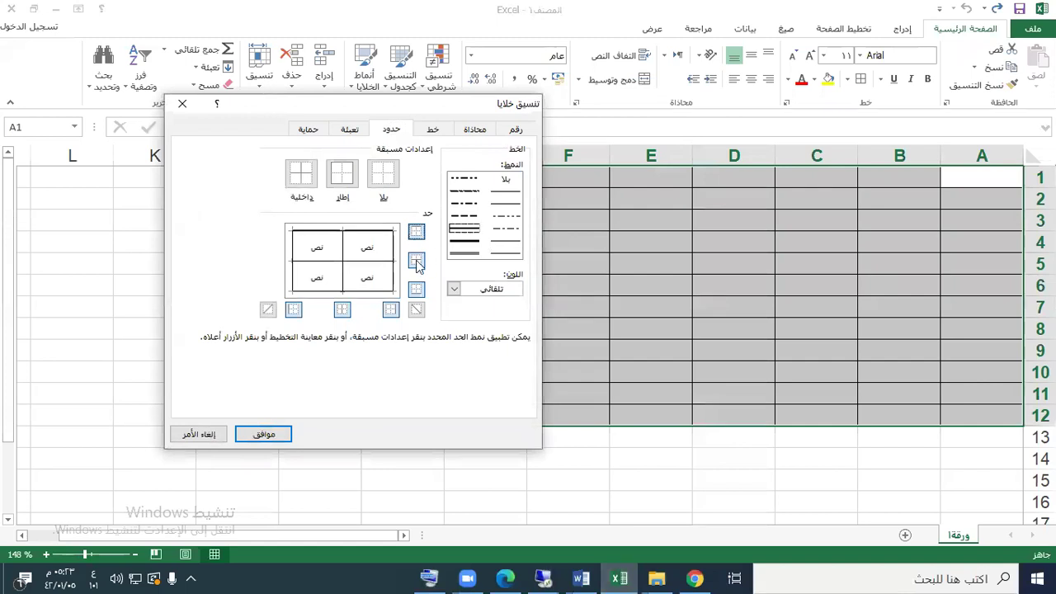
click(415, 291)
click(391, 309)
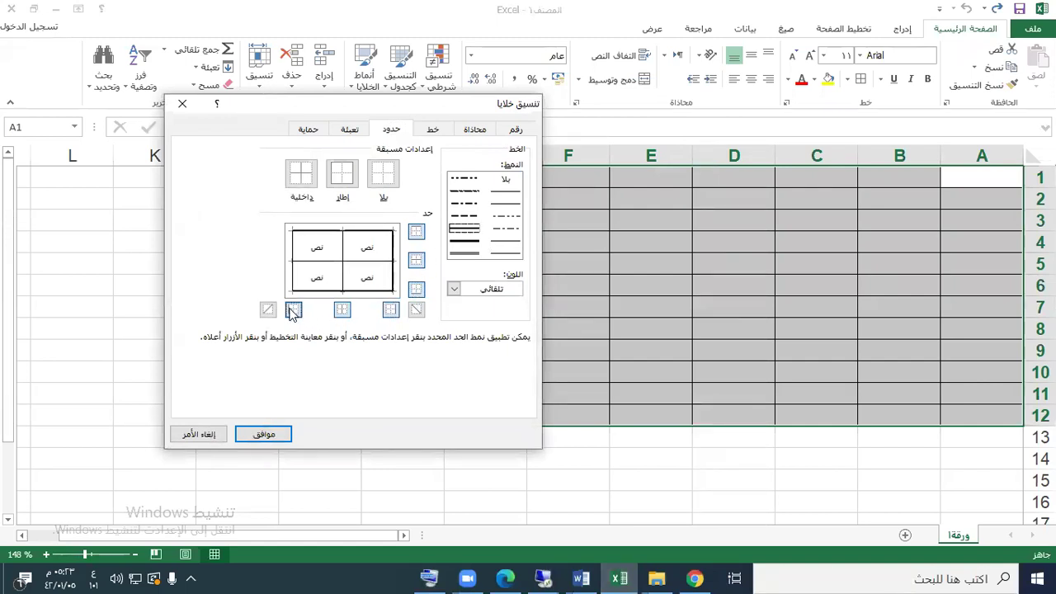
Step: Set the inside horizontal and vertical borders of A1:F12 to a double line and apply the border settings
click(463, 253)
click(415, 259)
click(342, 317)
click(264, 434)
click(627, 484)
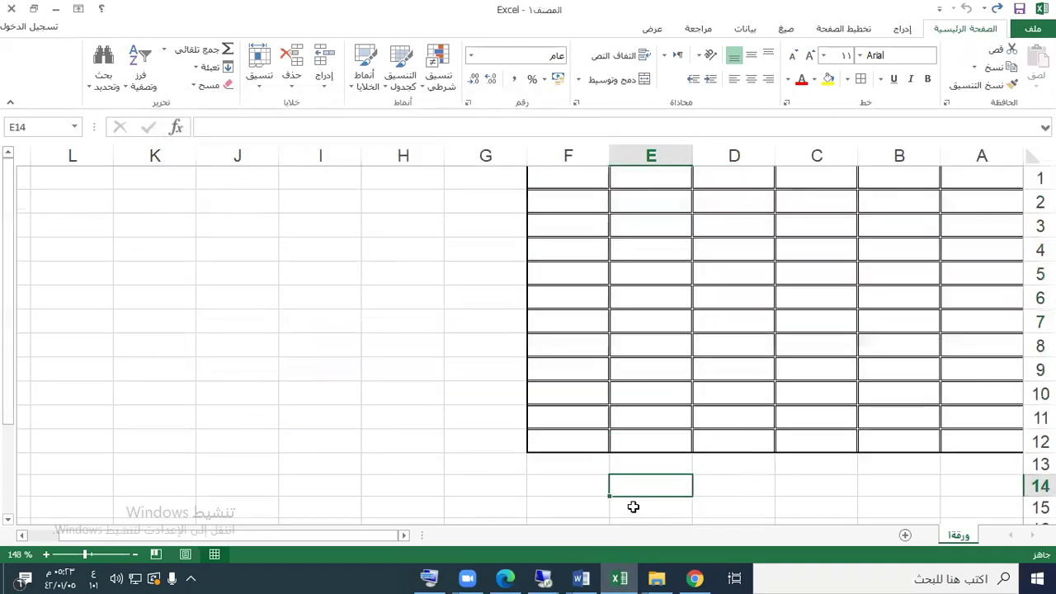
Step: Switch to the Word handout to check where a heavier line separates the table's rows, and return to Excel
click(580, 578)
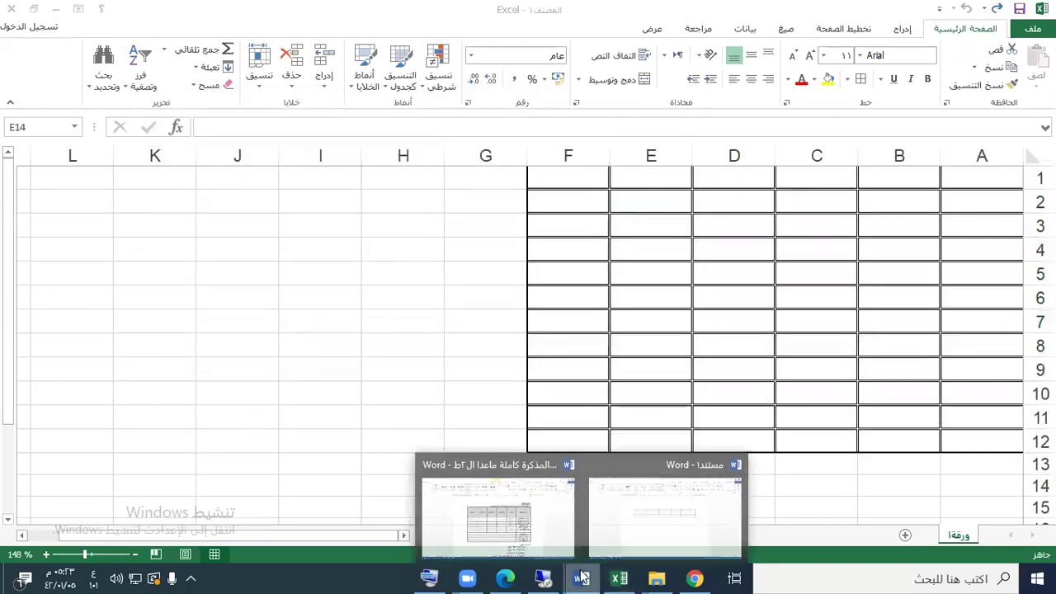
click(548, 542)
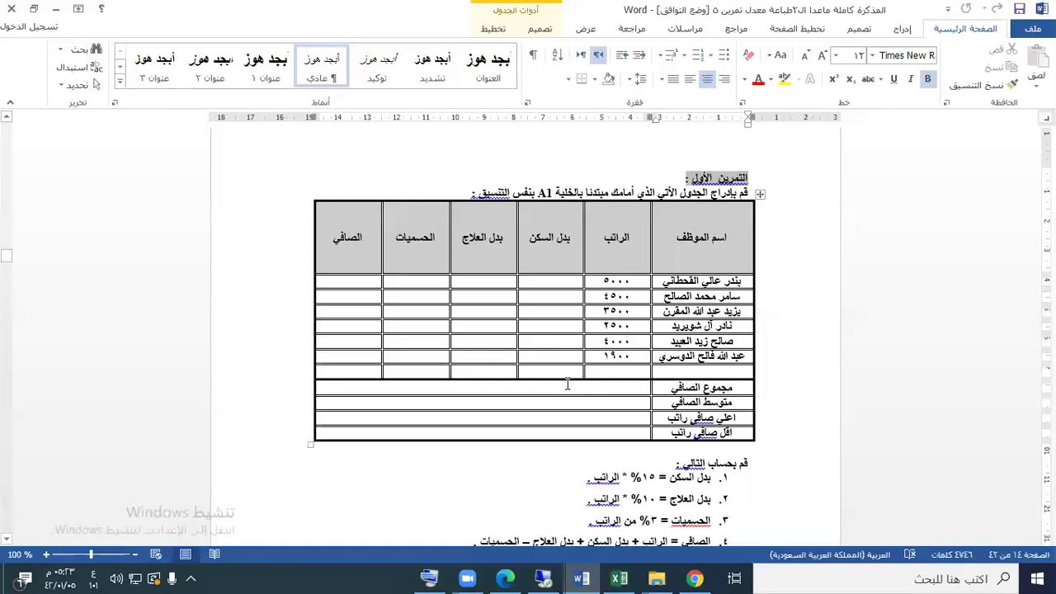
click(619, 577)
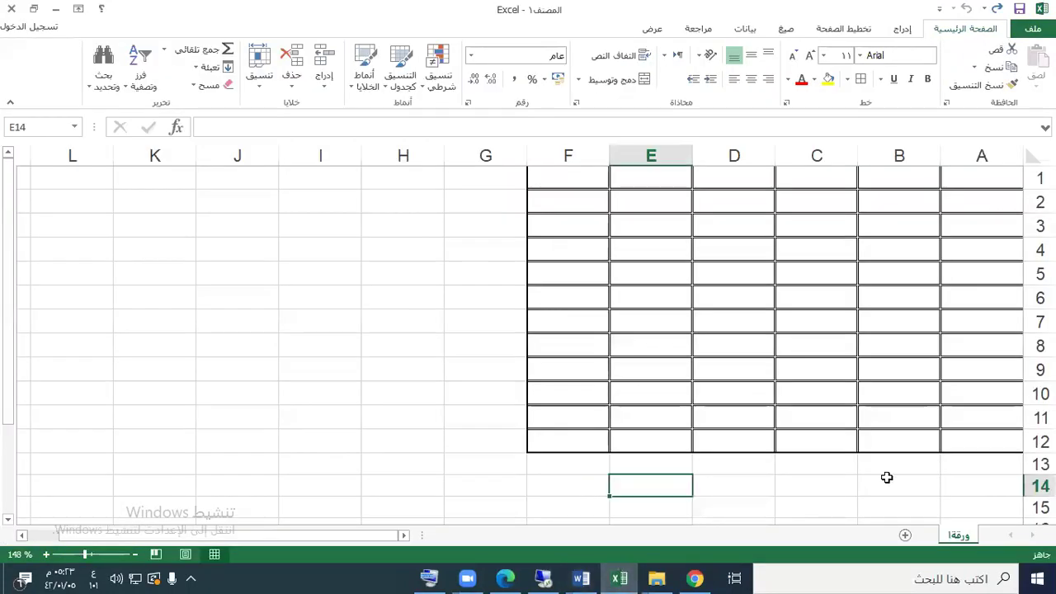
Step: Change the top border of A9:F9 to a medium solid line to separate the four summary rows from the rows above
click(989, 444)
click(986, 417)
click(984, 394)
click(990, 368)
drag(990, 367, 571, 378)
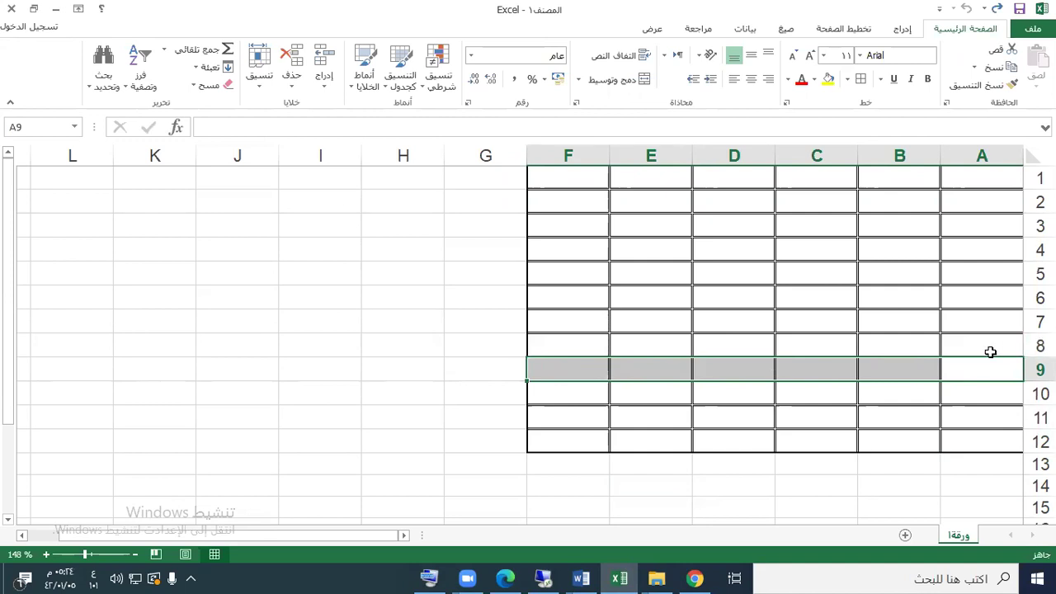
click(847, 80)
click(813, 466)
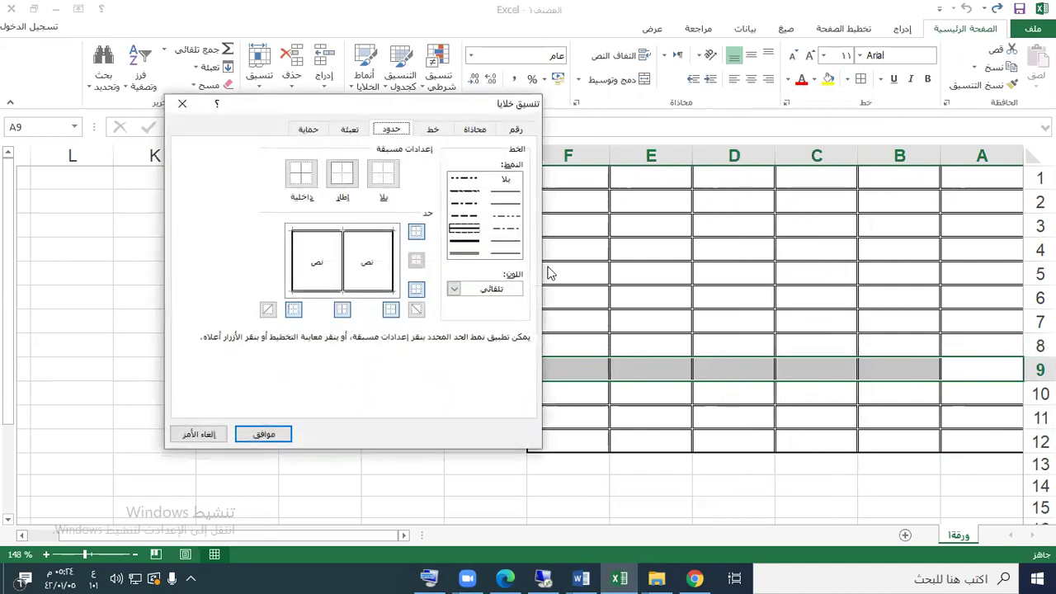
click(464, 231)
click(415, 232)
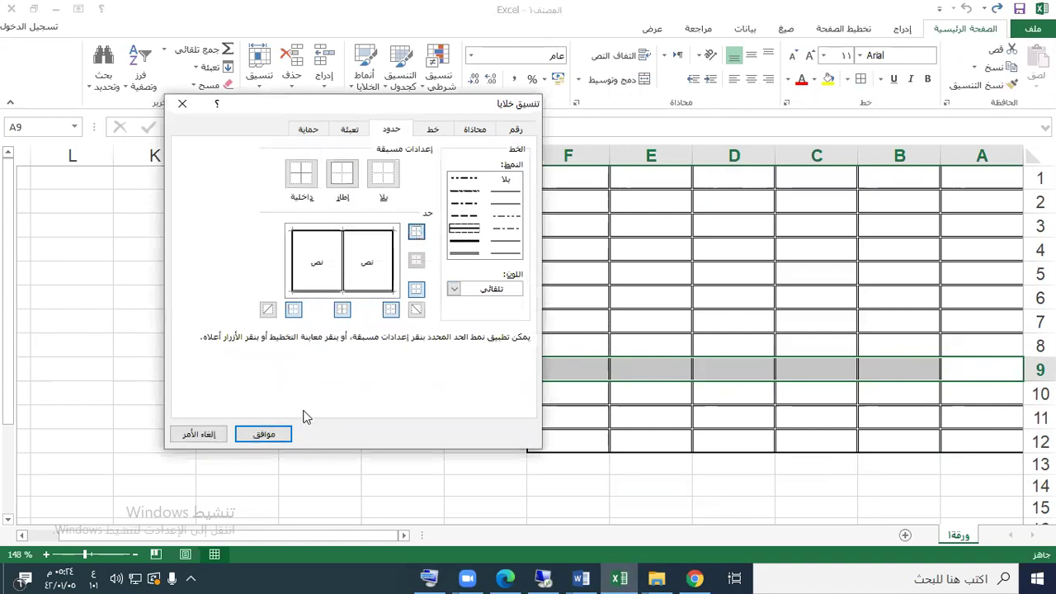
click(264, 434)
click(569, 506)
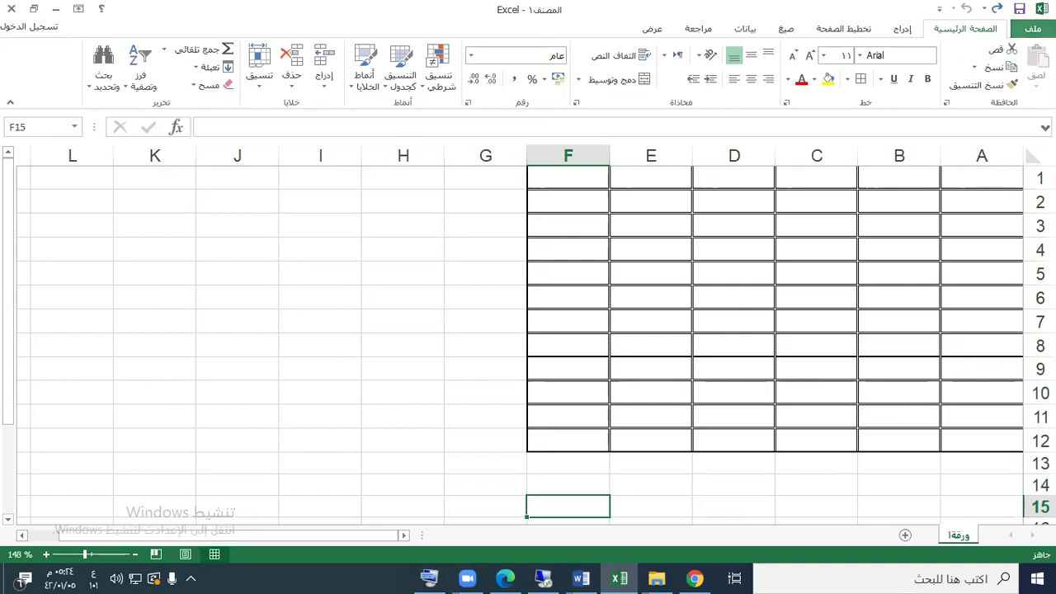
Step: Check the table's borders in the print preview and return to the worksheet
click(1032, 29)
click(1026, 211)
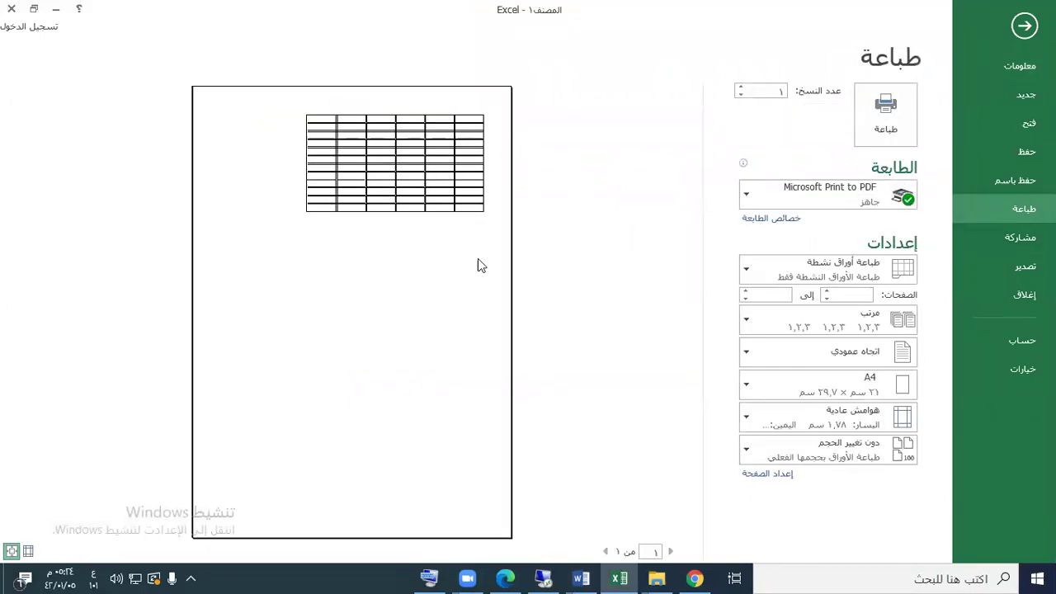
click(1025, 37)
click(773, 256)
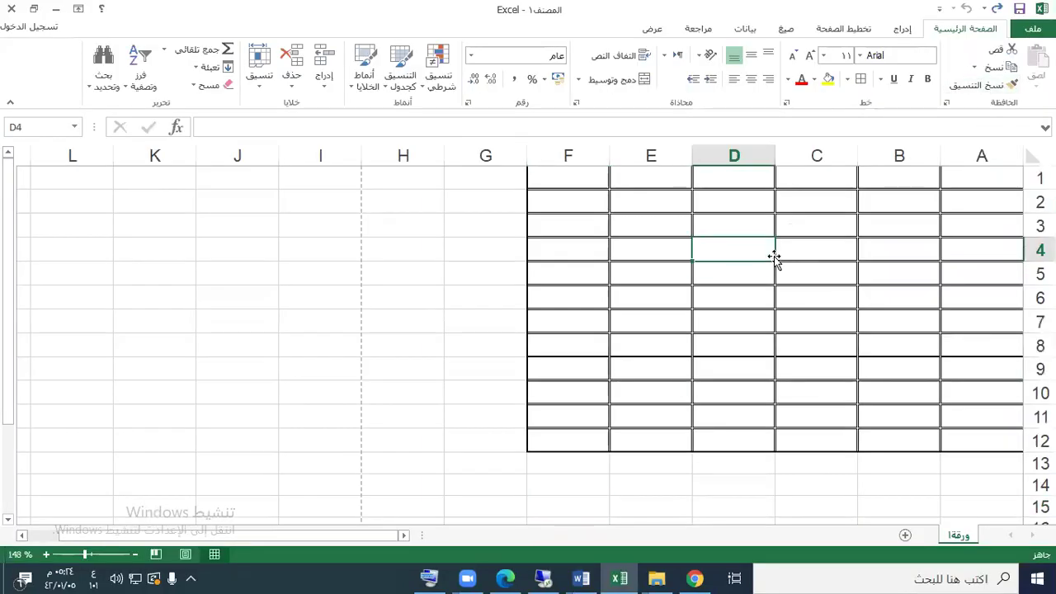
Step: Switch to the Word handout and copy the table's first column, from the اسم الموظف header down to the last summary label
click(581, 577)
click(499, 511)
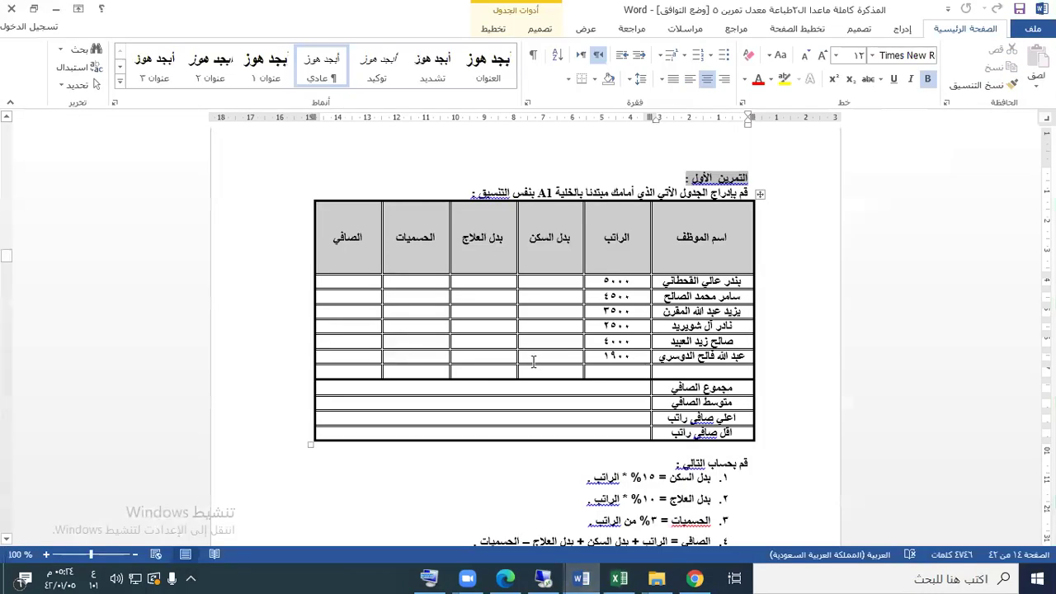
scroll(637, 288, down, 1)
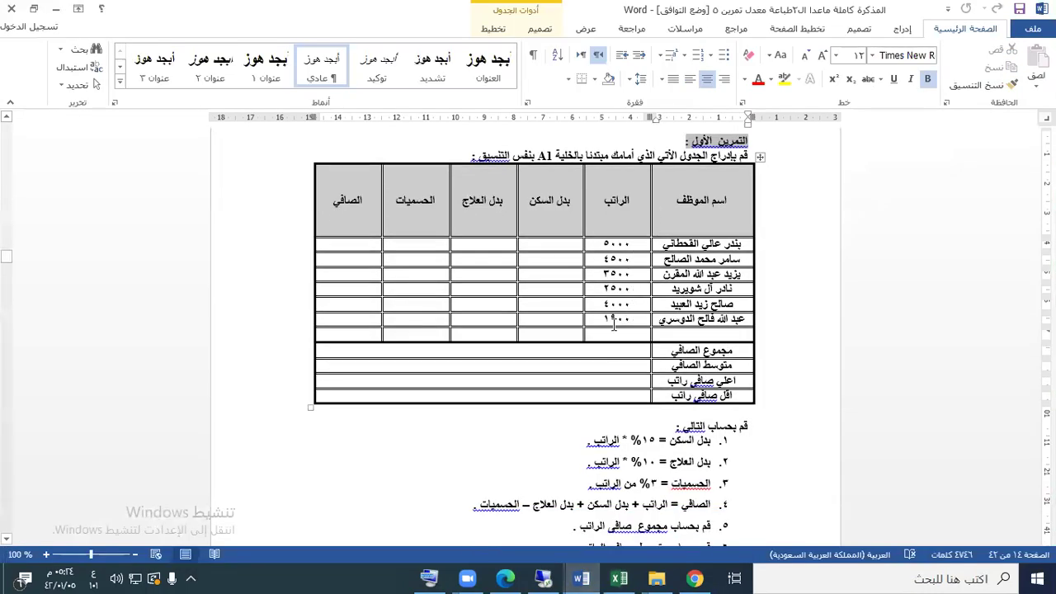
drag(716, 202, 700, 399)
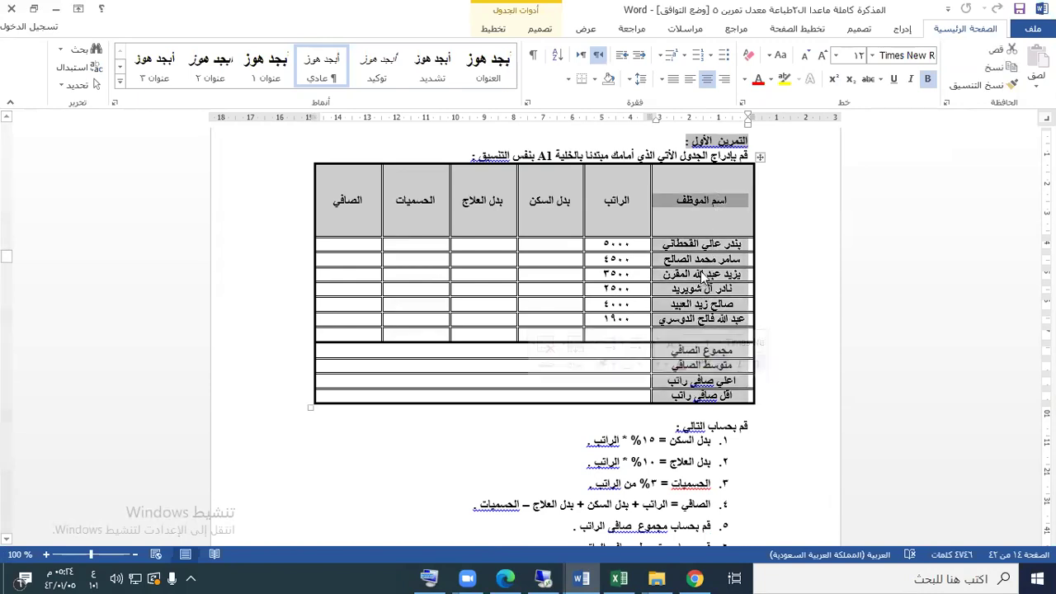
right_click(702, 275)
click(640, 377)
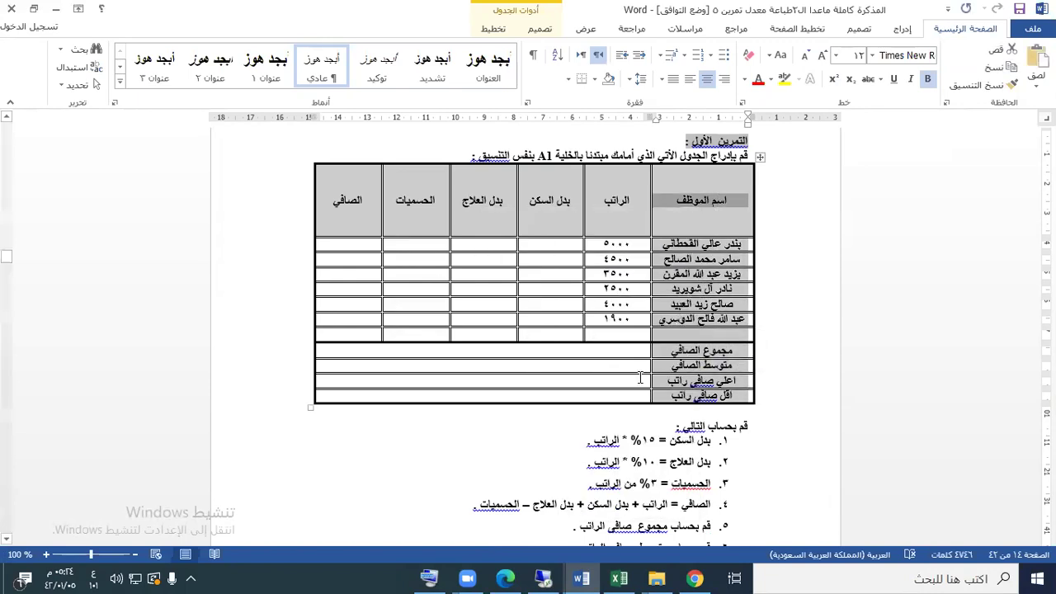
Step: Paste the copied column into Excel at A1 with its source formatting, and adjust it with a wider column A and no bold
click(619, 577)
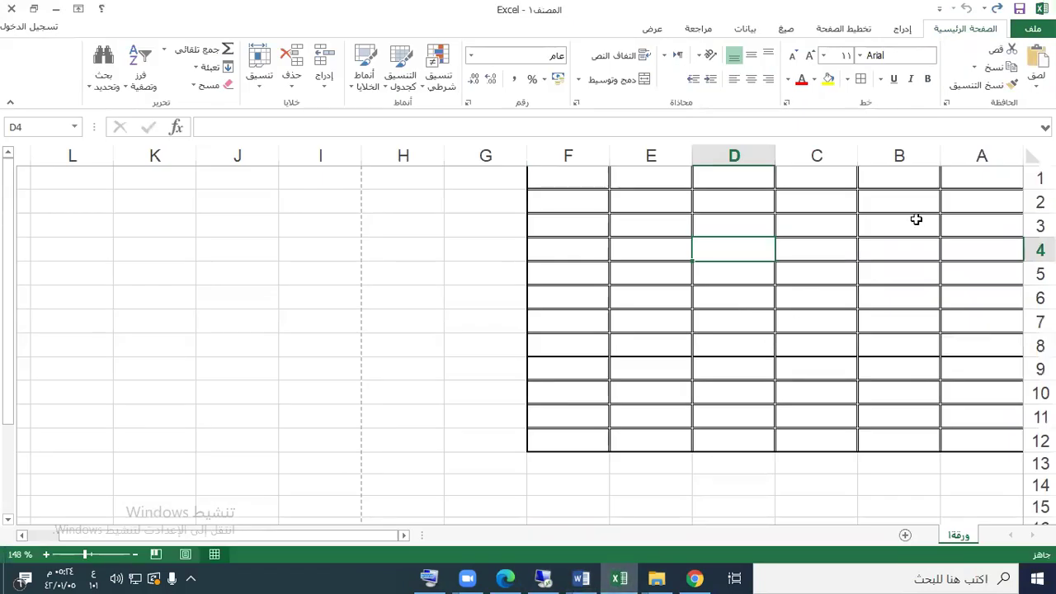
right_click(981, 176)
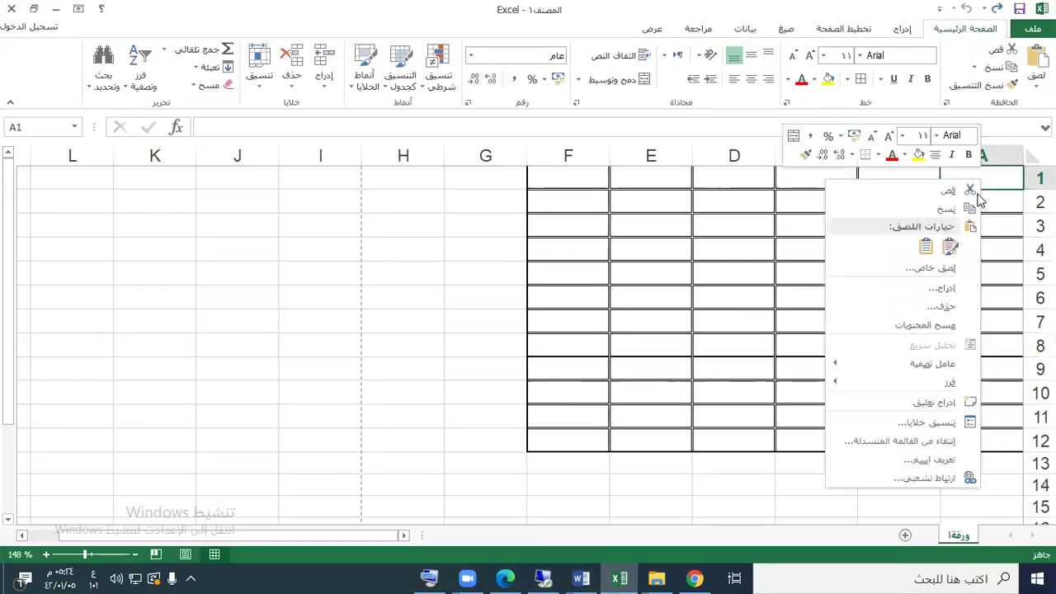
click(951, 244)
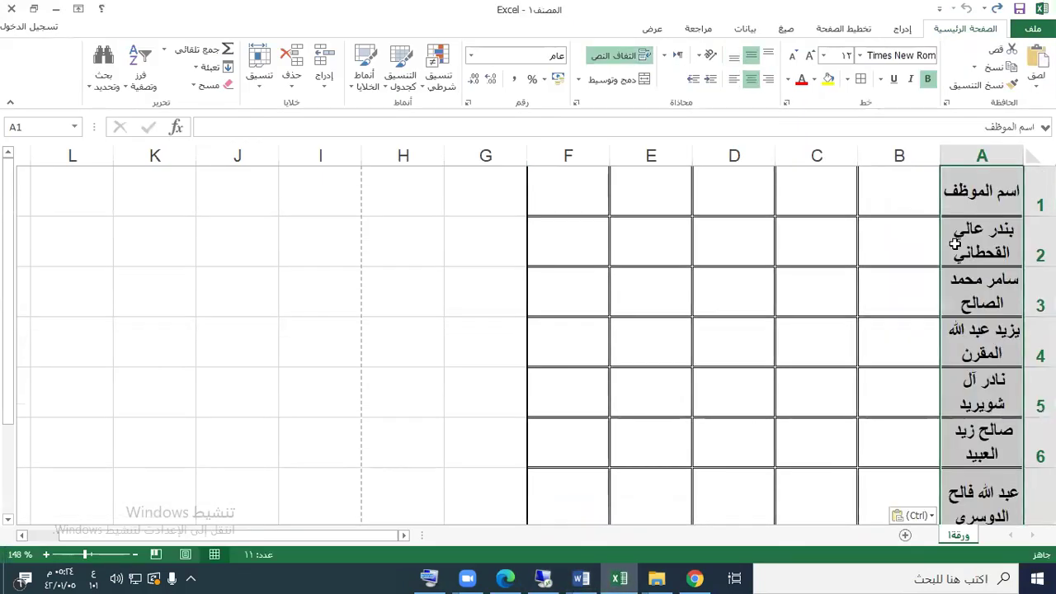
drag(939, 153, 866, 153)
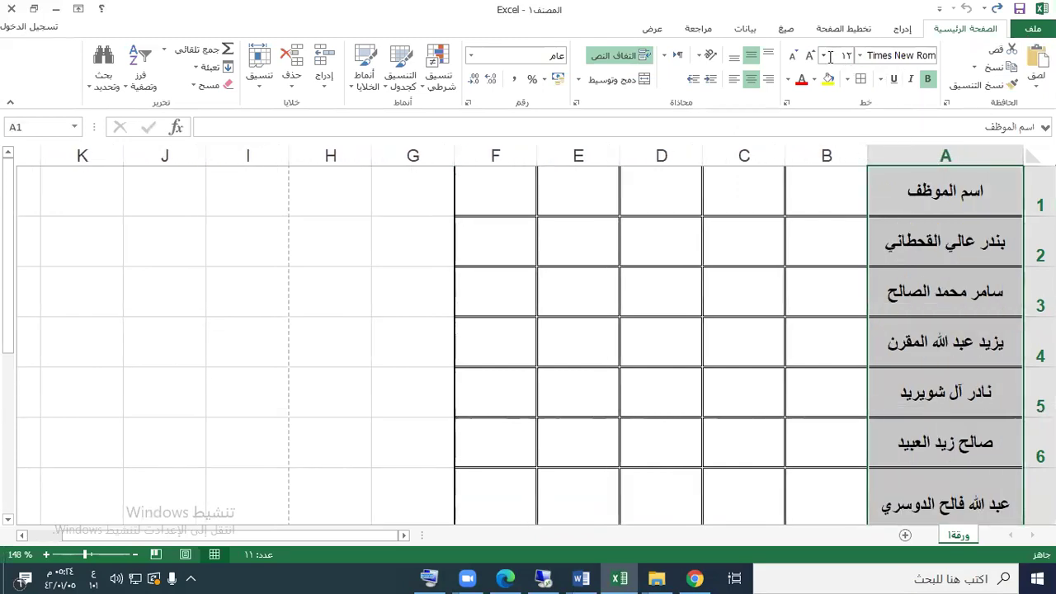
click(929, 78)
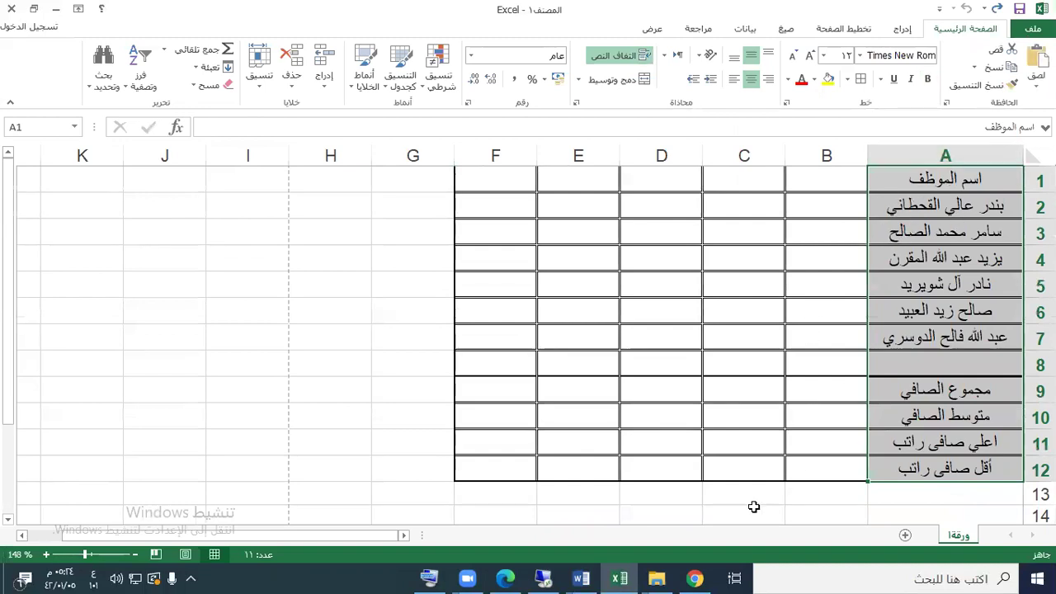
Step: Switch to the Word handout and copy the remaining header cells, from الراتب to الصافي
click(581, 577)
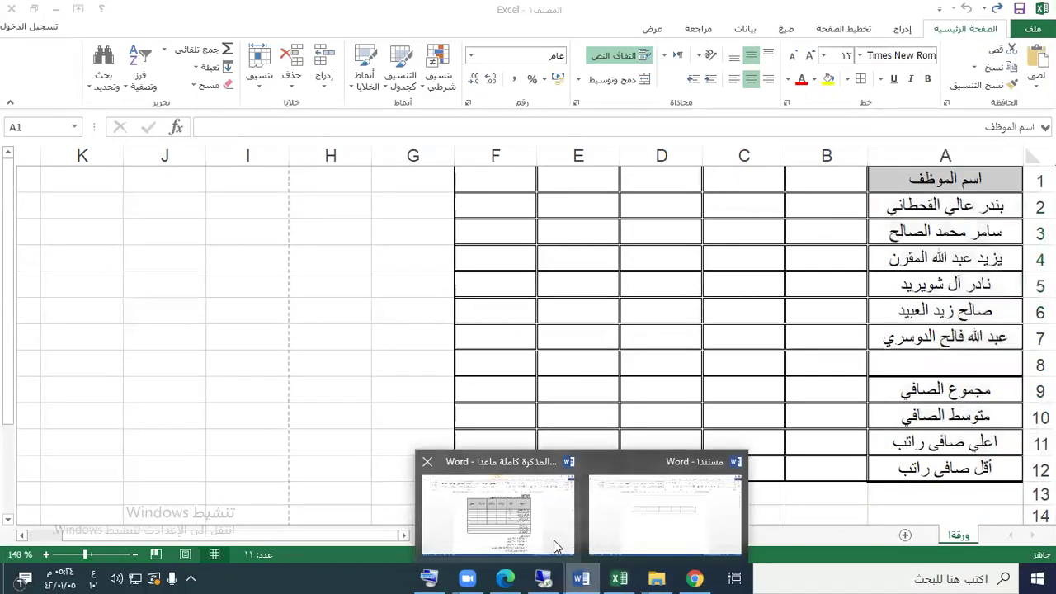
click(554, 546)
drag(637, 203, 366, 196)
right_click(366, 196)
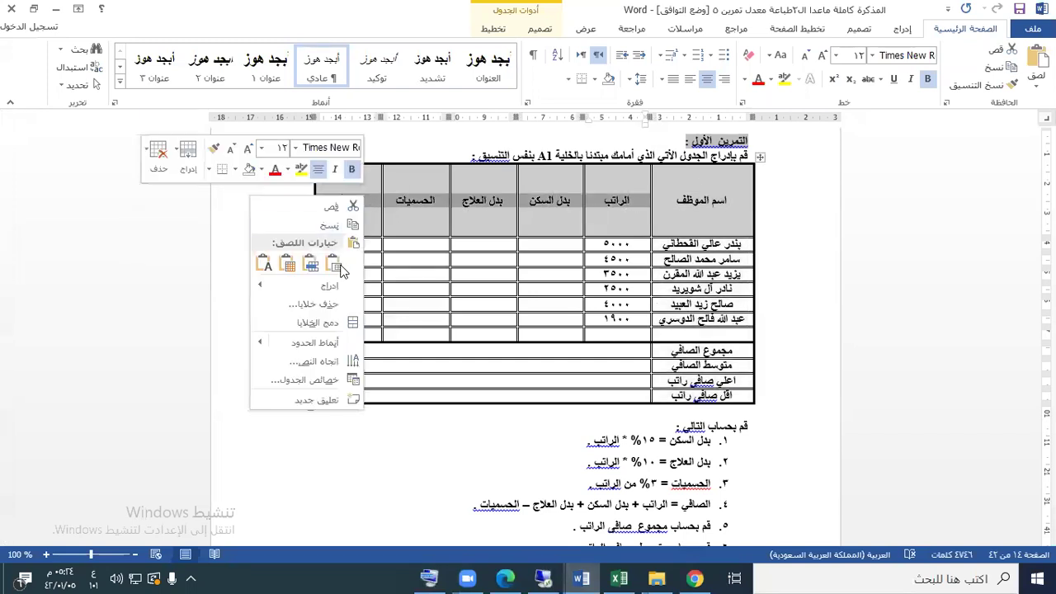
click(338, 226)
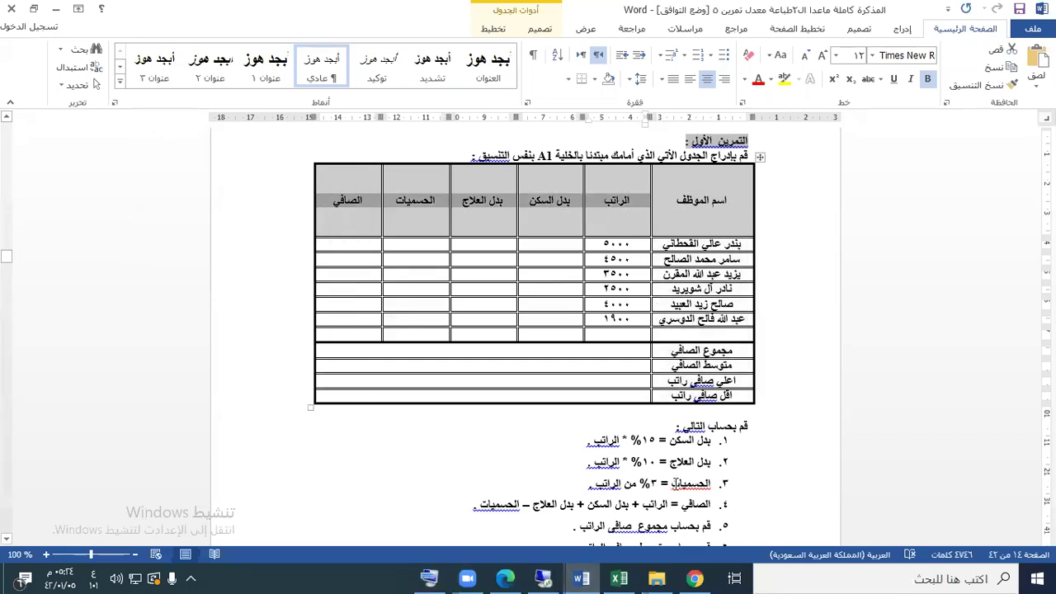
Step: Paste the copied headers into Excel at B1 with their source formatting and remove their bold
click(619, 577)
right_click(824, 180)
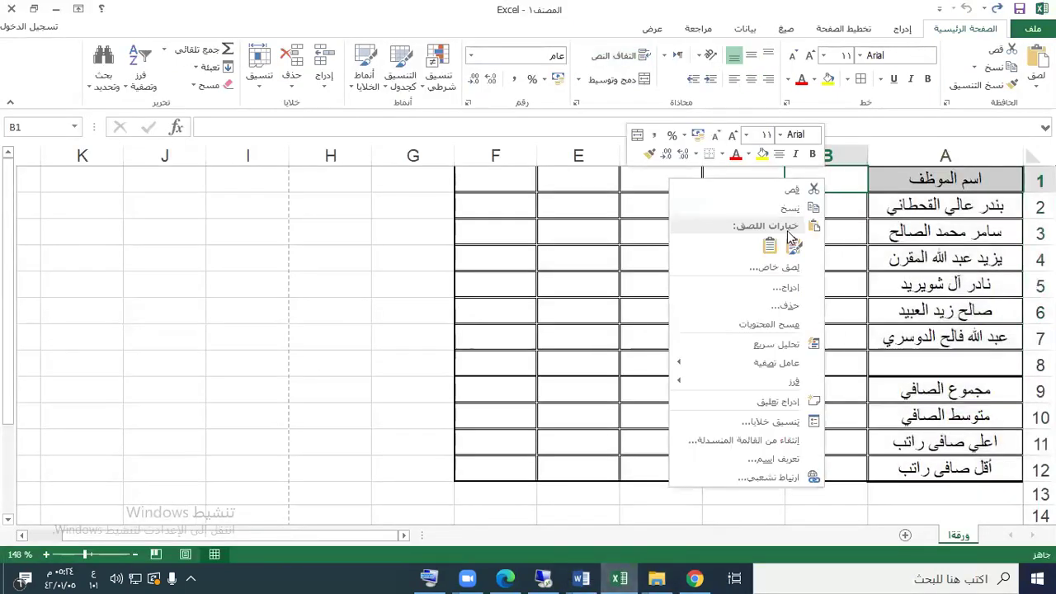
click(789, 248)
click(927, 78)
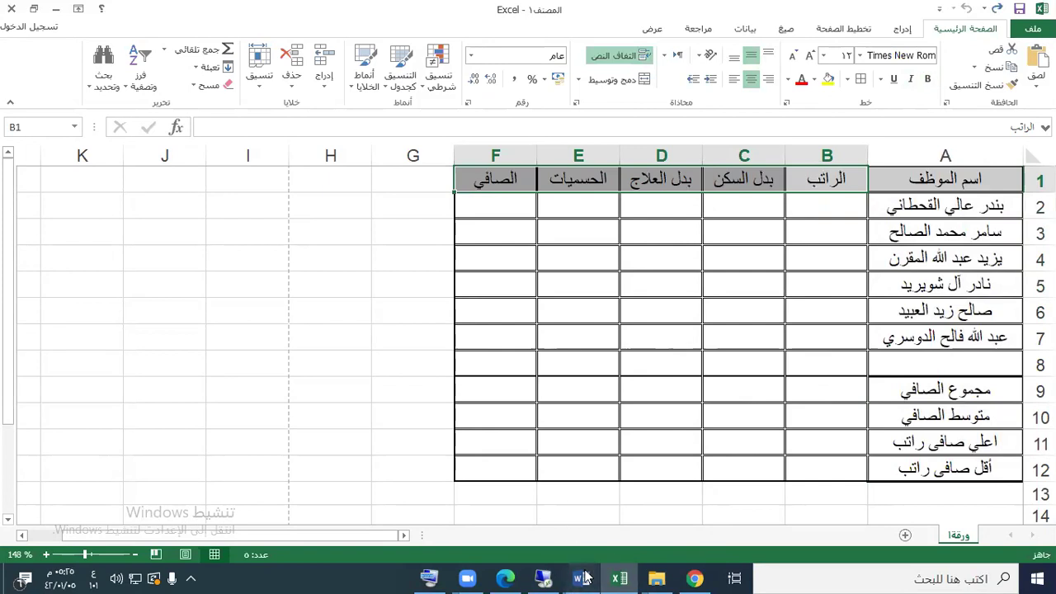
Step: Switch to the Word handout and copy the six salary values from the الراتب column
mouse_move(581, 577)
click(543, 544)
drag(625, 246, 623, 324)
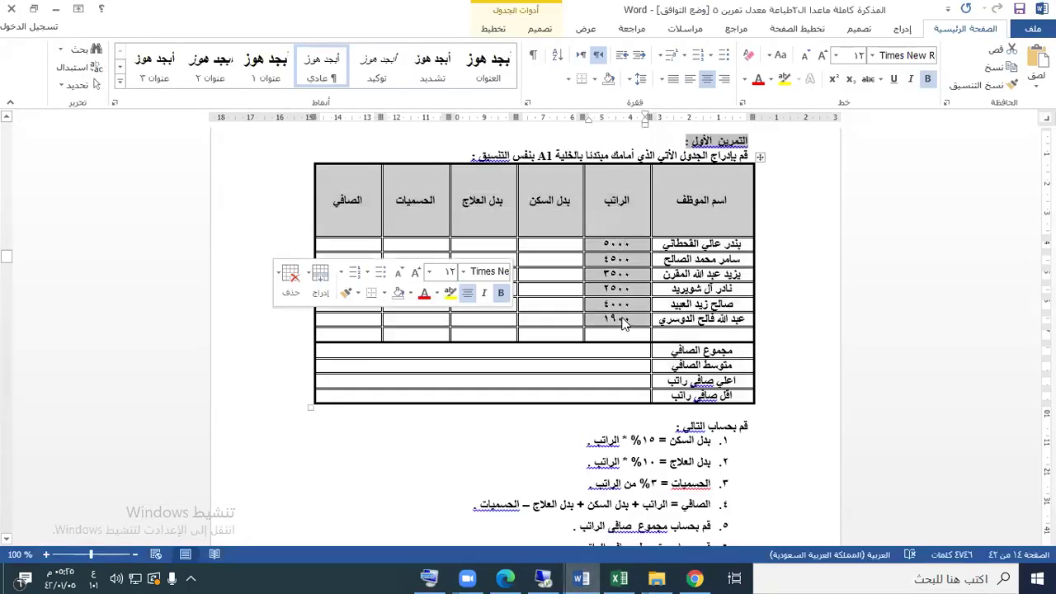
right_click(635, 267)
click(612, 295)
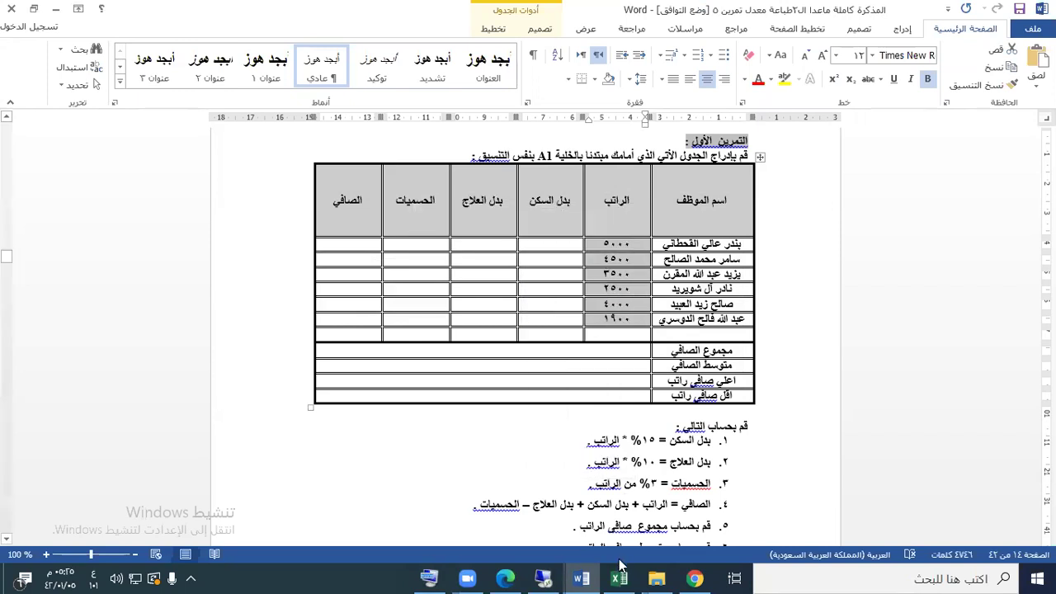
Step: Paste the copied salaries into Excel at B2 with their source formatting and remove their bold
click(618, 577)
right_click(816, 206)
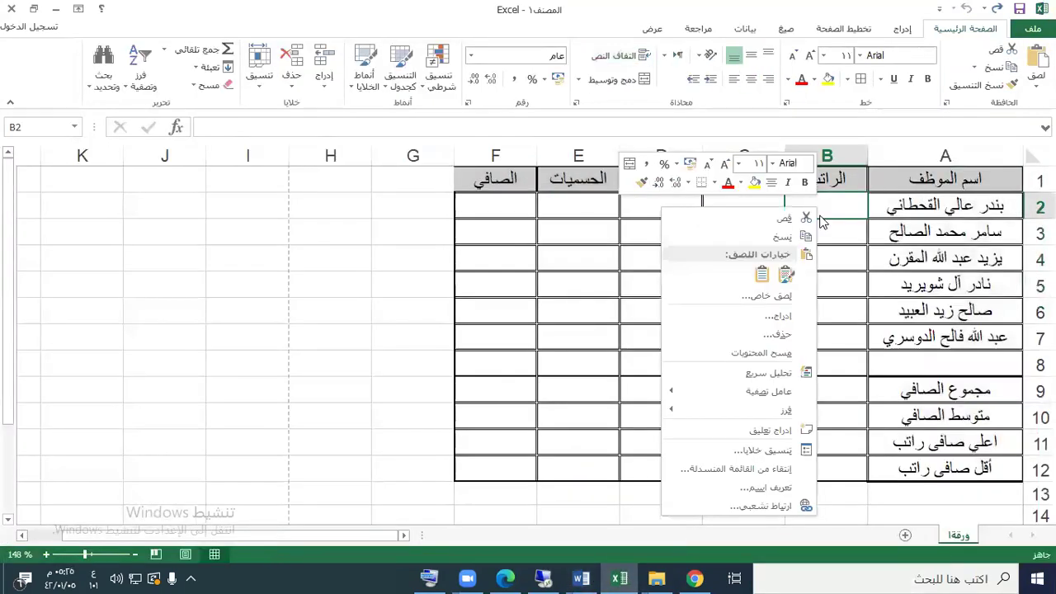
click(785, 275)
click(927, 79)
click(833, 315)
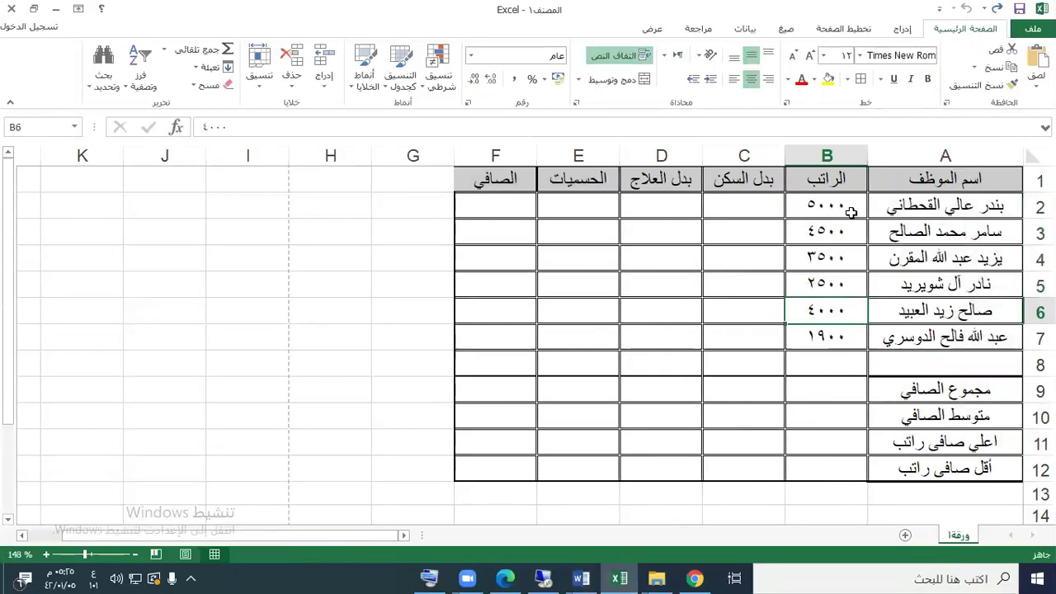
Step: Set the font size of the whole table, A1:F12, to 14
drag(912, 180, 487, 466)
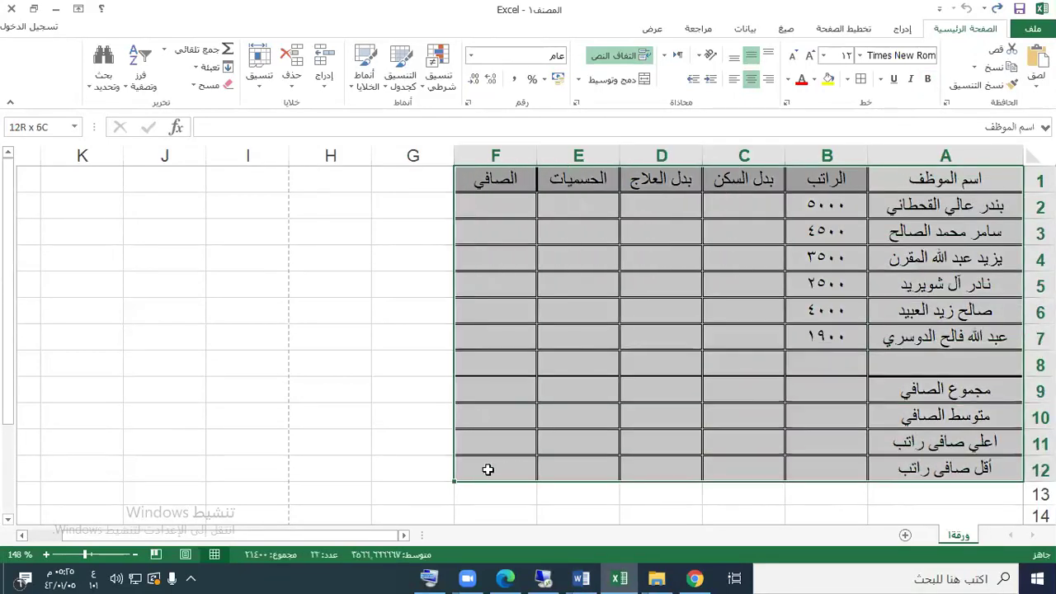
click(824, 55)
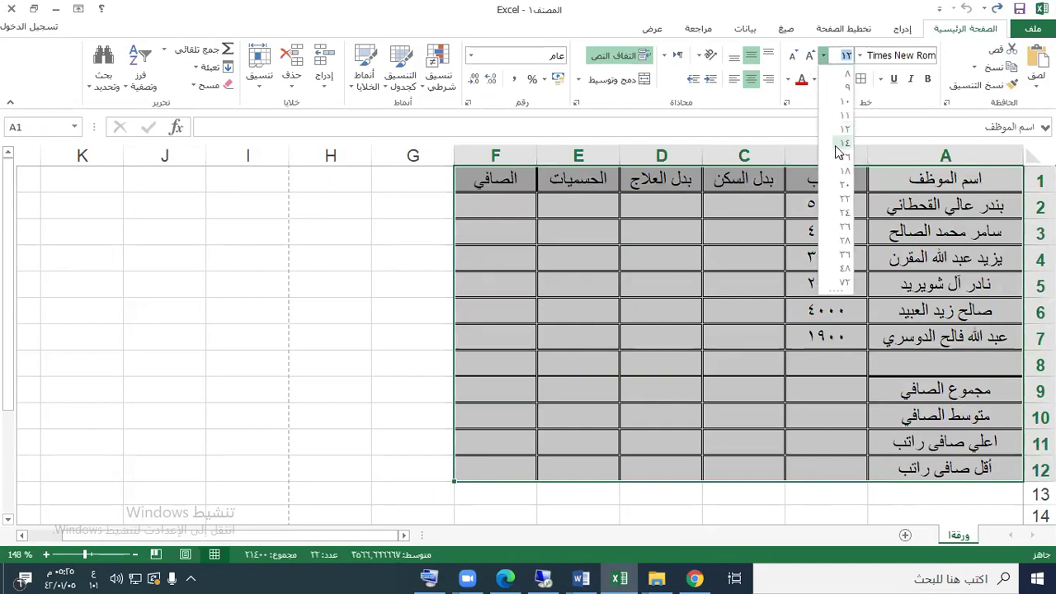
click(834, 142)
click(893, 242)
Step: Widen columns A through F so the enlarged text has more room, and reduce the sheet's zoom to 130%
drag(870, 155, 842, 155)
drag(773, 155, 759, 156)
drag(678, 155, 647, 156)
drag(565, 159, 551, 157)
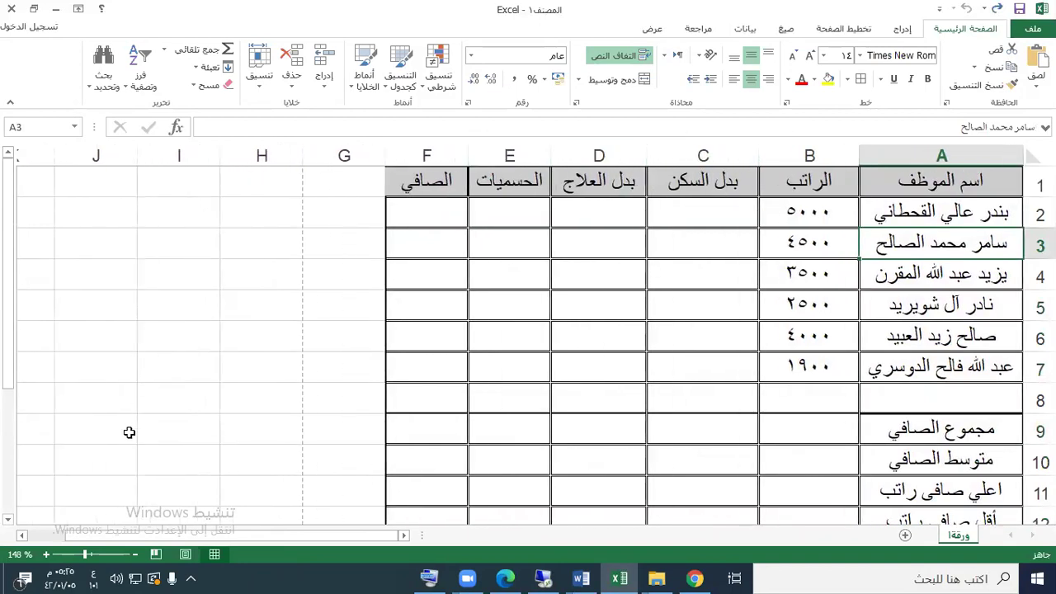
click(138, 554)
click(138, 554)
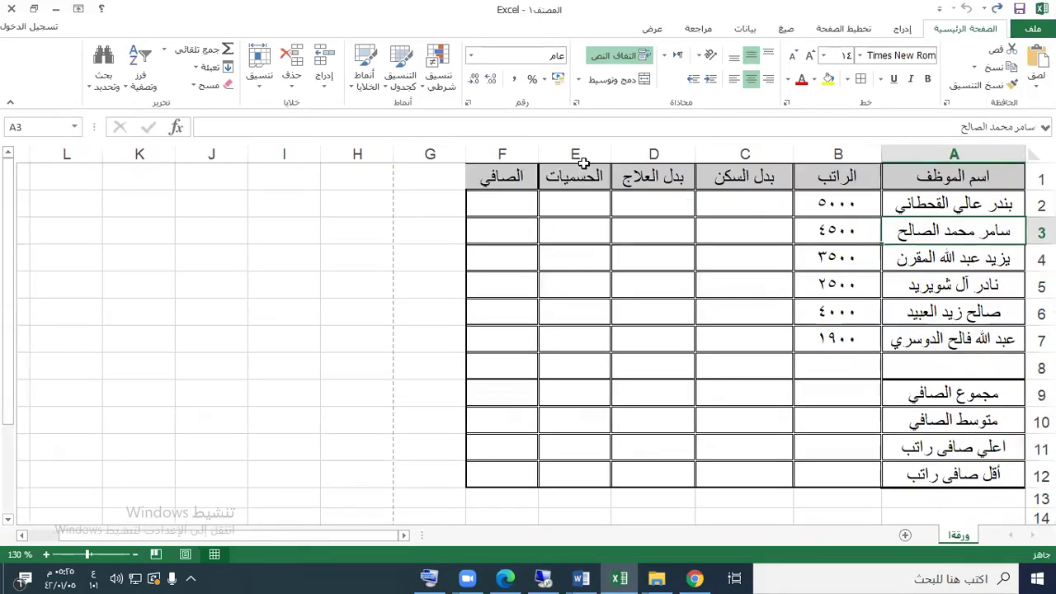
drag(538, 154, 521, 155)
mouse_move(449, 155)
mouse_down()
mouse_move(393, 156)
mouse_move(439, 160)
mouse_up()
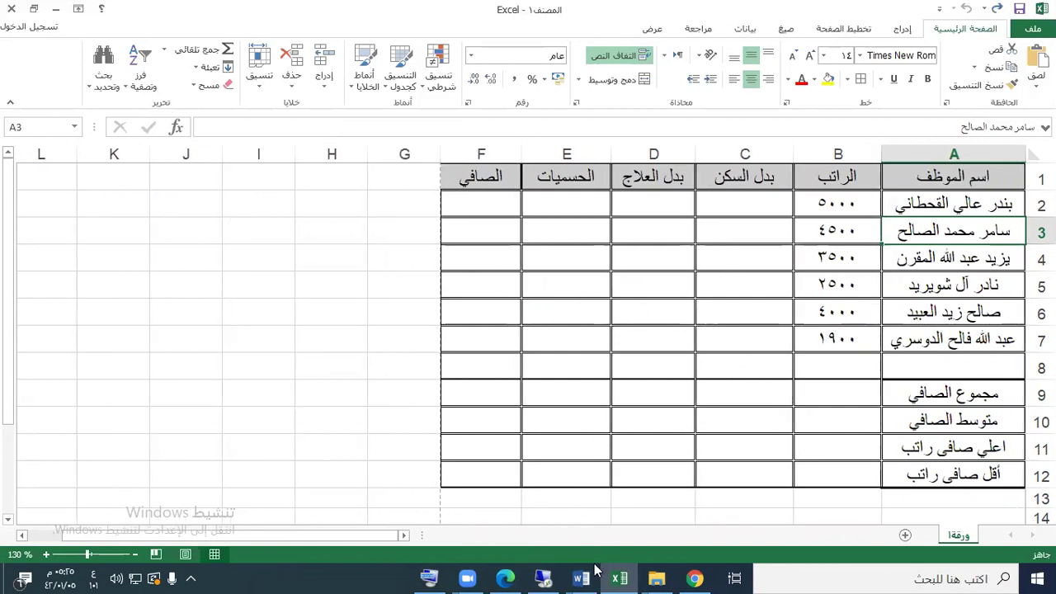
Step: Check the summary rows in the Word handout, and merge and center B12:F12 and B11:F11 in Excel to match
mouse_move(580, 577)
click(549, 537)
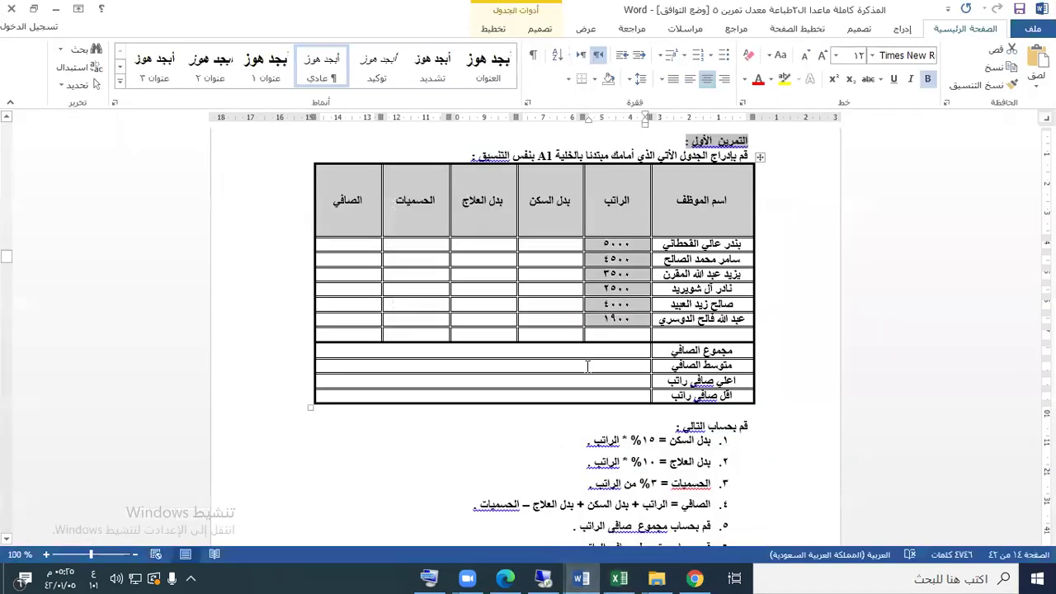
click(630, 350)
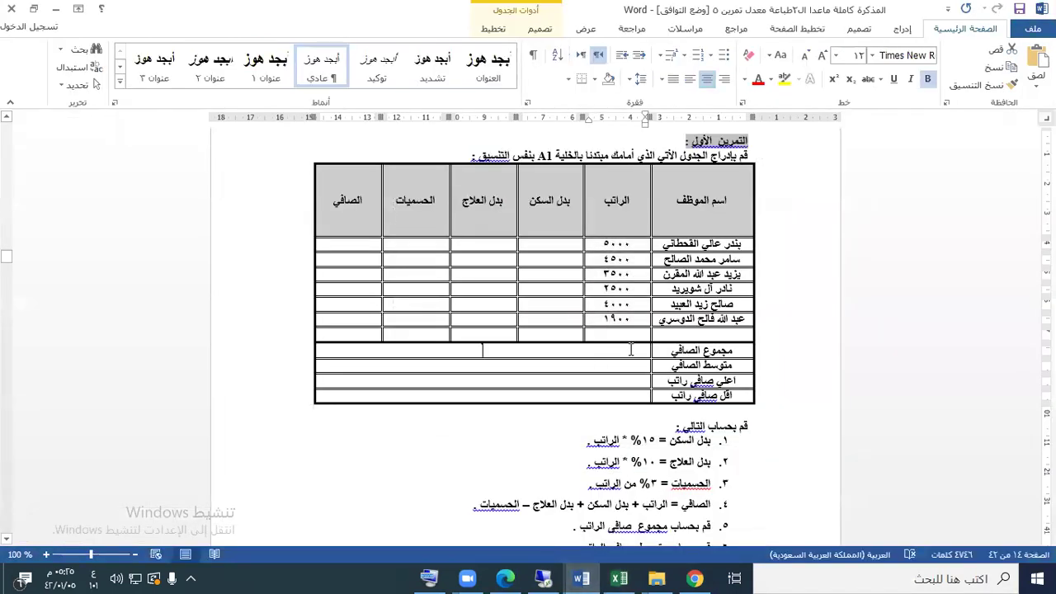
click(642, 397)
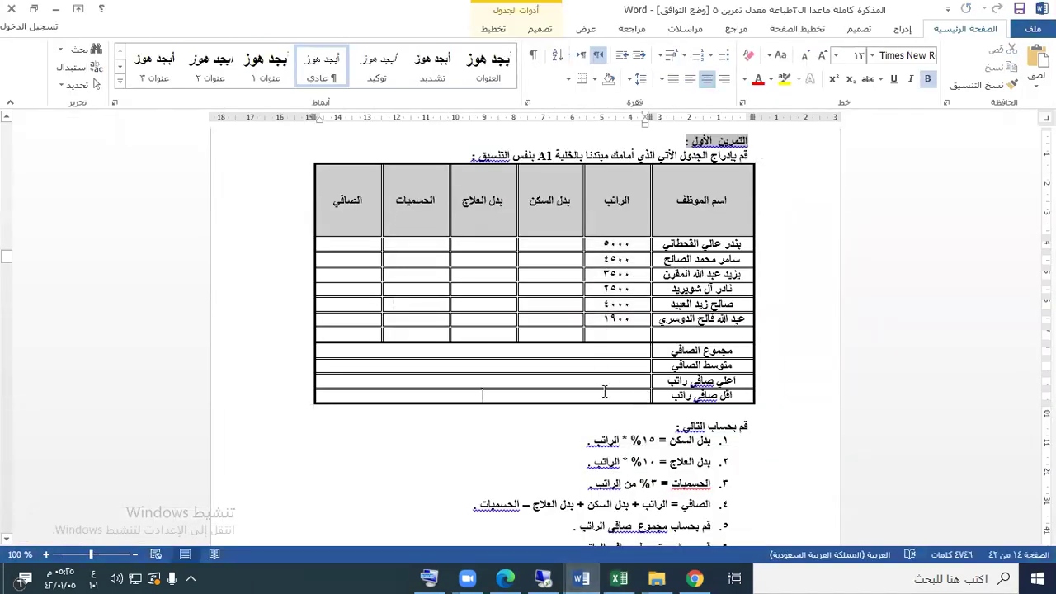
click(615, 350)
click(619, 373)
click(619, 578)
click(809, 480)
drag(809, 480, 486, 477)
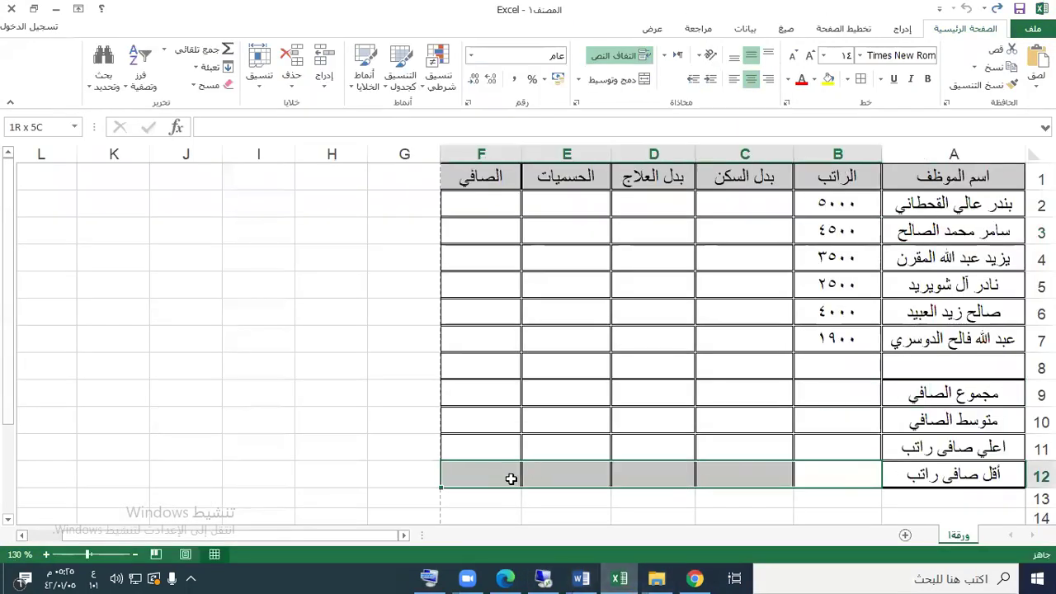
click(625, 80)
drag(829, 446, 501, 440)
click(624, 80)
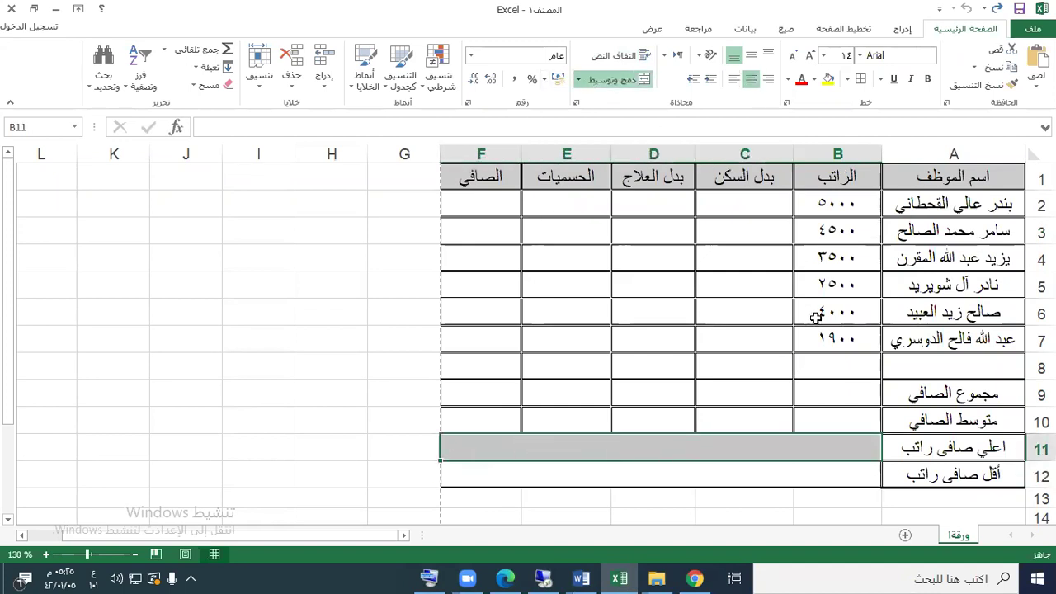
Step: Merge and center B10:F10 and B9:F9 beside the متوسط الصافي and مجموع الصافي labels
drag(836, 381, 568, 476)
drag(818, 427, 509, 416)
click(620, 82)
drag(833, 398, 482, 394)
click(618, 89)
click(705, 334)
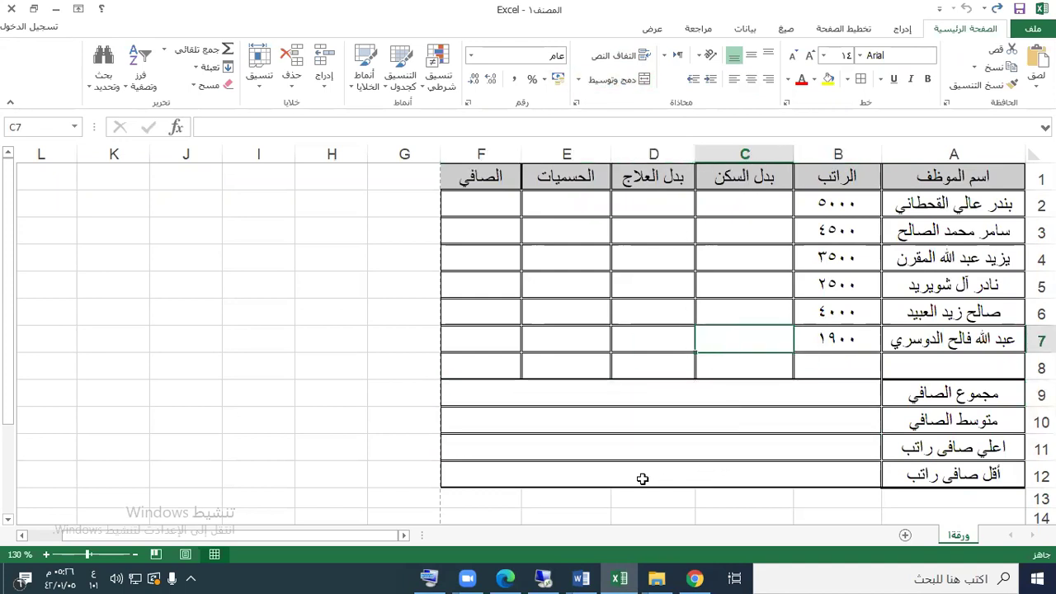
Step: Switch to the Word handout and examine the بدل السكن calculation in the list below the table
click(582, 576)
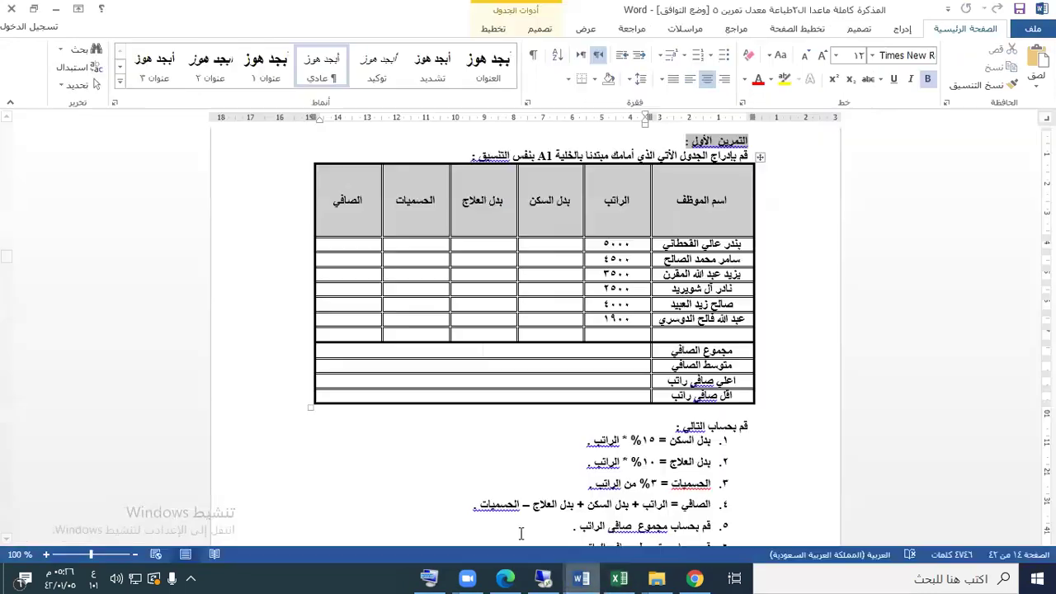
scroll(529, 362, down, 1)
scroll(392, 264, up, 1)
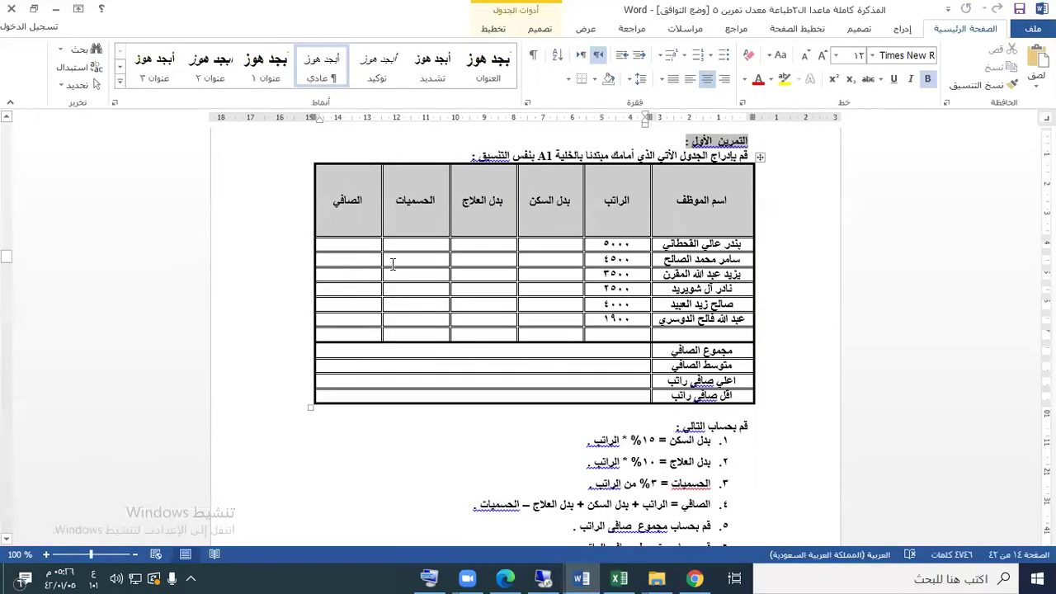
drag(696, 440, 602, 445)
click(620, 445)
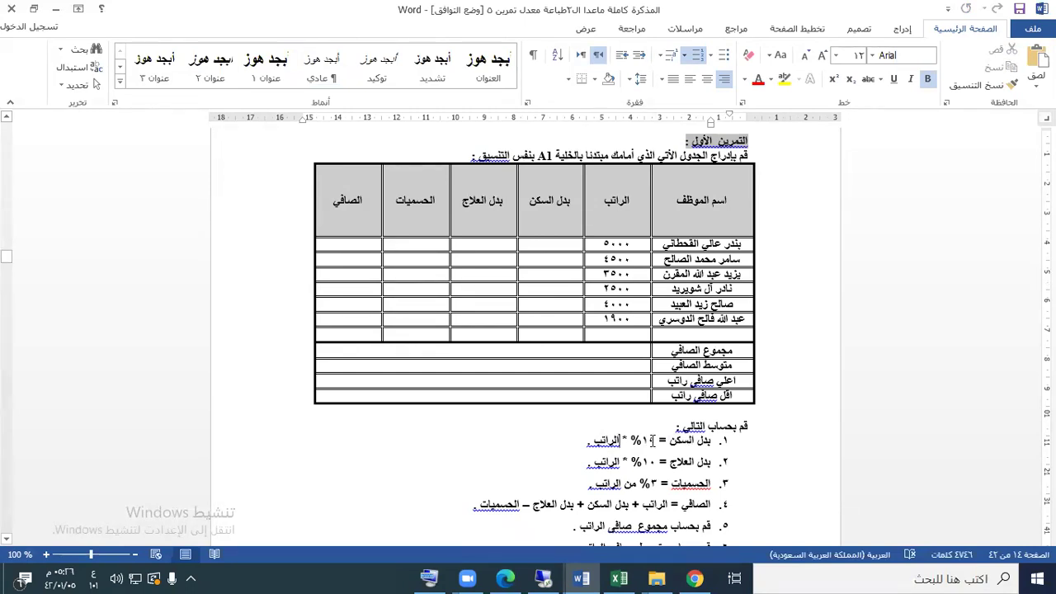
drag(667, 440, 618, 443)
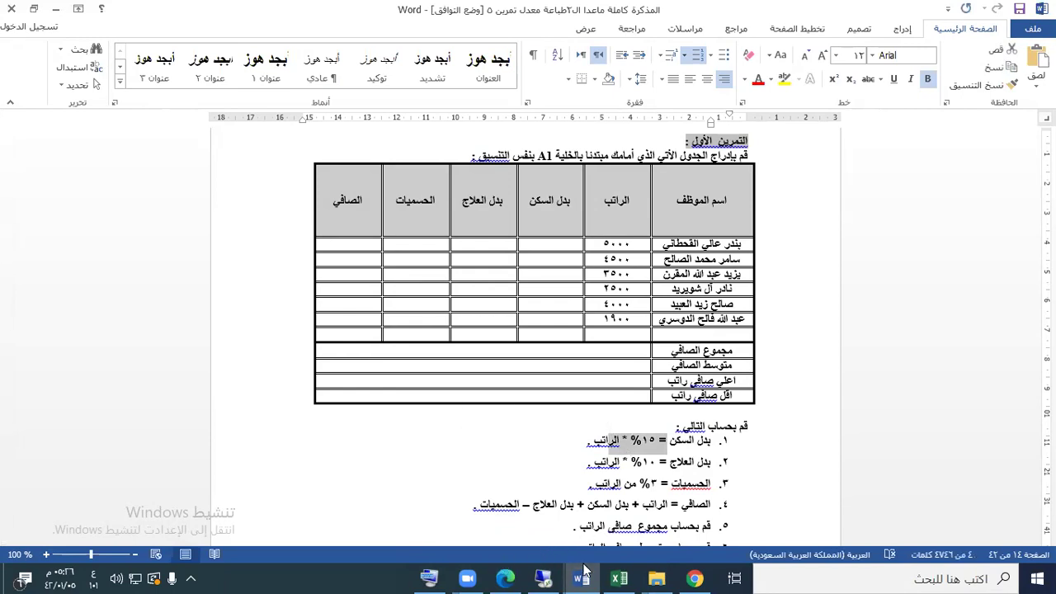
Step: Start the بدل السكن formula in Excel cell C2 with =15, checking it against the Word handout
click(619, 578)
click(747, 207)
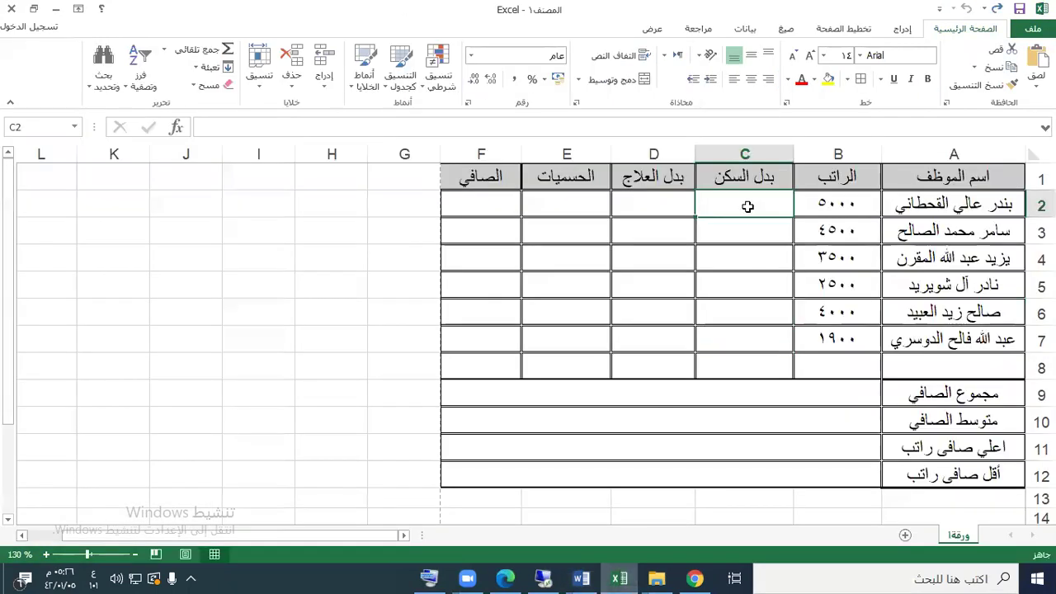
mouse_move(578, 574)
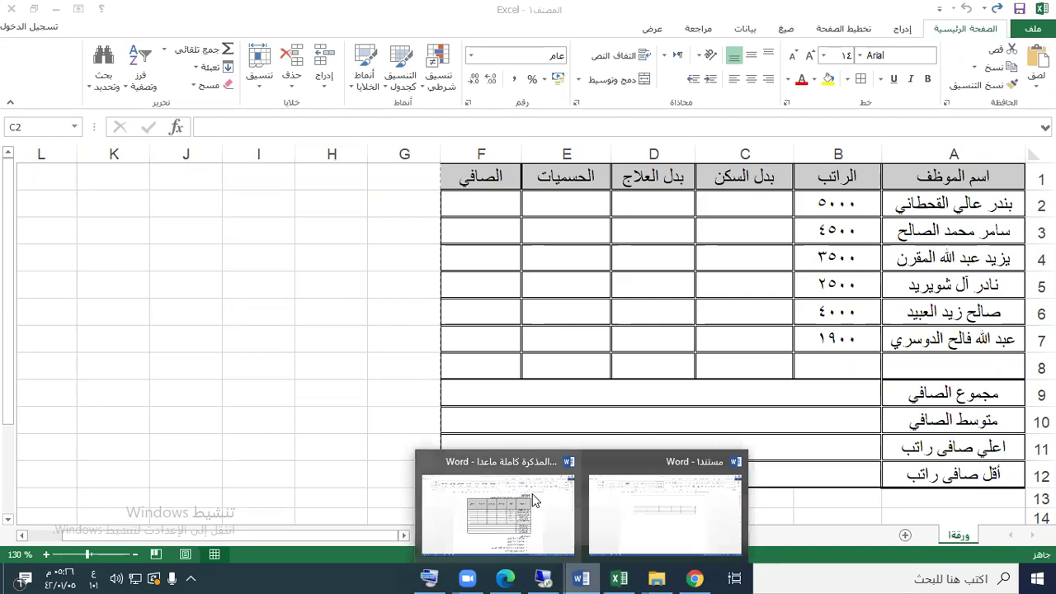
click(536, 501)
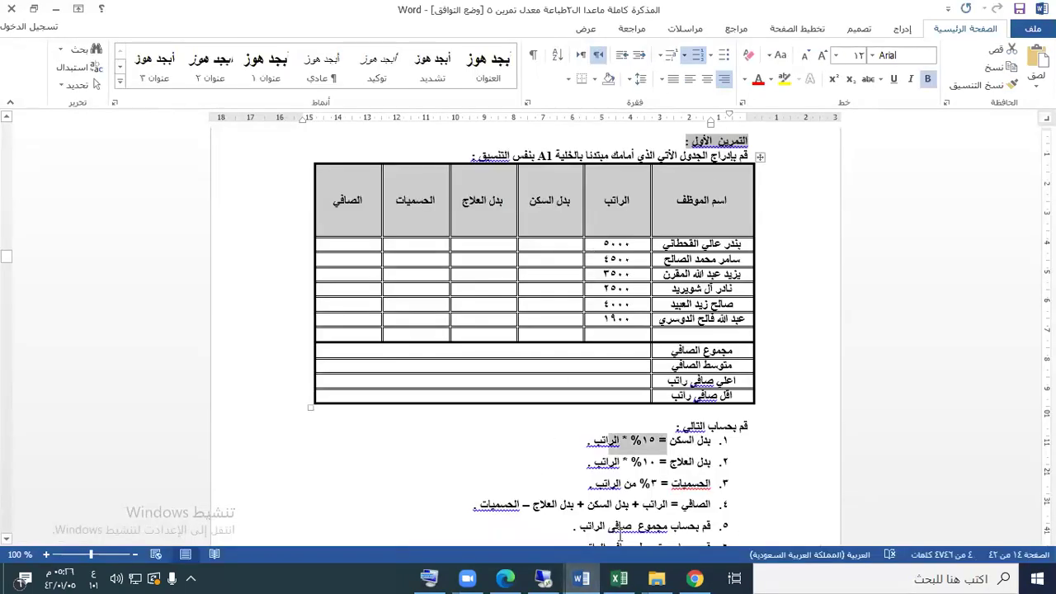
key(alt+Tab)
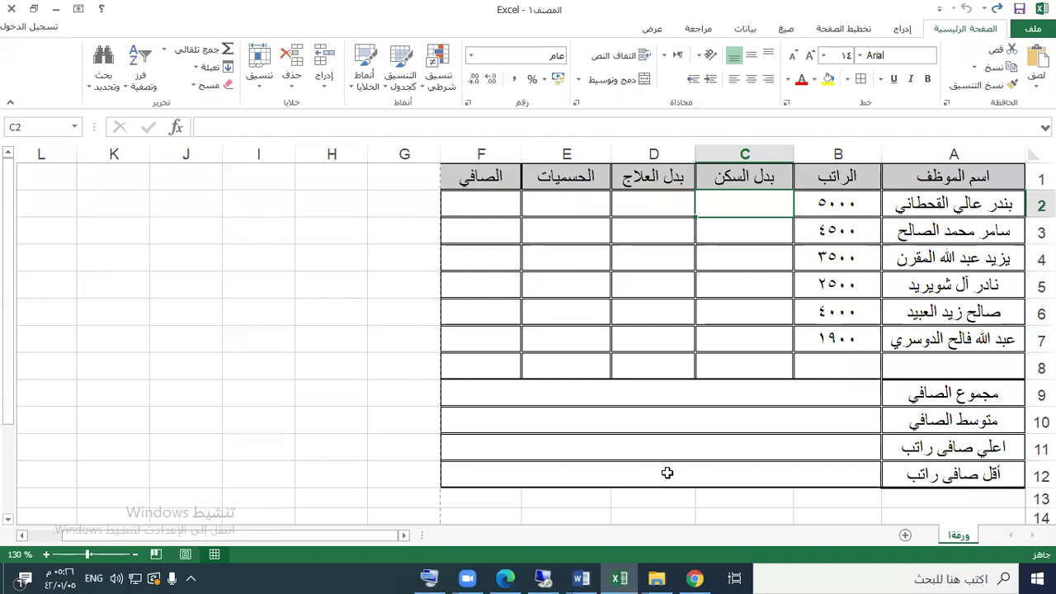
text(=)
key(alt+Tab)
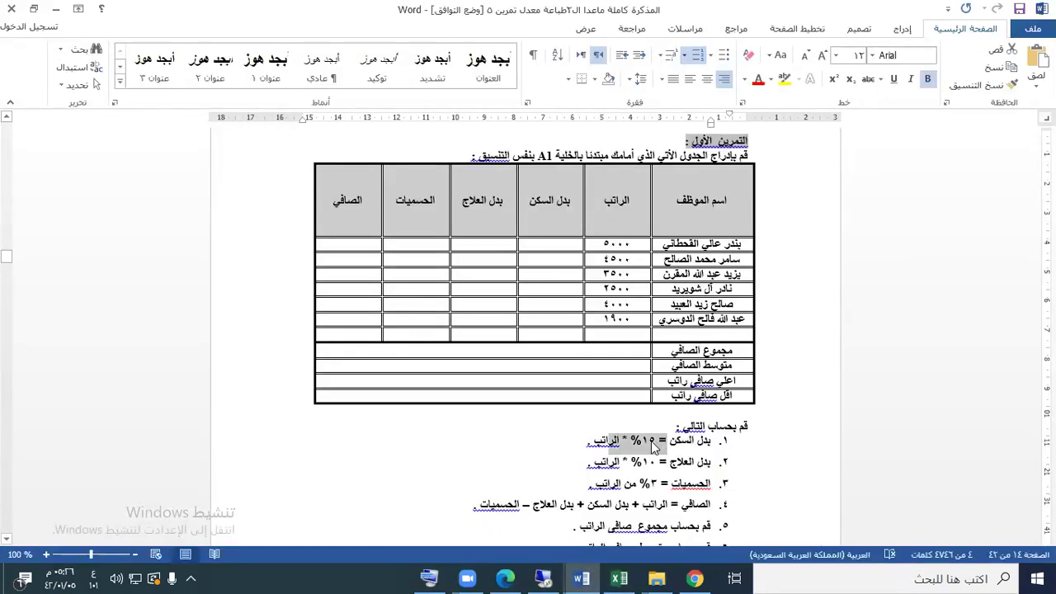
key(alt+Tab)
text(15)
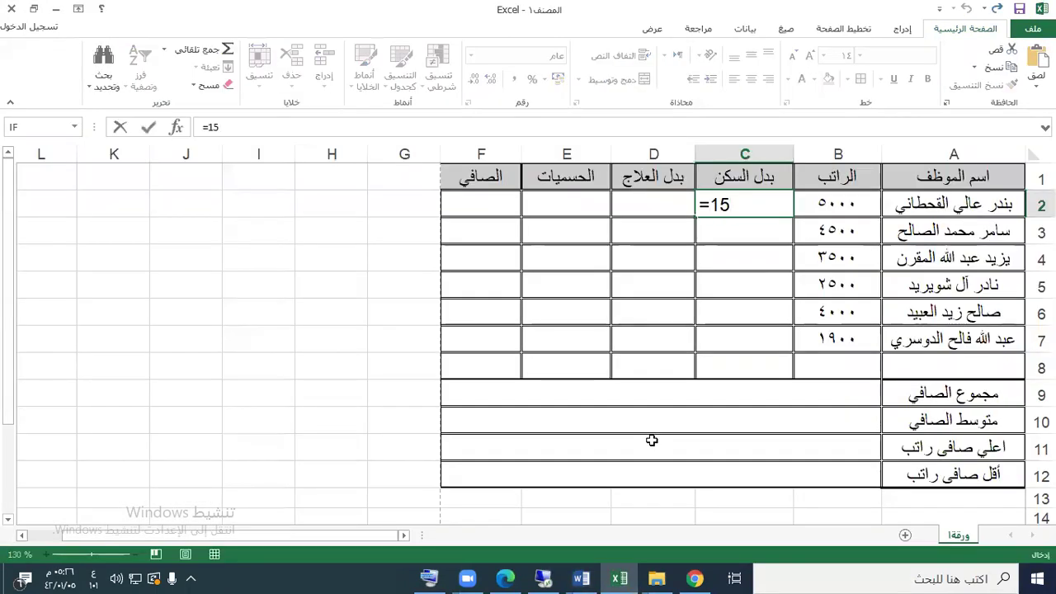
Step: Add a percent sign to the formula in C2 with the on-screen keyboard so it reads =15%
key(alt+shift)
key(alt+Tab)
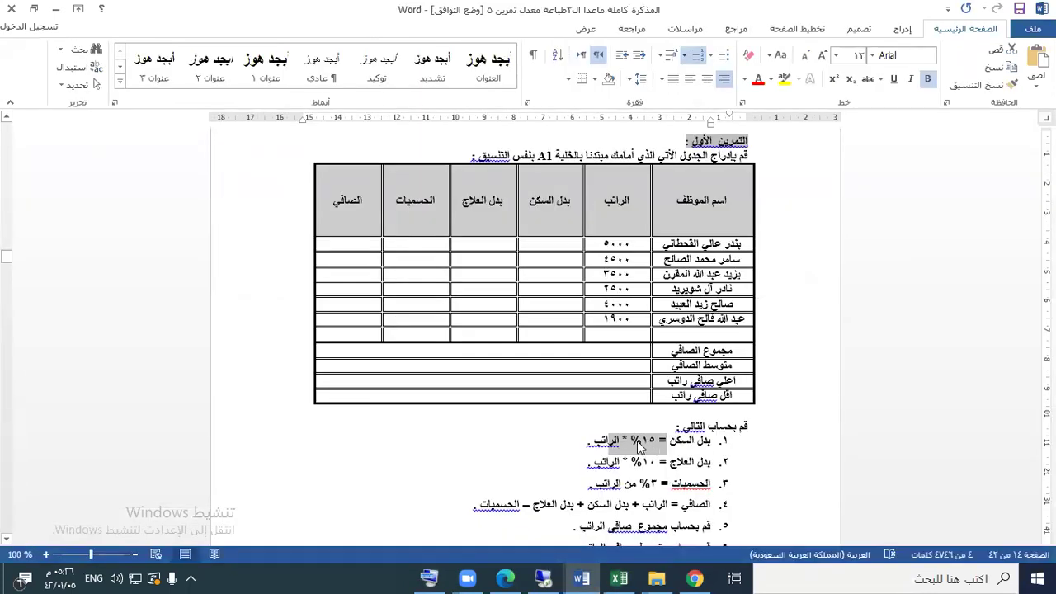
key(alt+Tab)
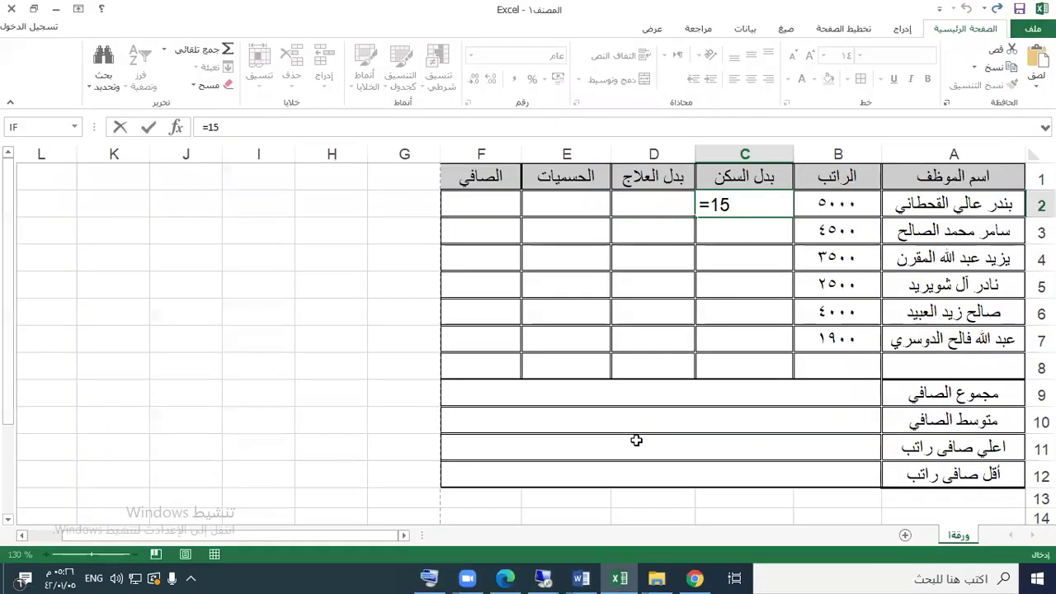
click(429, 578)
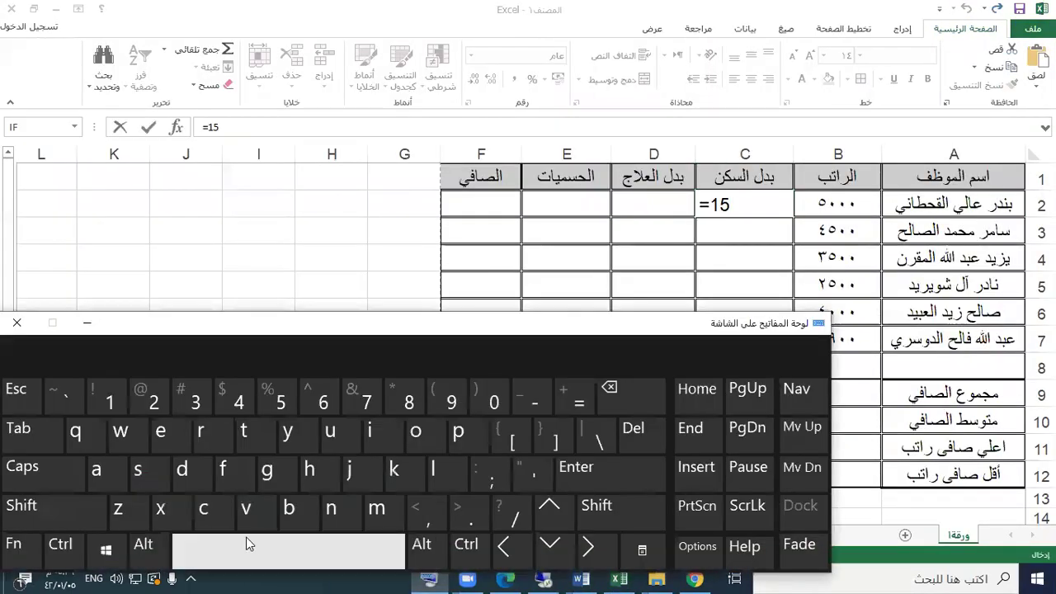
click(65, 510)
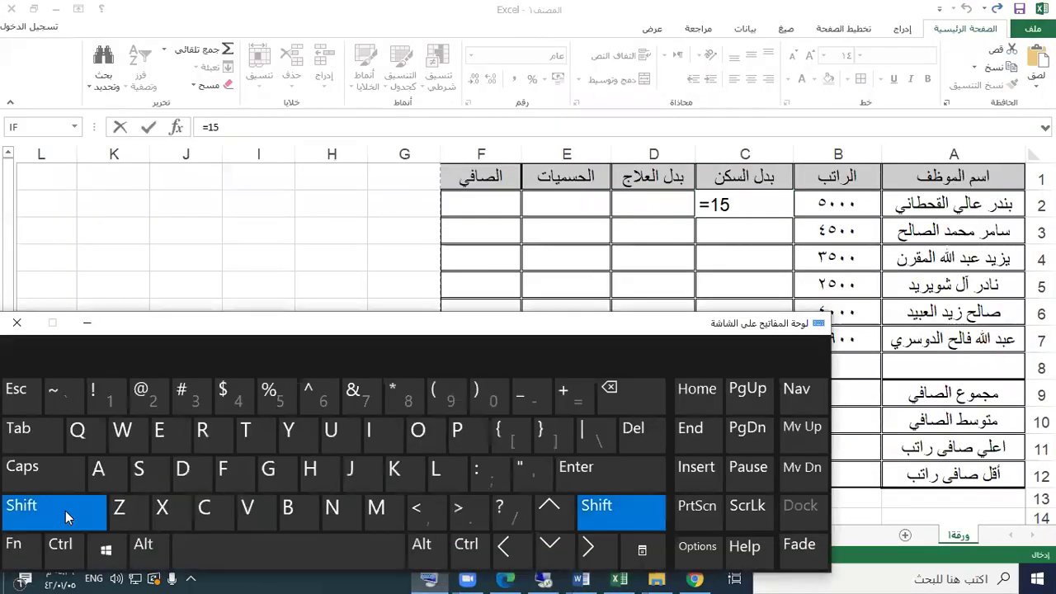
click(275, 404)
click(745, 202)
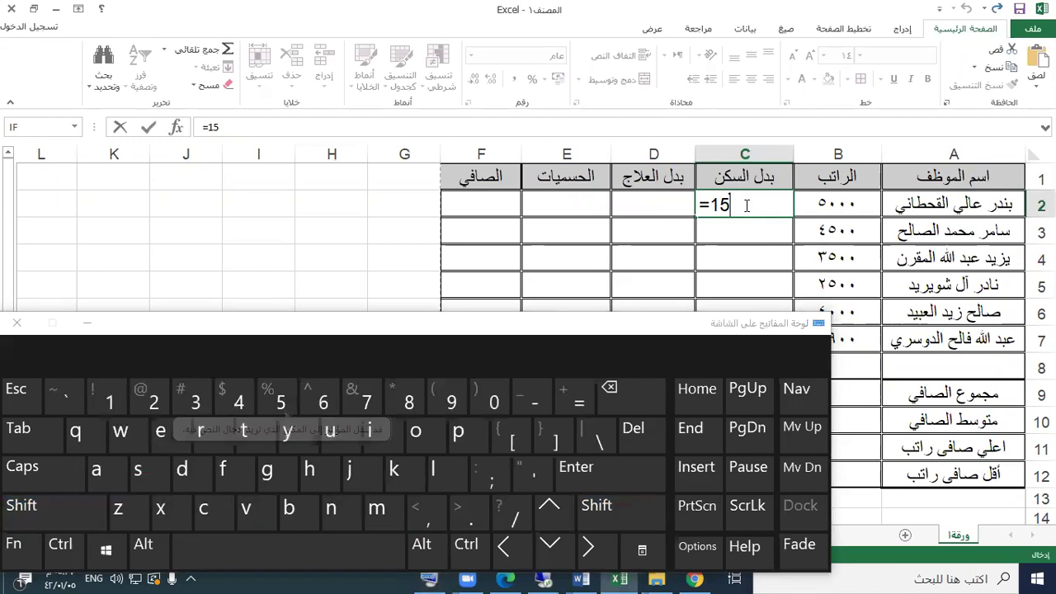
click(89, 507)
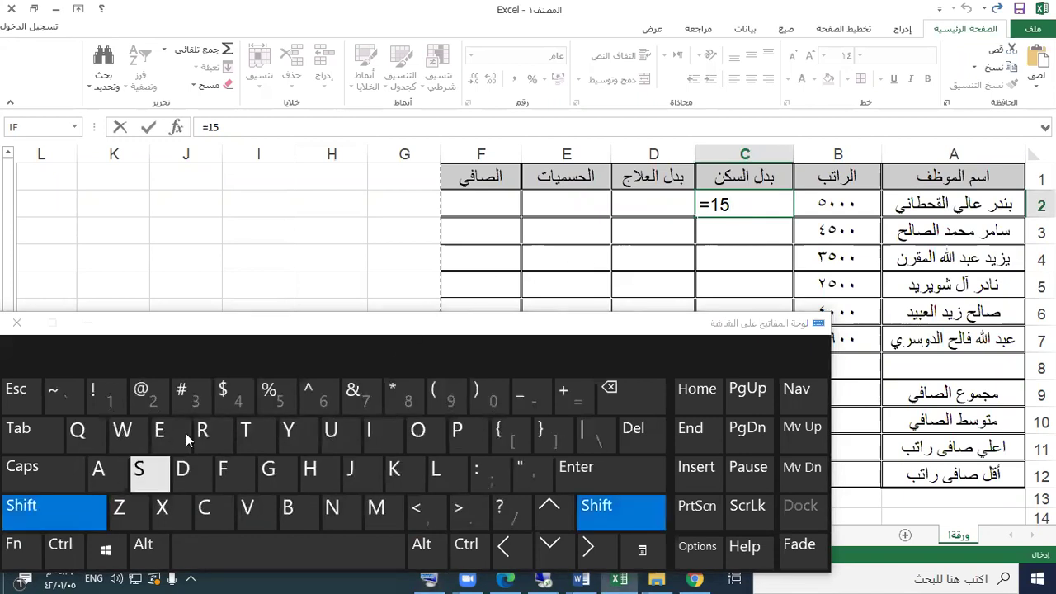
click(276, 397)
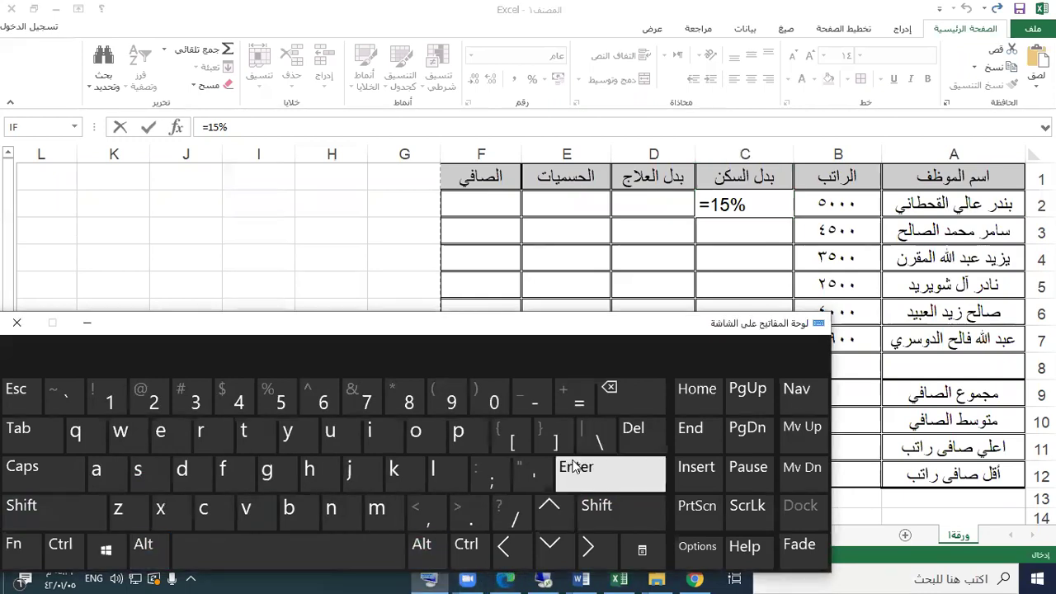
Step: Check the operator after 15% in the Word handout's بدل السكن calculation, bring up the on-screen keyboard, and return to Excel
key(alt+Tab)
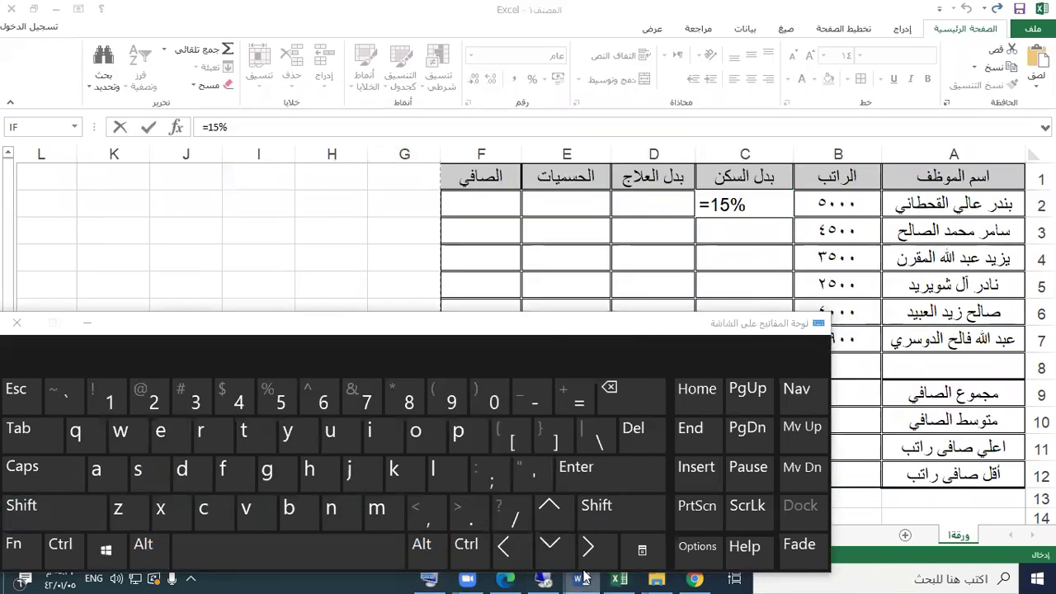
click(82, 323)
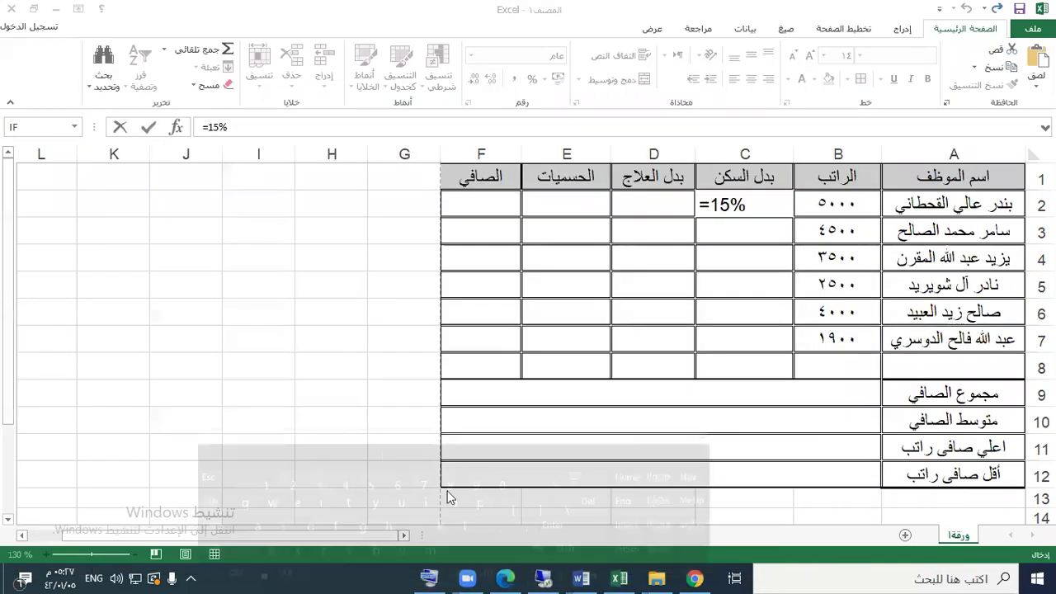
mouse_move(580, 577)
click(507, 553)
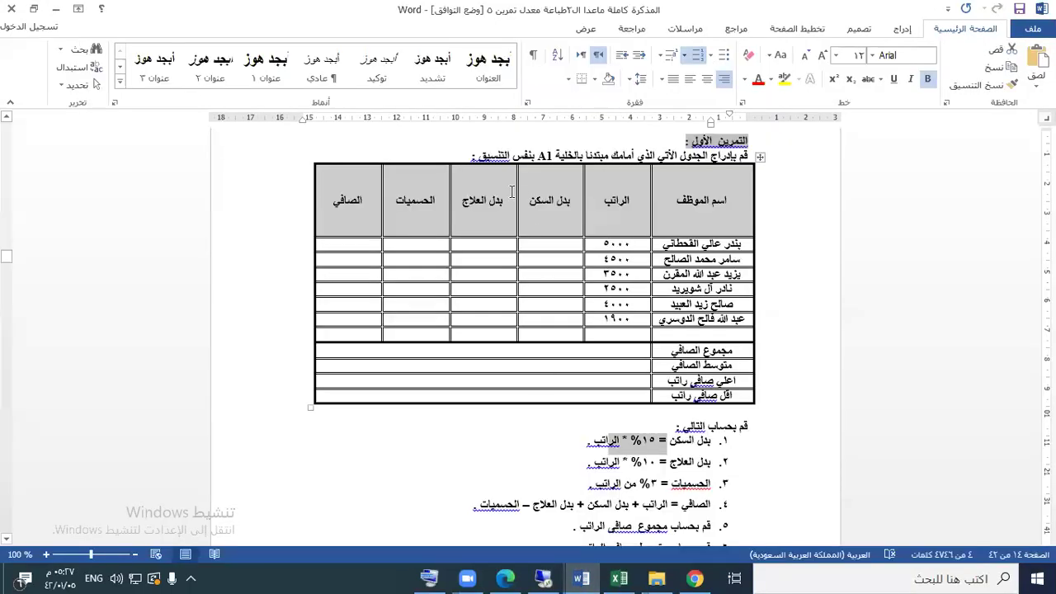
click(624, 440)
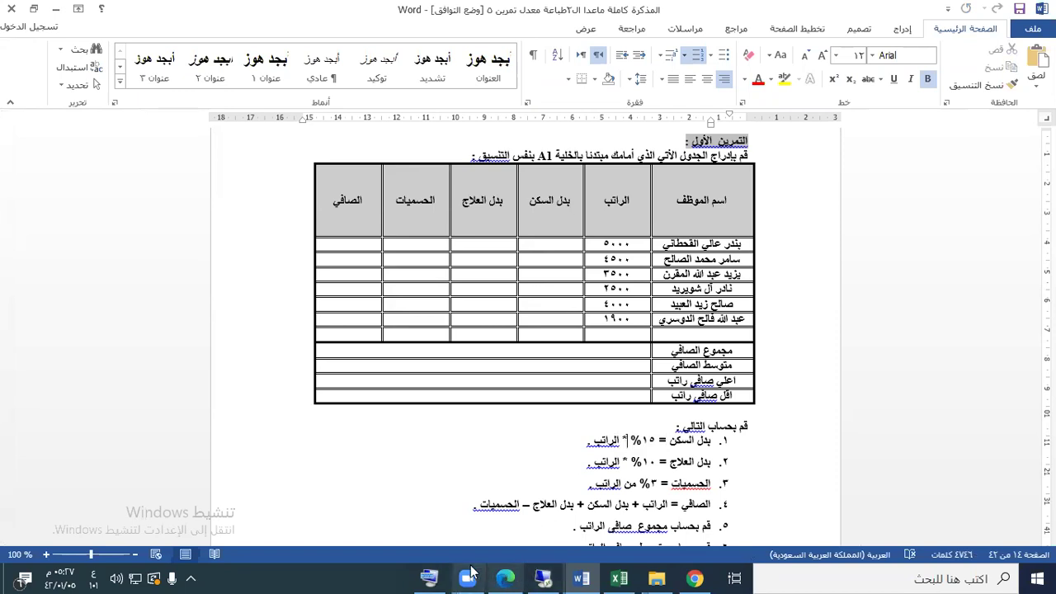
click(443, 577)
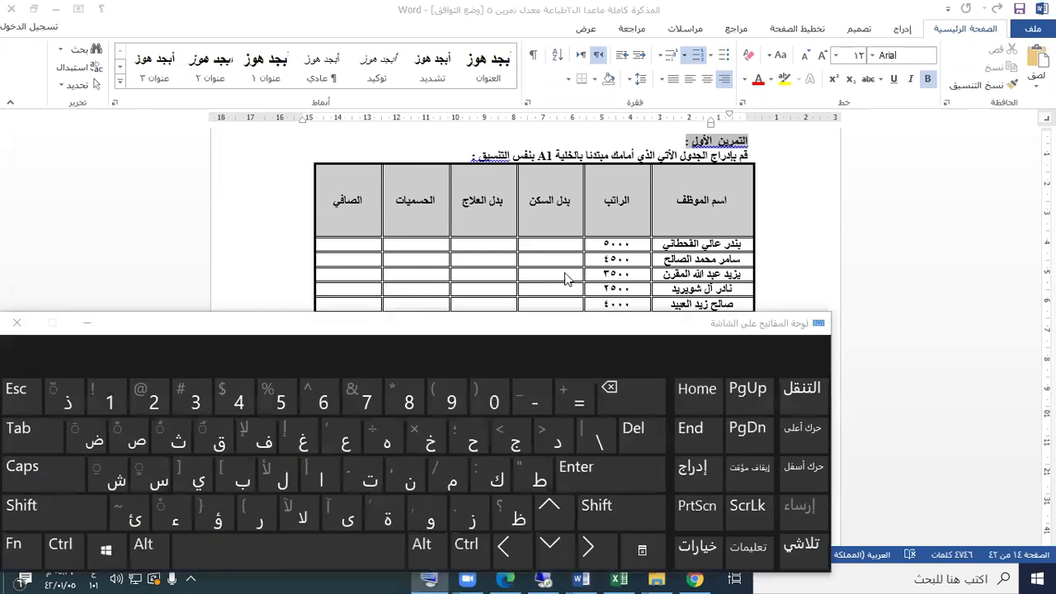
click(619, 579)
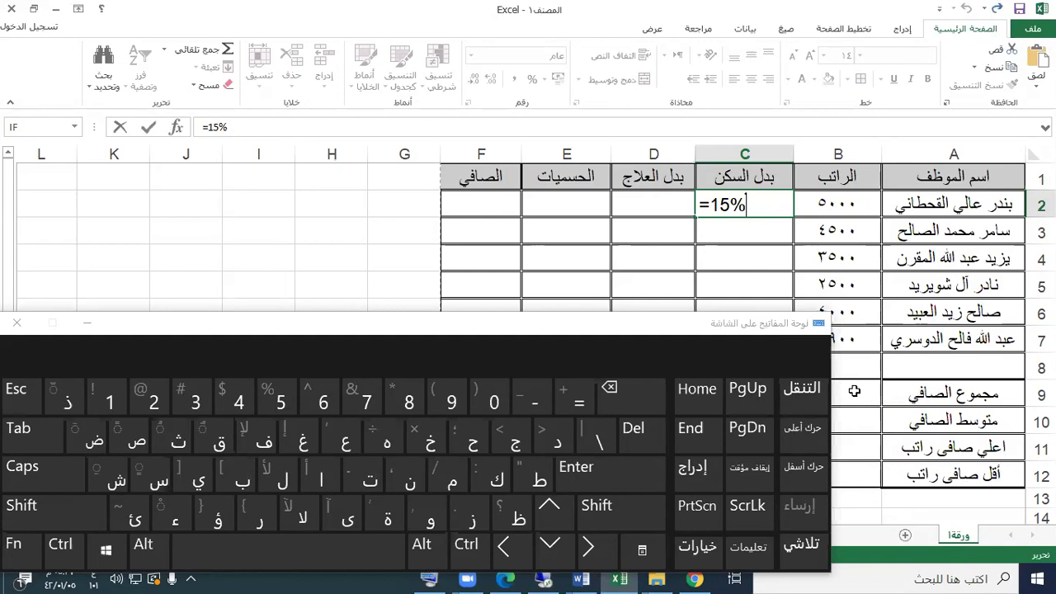
Step: Switch to WhatsApp Web in Chrome and look through the group info of the ادخال بيانات ومعالجةنصوص6 chat
click(695, 579)
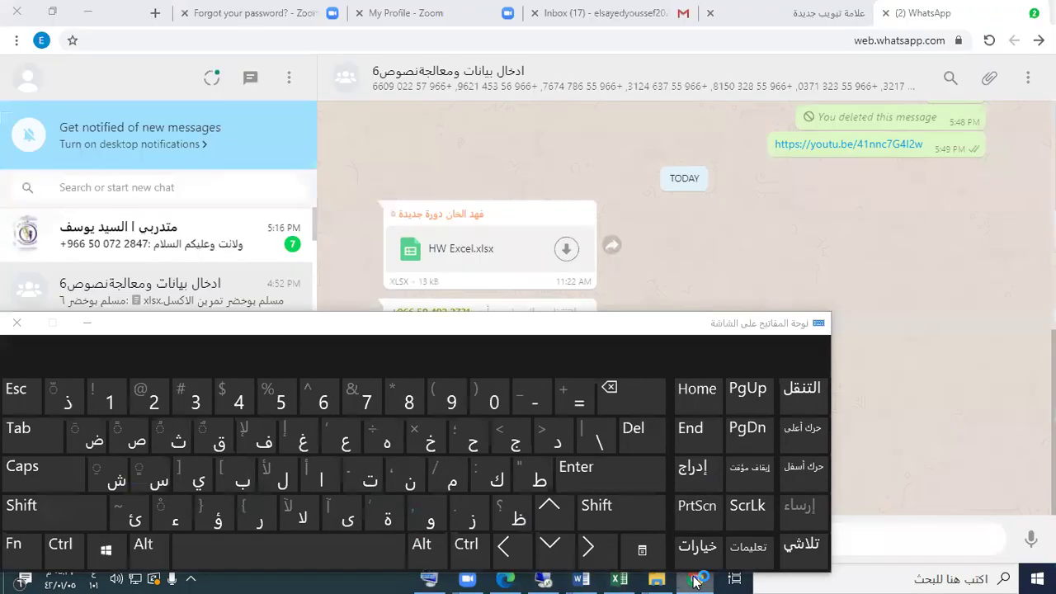
click(1028, 78)
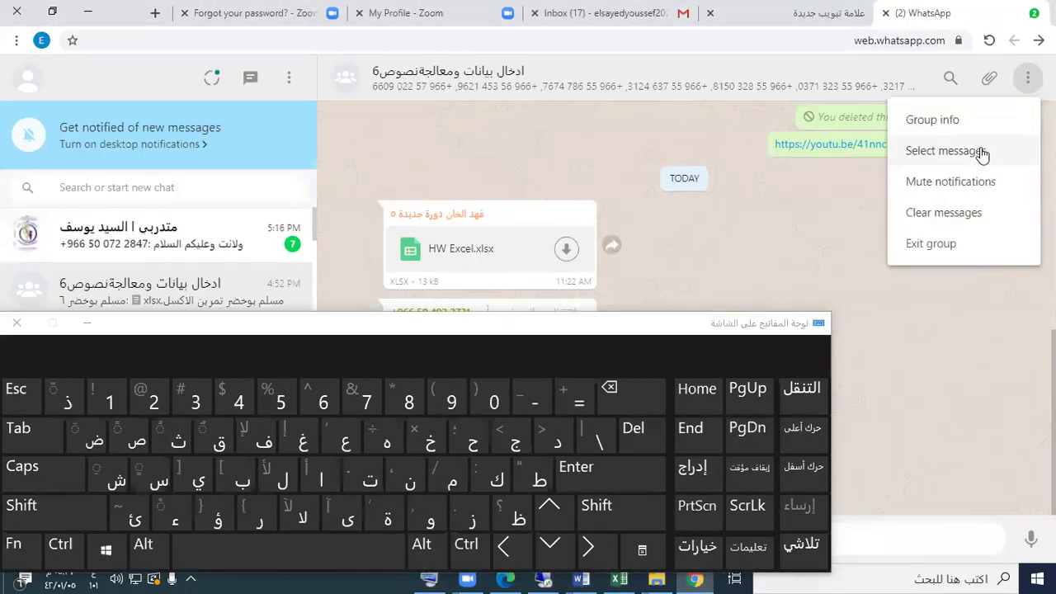
click(966, 122)
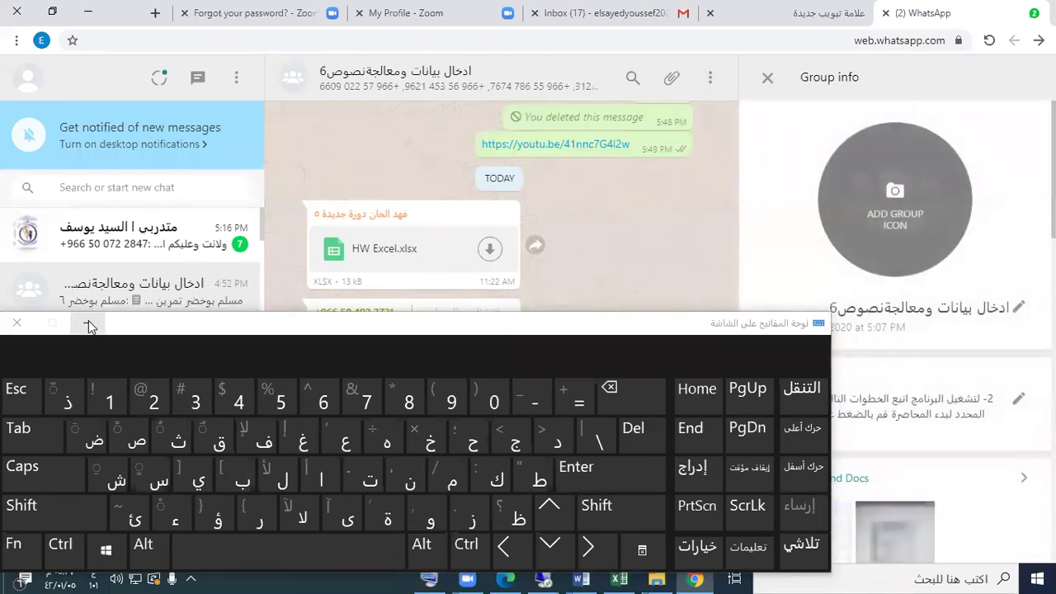
click(87, 323)
scroll(889, 392, down, 5)
scroll(889, 392, up, 2)
scroll(889, 394, down, 7)
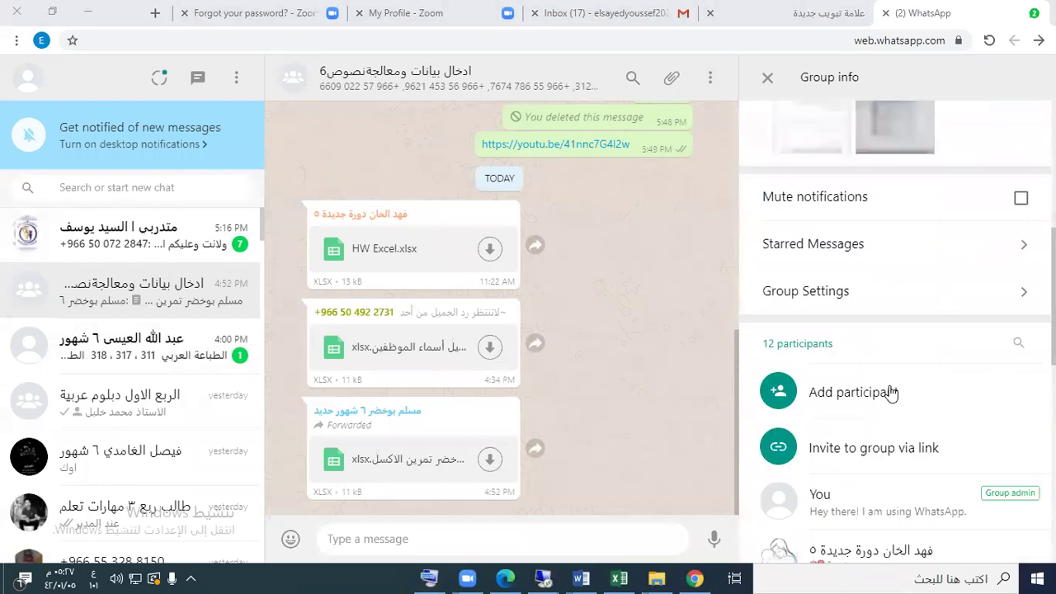
scroll(890, 394, down, 2)
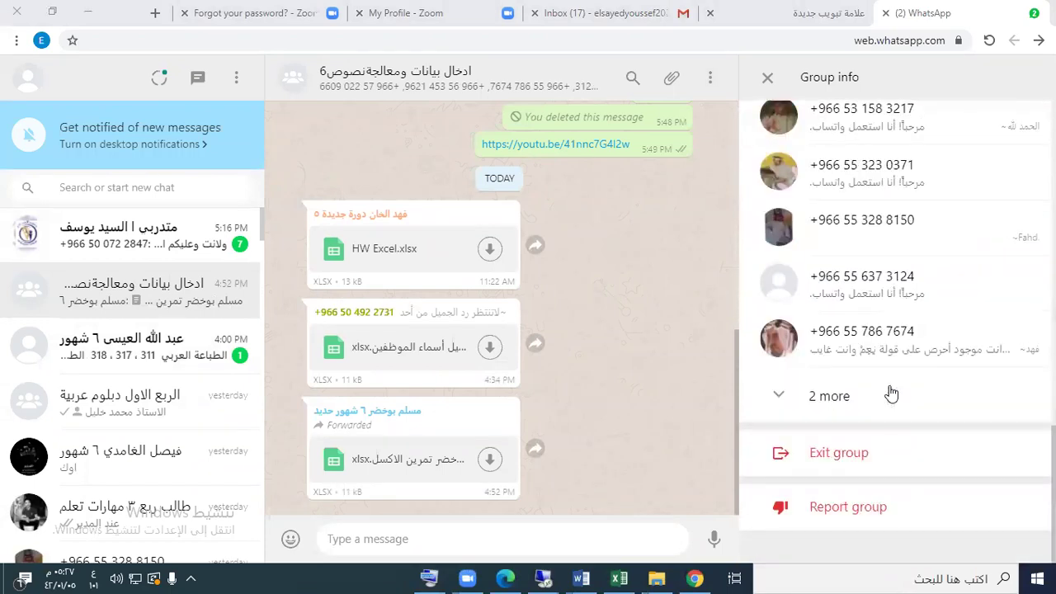
scroll(891, 393, up, 10)
scroll(849, 386, down, 1)
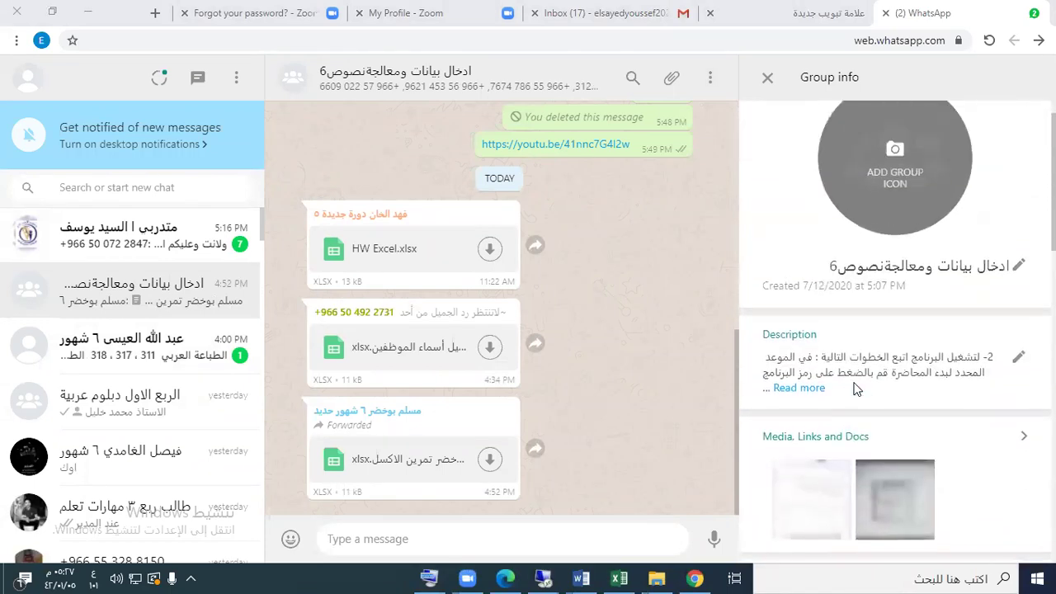
scroll(855, 388, up, 1)
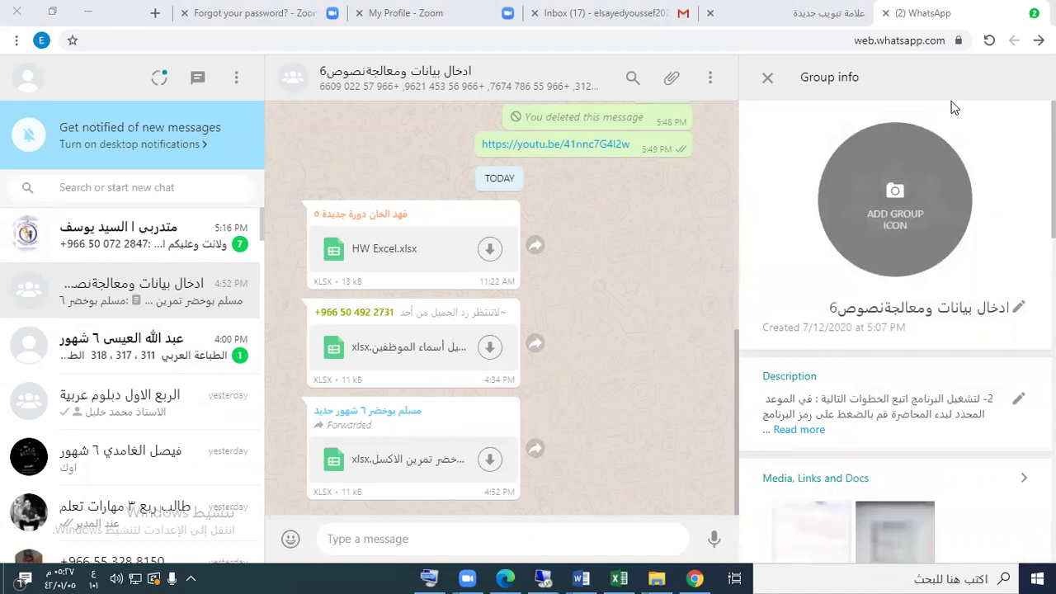
scroll(618, 264, up, 5)
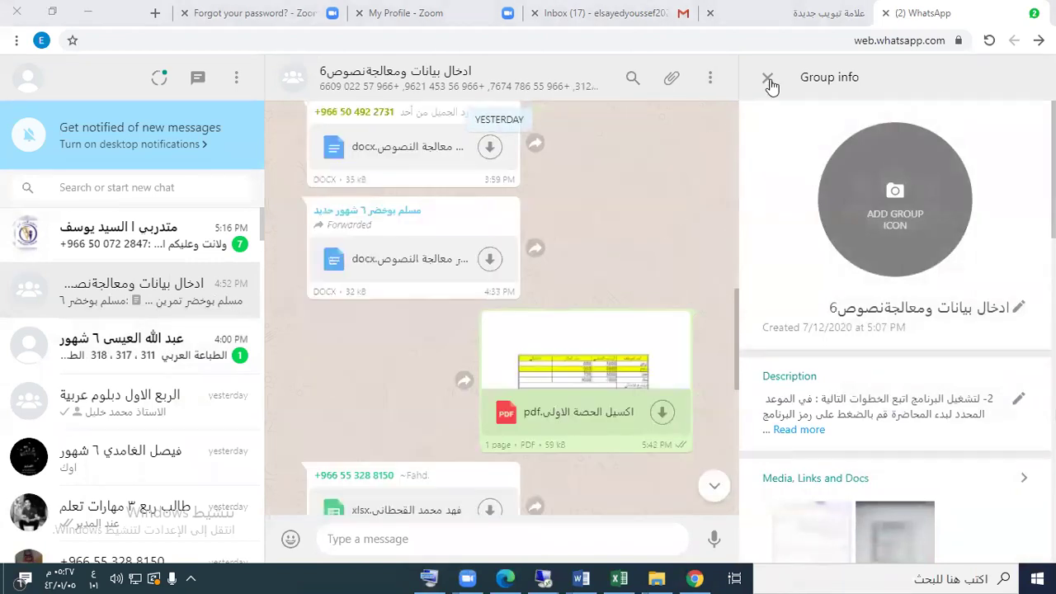
key(Escape)
Step: Search the WhatsApp group's message history back to July 2020 for shared material
click(1027, 80)
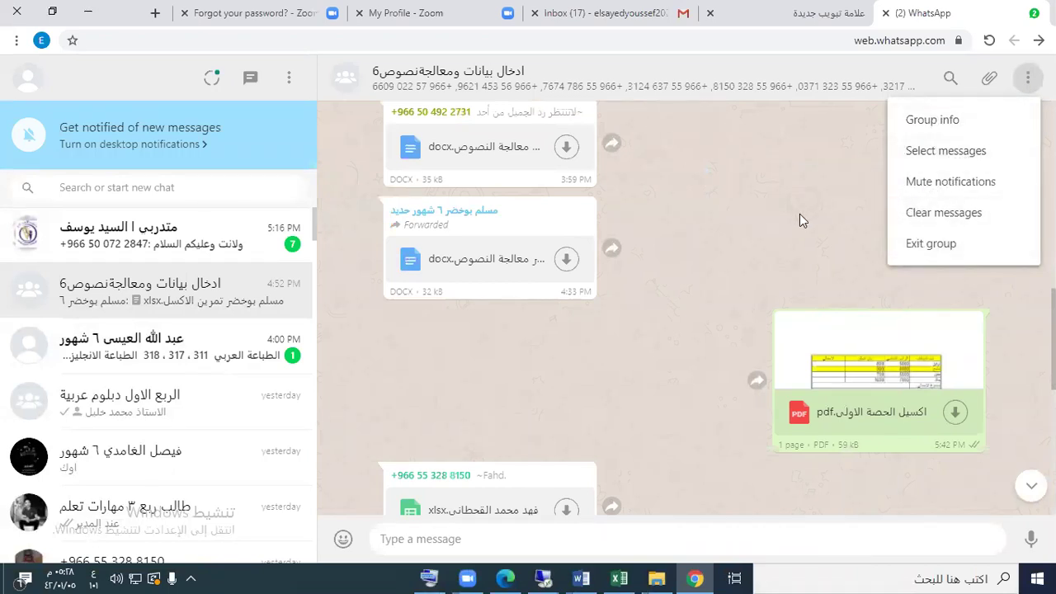
click(786, 240)
scroll(785, 240, up, 10)
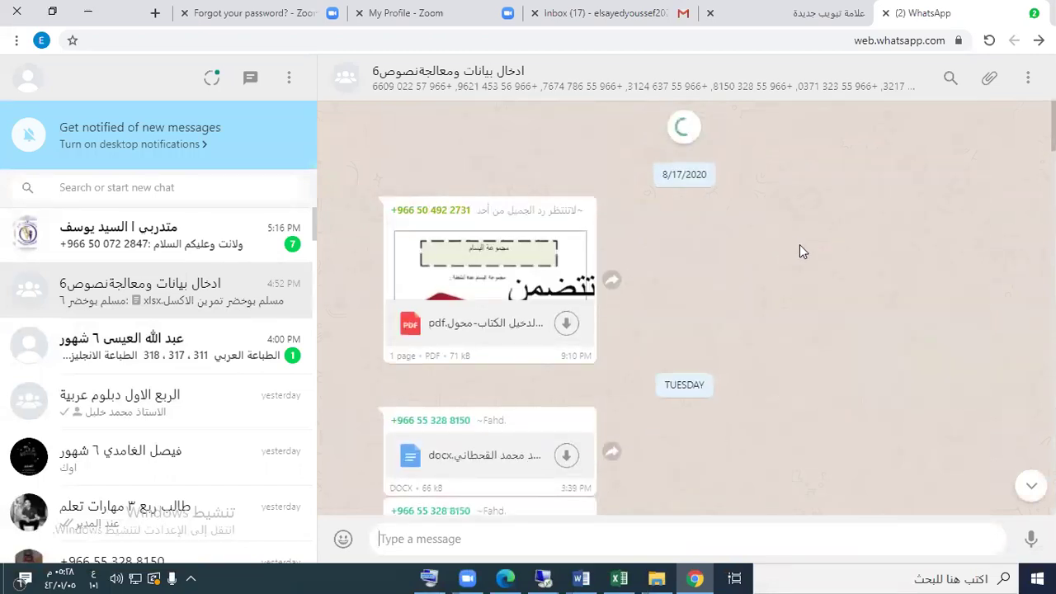
scroll(794, 256, up, 5)
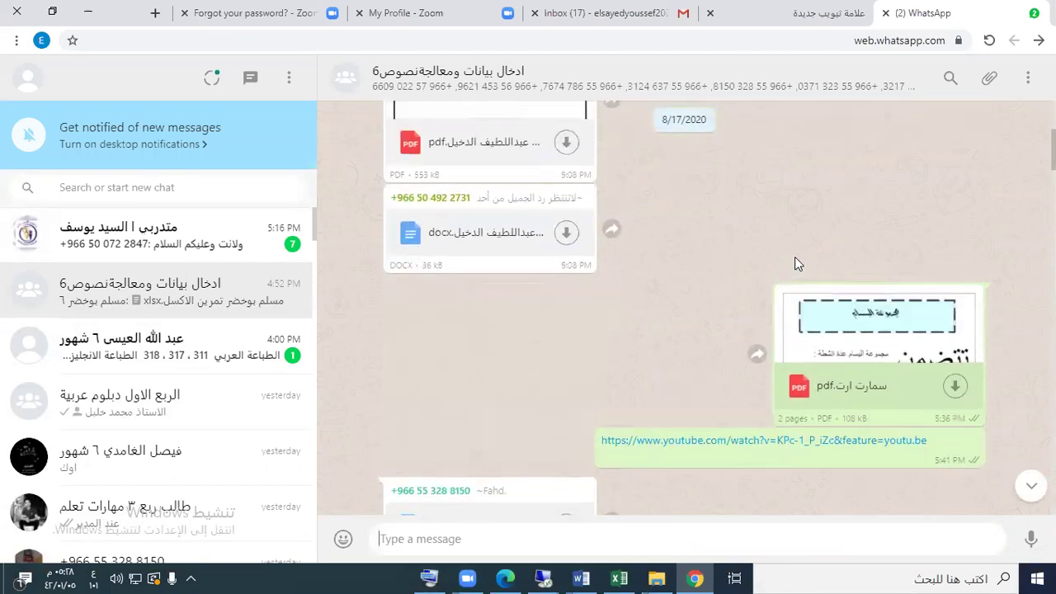
scroll(794, 257, up, 10)
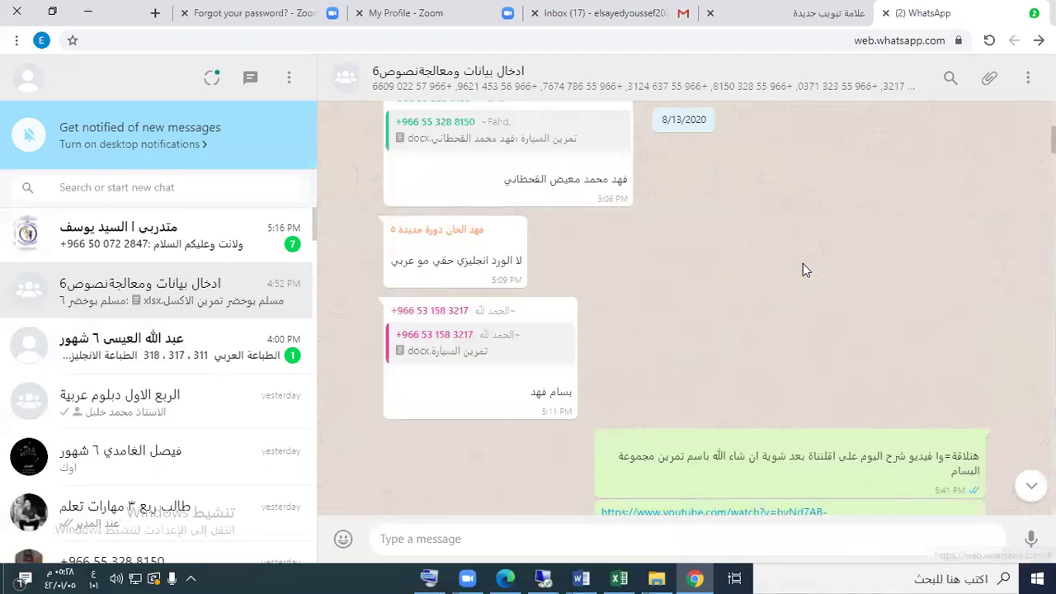
scroll(804, 270, up, 10)
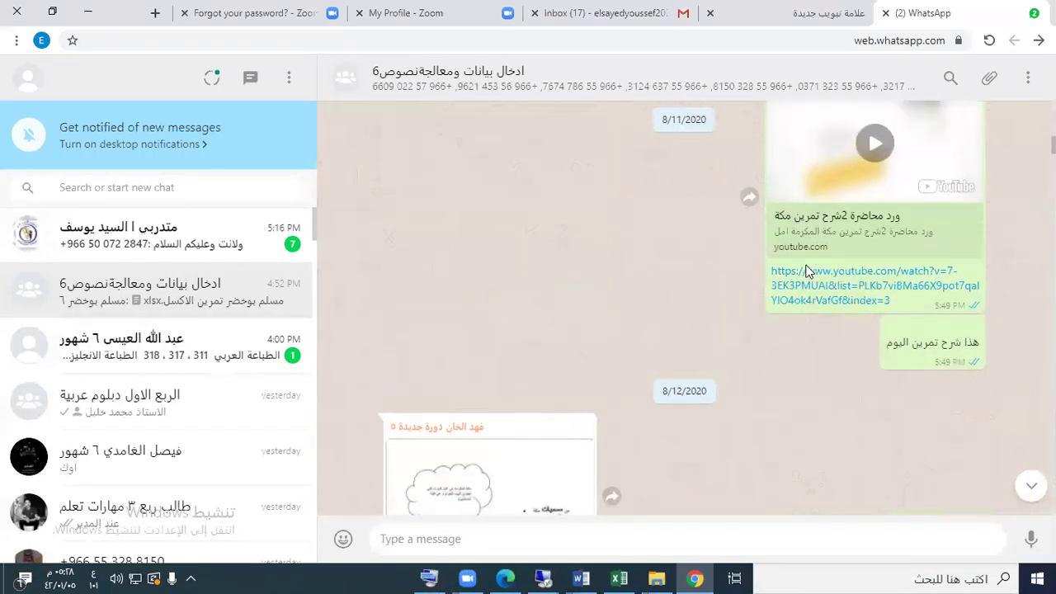
scroll(808, 273, up, 5)
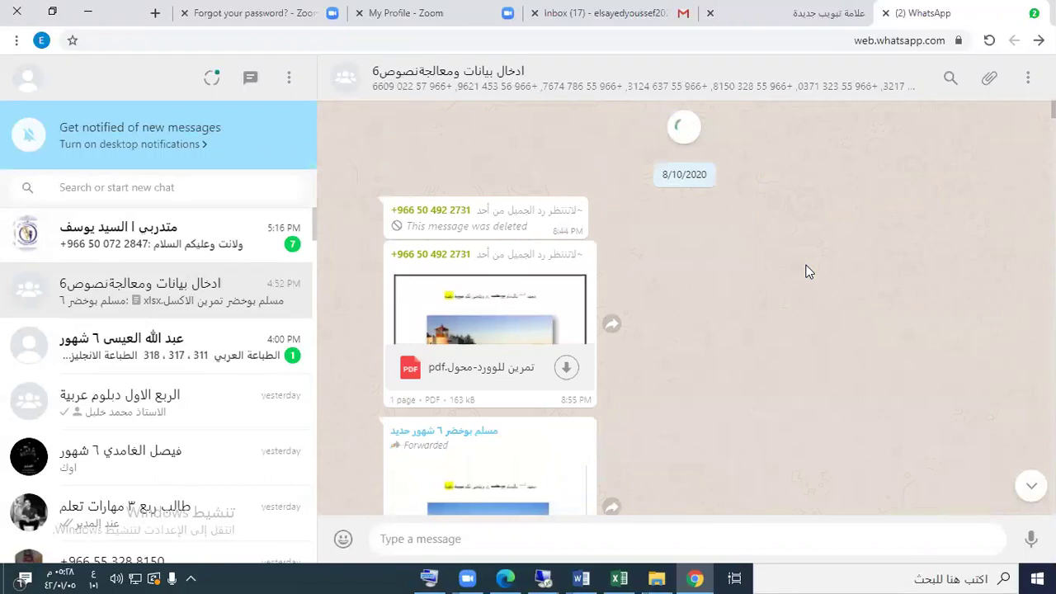
scroll(821, 308, up, 15)
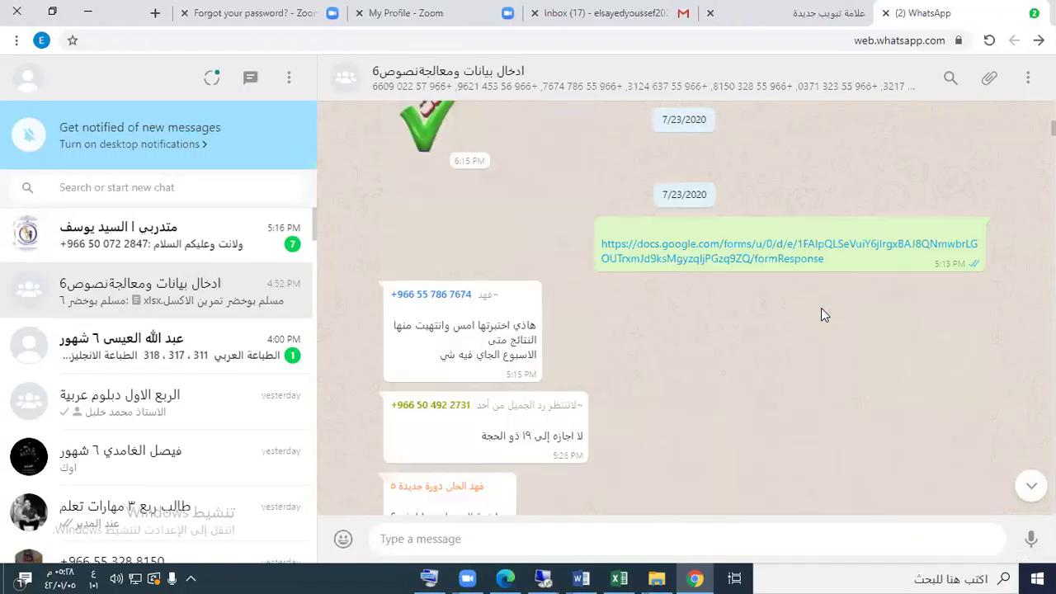
scroll(820, 308, up, 15)
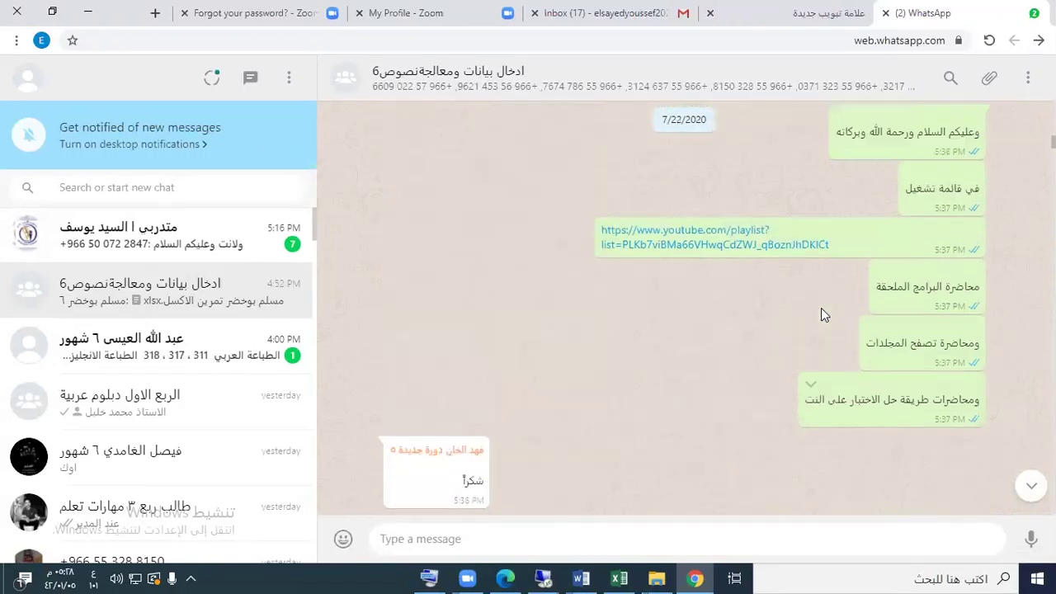
scroll(820, 308, up, 15)
scroll(821, 308, up, 10)
scroll(821, 307, down, 15)
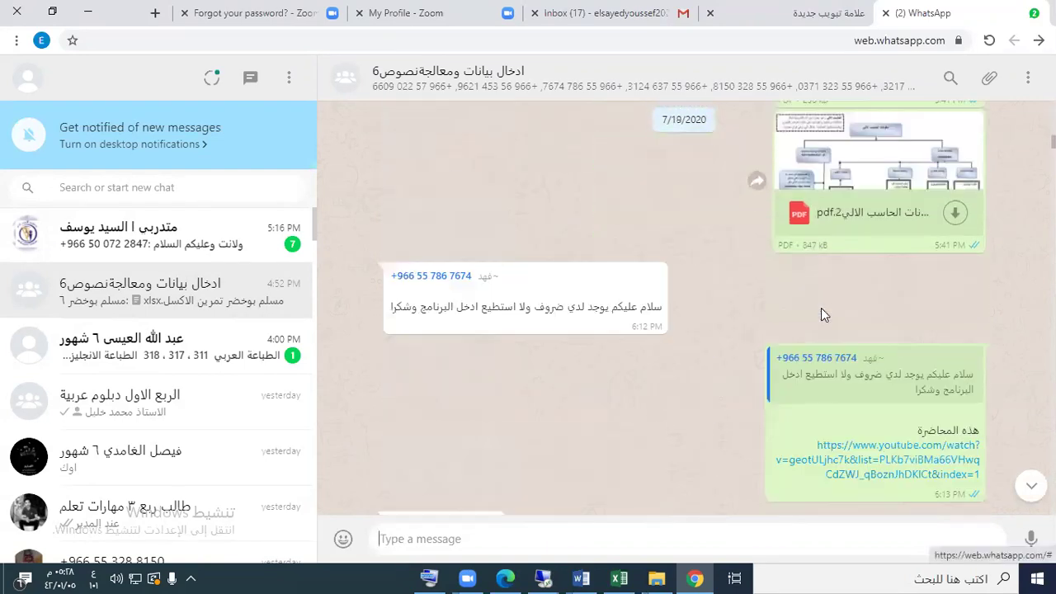
scroll(820, 308, down, 10)
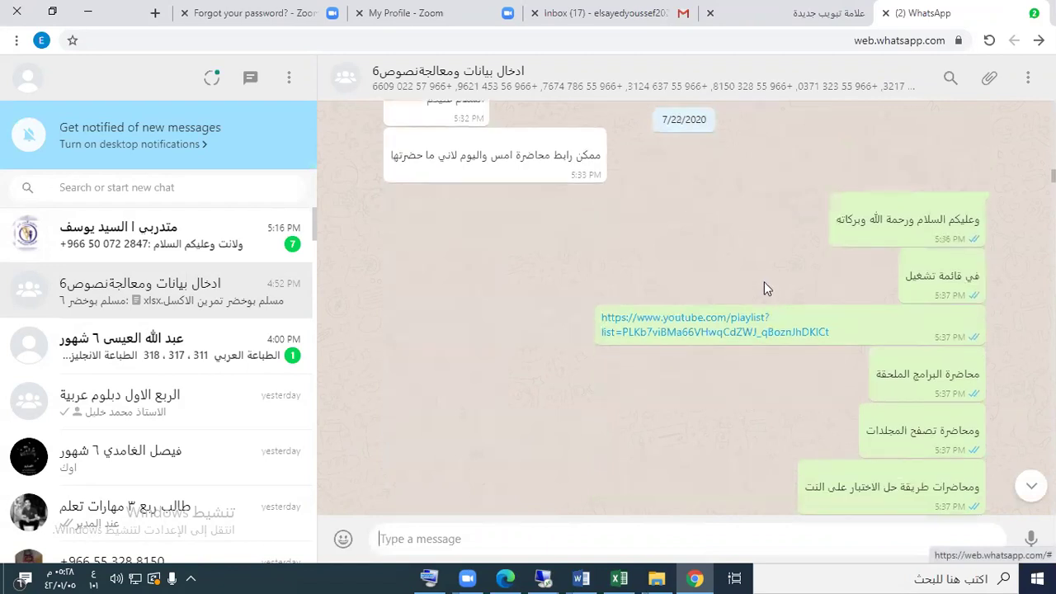
scroll(747, 272, down, 10)
scroll(737, 268, up, 7)
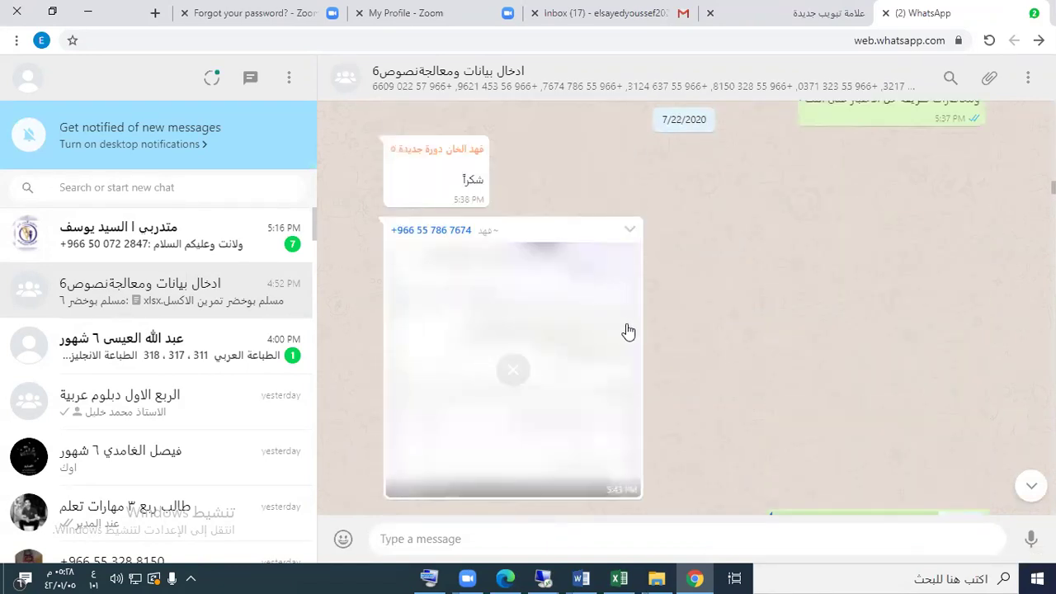
scroll(749, 295, down, 5)
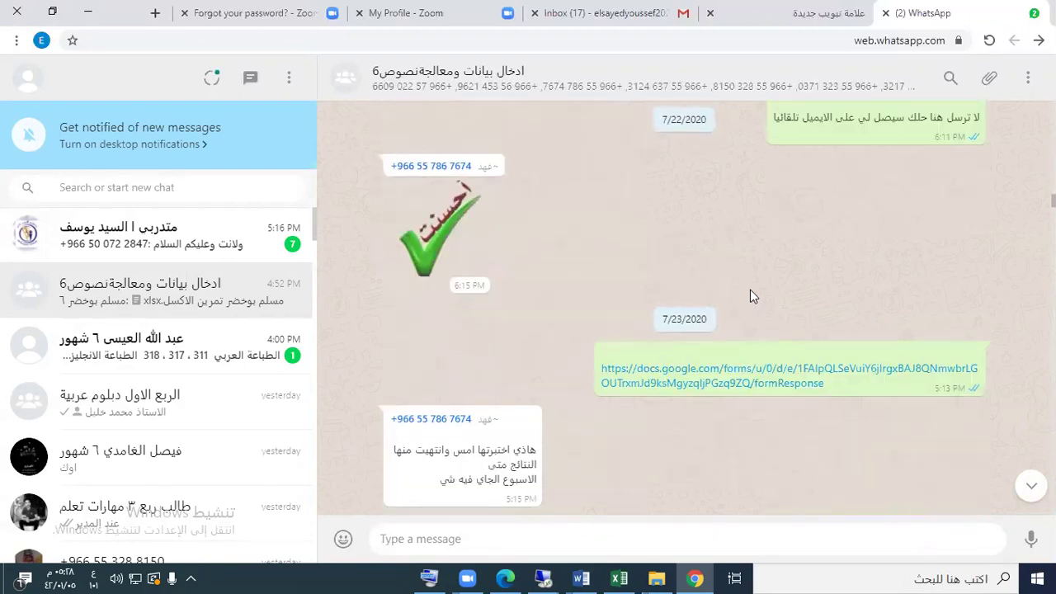
scroll(750, 293, down, 15)
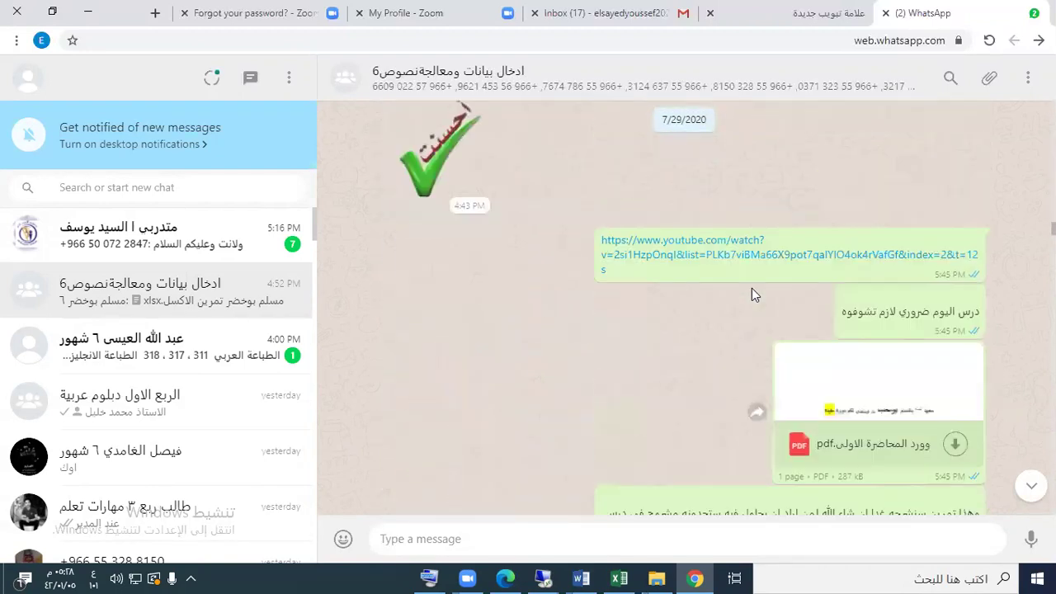
scroll(751, 294, down, 15)
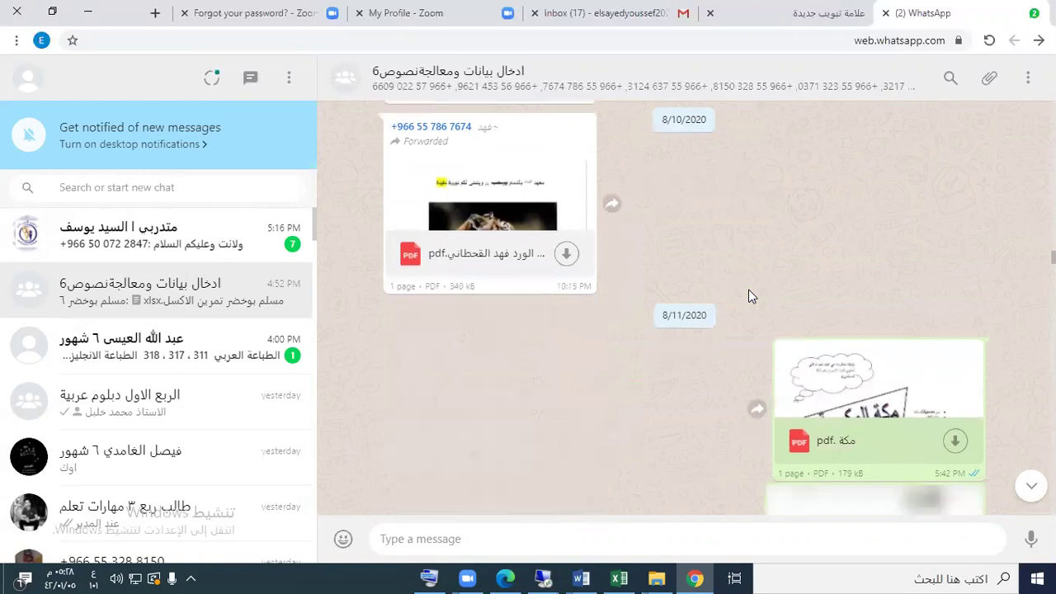
scroll(749, 296, down, 6)
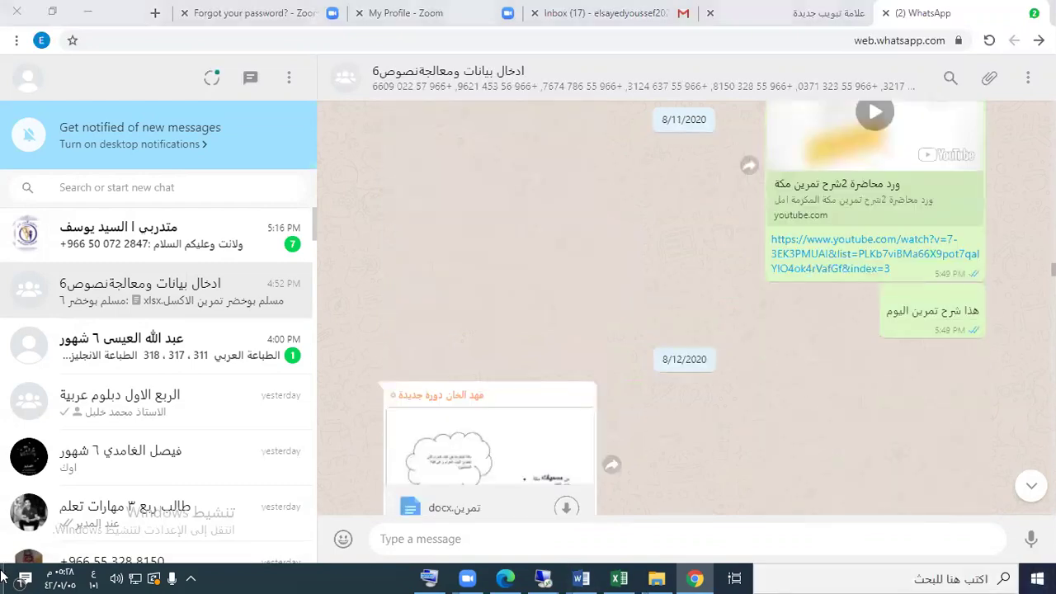
Step: Show the desktop and open the keyboard photo 973cfb42-e91e-4670-a709-747d640fe4be to examine its symbol keys
key(super+d)
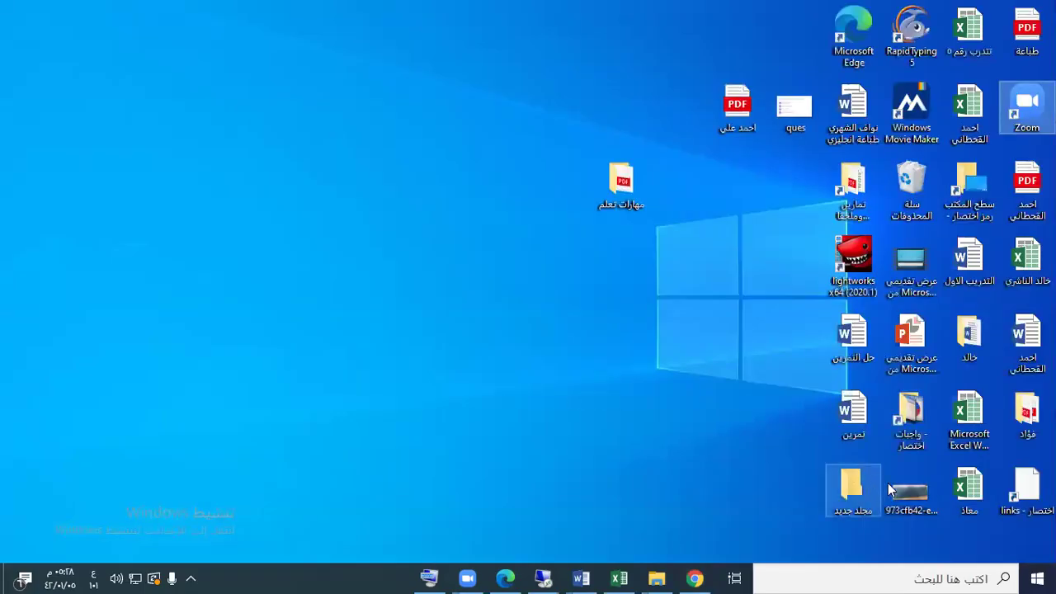
click(898, 490)
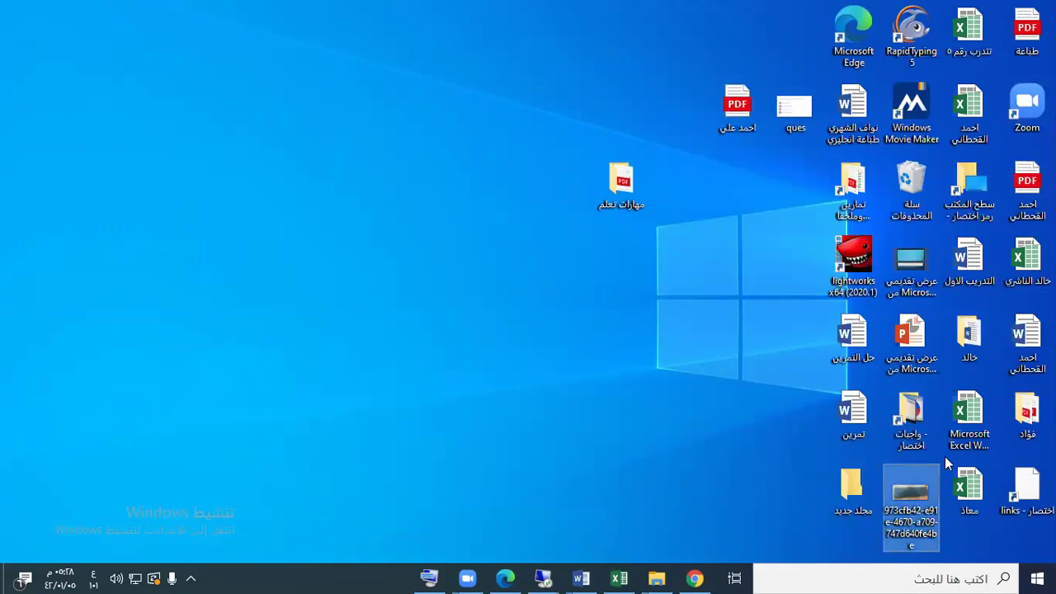
key(Return)
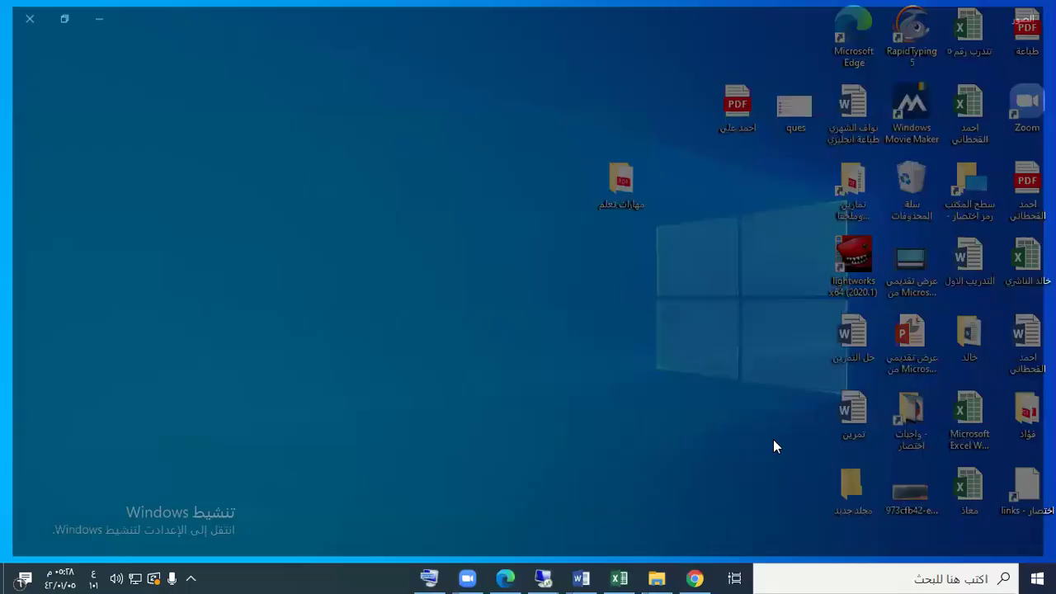
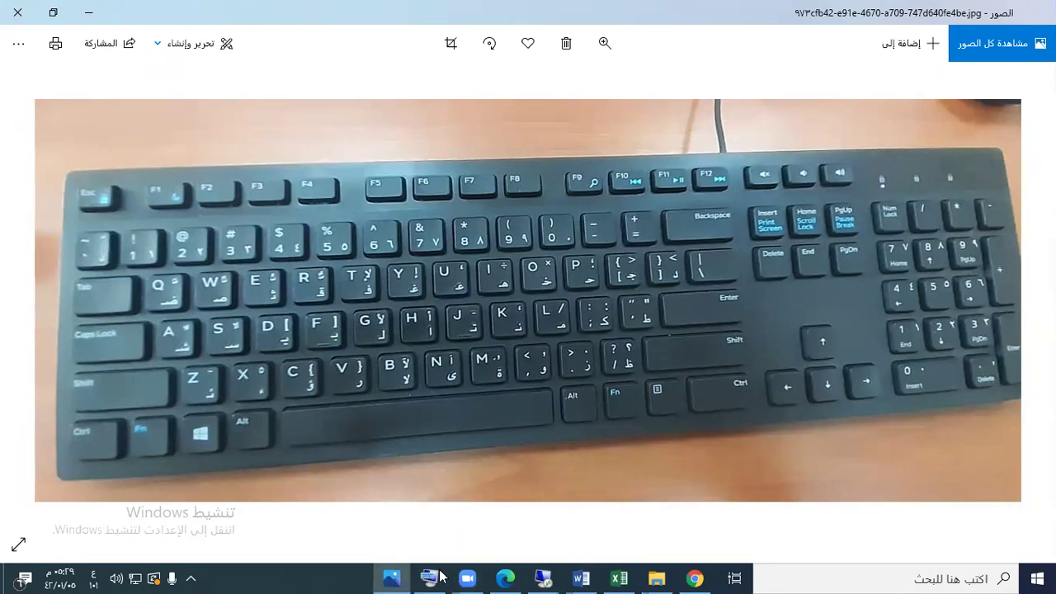
Step: Return to Excel and extend the C2 formula to =15%*B2, checking the multiplied term in the Word handout
click(619, 578)
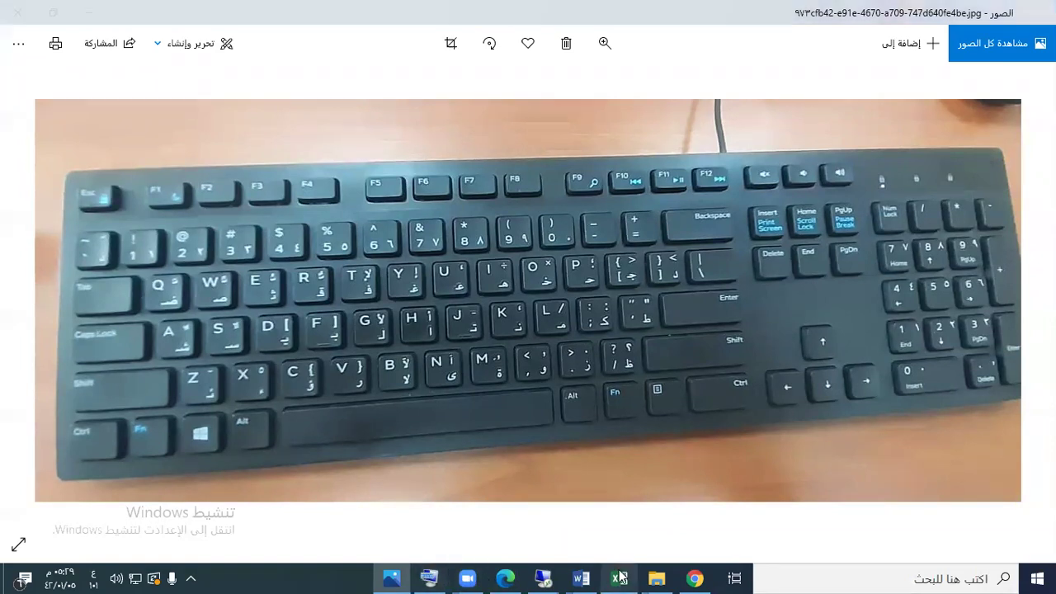
text(*)
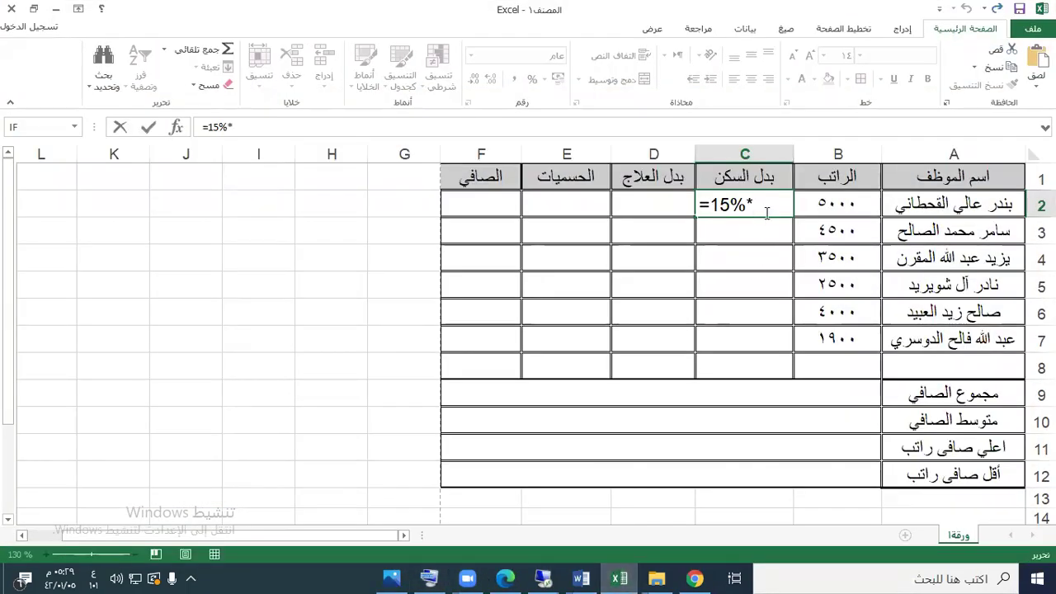
click(581, 577)
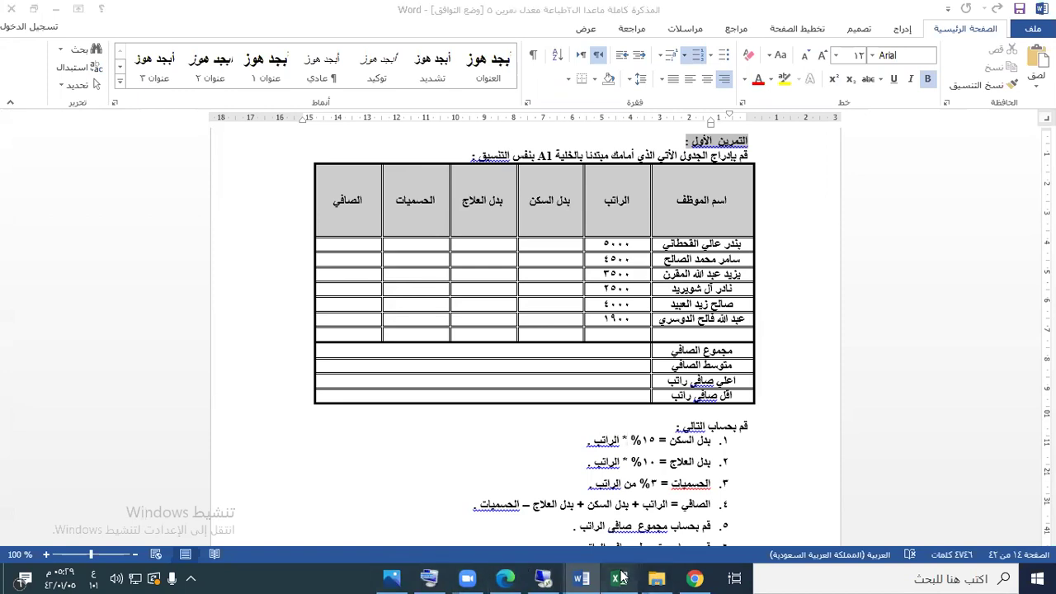
click(620, 577)
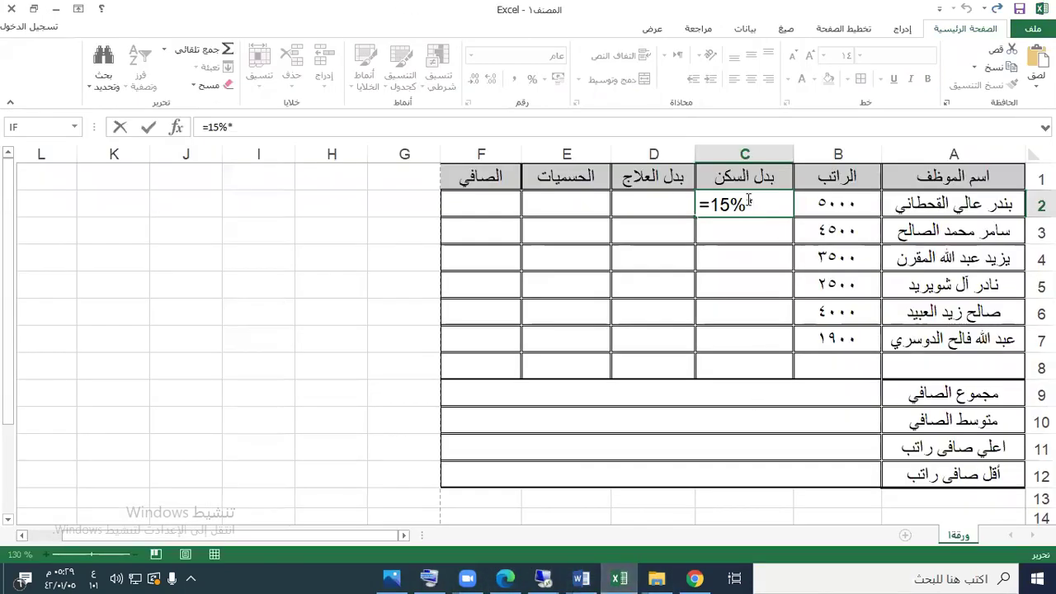
click(818, 201)
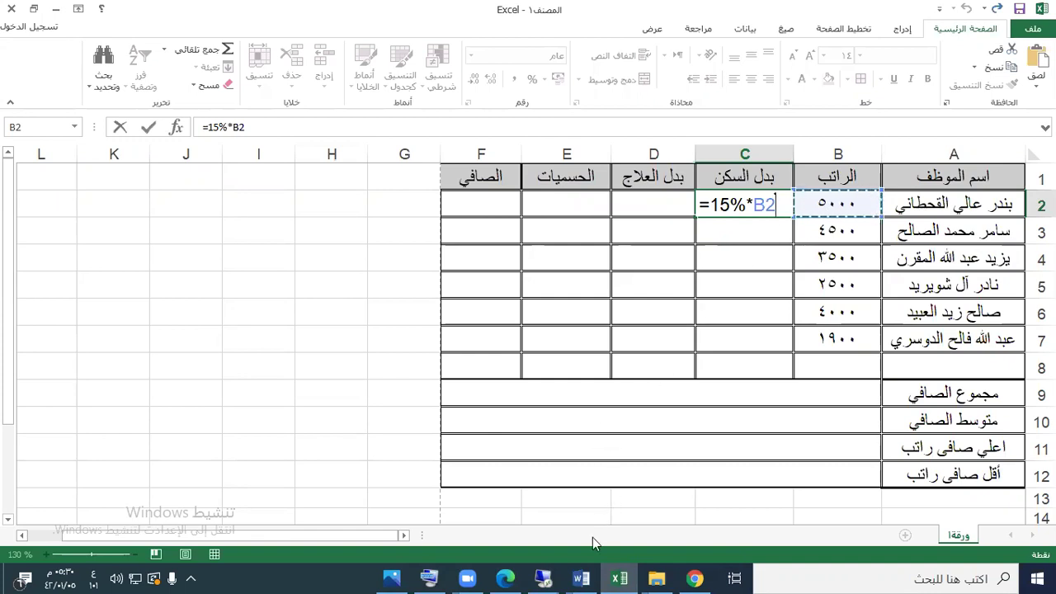
Step: Review the 15% and الراتب terms of the بدل السكن calculation in the Word handout, and commit the C2 formula in Excel
mouse_move(586, 572)
click(495, 505)
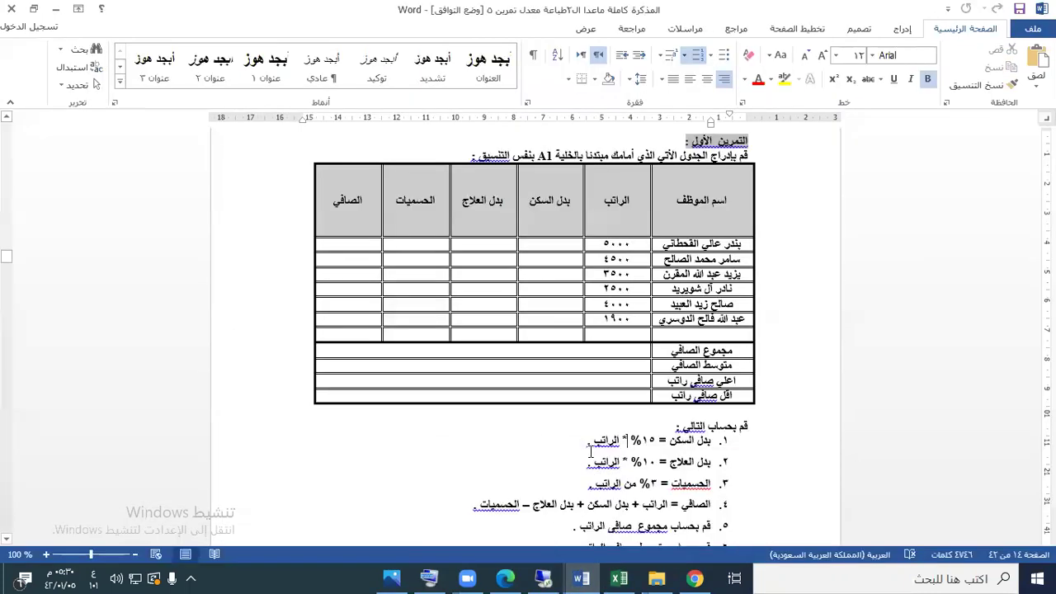
drag(644, 441, 648, 445)
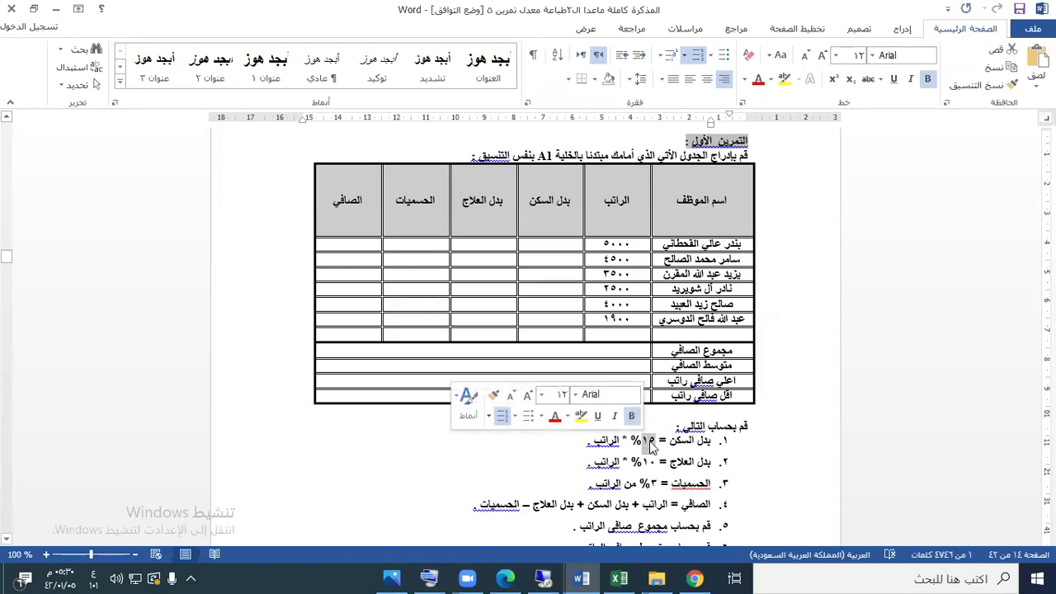
click(651, 441)
double_click(644, 440)
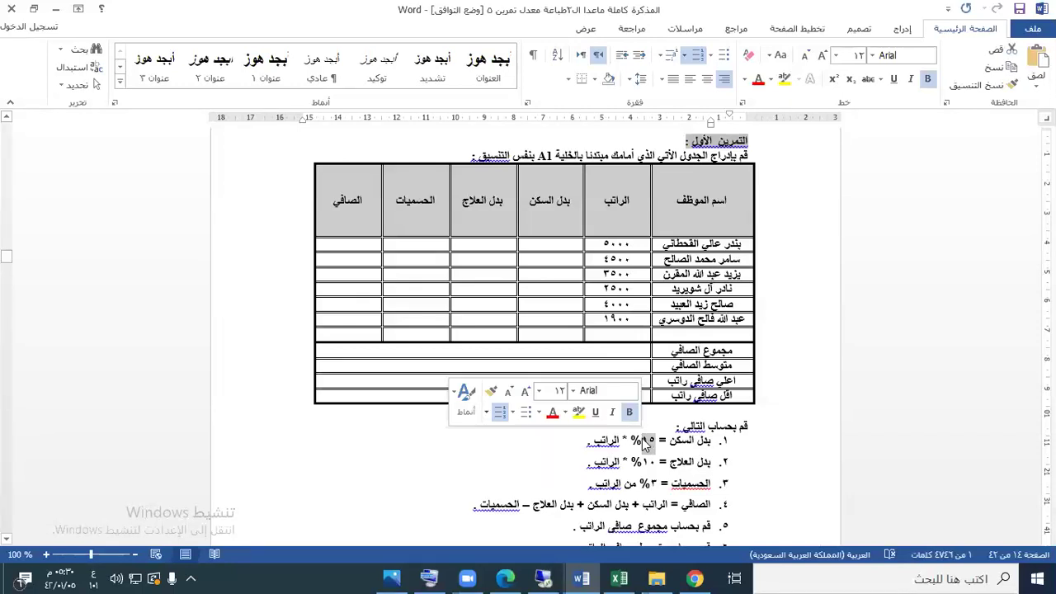
click(651, 482)
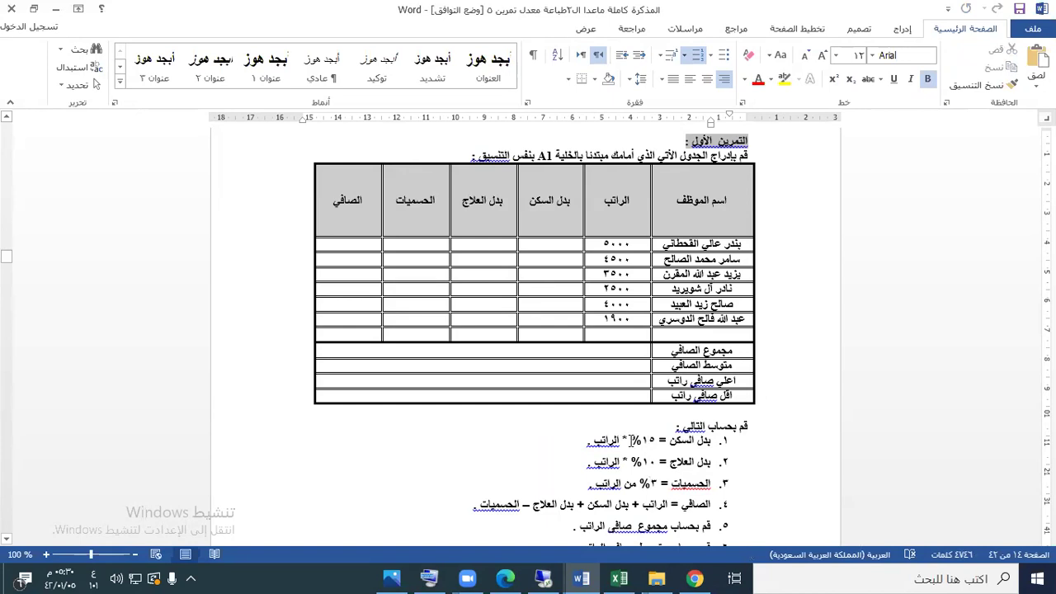
drag(591, 440, 617, 440)
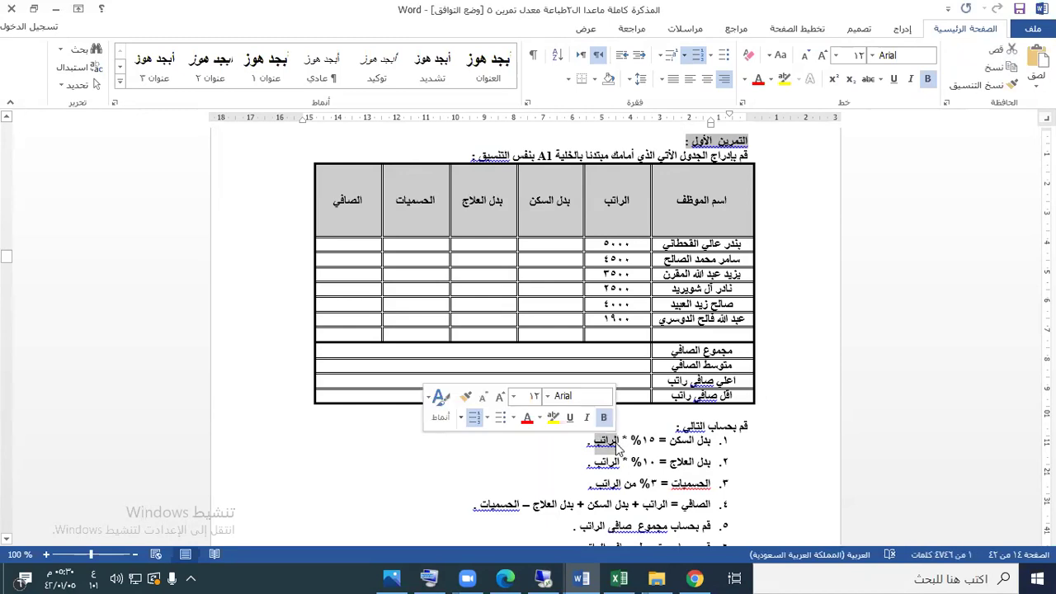
click(618, 577)
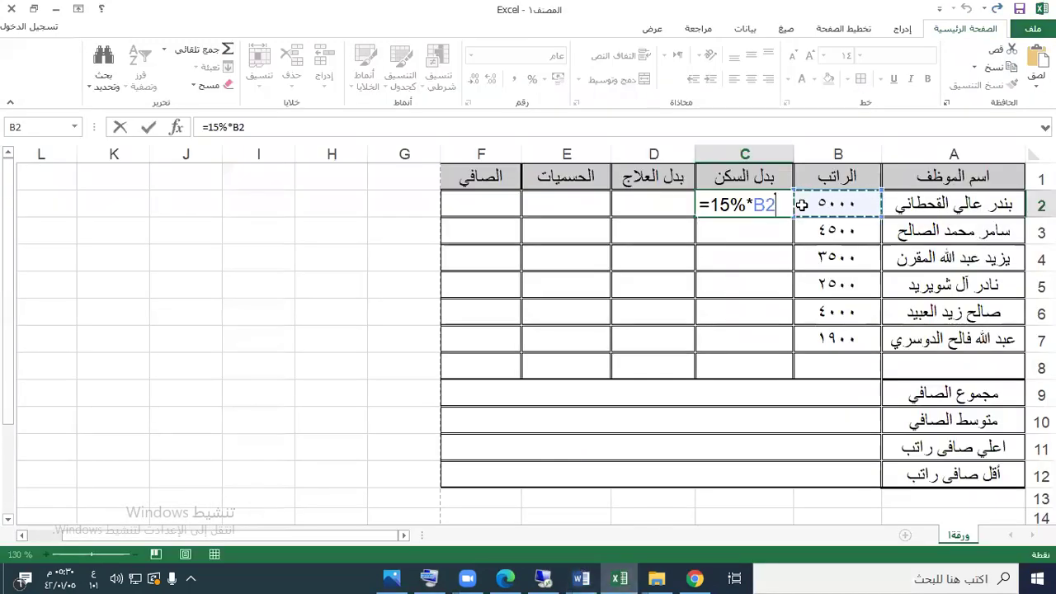
key(Return)
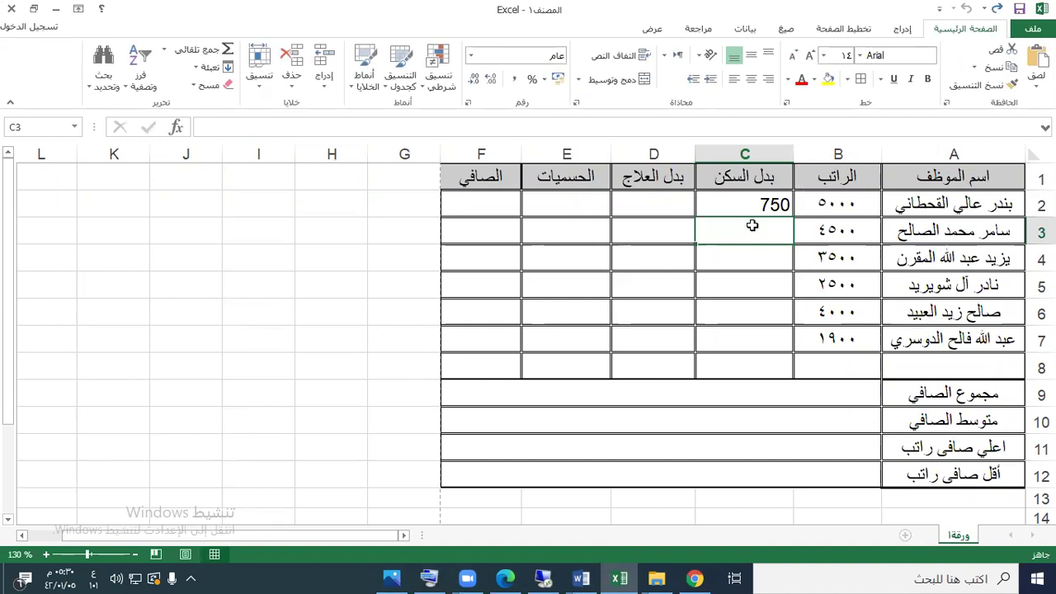
Step: Calculate the second employee's بدل السكن in C3 as =15%*B3
text(=)
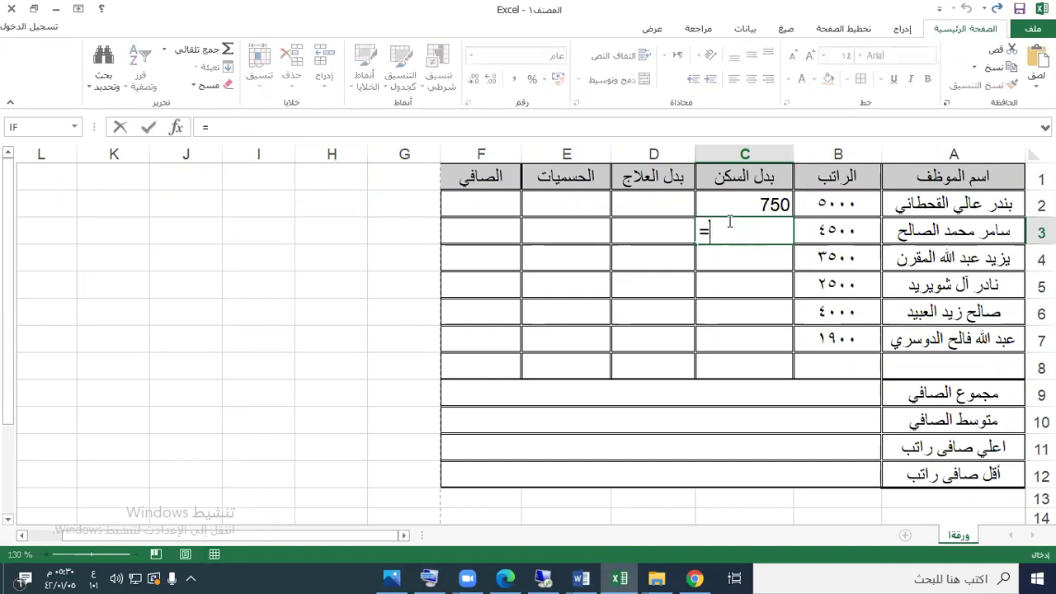
text(15%*)
click(821, 228)
key(Return)
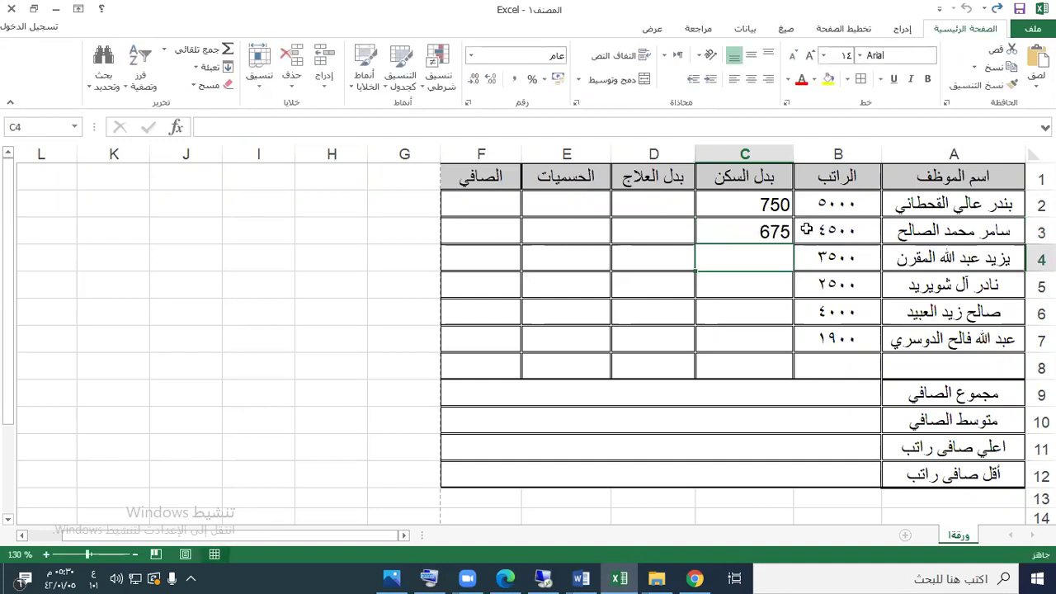
Step: Fill the بدل السكن formula from C2 down to C7
click(711, 207)
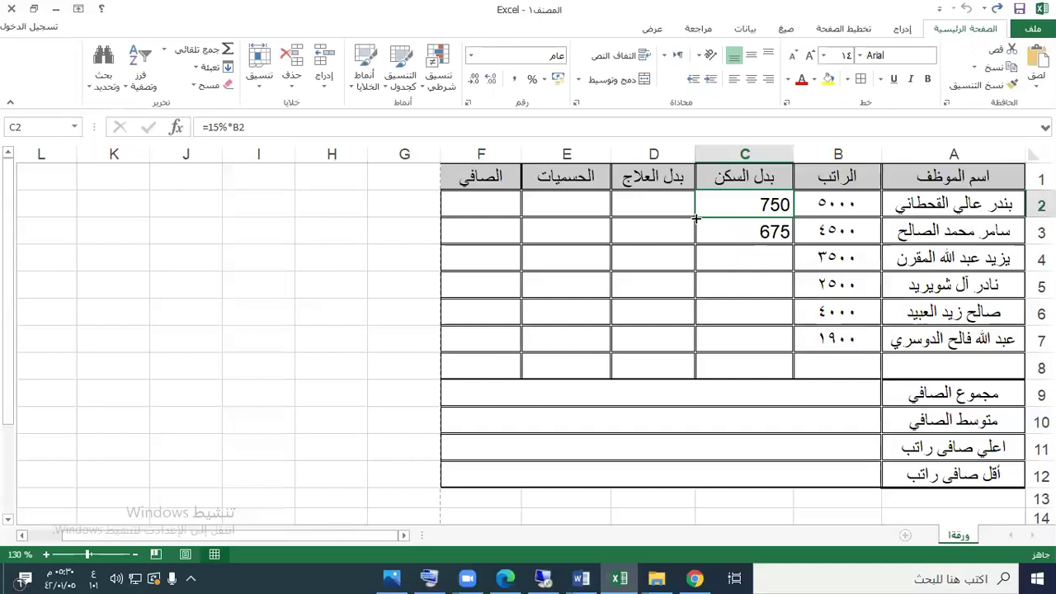
drag(695, 216, 700, 346)
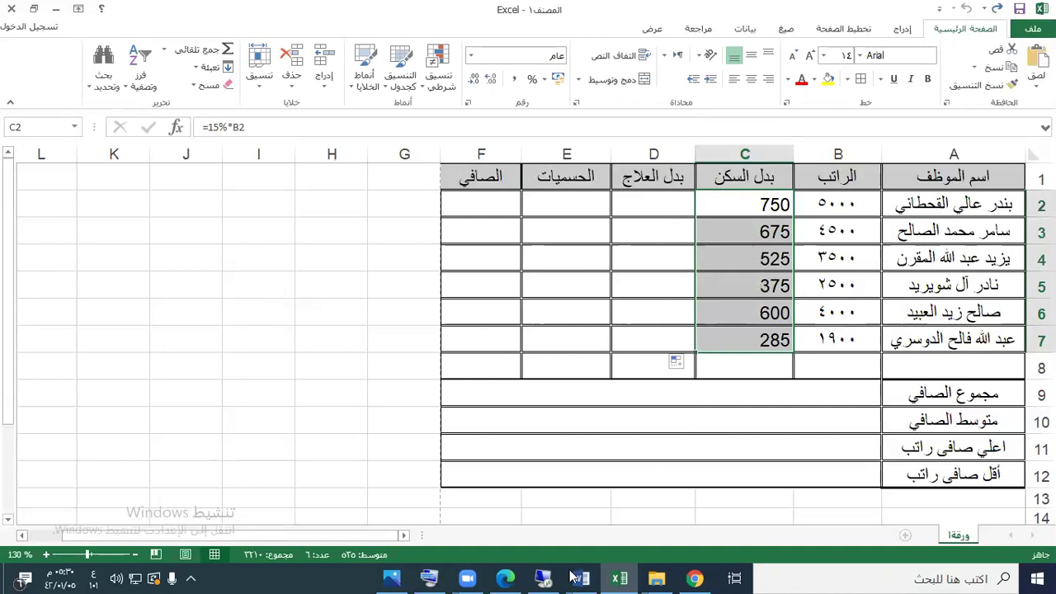
Step: Check the بدل العلاج calculation in the Word handout and return to the Excel table
mouse_move(578, 577)
click(544, 512)
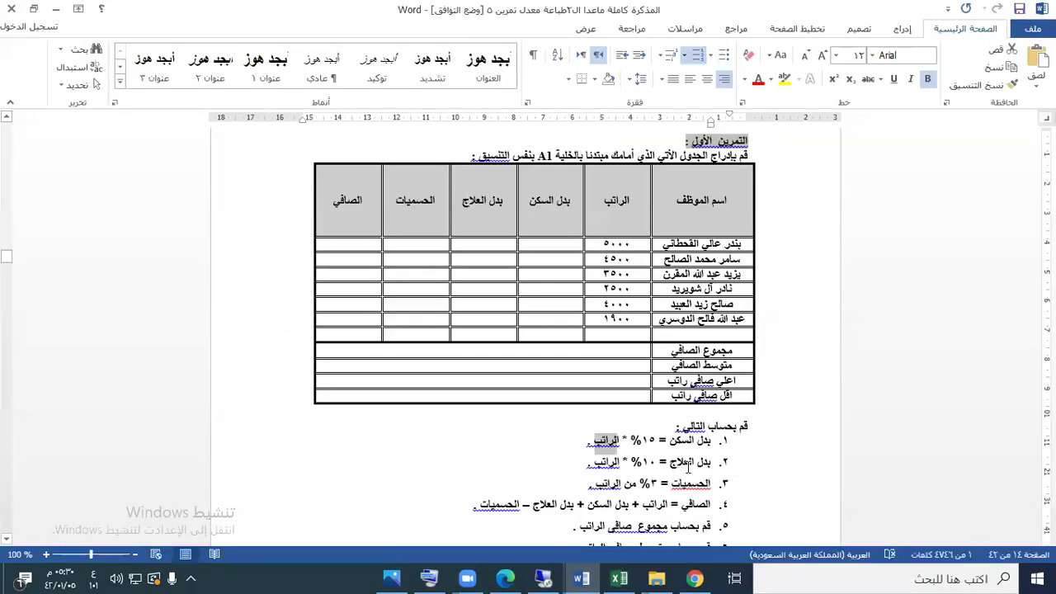
click(668, 466)
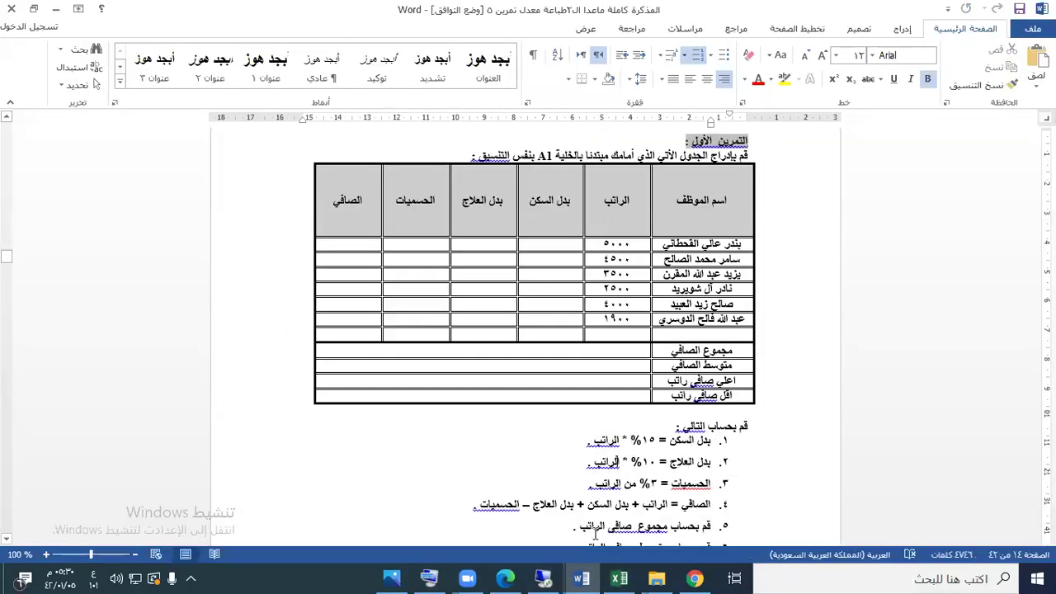
click(619, 578)
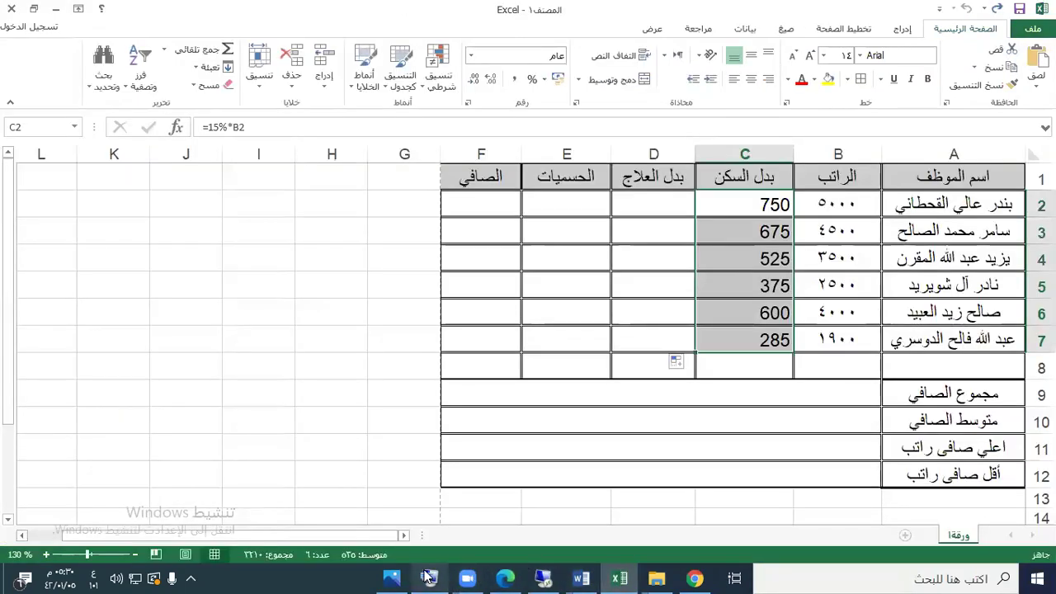
Step: Calculate the first employee's بدل العلاج in D2 as =10%*B2 with the on-screen keyboard, and put the keyboard away
click(428, 577)
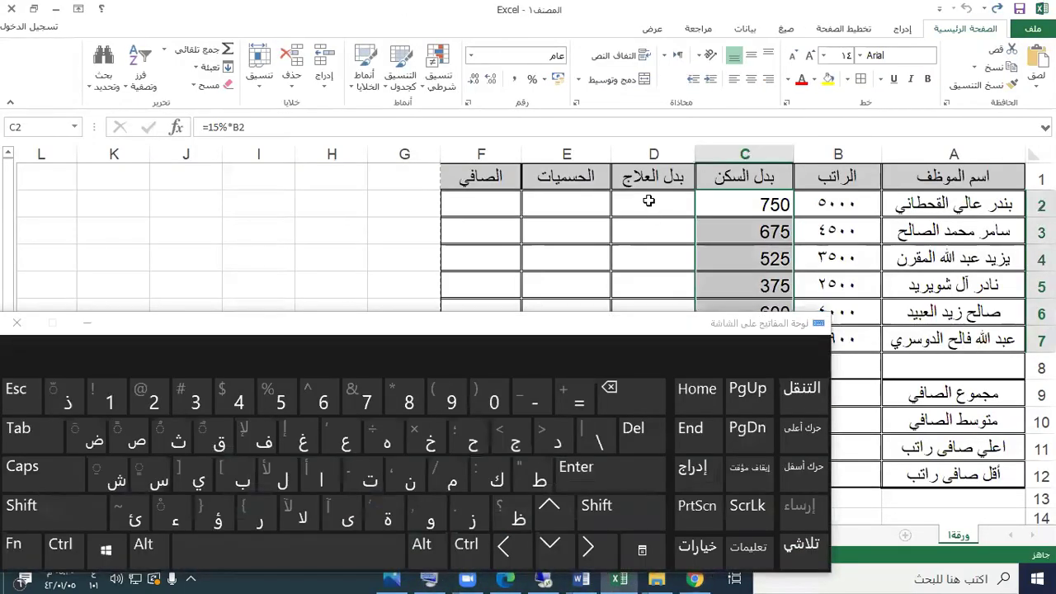
click(648, 200)
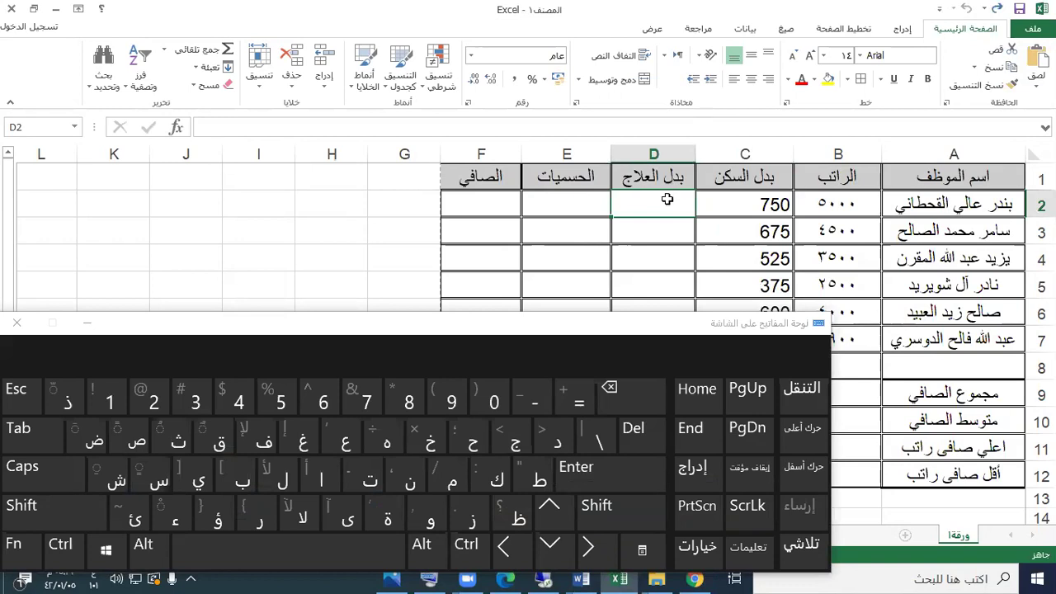
click(567, 406)
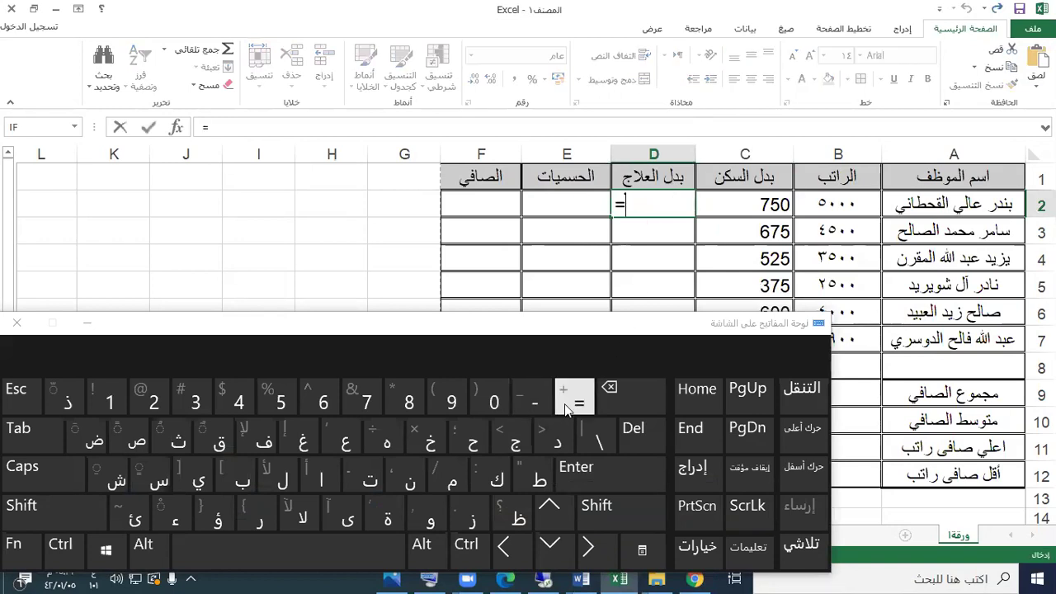
click(110, 400)
click(478, 400)
click(82, 506)
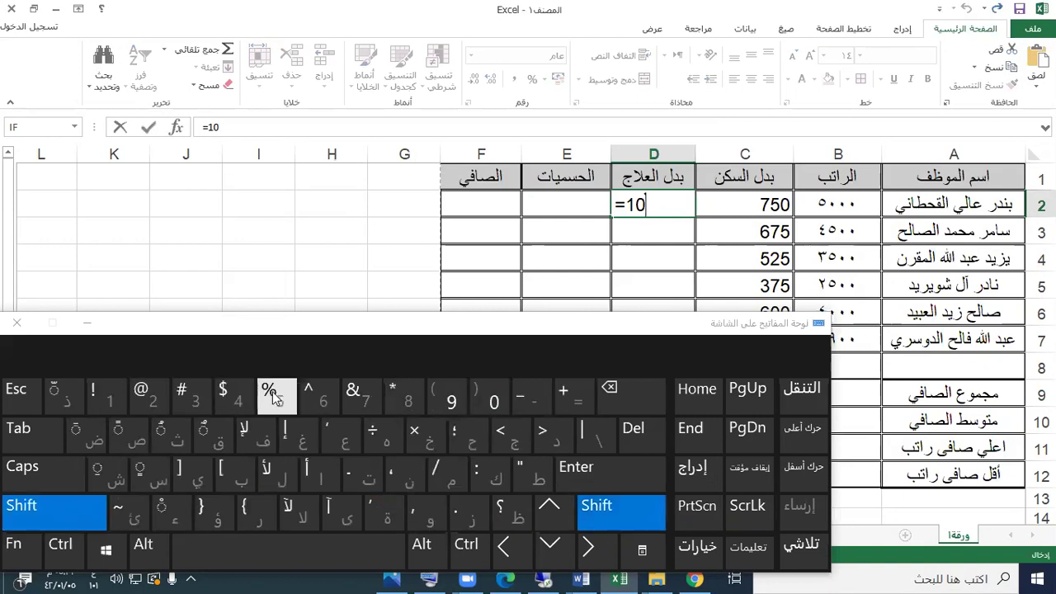
click(272, 396)
click(629, 520)
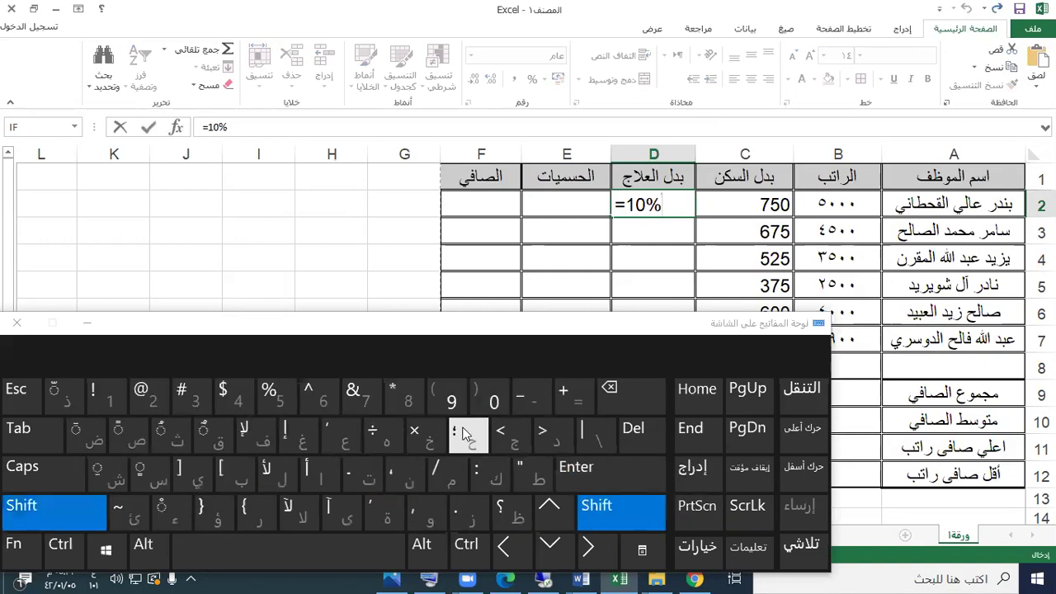
click(404, 396)
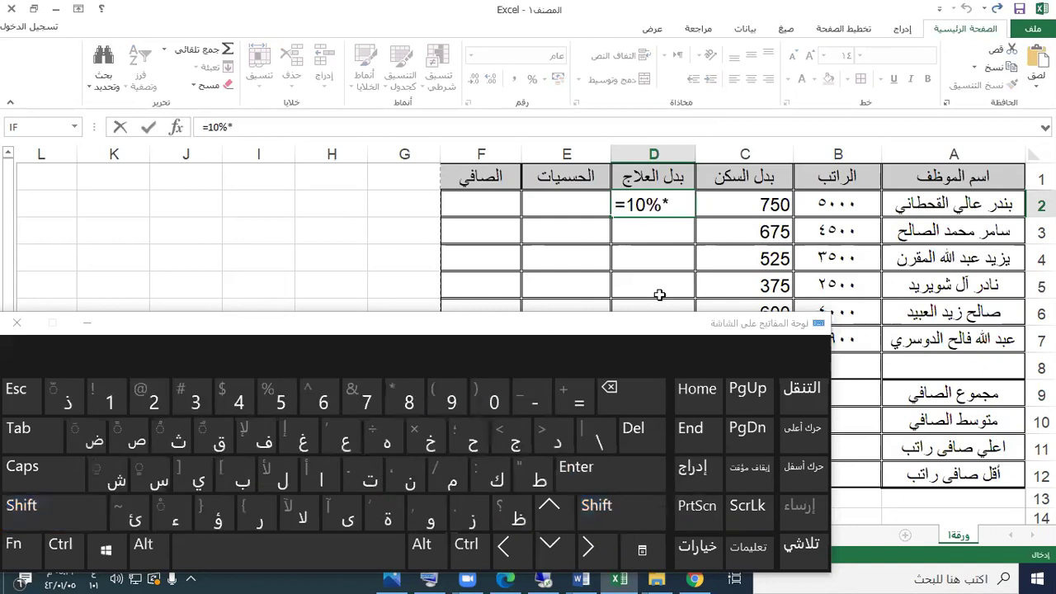
click(815, 202)
key(Return)
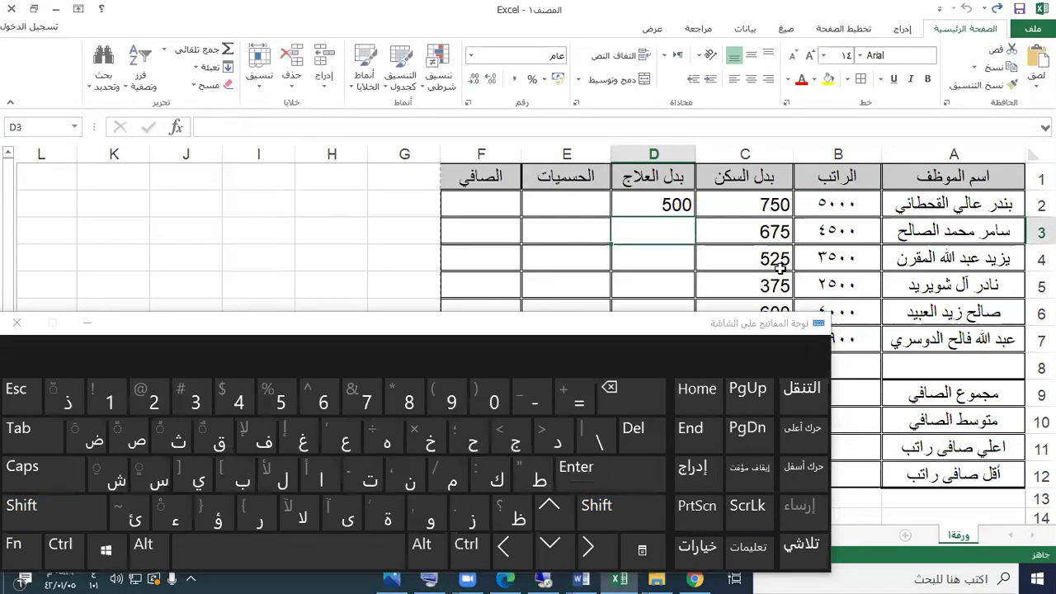
click(87, 323)
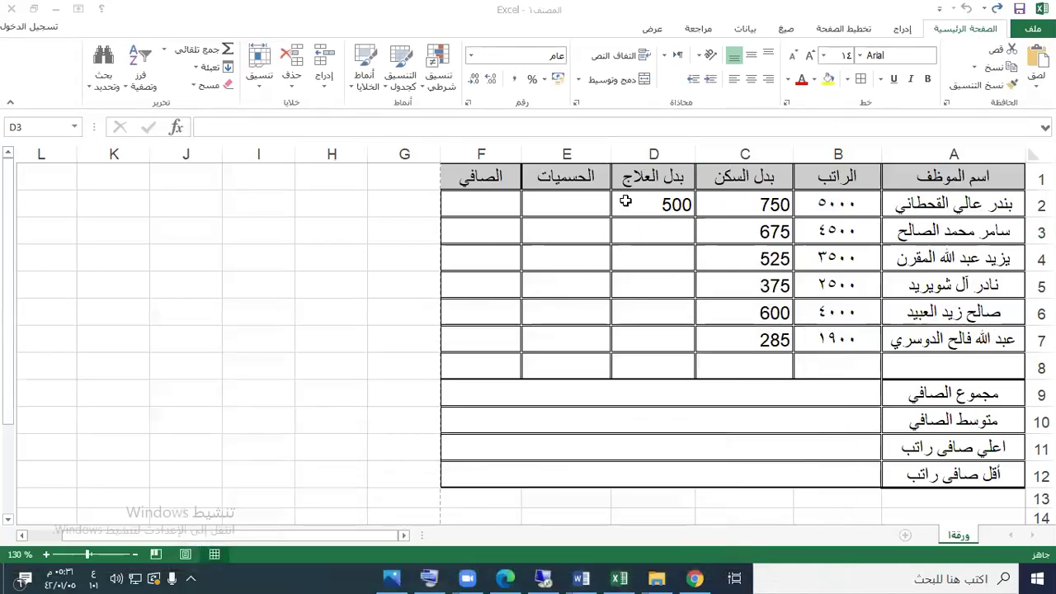
Step: Try filling the بدل العلاج formula from D2 down to D7, and undo the fill
click(635, 204)
drag(613, 218, 620, 336)
key(ctrl+z)
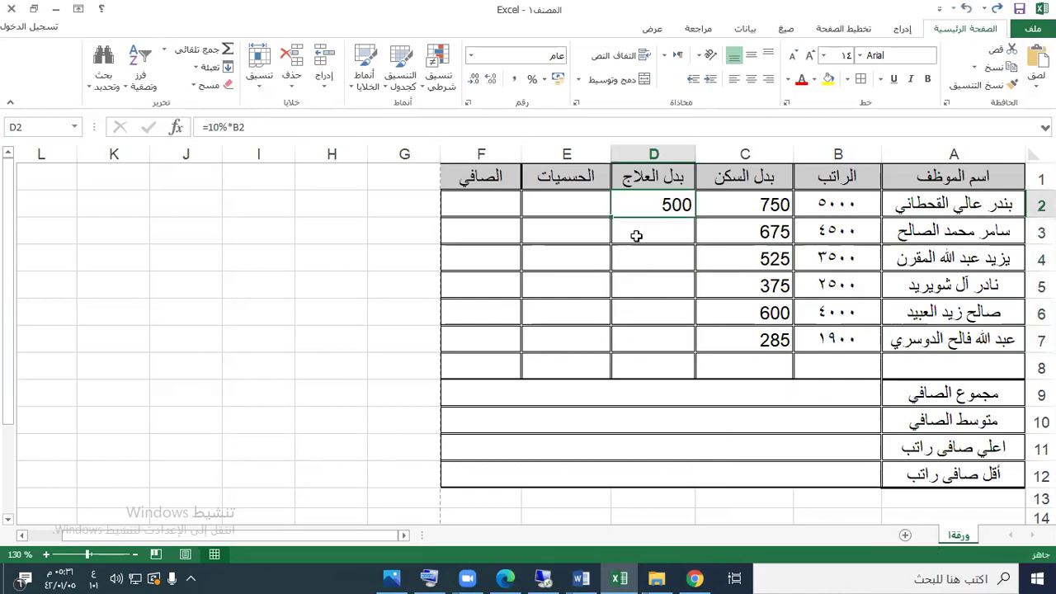
Step: Fill the بدل العلاج formula from D2 down to D7, and select the first employee's الحسميات cell, E2
click(635, 232)
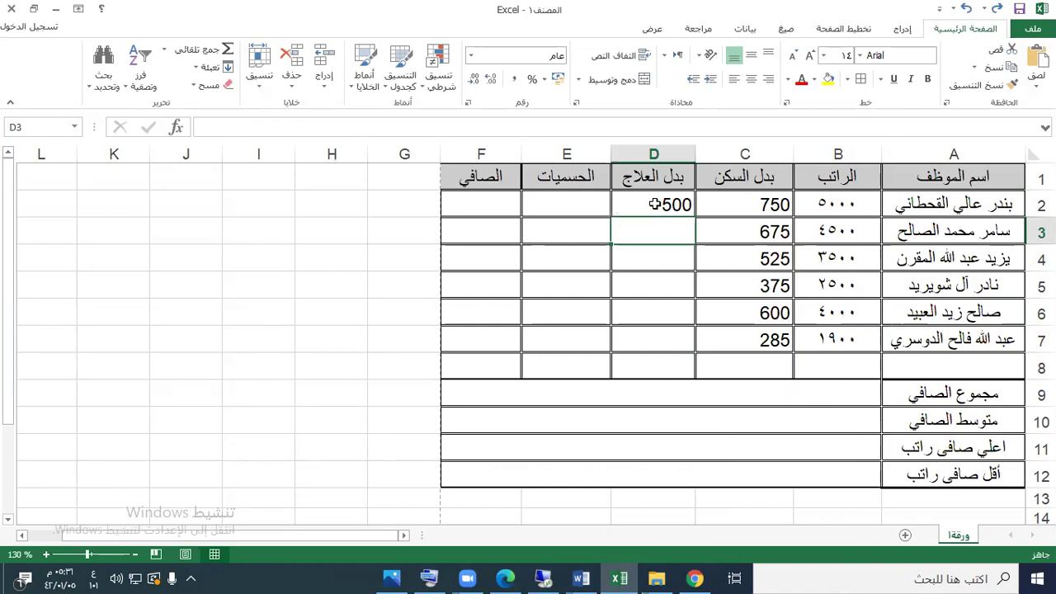
click(639, 210)
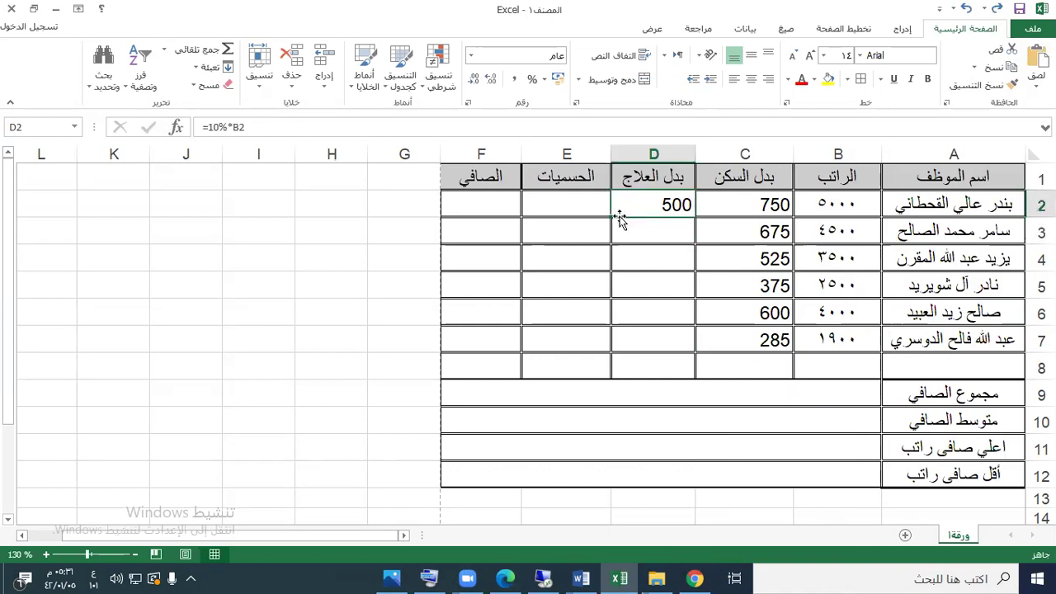
drag(611, 217, 623, 337)
click(578, 207)
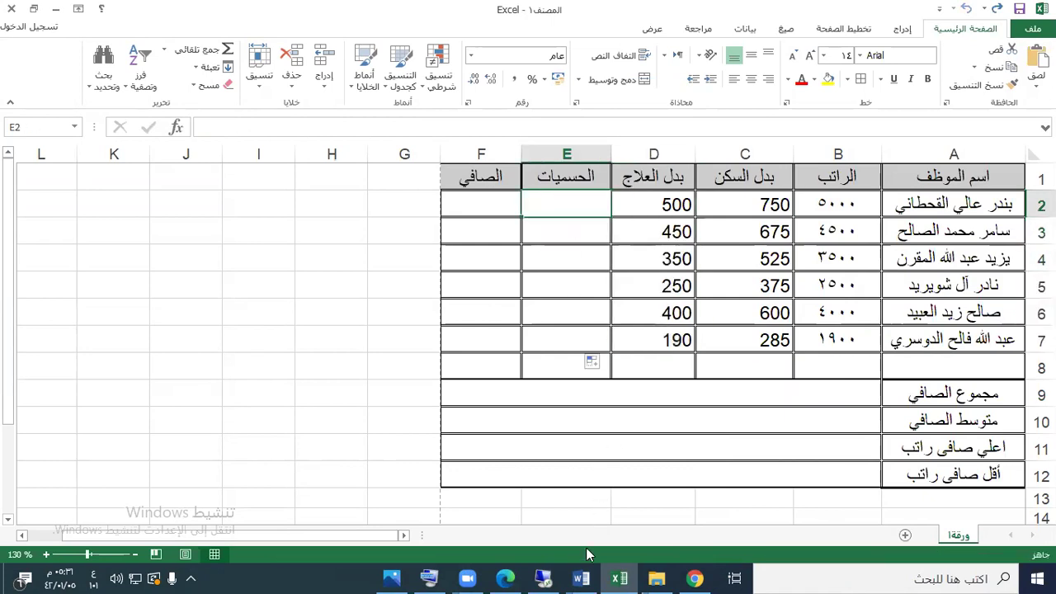
Step: Calculate الحسميات in E2 as =3%*D2 after checking the Word handout, and fill the formula down to E7
click(581, 577)
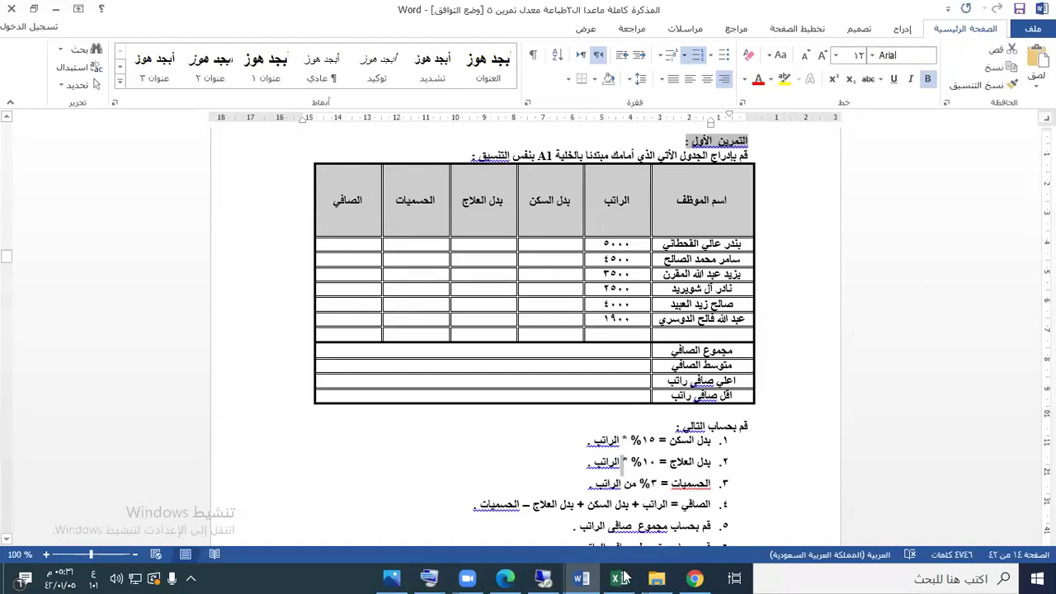
click(620, 578)
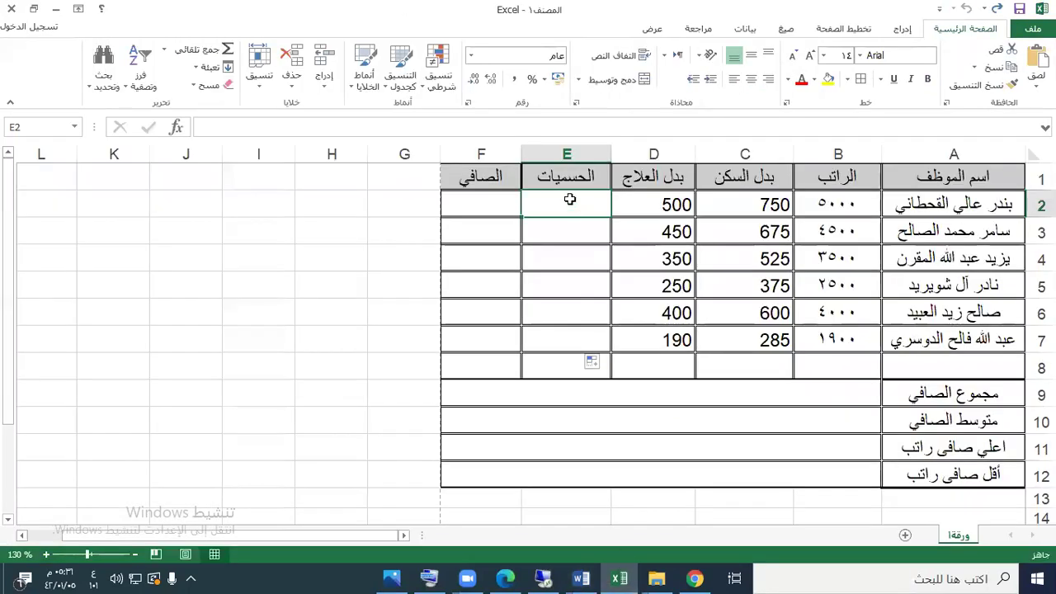
text(=3)
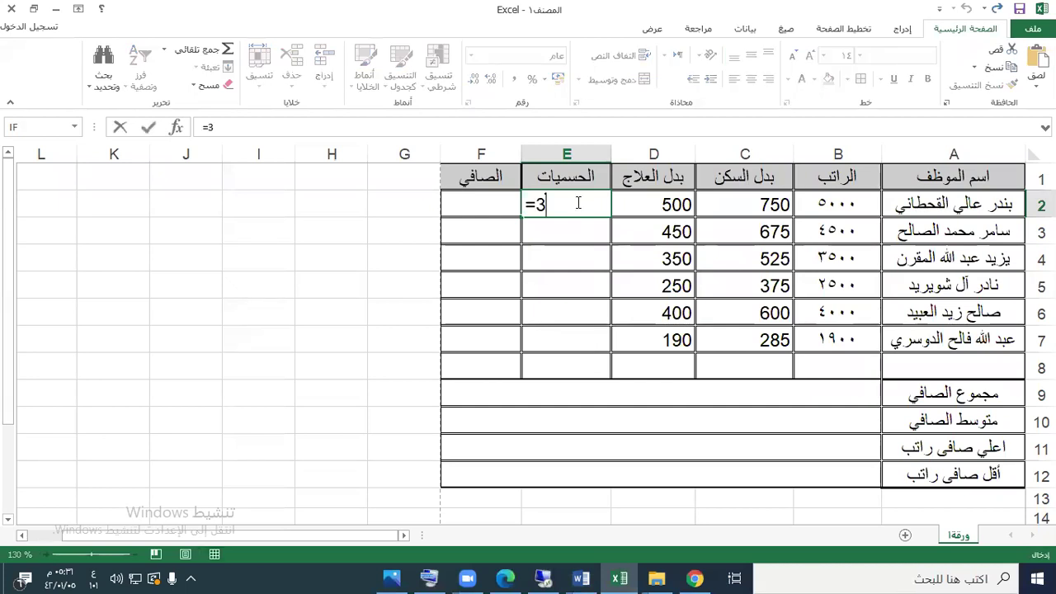
text(%*)
click(660, 205)
key(Return)
click(547, 206)
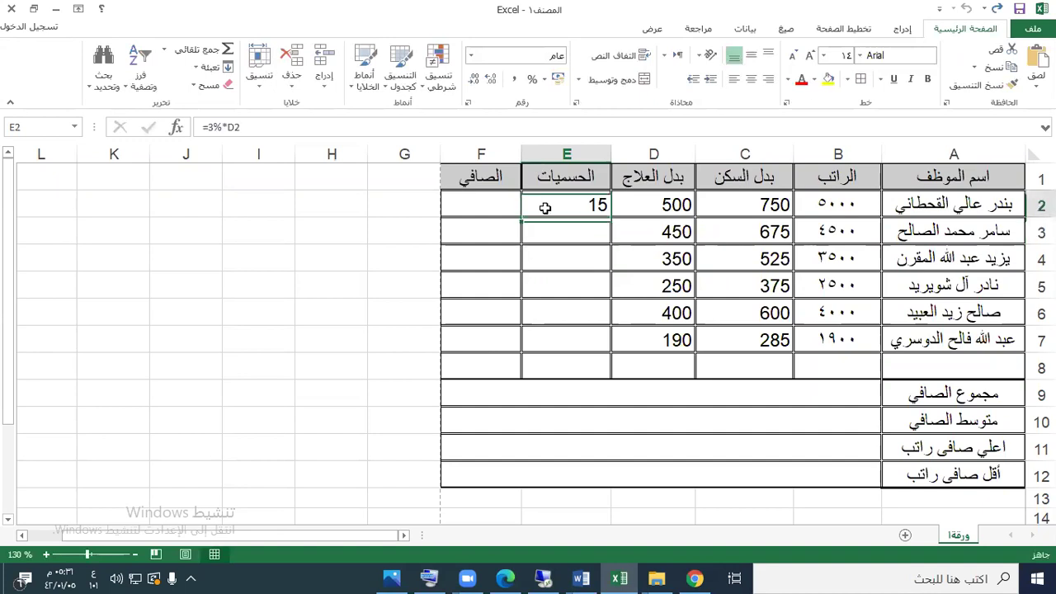
drag(522, 218, 541, 351)
Step: Review and highlight the الصافي calculation in the Word handout, and return to the Excel table
mouse_move(581, 577)
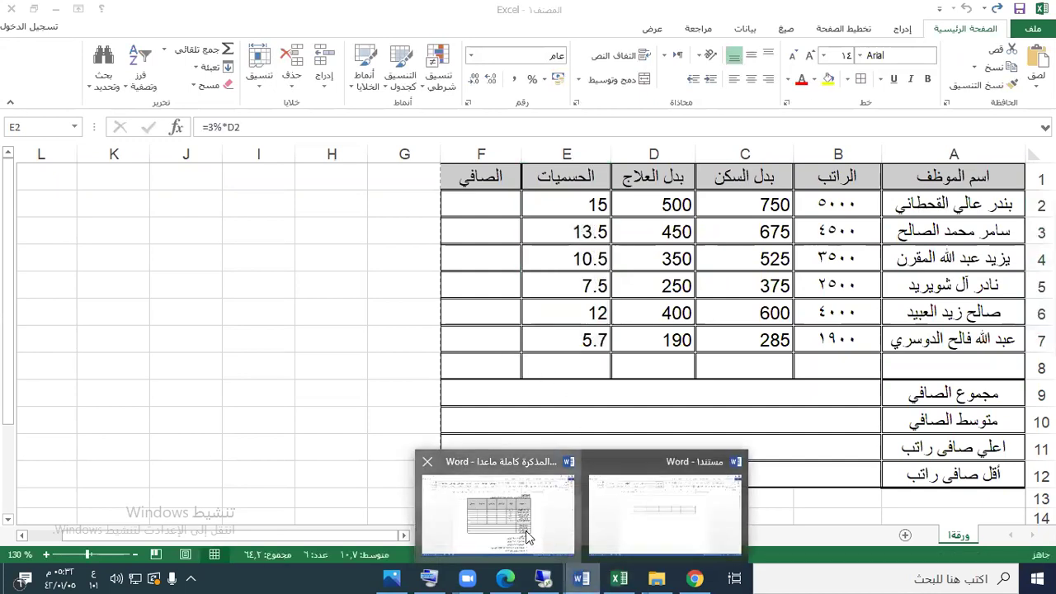
click(586, 472)
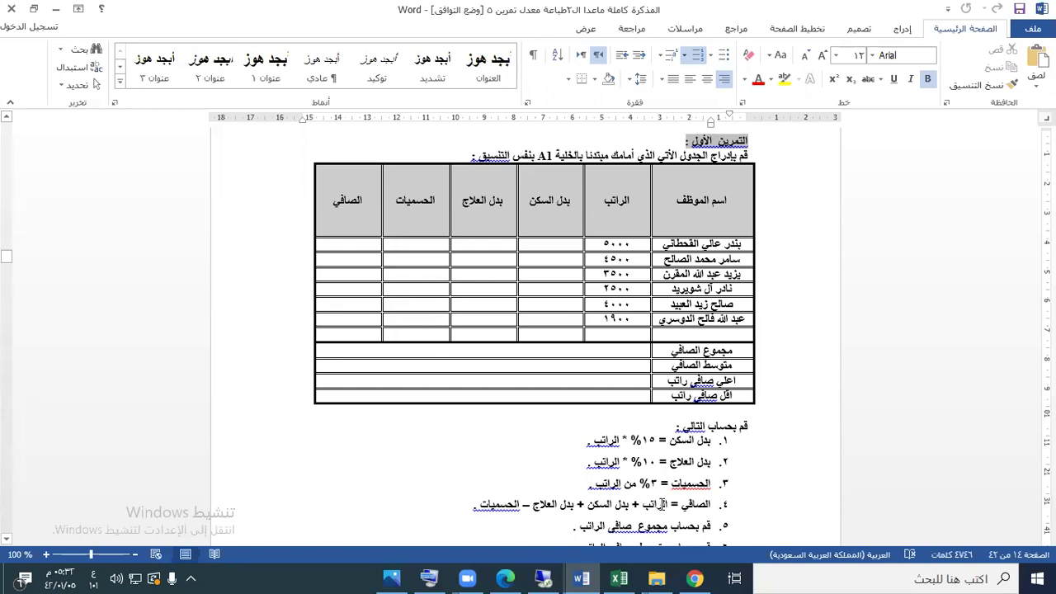
drag(664, 503, 504, 500)
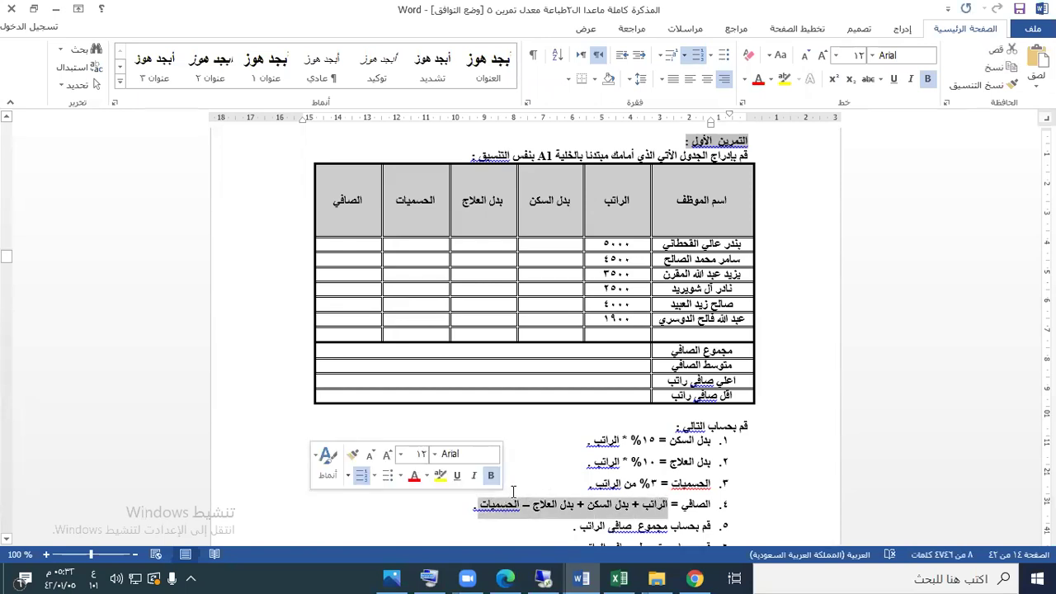
click(618, 578)
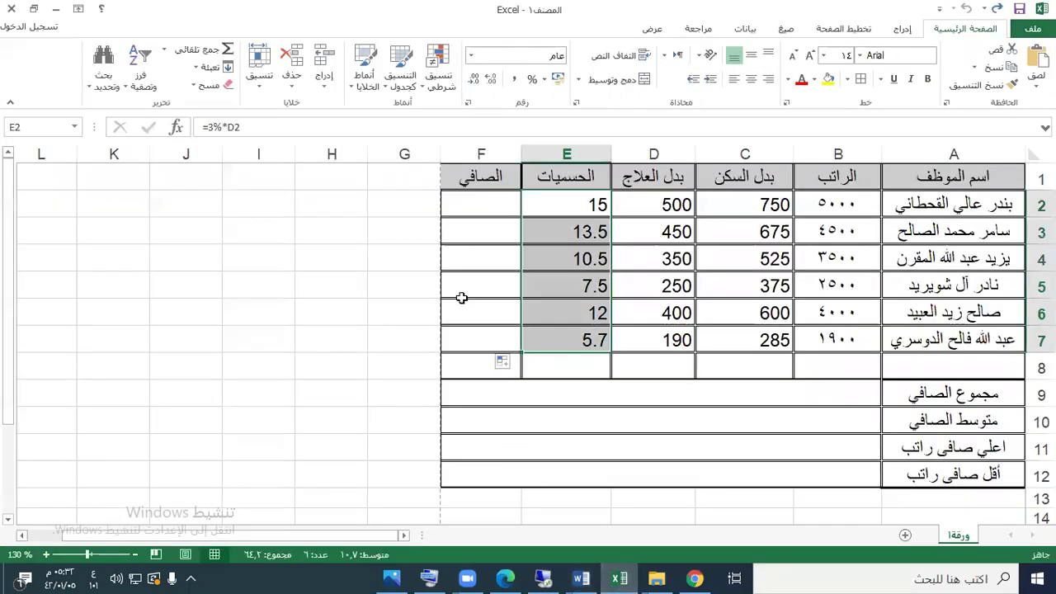
Step: Widen the الصافي column F, and recheck the calculation rules in the Word handout
click(470, 231)
drag(438, 154, 360, 163)
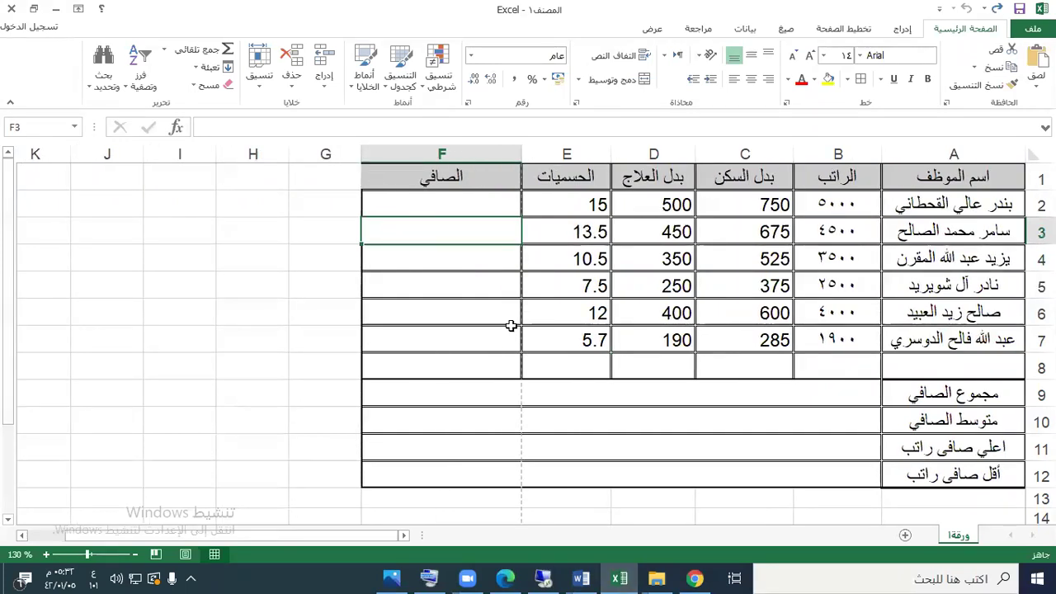
click(587, 577)
click(548, 523)
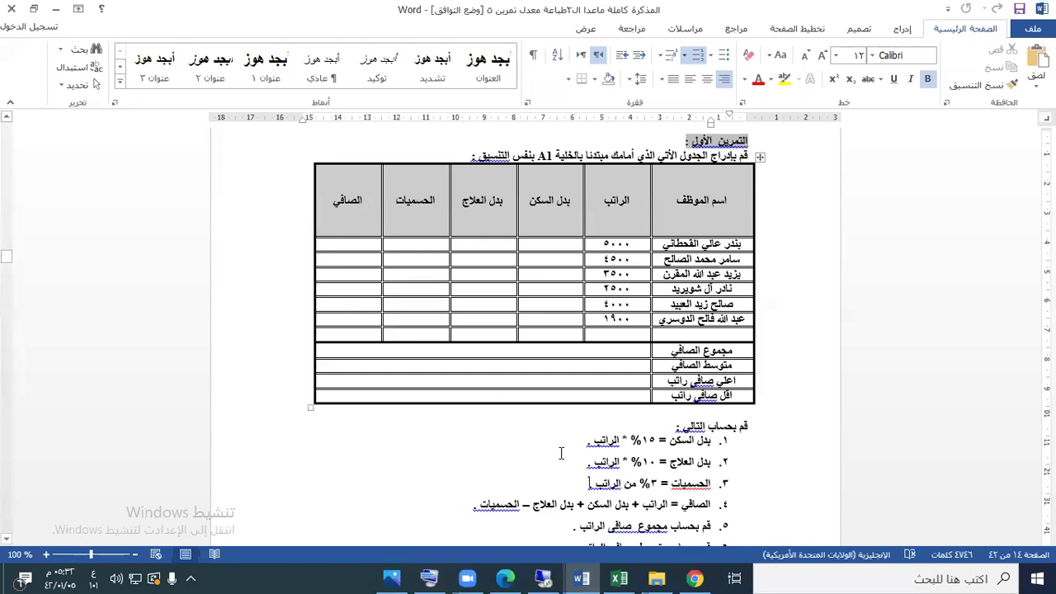
click(618, 577)
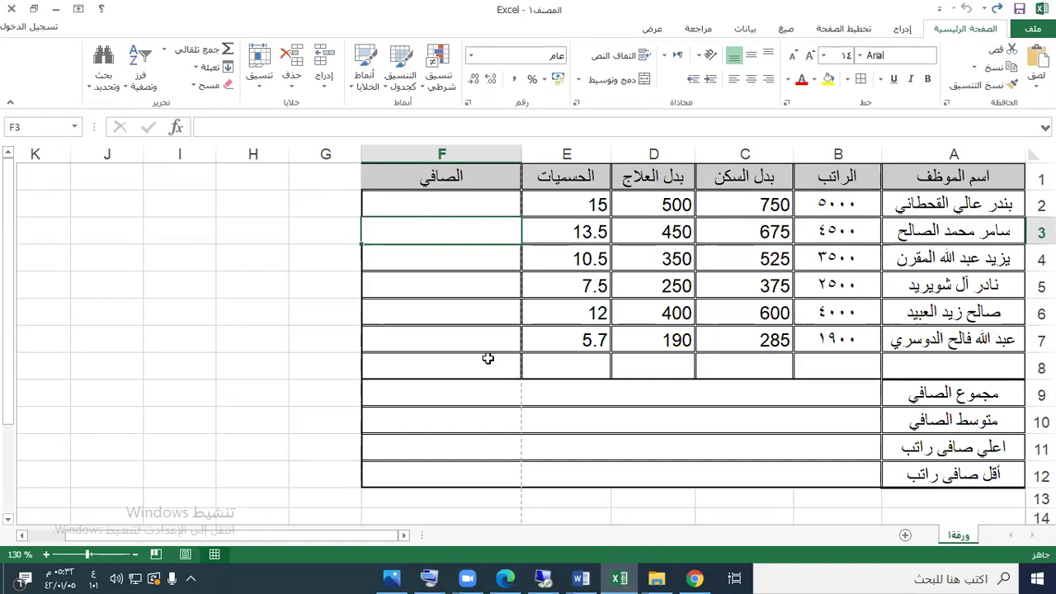
Step: Select the first employee's الصافي cell, F2, and reread how الصافي is calculated in the Word handout
click(372, 199)
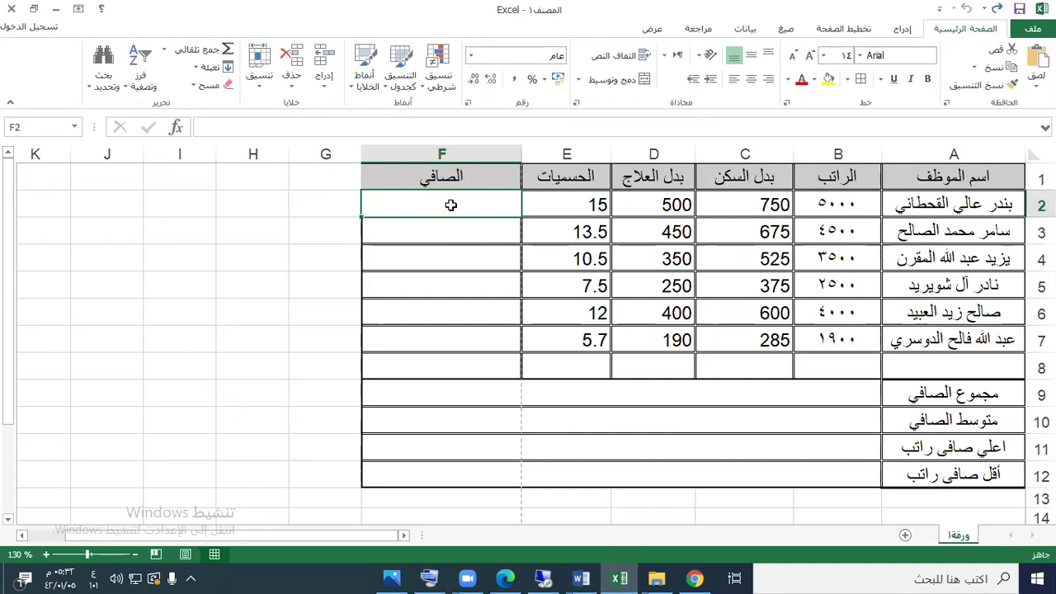
mouse_move(581, 577)
click(584, 431)
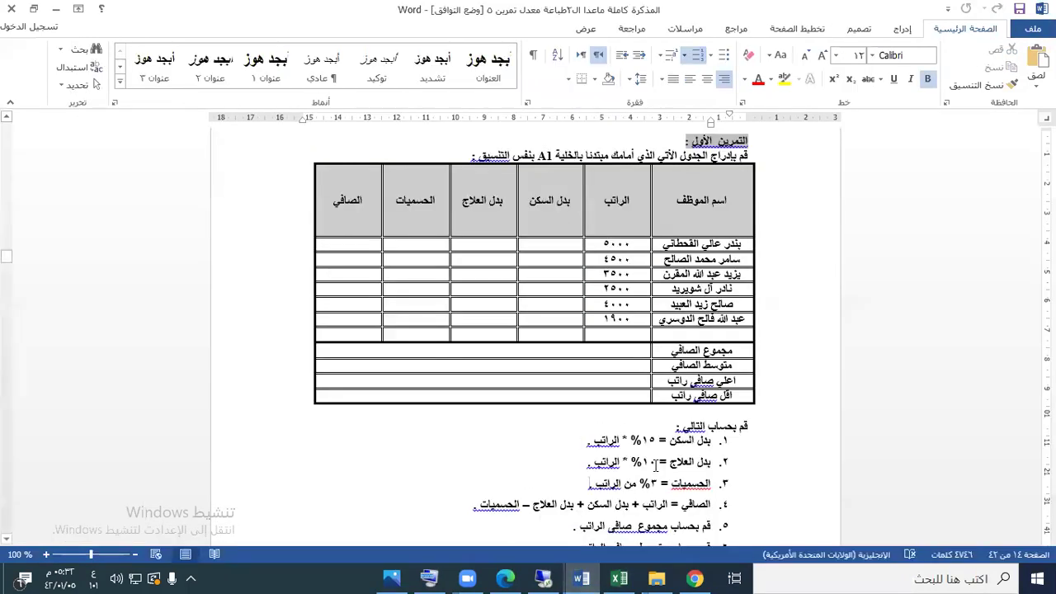
click(674, 503)
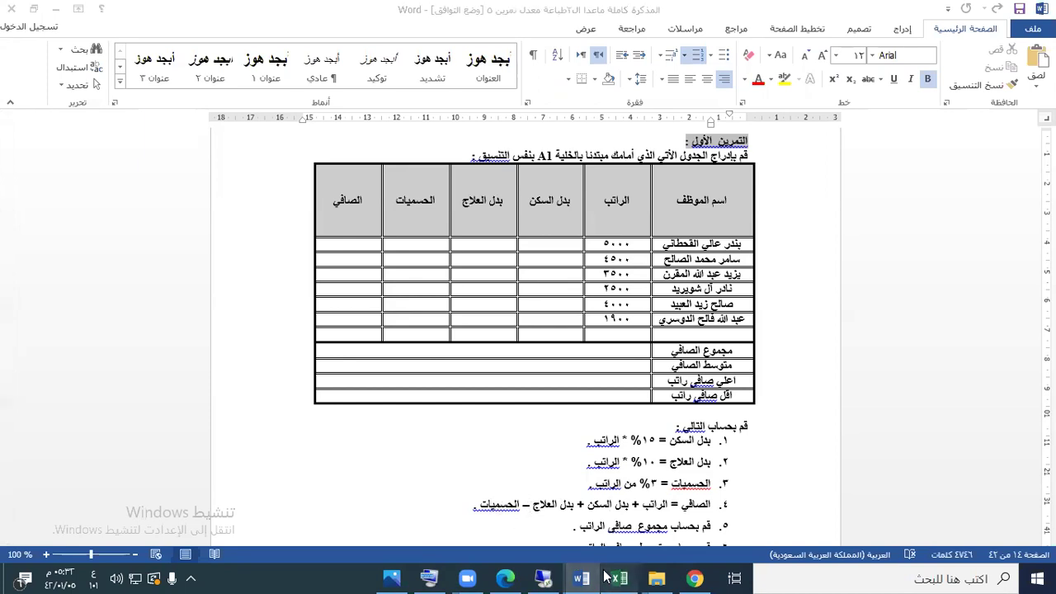
click(618, 579)
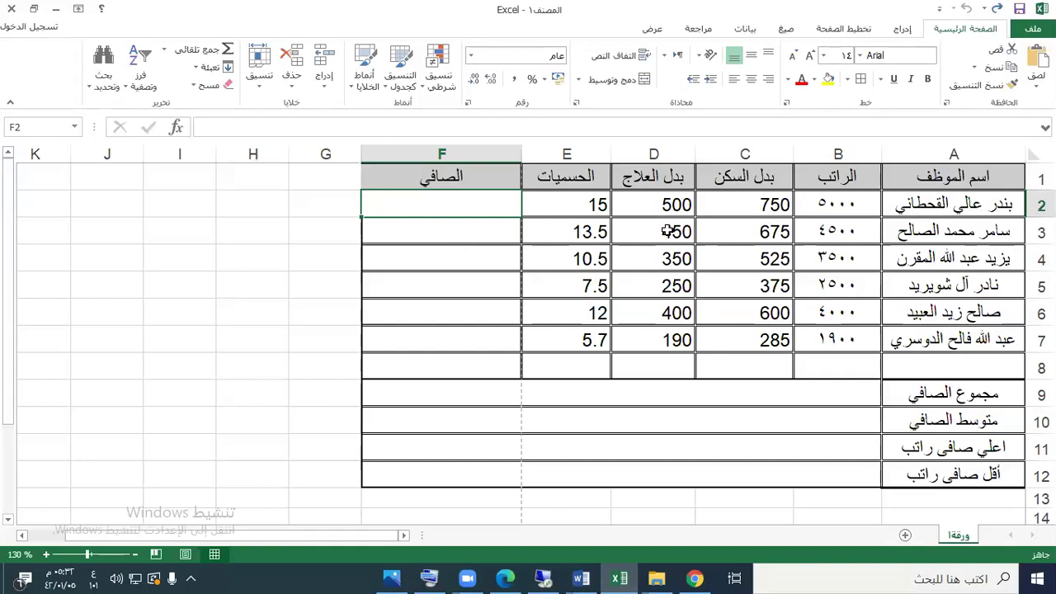
Step: Calculate the first employee's الصافي in F2 as =B2+C2+D2-E2
text(=)
click(823, 203)
text(+)
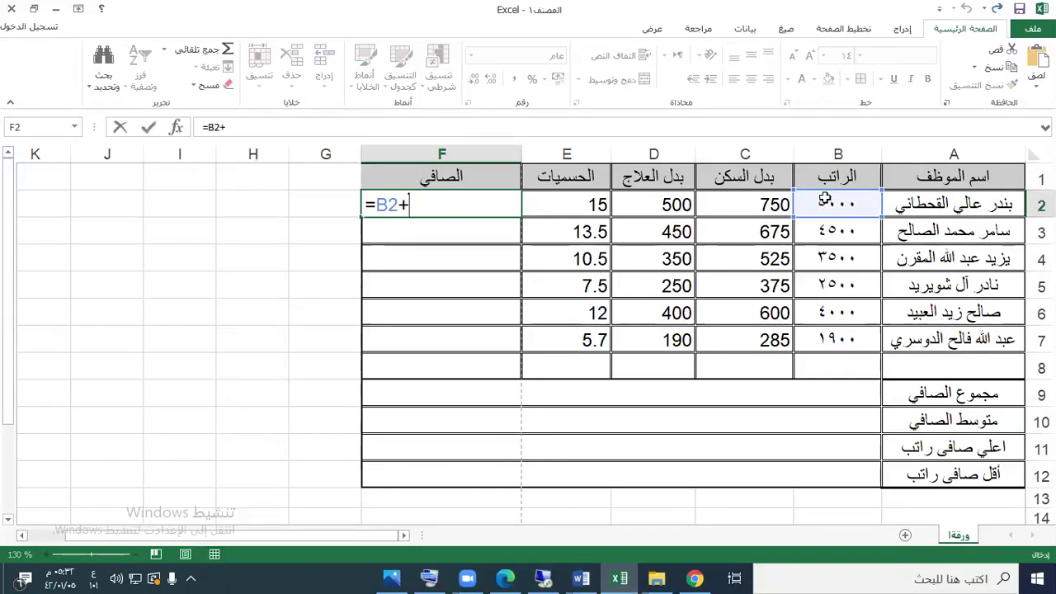
click(765, 200)
text(+)
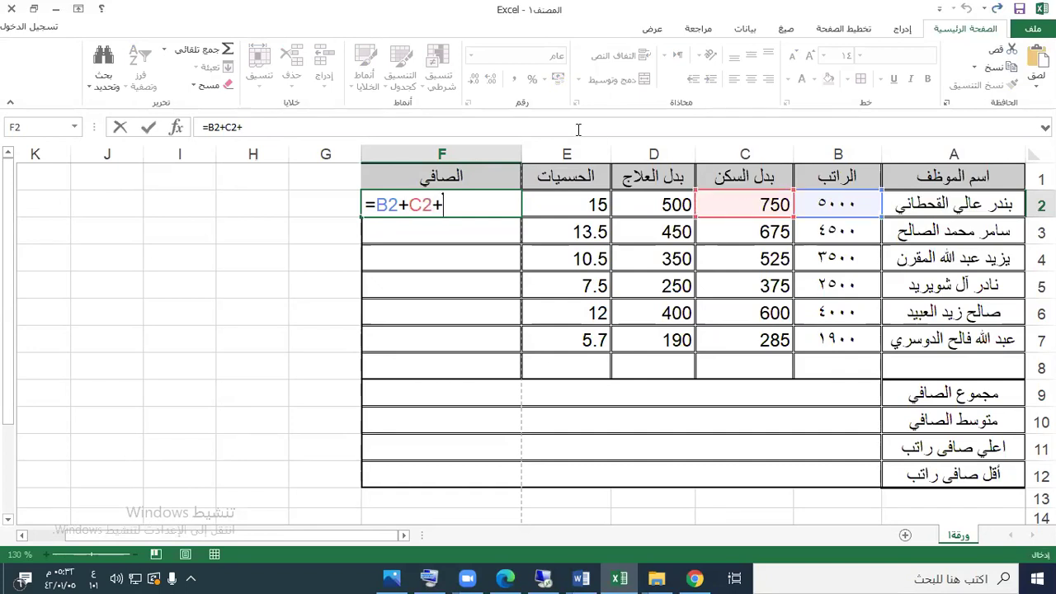
click(669, 215)
text(-)
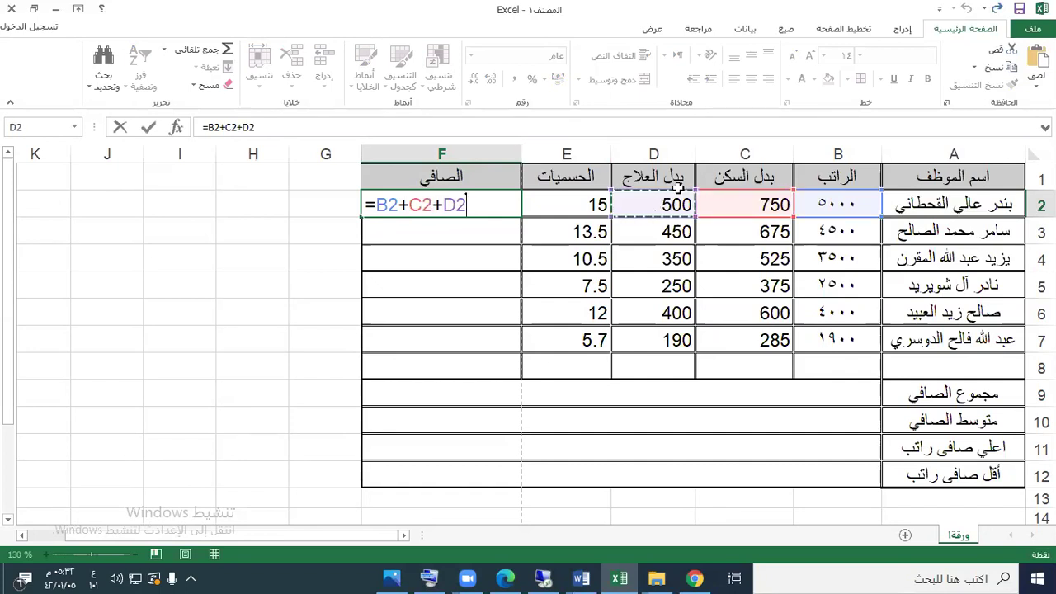
click(587, 203)
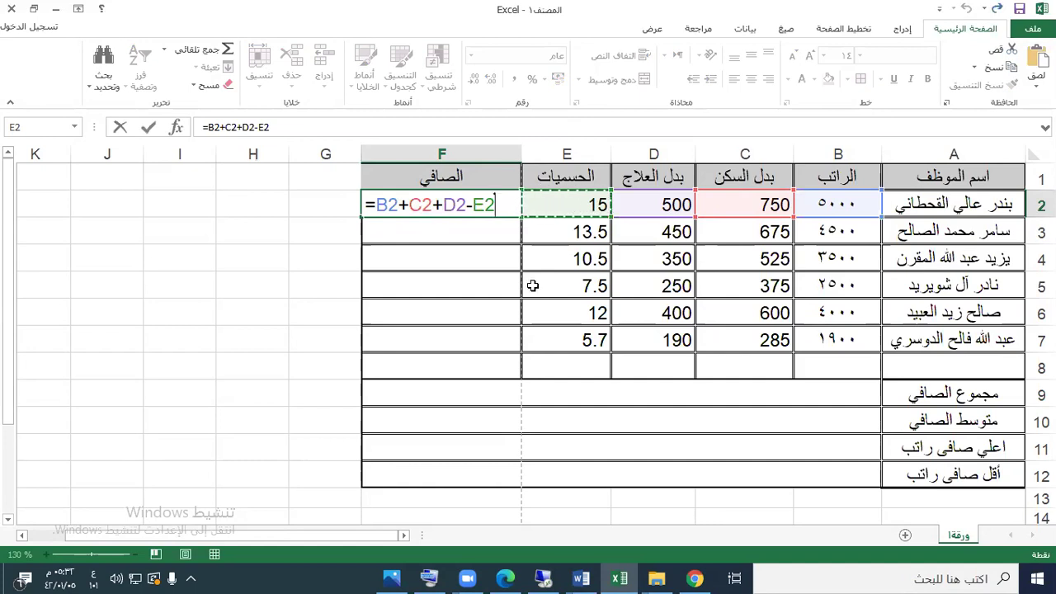
key(Return)
Step: Fill the الصافي formula from F2 down to F7, and narrow column F to fit its values
click(413, 202)
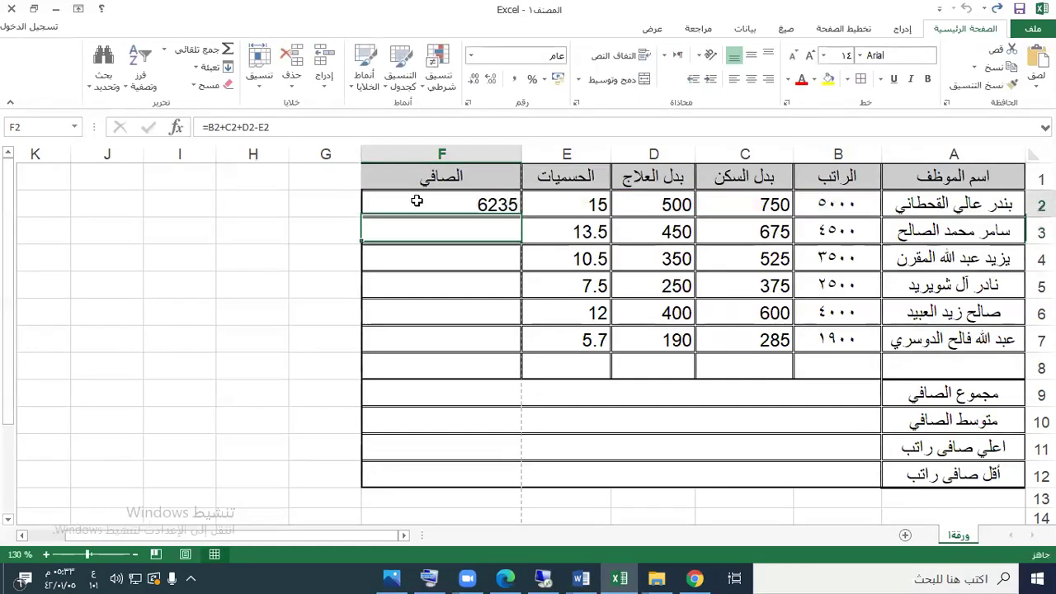
drag(363, 217, 374, 349)
drag(360, 155, 448, 154)
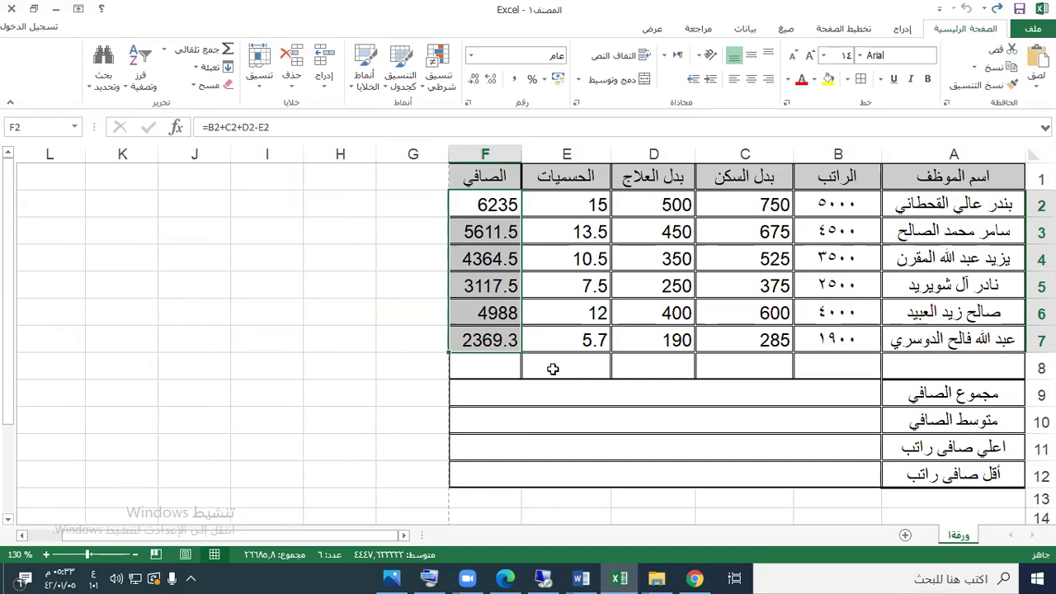
drag(444, 154, 439, 154)
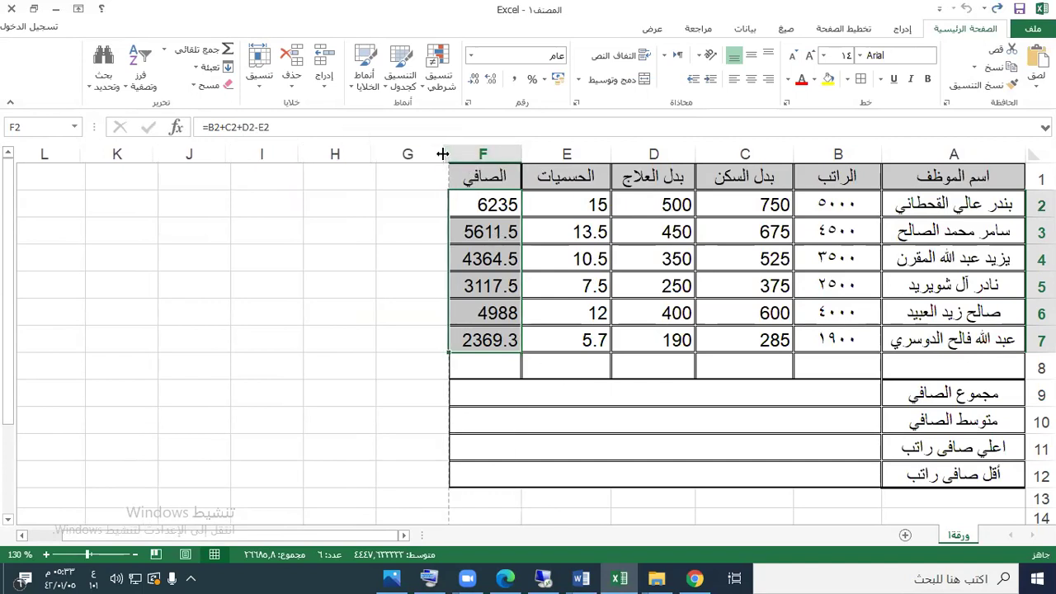
Step: Narrow columns E, C and B slightly, and widen the الصافي column F a little
drag(521, 154, 534, 154)
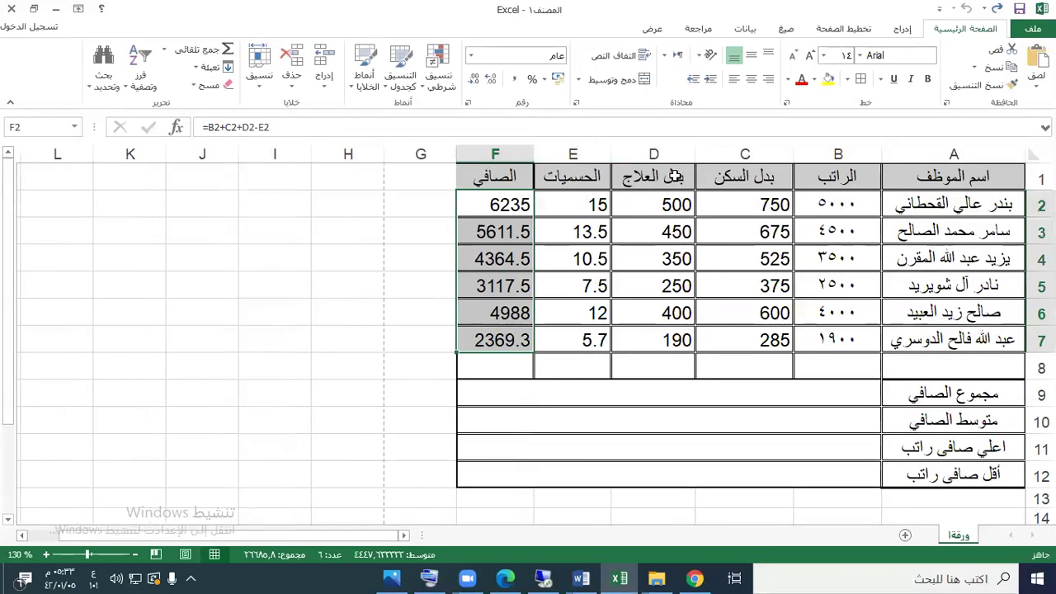
drag(697, 155, 711, 158)
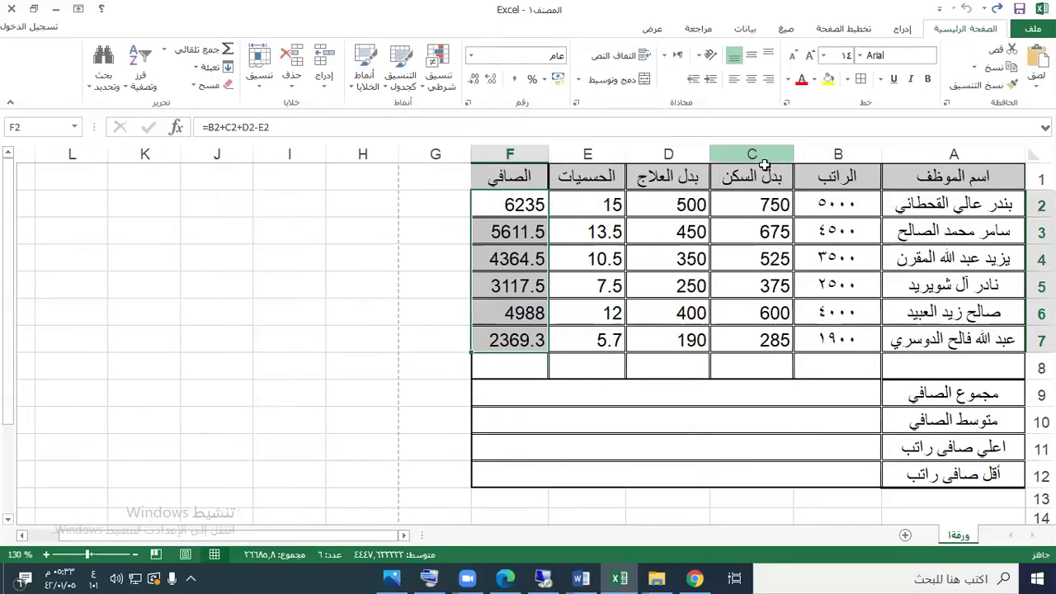
drag(788, 153, 801, 153)
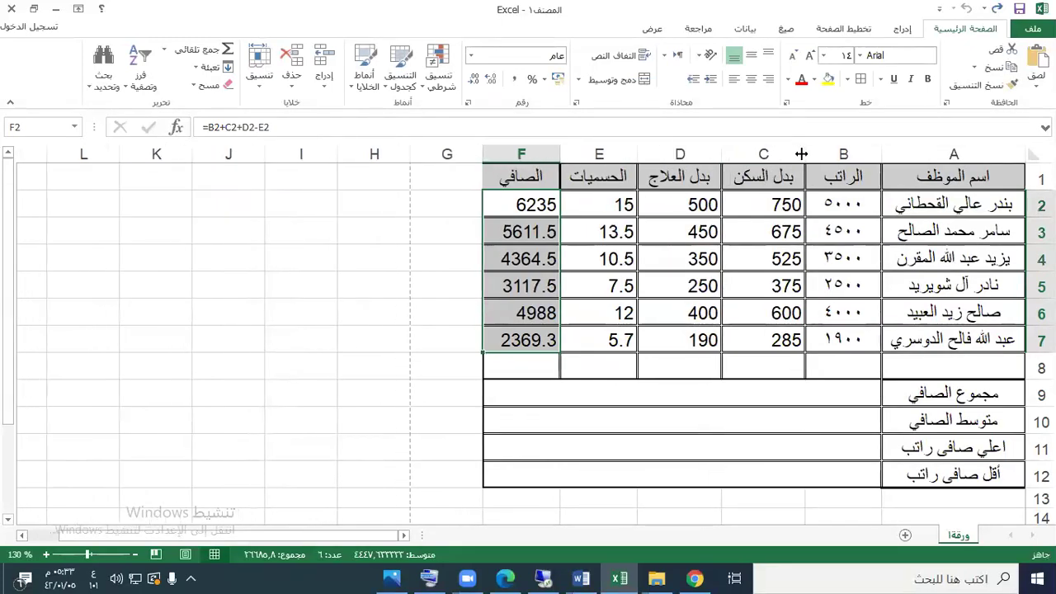
click(546, 345)
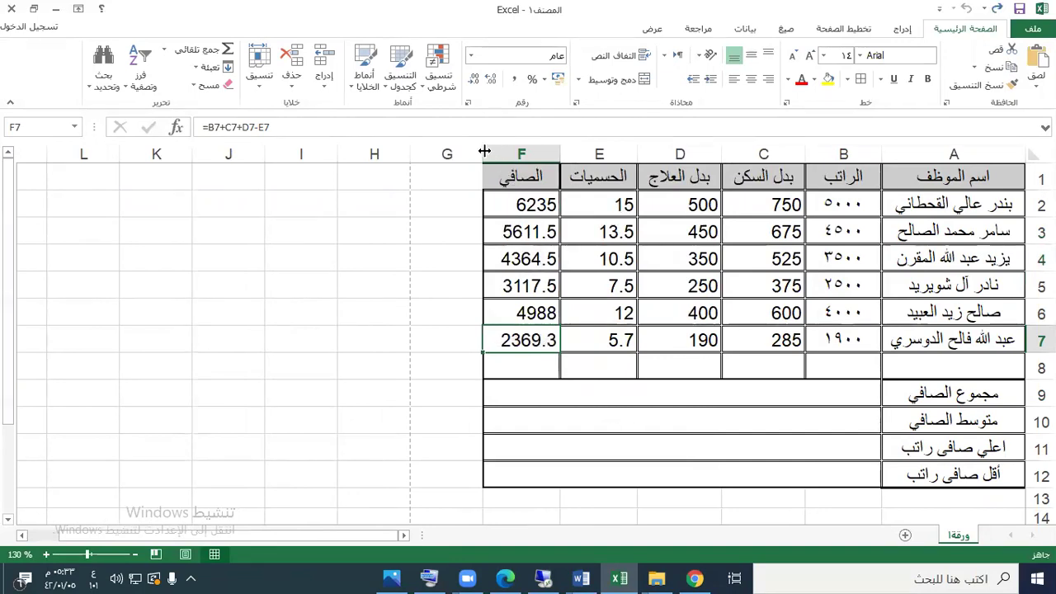
drag(484, 151, 464, 151)
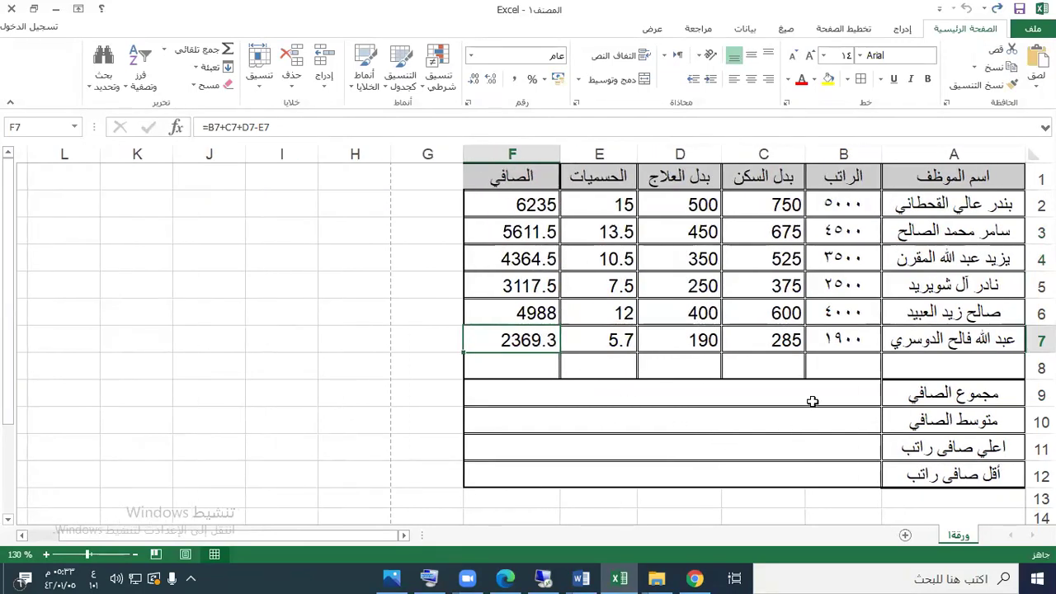
Step: Try totalling the الصافي values in the مجموع الصافي row, cell B9, with =SUM(F2:F7), and clear the cell
drag(915, 368, 520, 368)
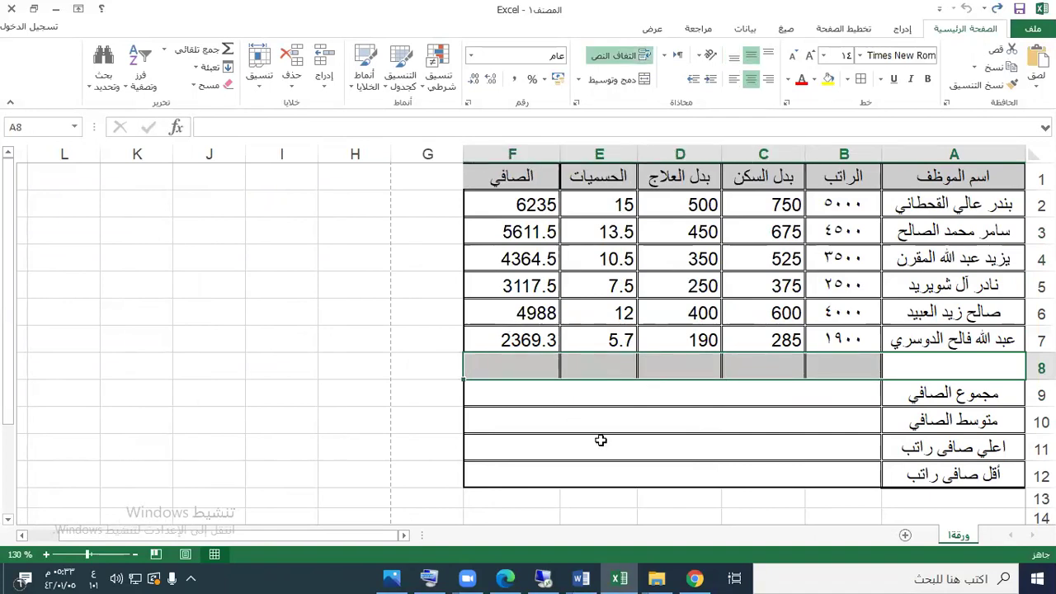
click(687, 392)
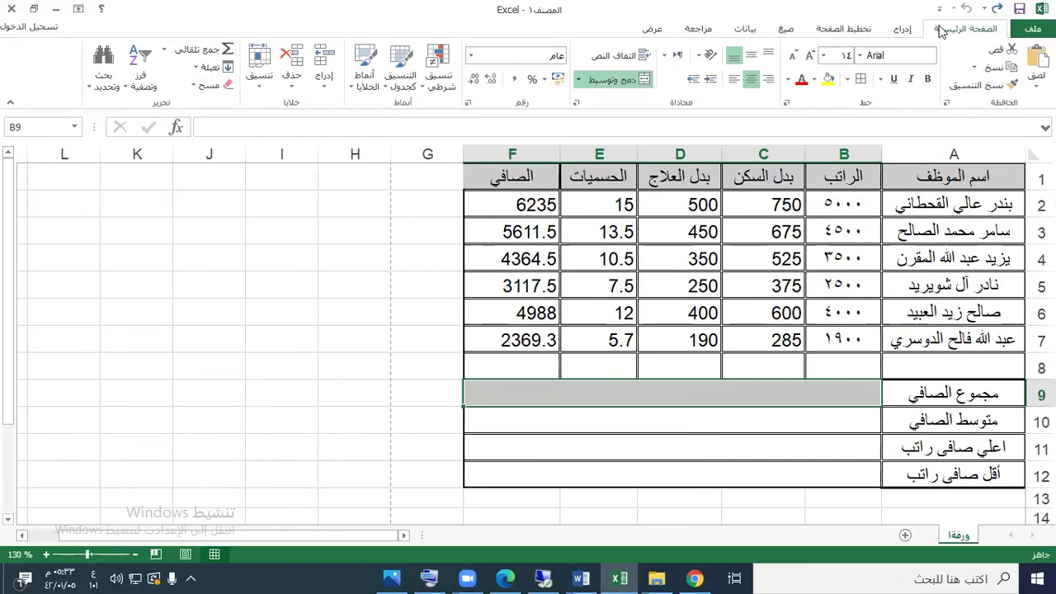
click(164, 50)
click(166, 71)
drag(537, 206, 536, 339)
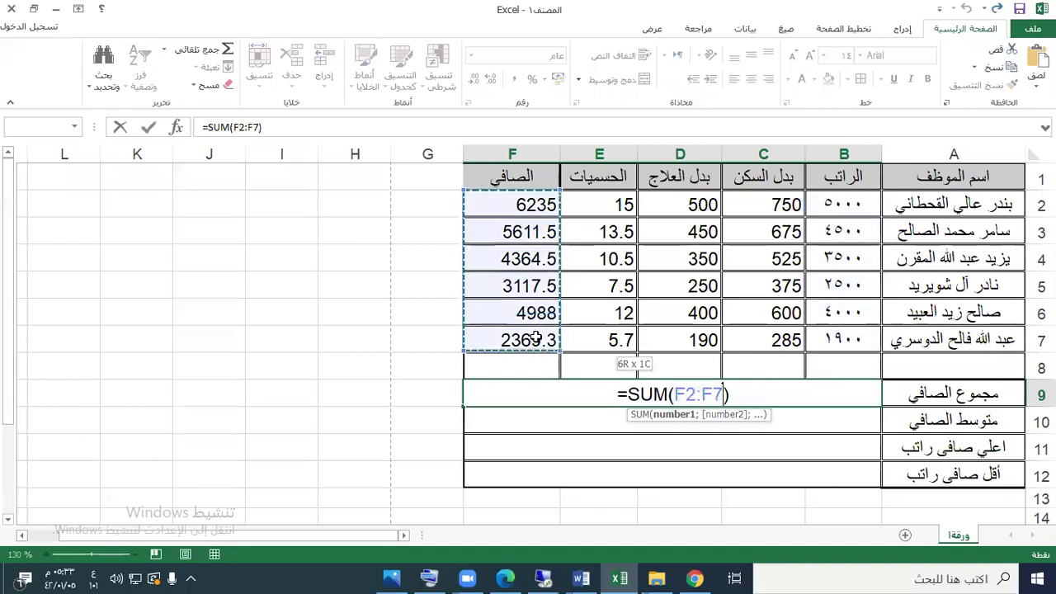
key(Return)
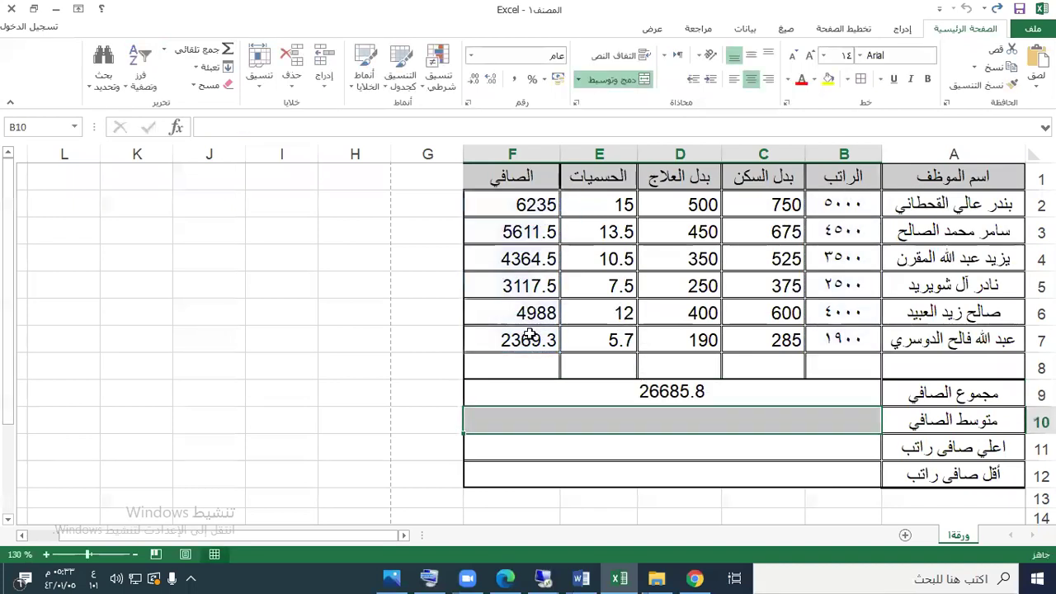
click(606, 398)
key(Delete)
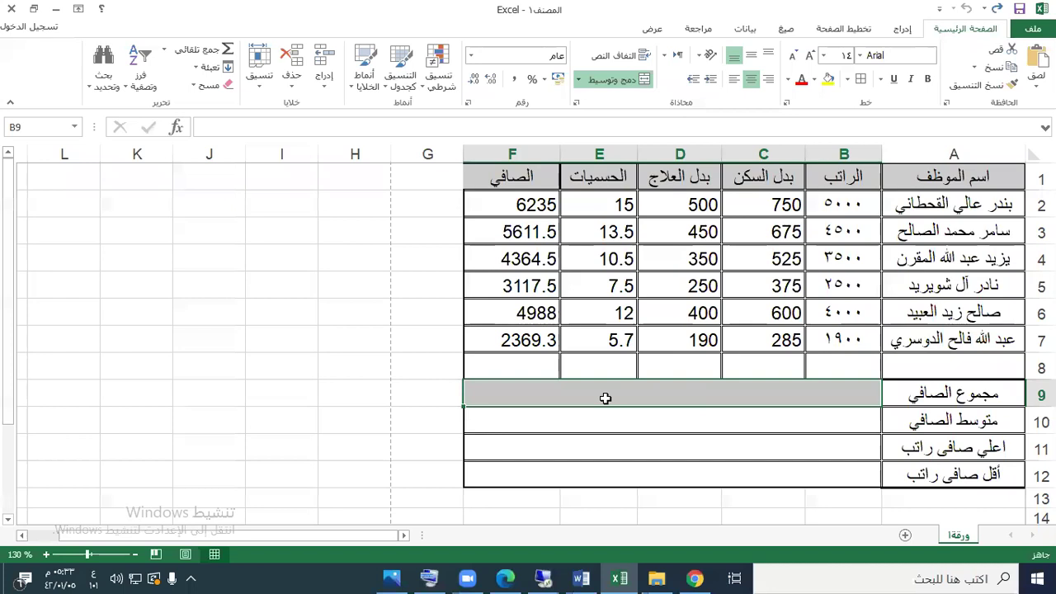
Step: Select the الصافي values F2:F7 and total them with AutoSum in the empty cell F8
click(501, 203)
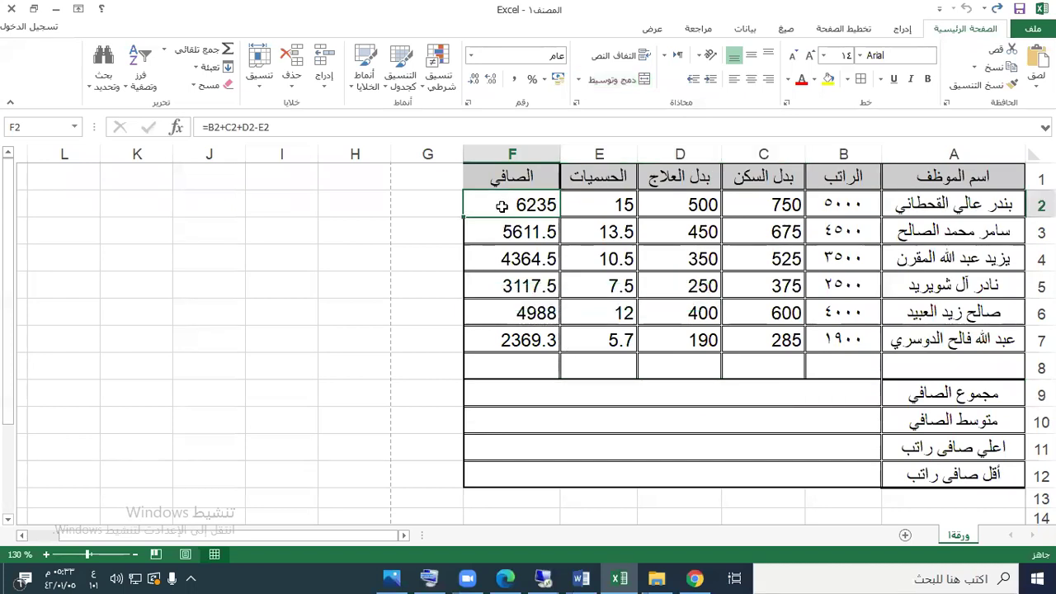
drag(529, 204, 520, 340)
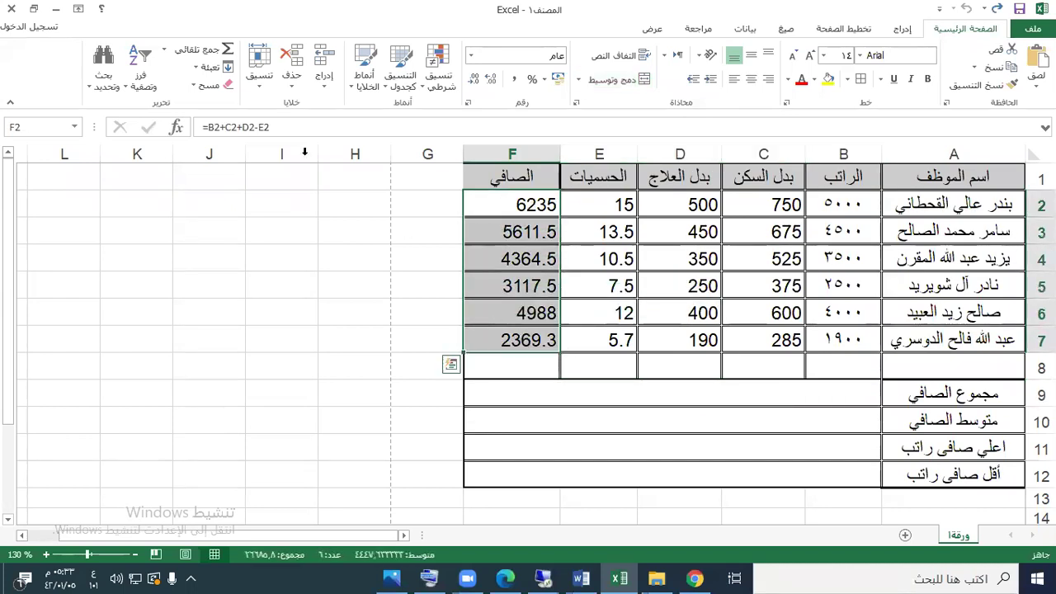
click(166, 52)
click(195, 69)
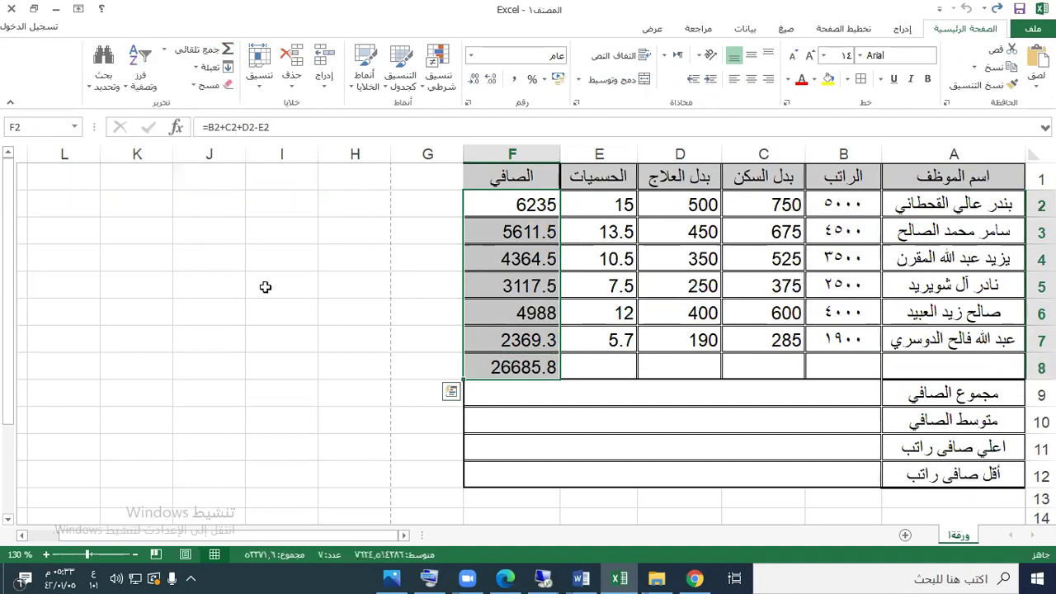
Step: Clear the AutoSum total from the empty row's cell F8
click(505, 363)
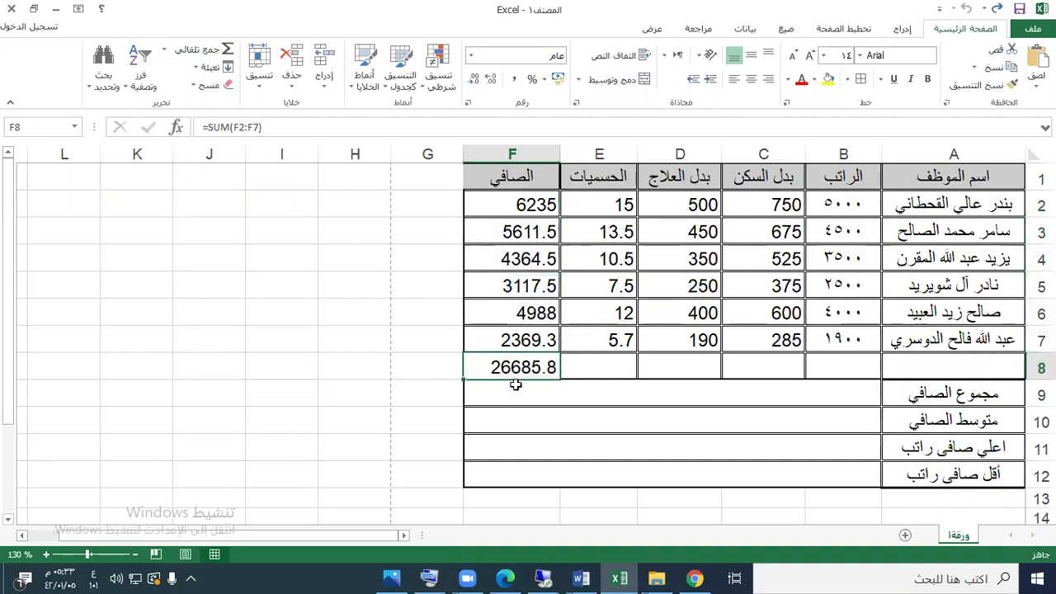
click(550, 394)
click(535, 369)
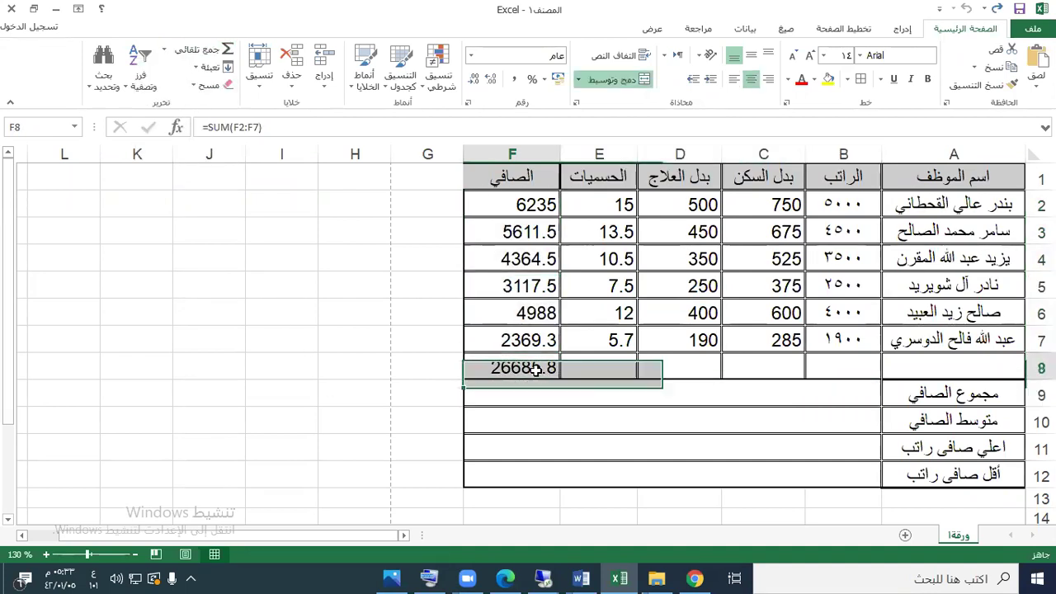
key(Delete)
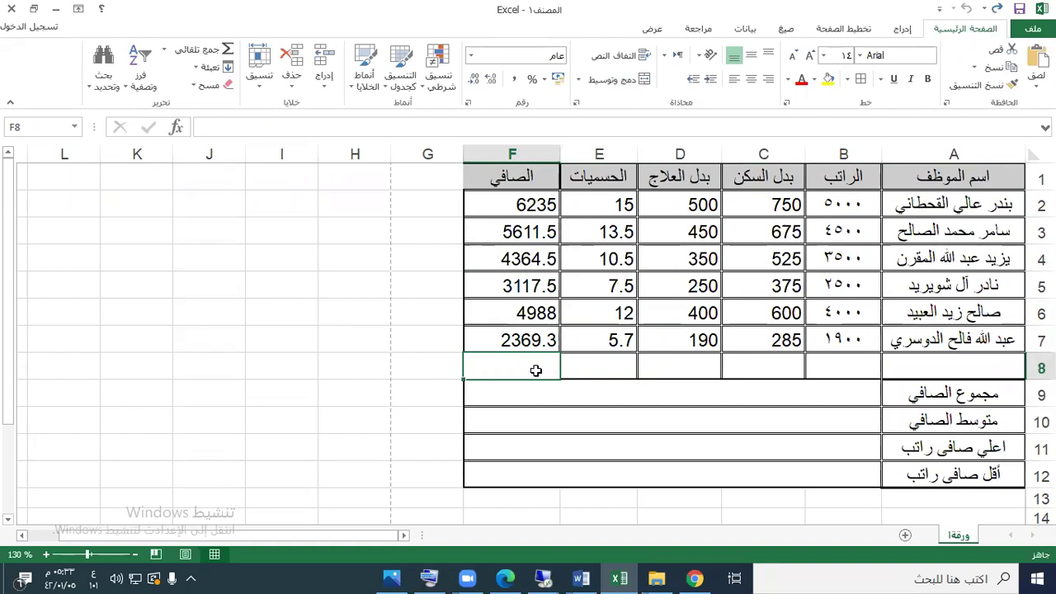
Step: Total the الصافي values in the مجموع الصافي row, cell B9, with =SUM(F2:F7)
drag(524, 208, 525, 340)
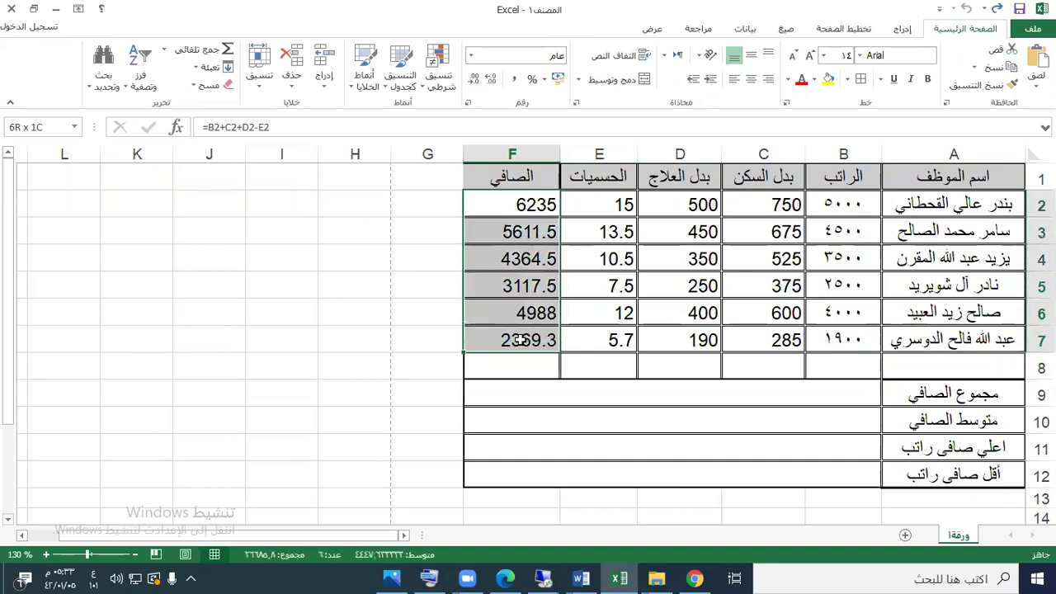
click(670, 395)
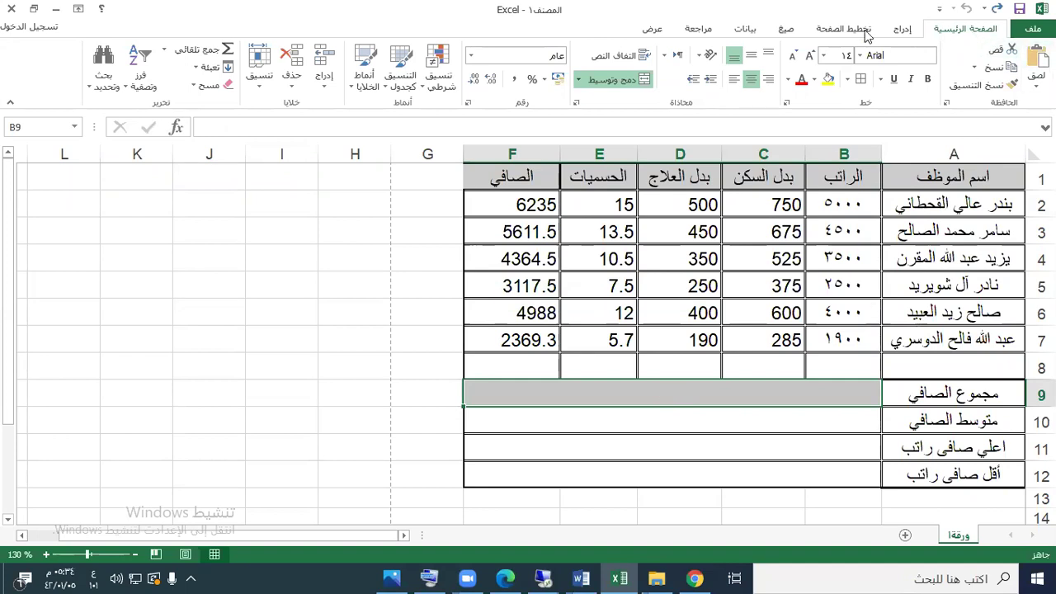
click(164, 50)
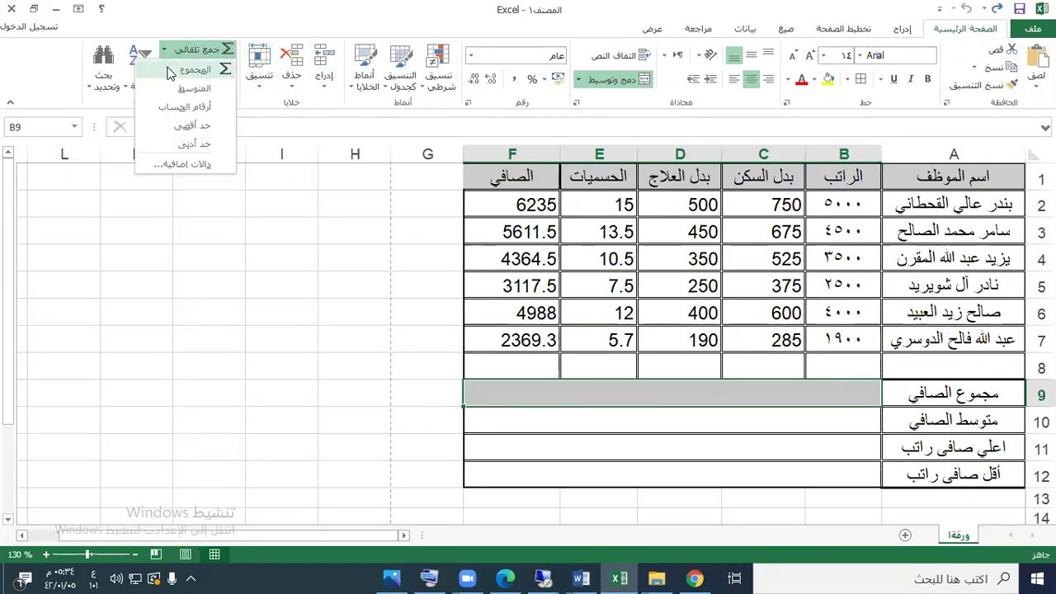
click(167, 71)
drag(508, 212, 513, 346)
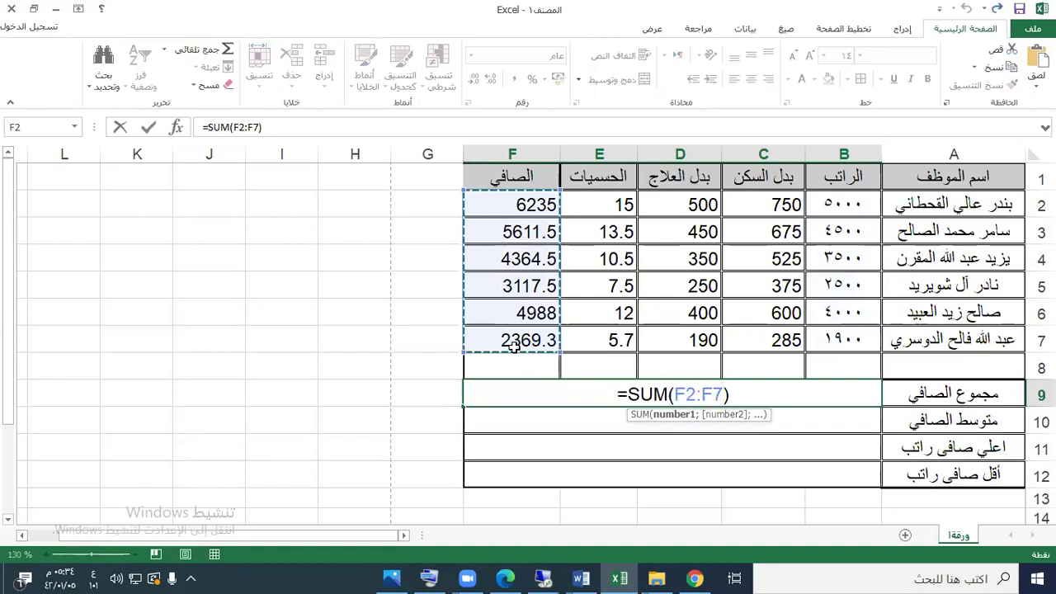
key(Return)
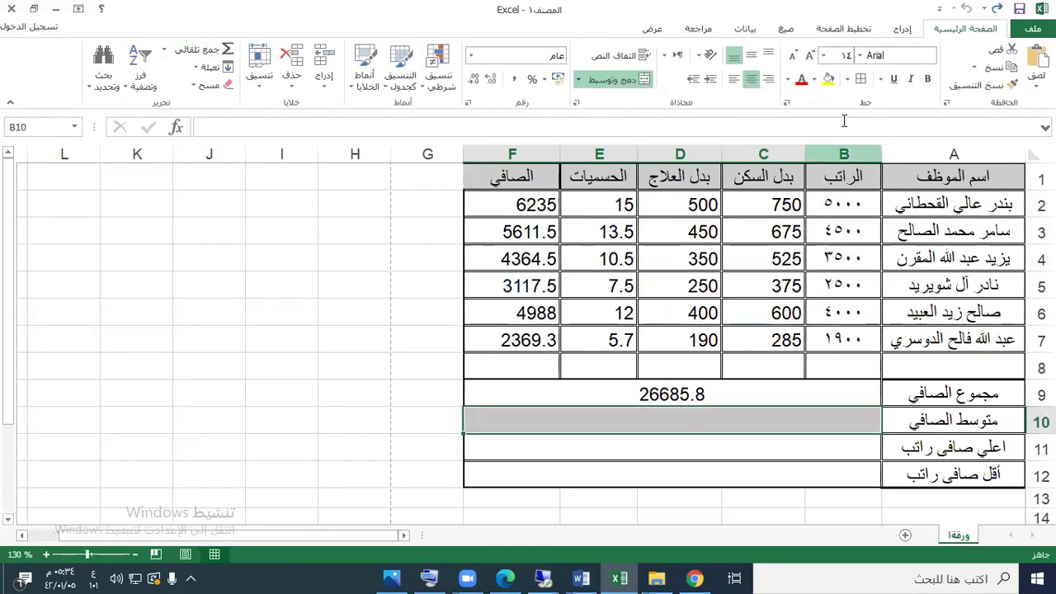
Step: Average the الصافي values in the متوسط الصافي row, cell B10, with =AVERAGE(F2:F7)
click(164, 52)
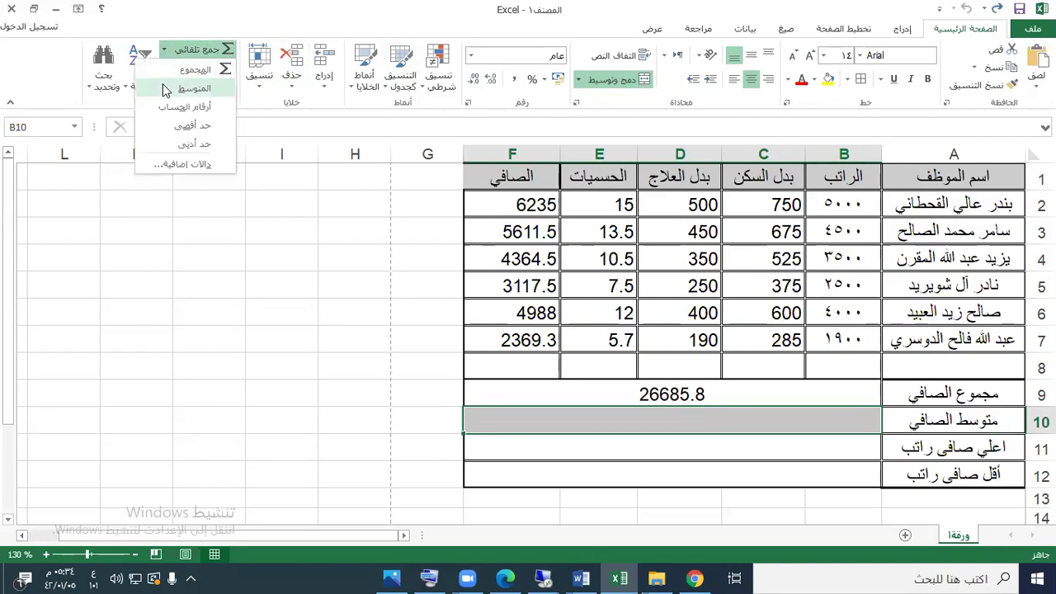
click(164, 89)
drag(508, 211, 512, 341)
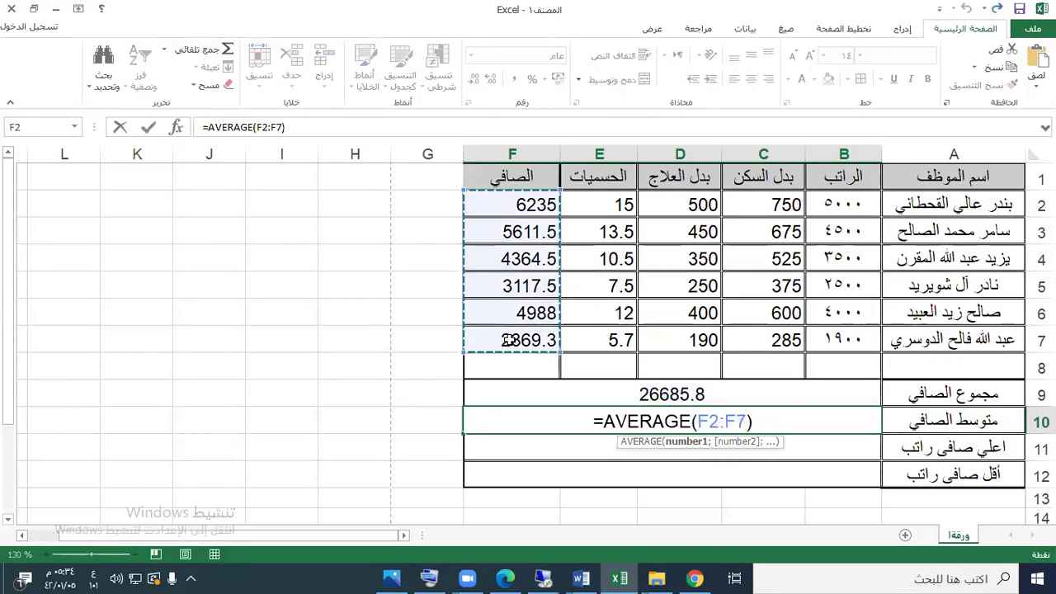
key(Return)
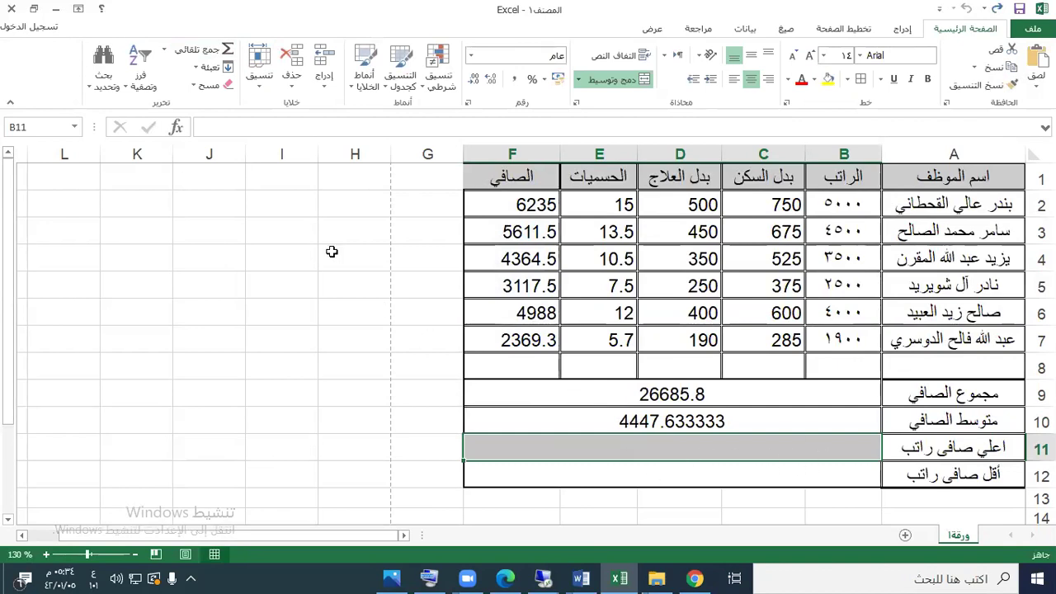
Step: Find the highest net salary in the اعلي صافى راتب row, cell B11, using MAX over F2:F7
click(165, 51)
click(181, 124)
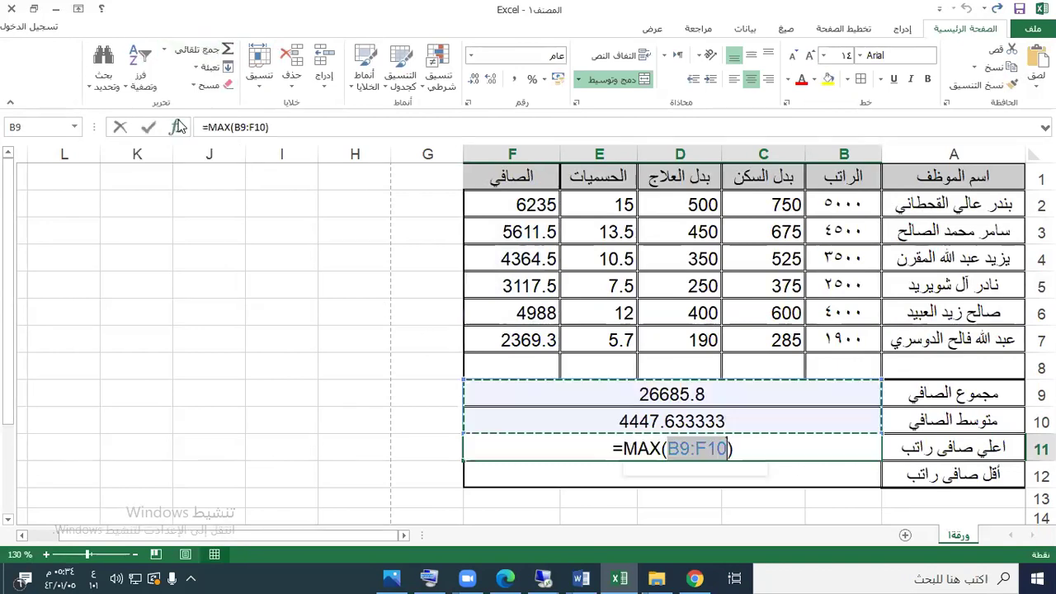
drag(532, 206, 538, 340)
key(Return)
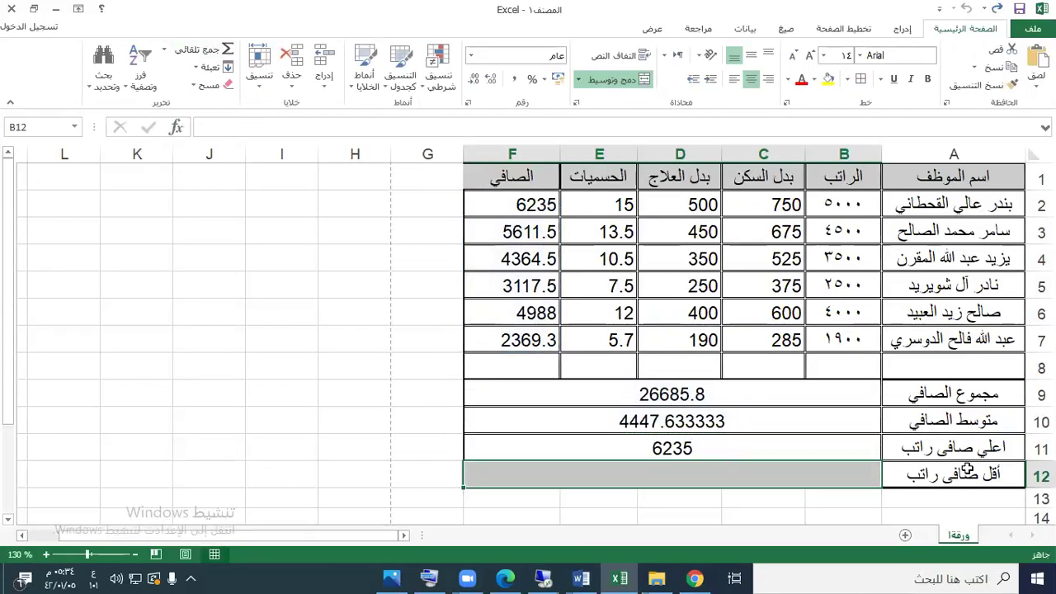
Step: Change the last summary label in A12 to أقل بدل سكن
click(962, 473)
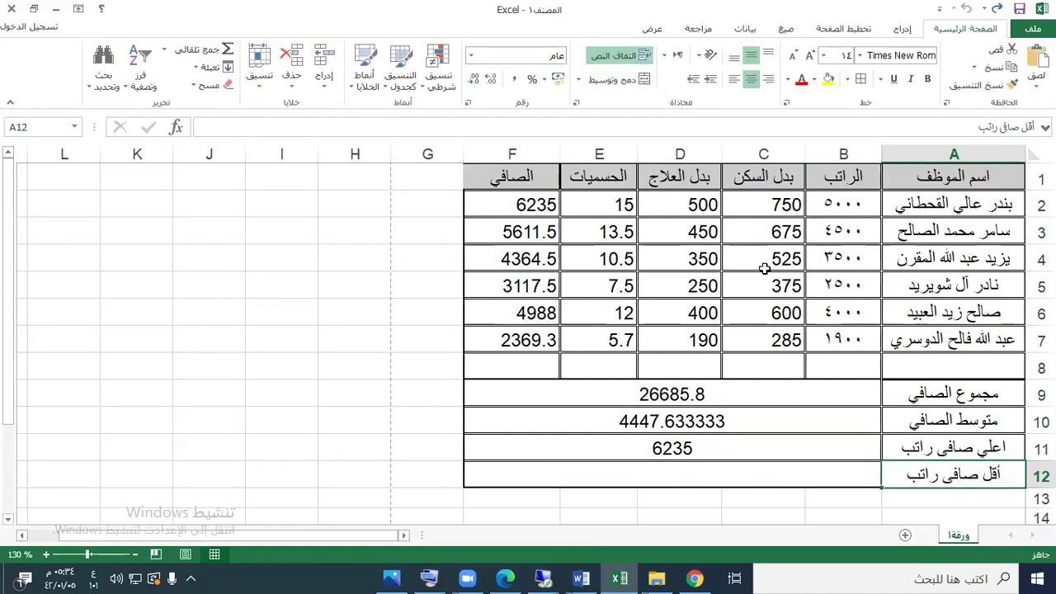
double_click(965, 474)
drag(979, 474, 909, 475)
text(بد)
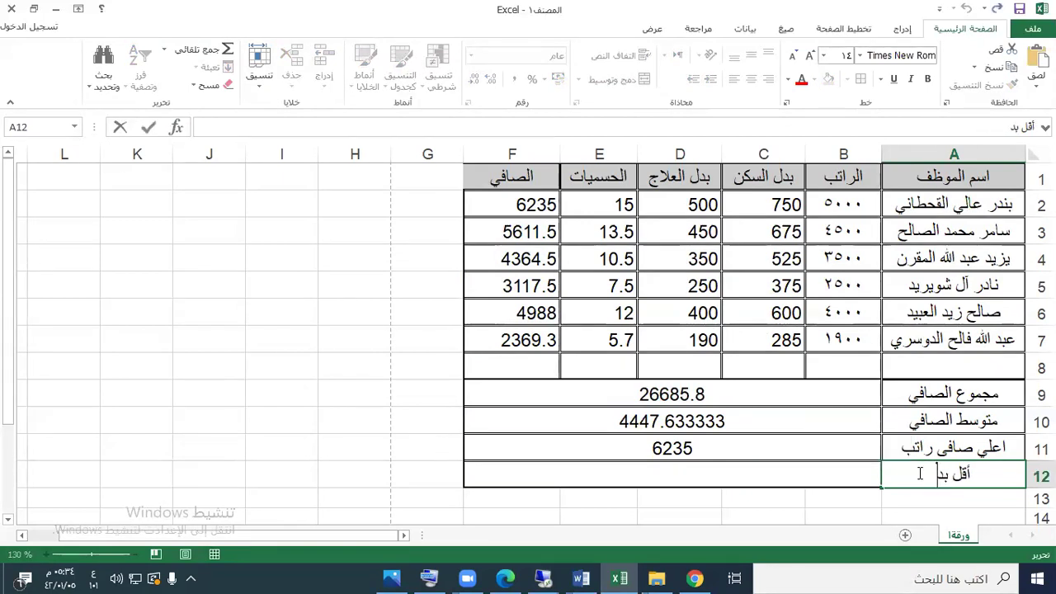
text(ل سكن)
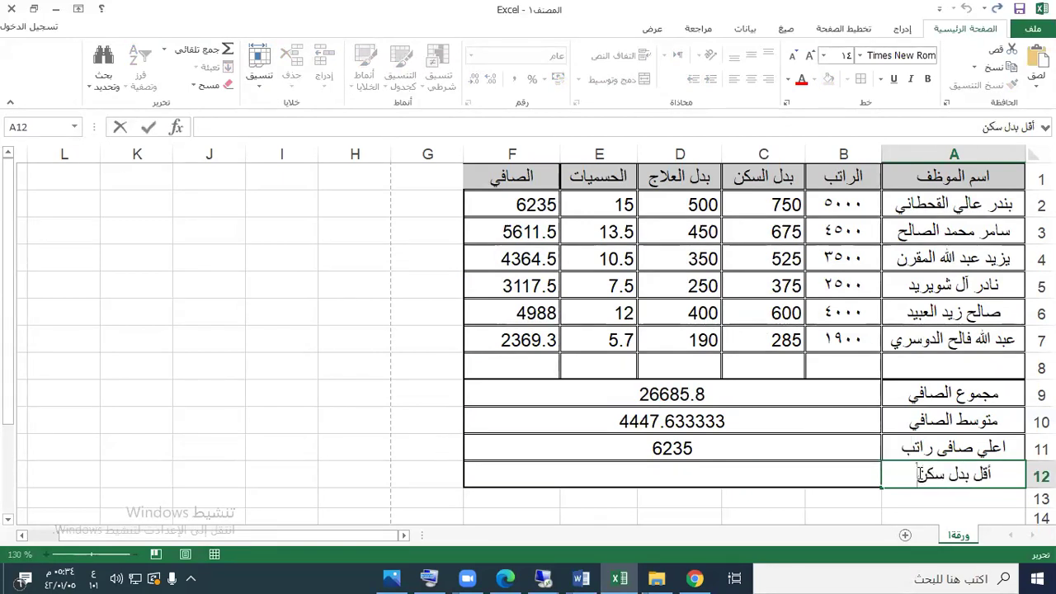
key(Return)
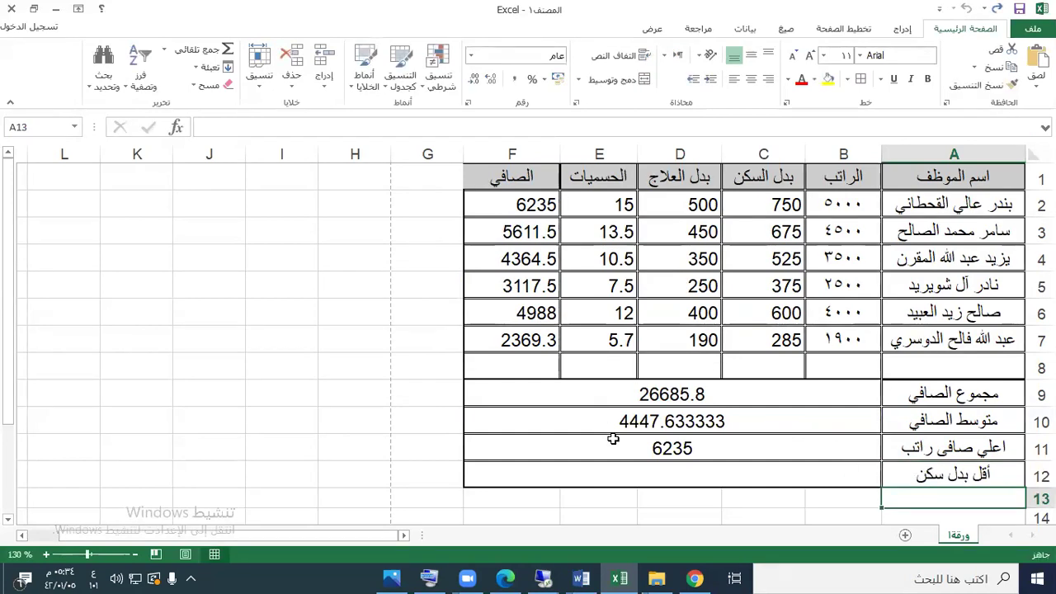
Step: Find the lowest housing allowance in the أقل بدل سكن row, cell B12, with =MIN(C2:C7)
click(631, 471)
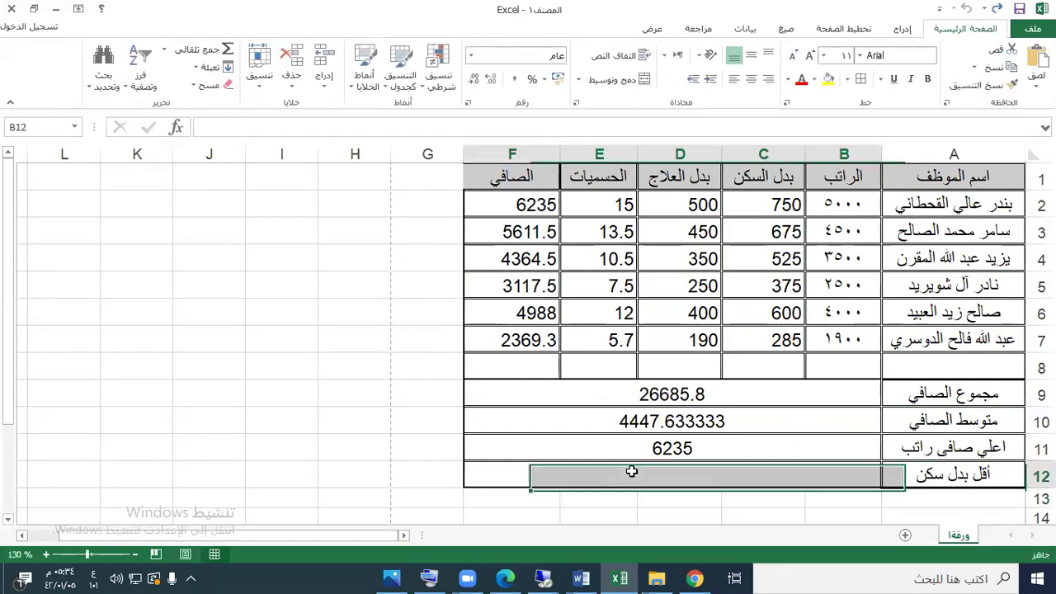
click(163, 50)
click(183, 144)
click(765, 210)
drag(766, 210, 737, 337)
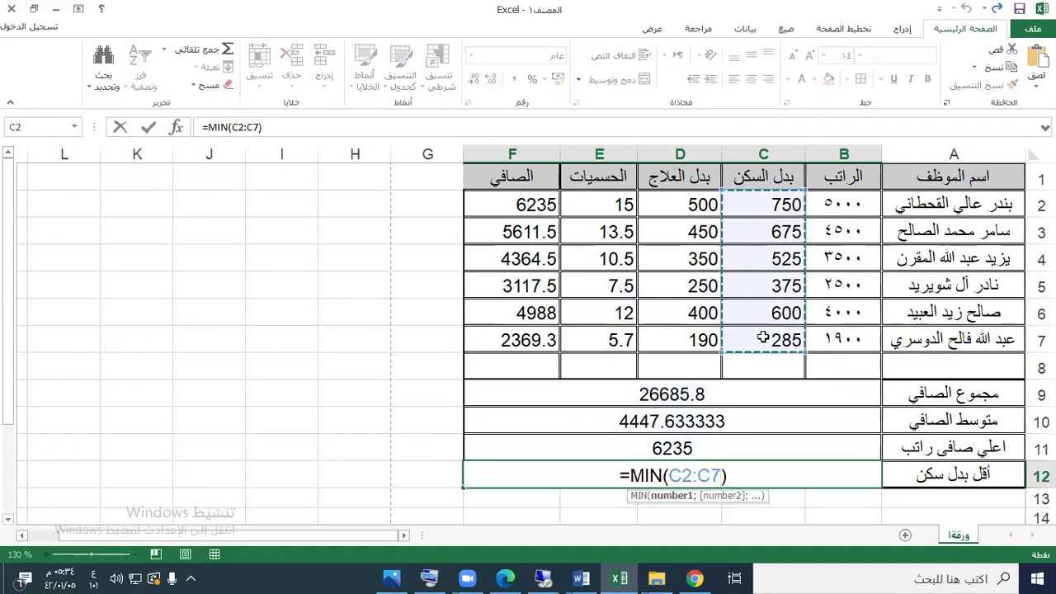
key(Return)
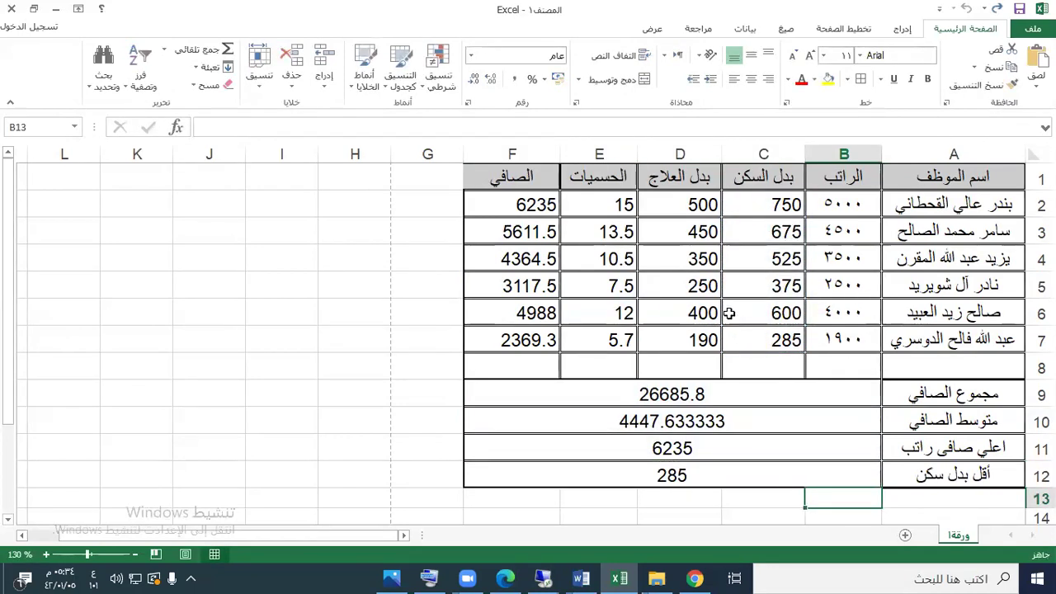
click(782, 511)
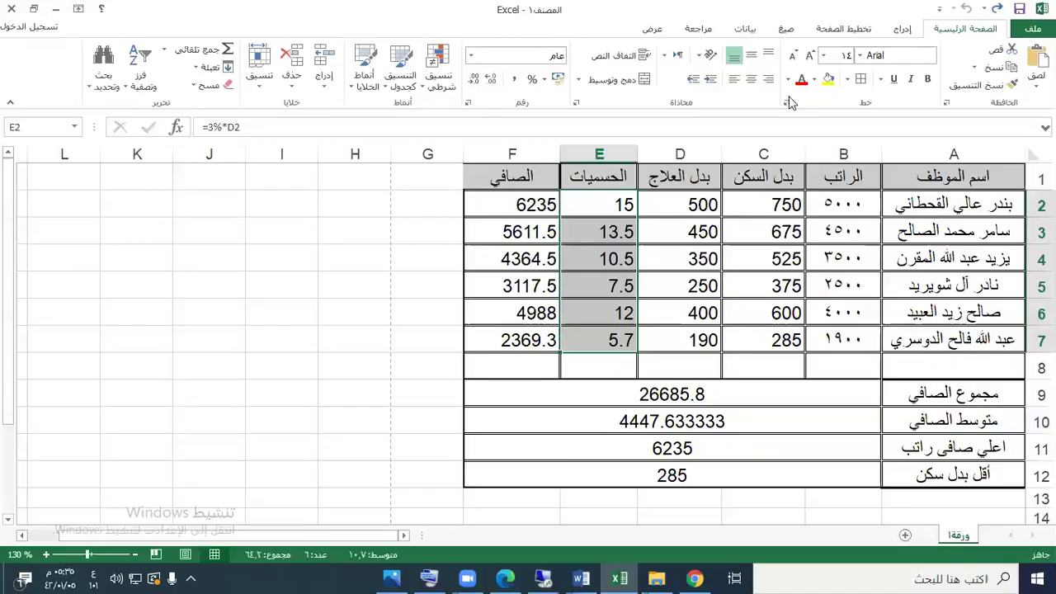
Step: Clear the الحسميات formulas from E2:E7
drag(609, 210, 605, 337)
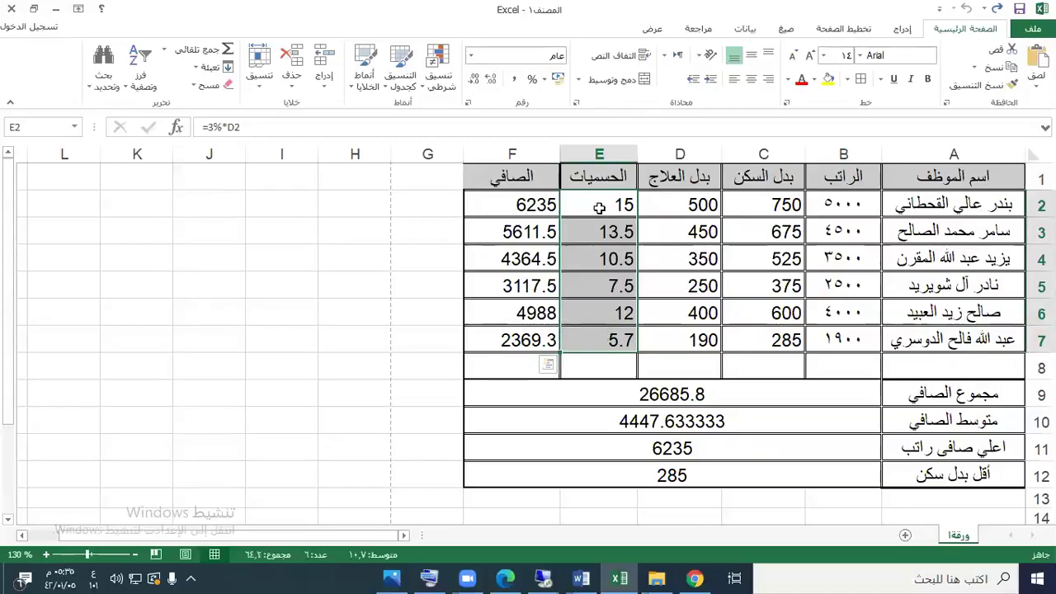
key(Delete)
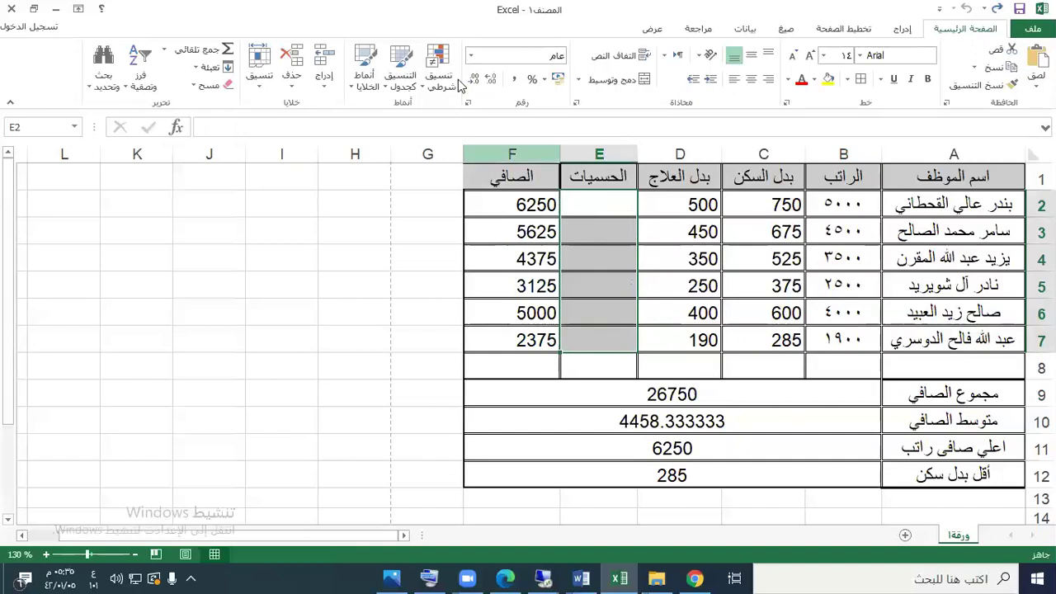
click(590, 208)
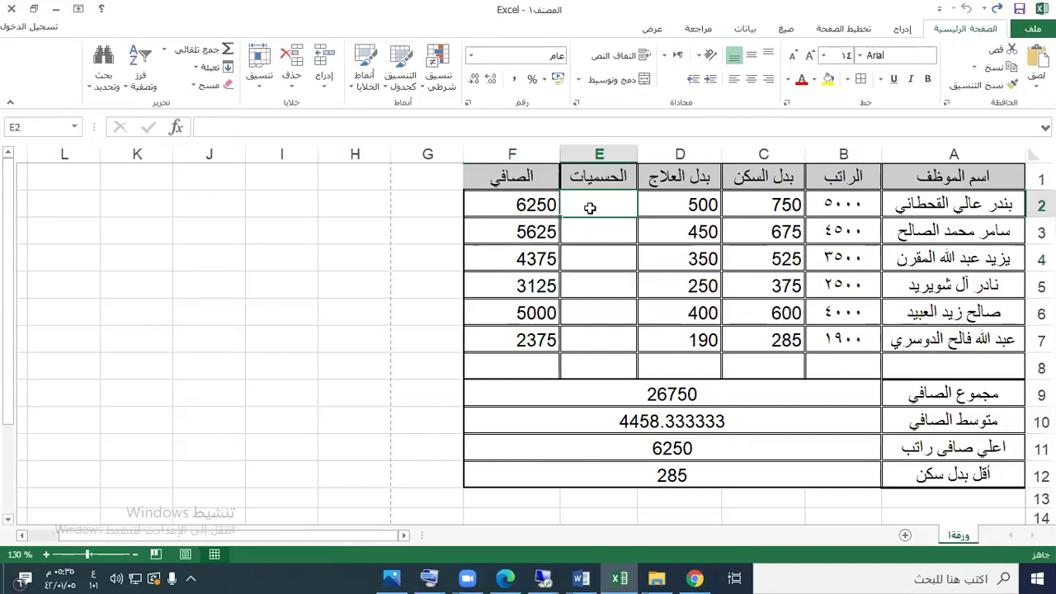
key(ctrl+z)
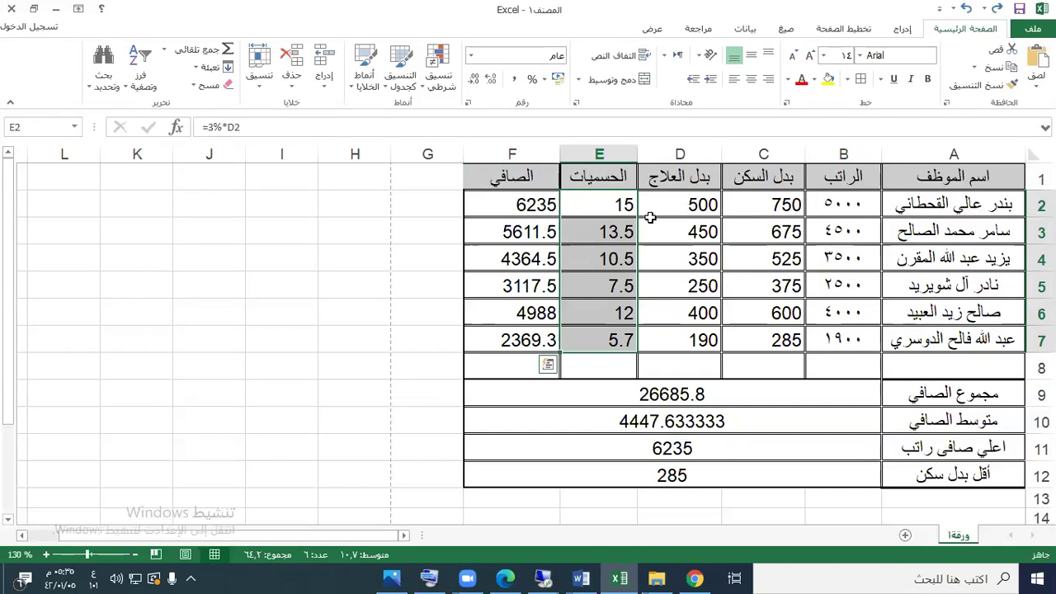
key(Delete)
Step: Enter the الحسميات formula =3%*B2 in E2 and fill it down to E7
click(597, 196)
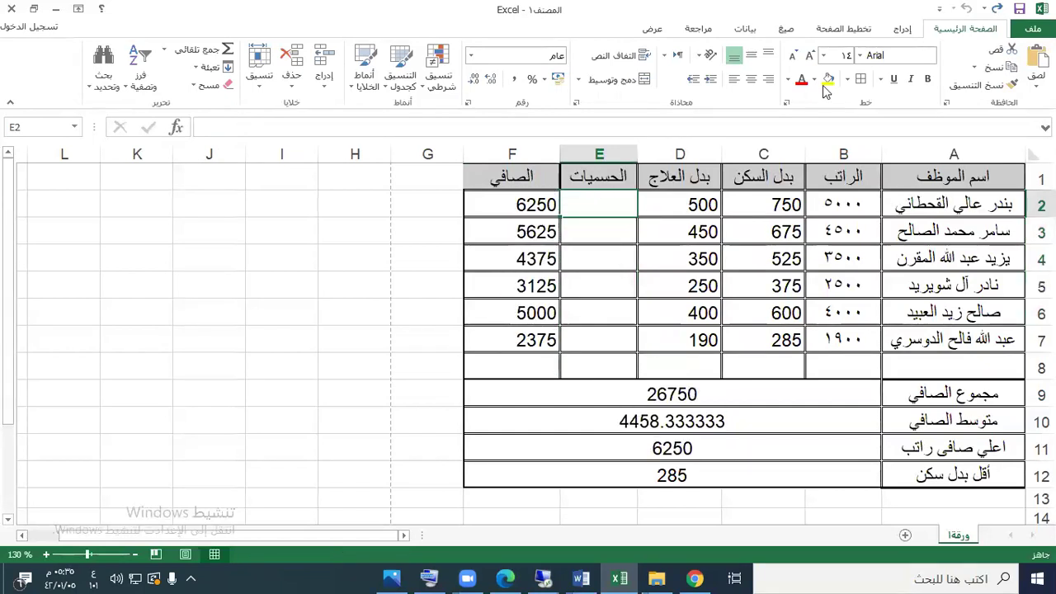
text(=3)
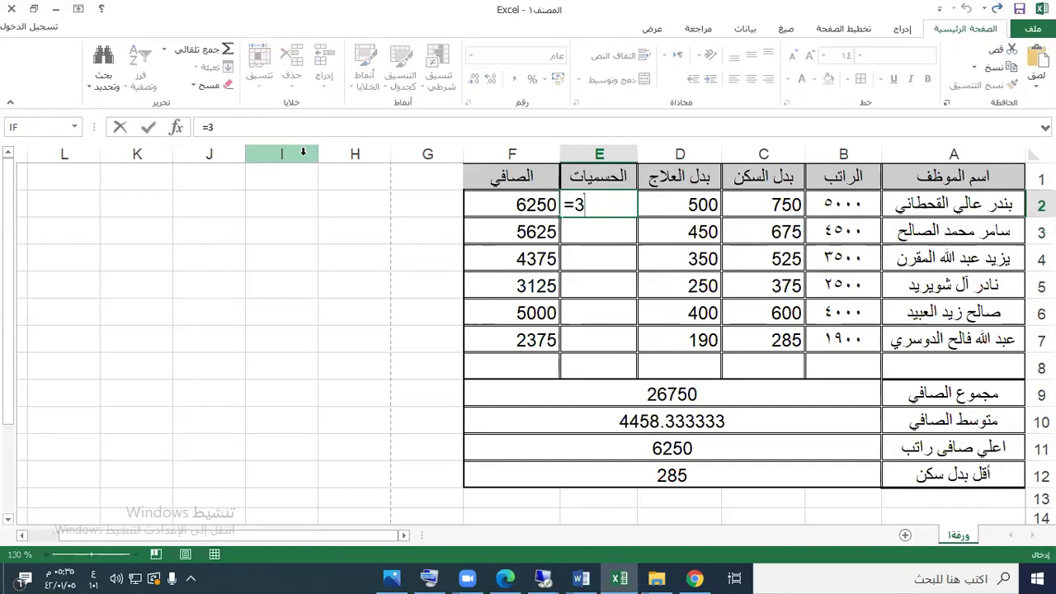
text(%*)
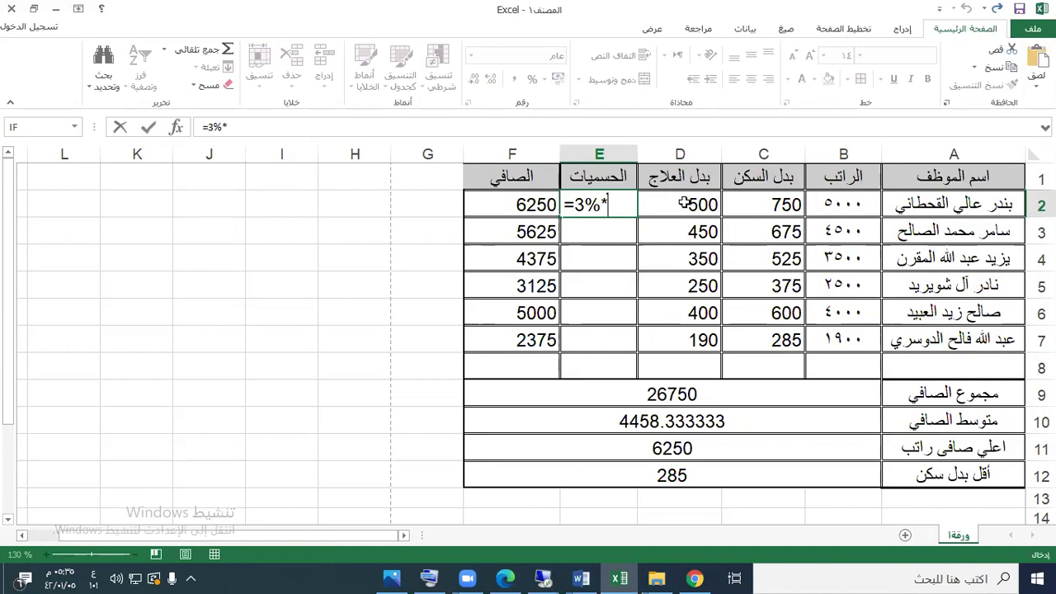
click(826, 204)
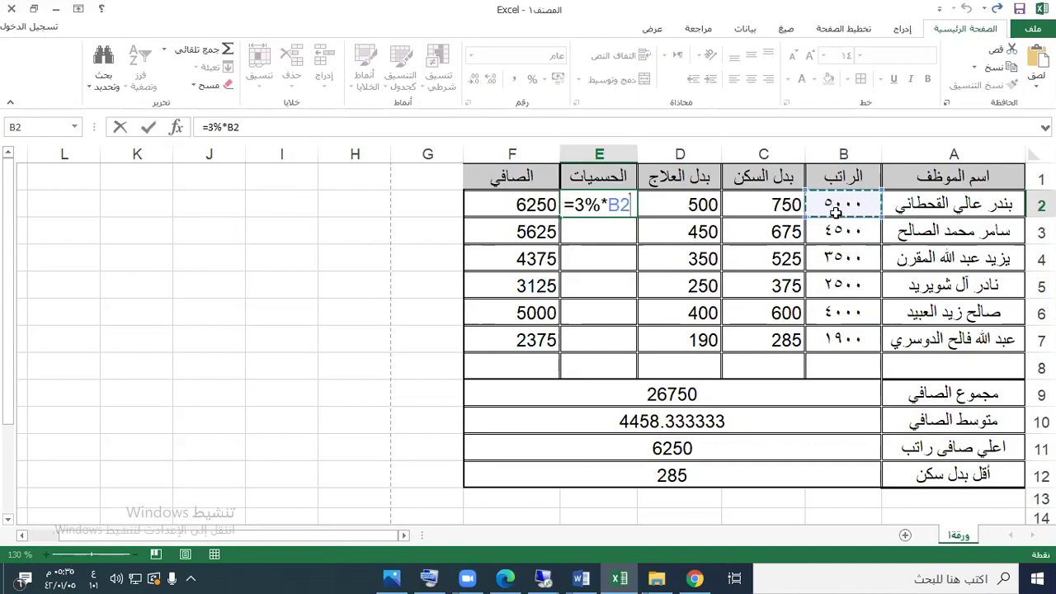
key(Return)
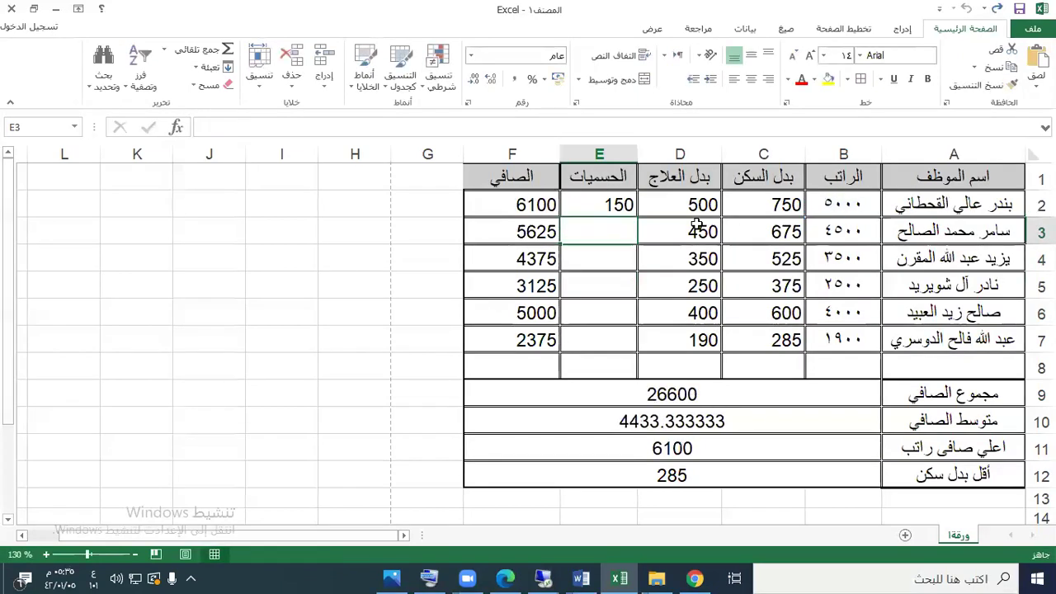
click(611, 205)
drag(568, 241, 577, 346)
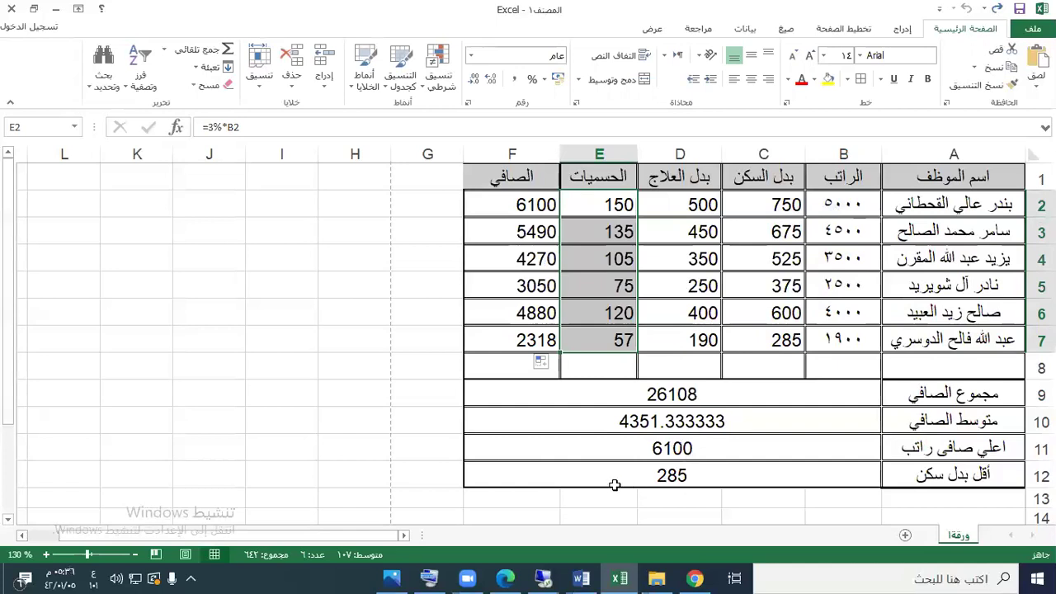
Step: Examine the formulas behind the summary rows and the allowance, deduction and net salary cells
click(674, 401)
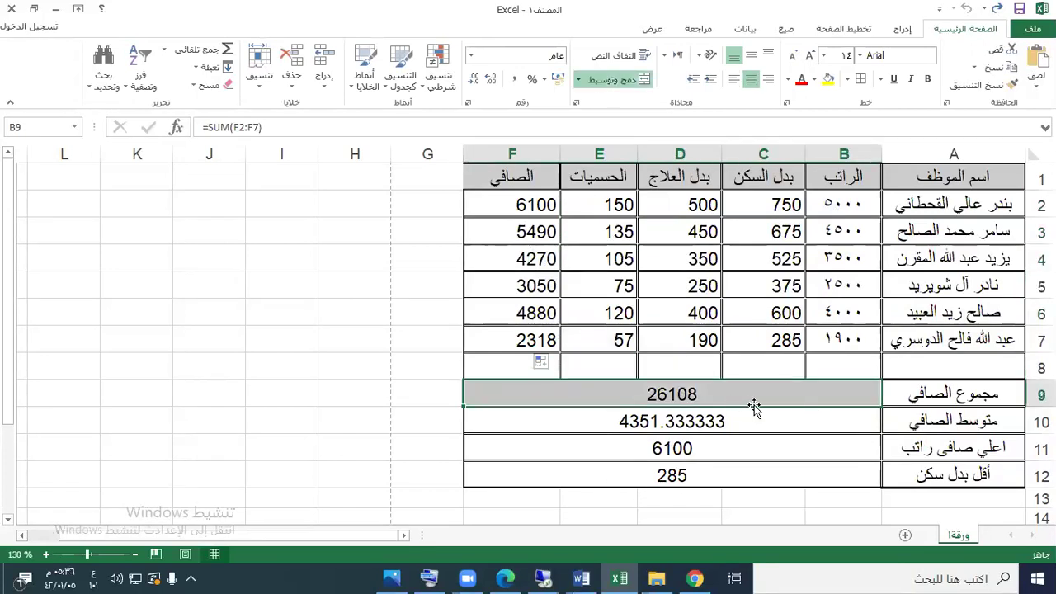
click(724, 430)
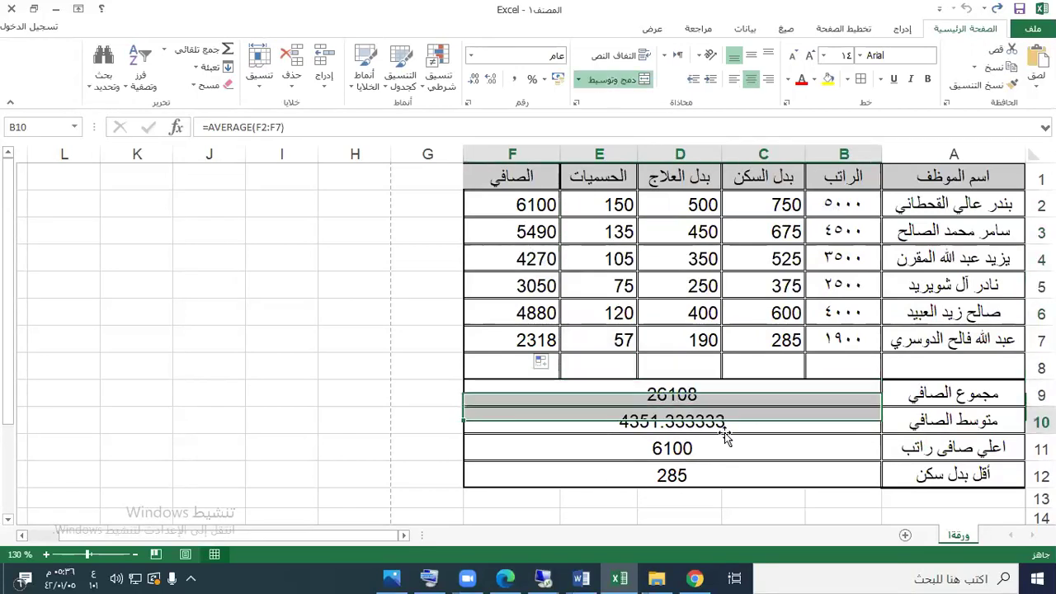
click(683, 459)
click(608, 222)
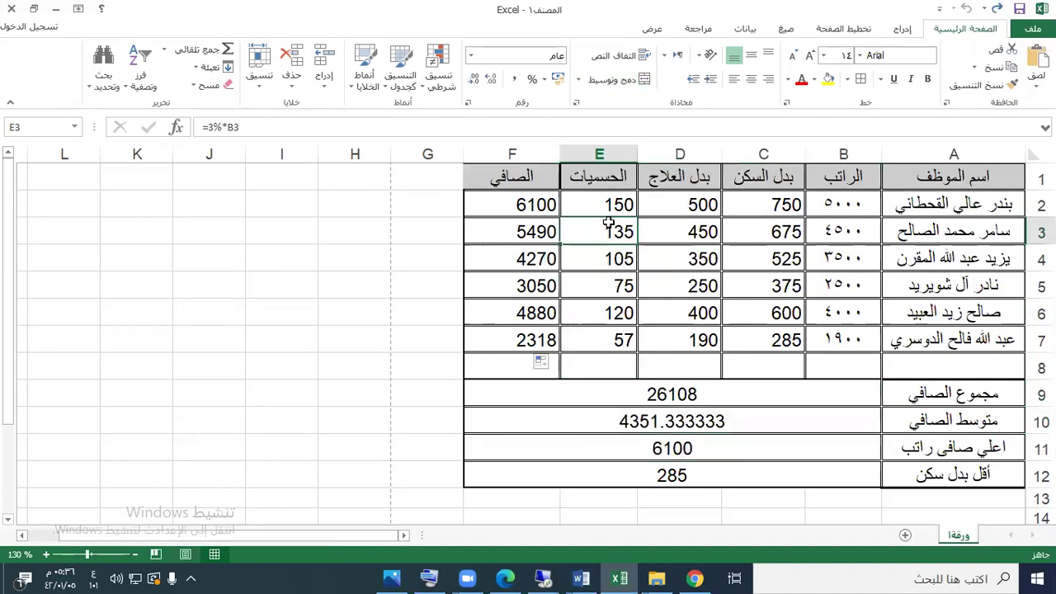
click(665, 223)
click(752, 230)
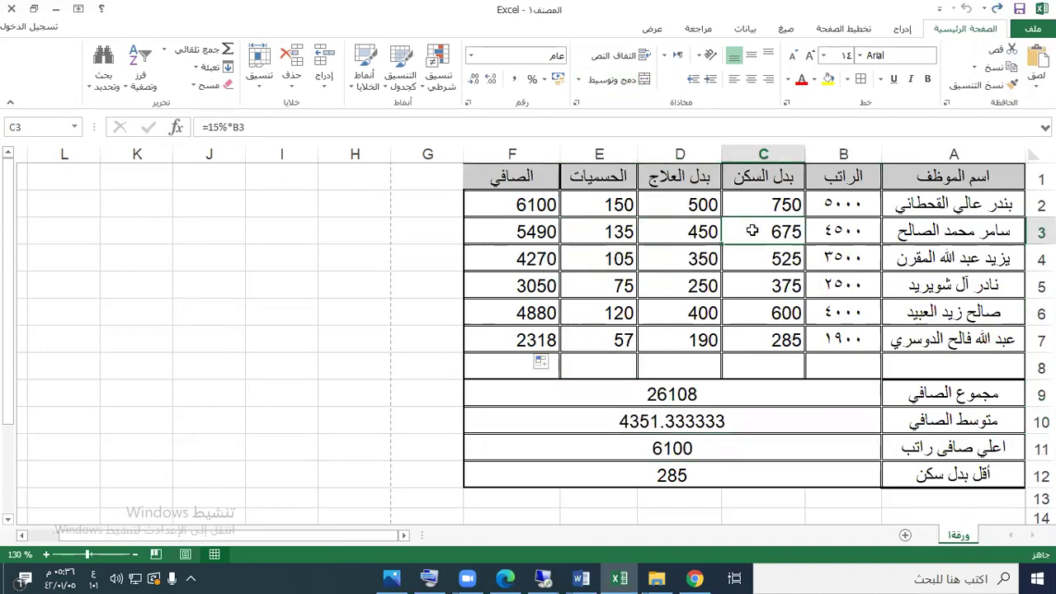
click(695, 287)
click(572, 293)
click(531, 270)
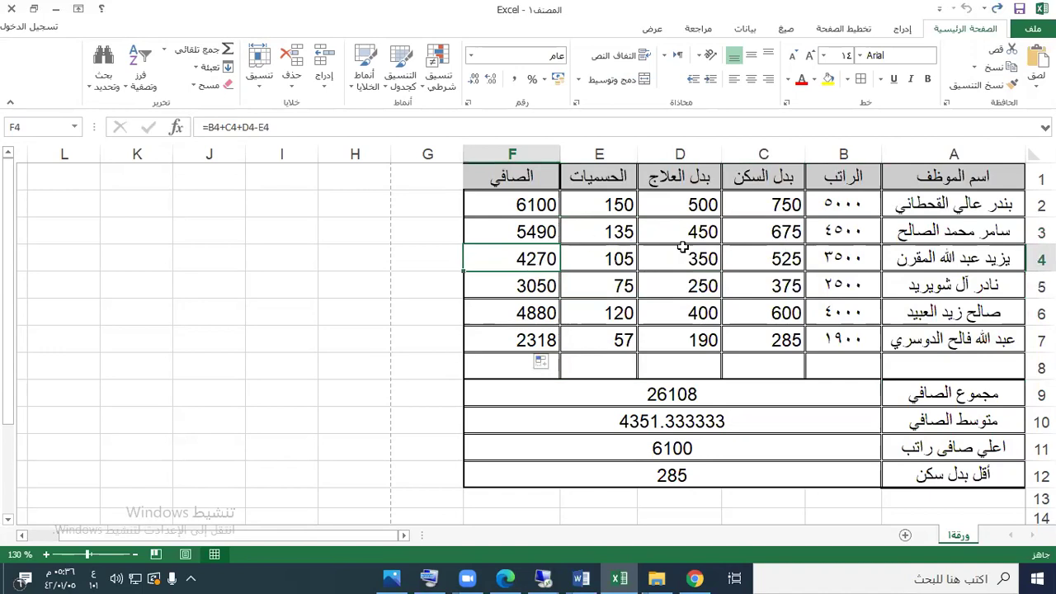
click(747, 296)
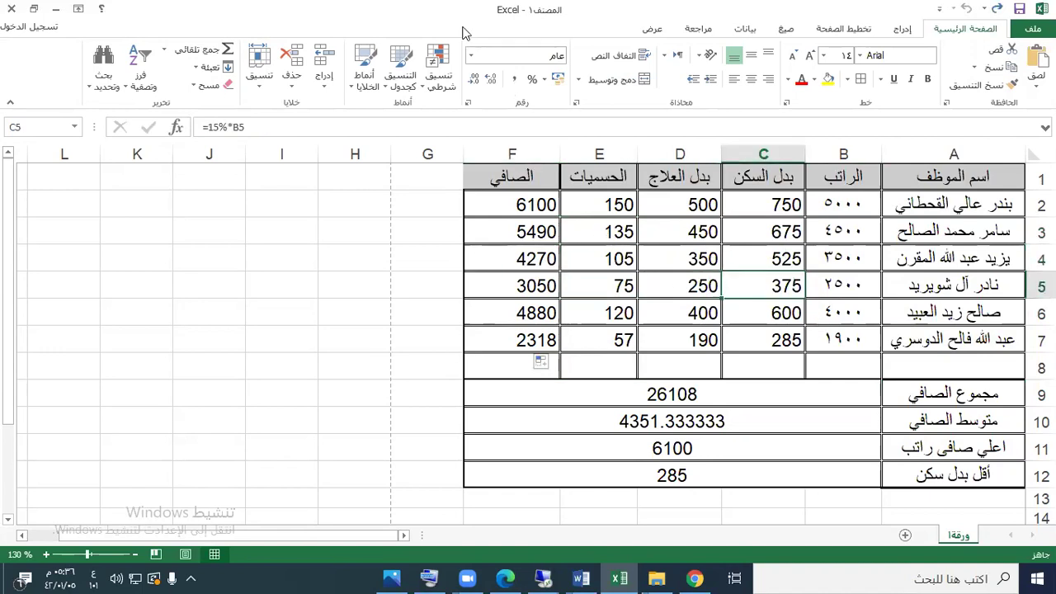